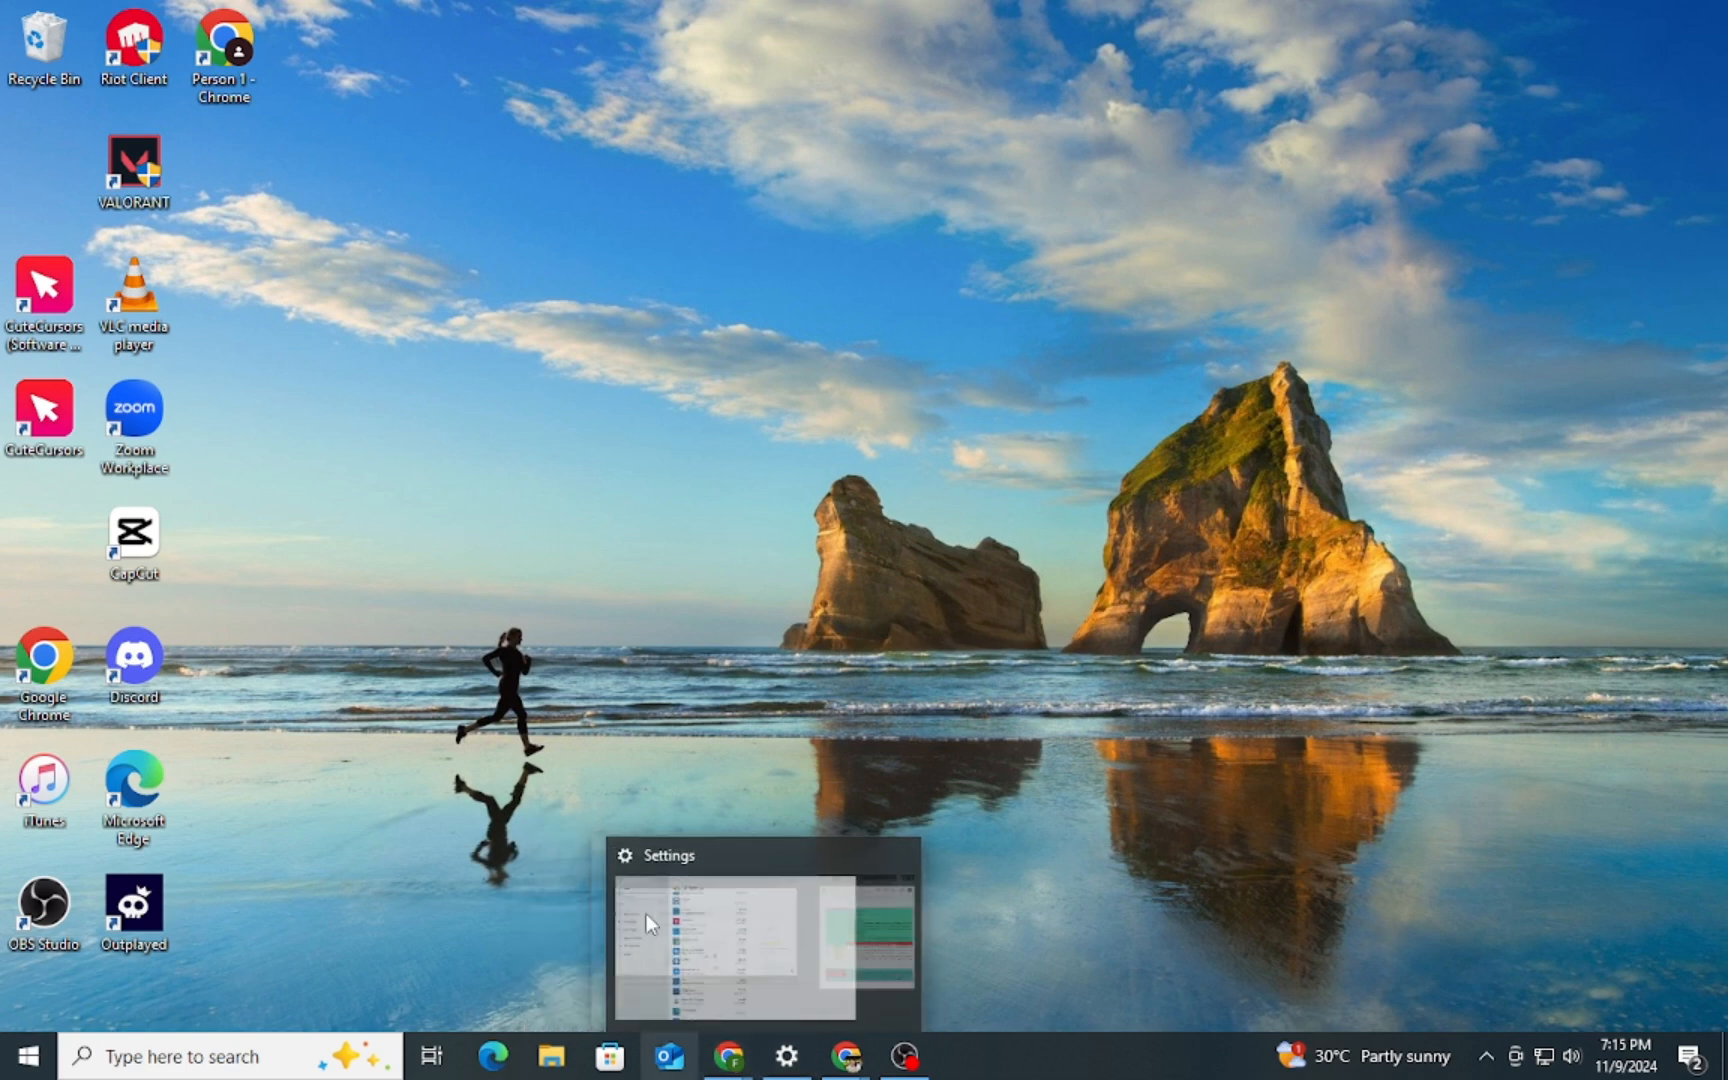
Switch to the Chrome window showing the Mailchimp website and open its login page
mouse_move(850, 1058)
left_click(771, 950)
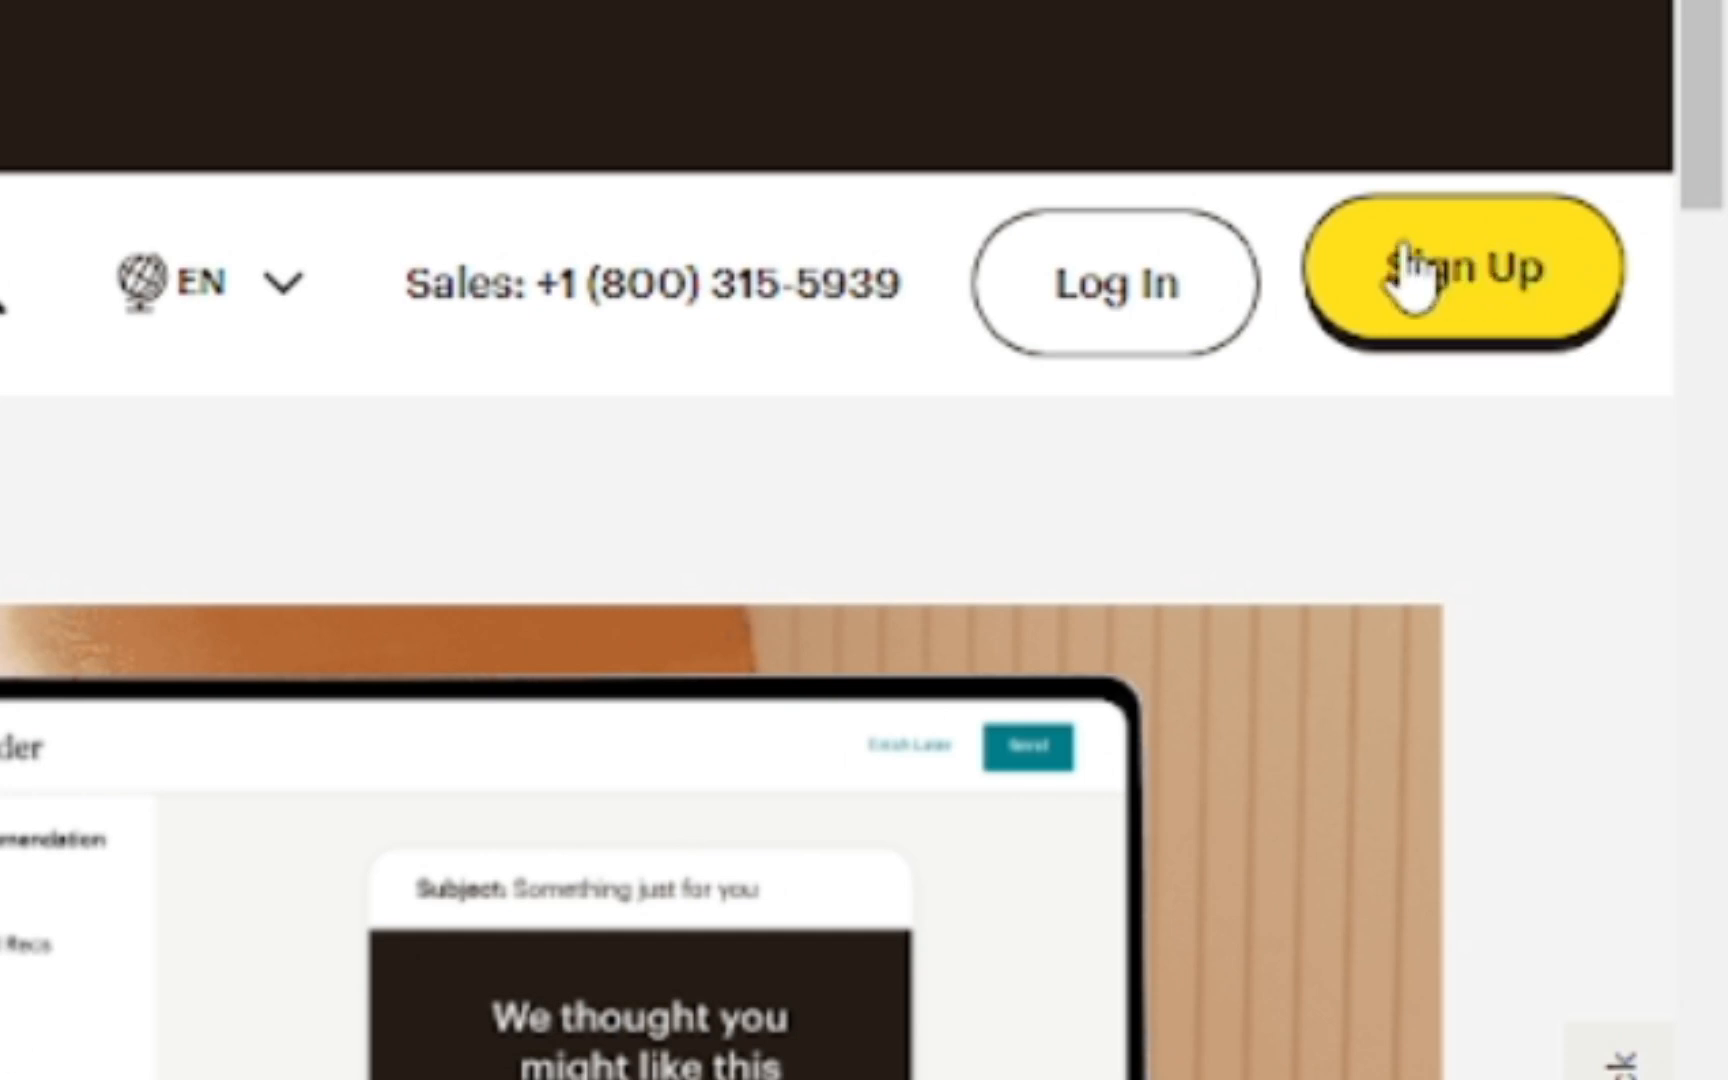
left_click(1120, 264)
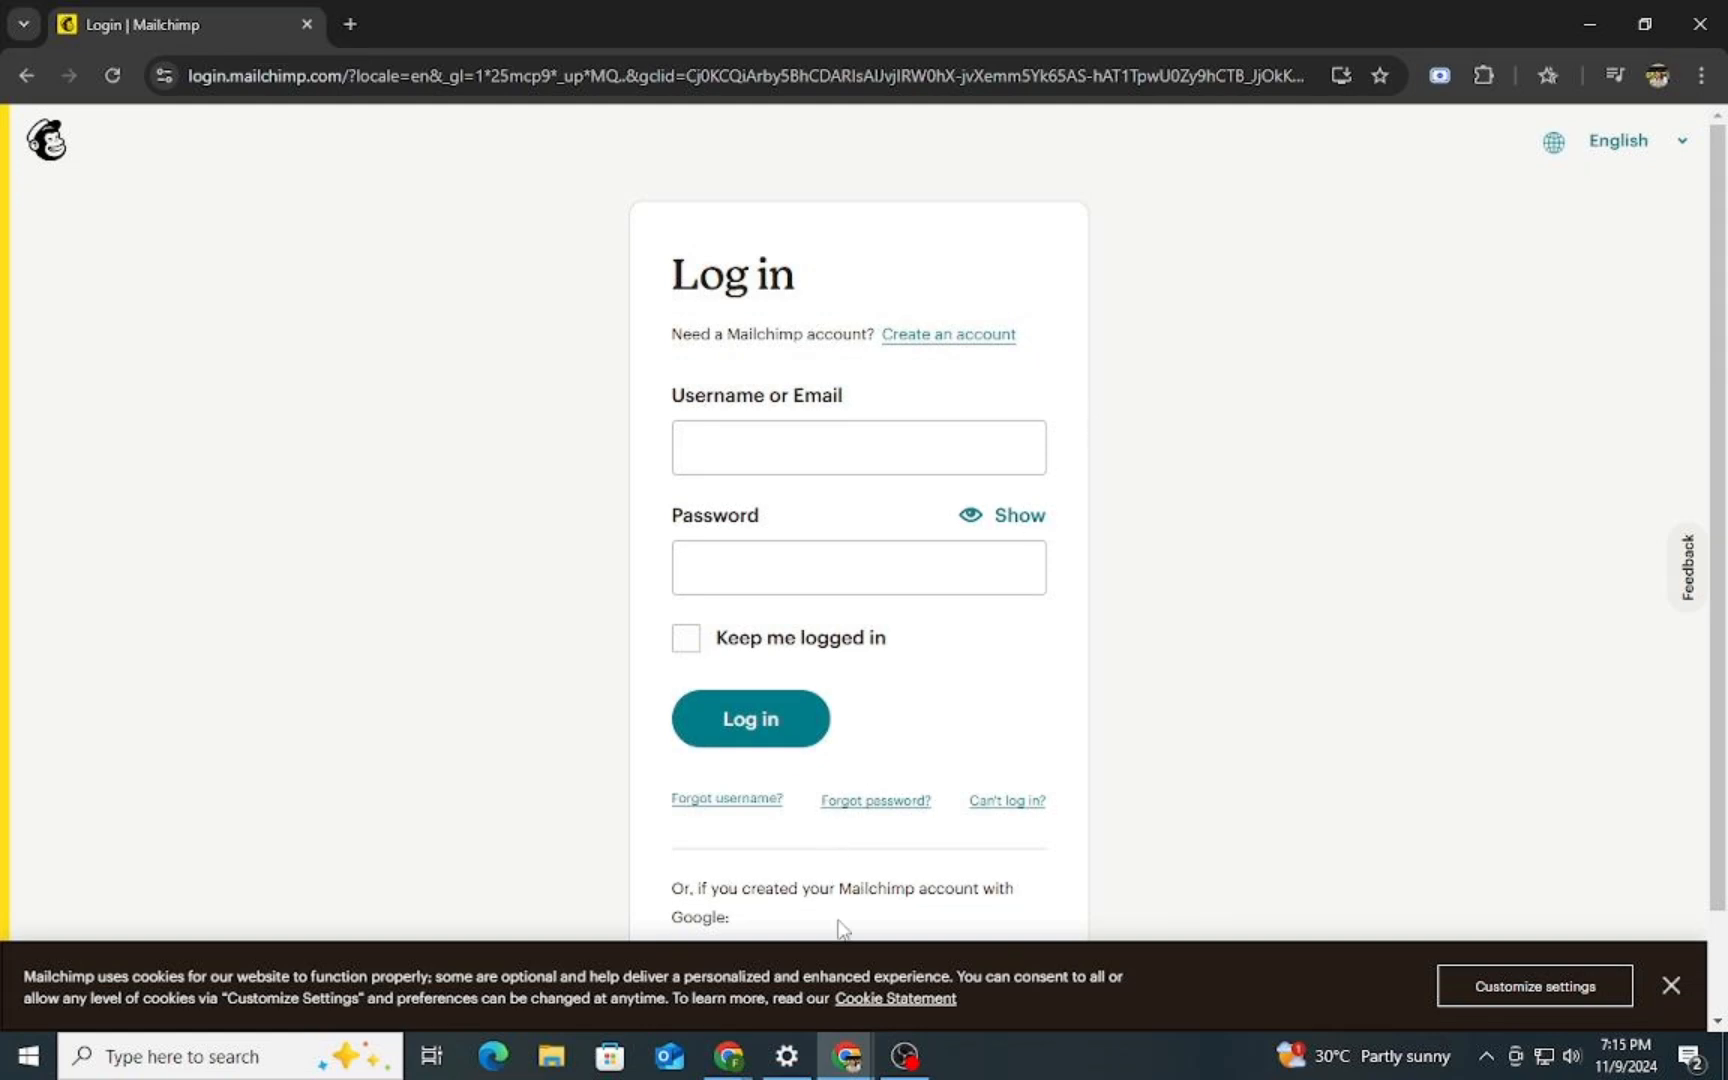
Switch to the Chrome window signed in to Mailchimp and start adding contacts from the audience dashboard
mouse_move(729, 1056)
left_click(660, 945)
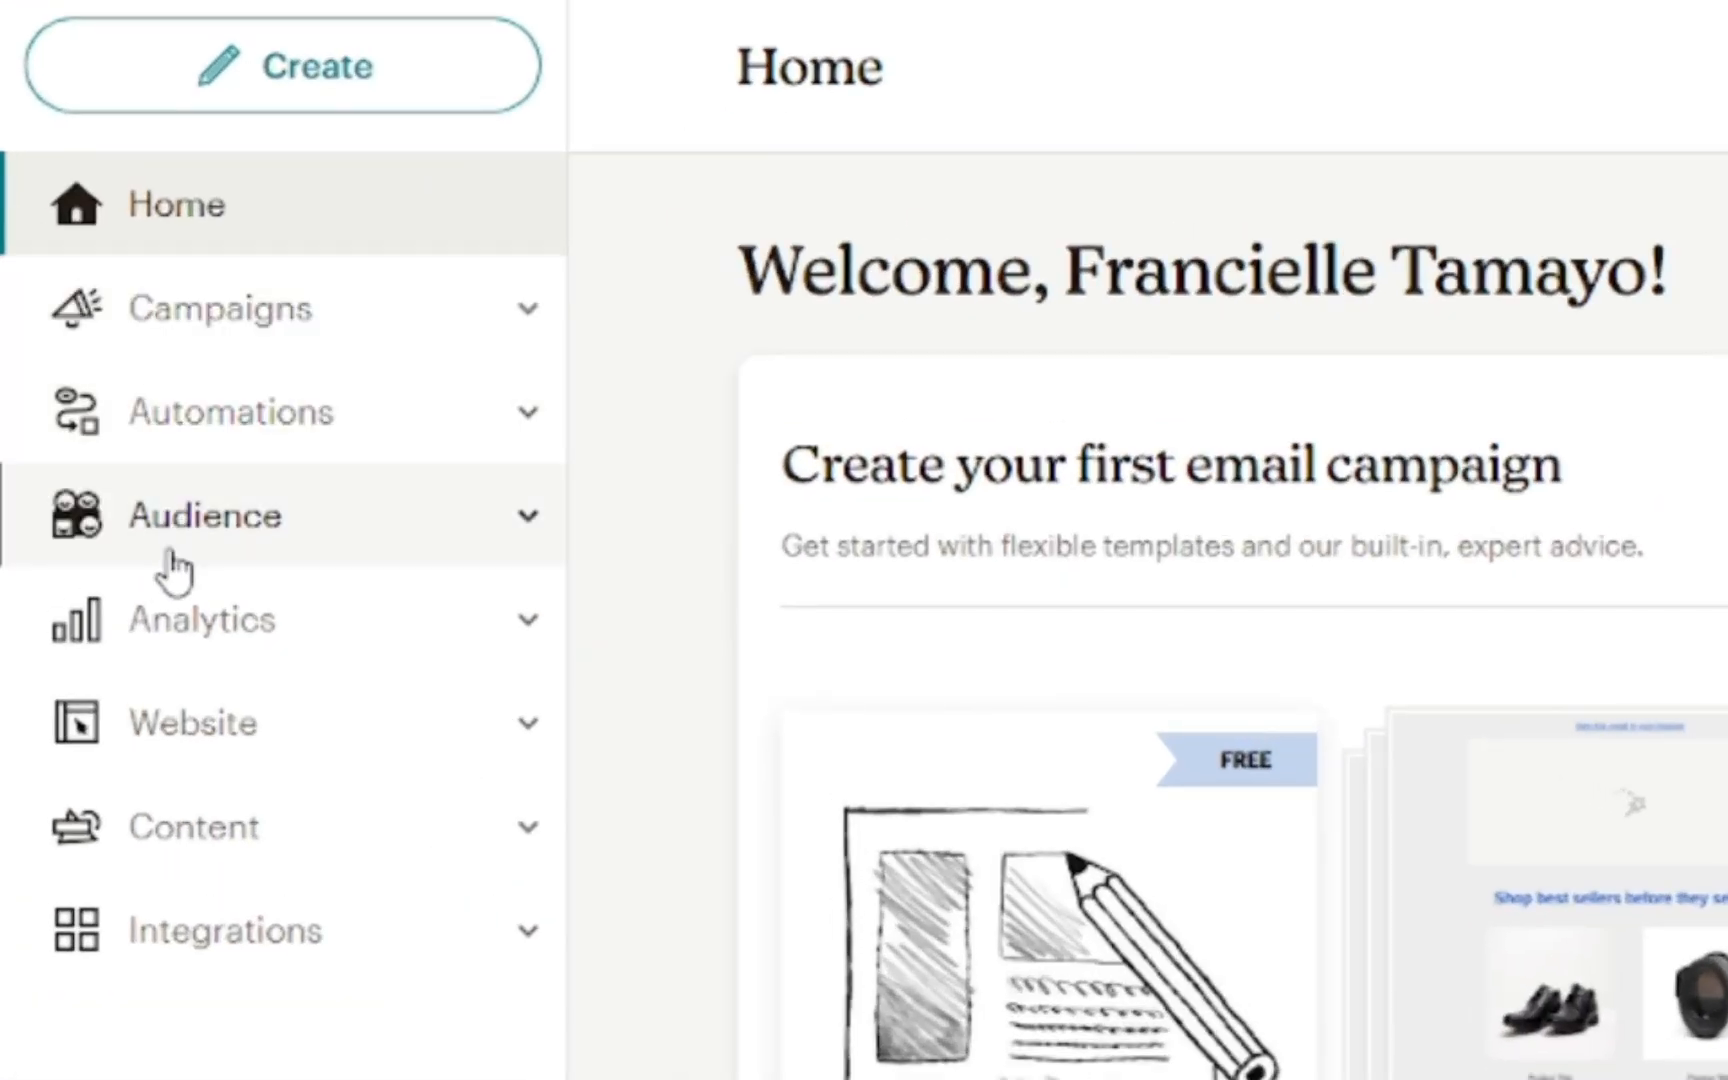
left_click(100, 500)
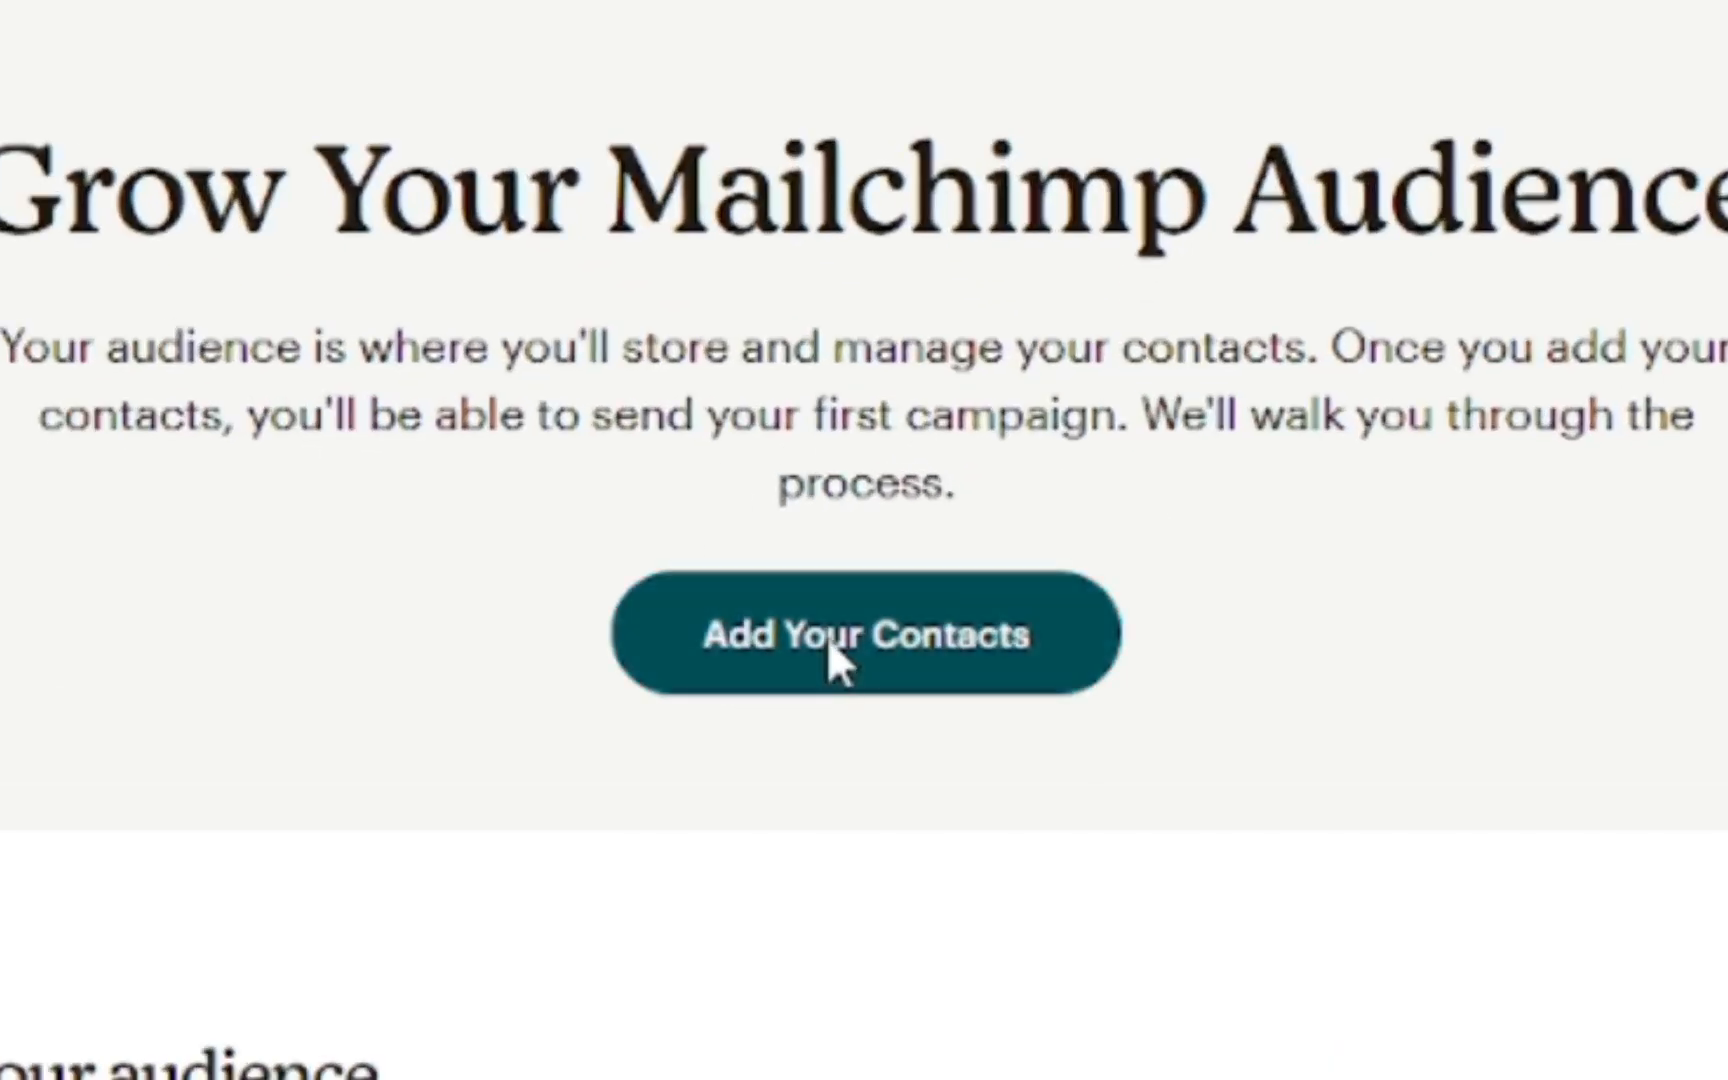
left_click(828, 645)
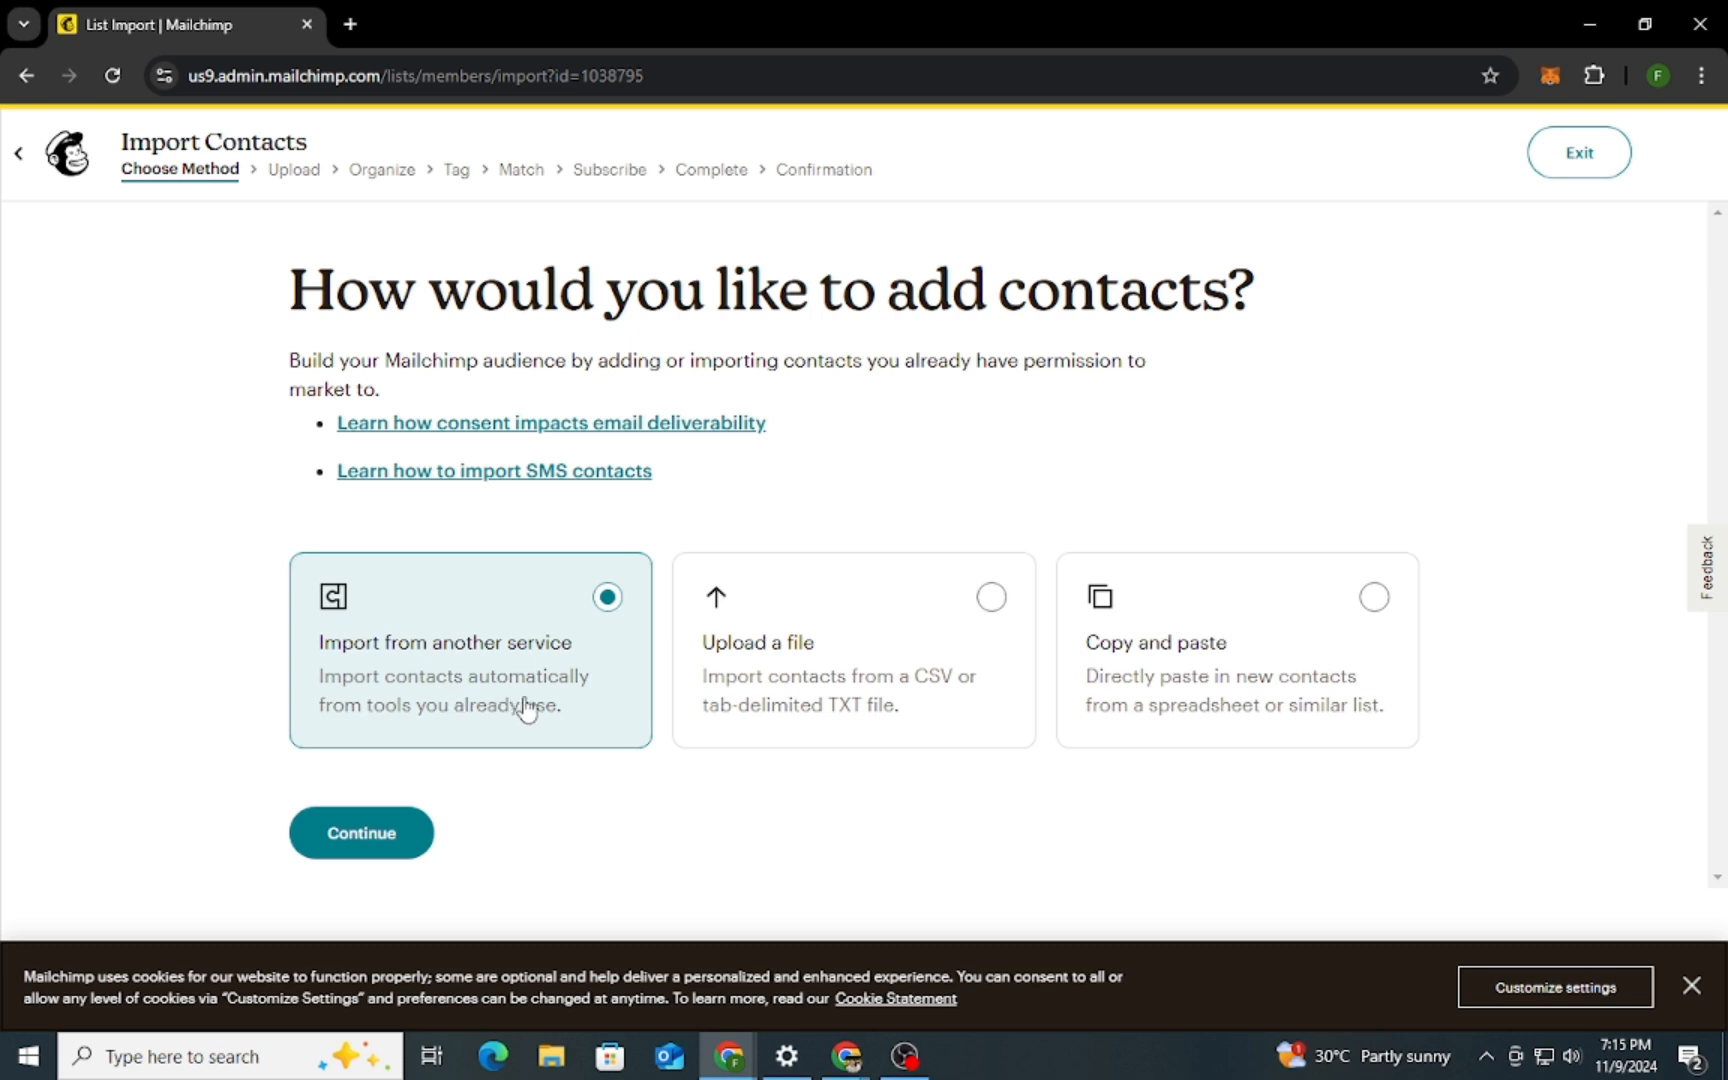
Choose the copy-and-paste import method and enter one contact's e-mail address and first name
left_click(1379, 676)
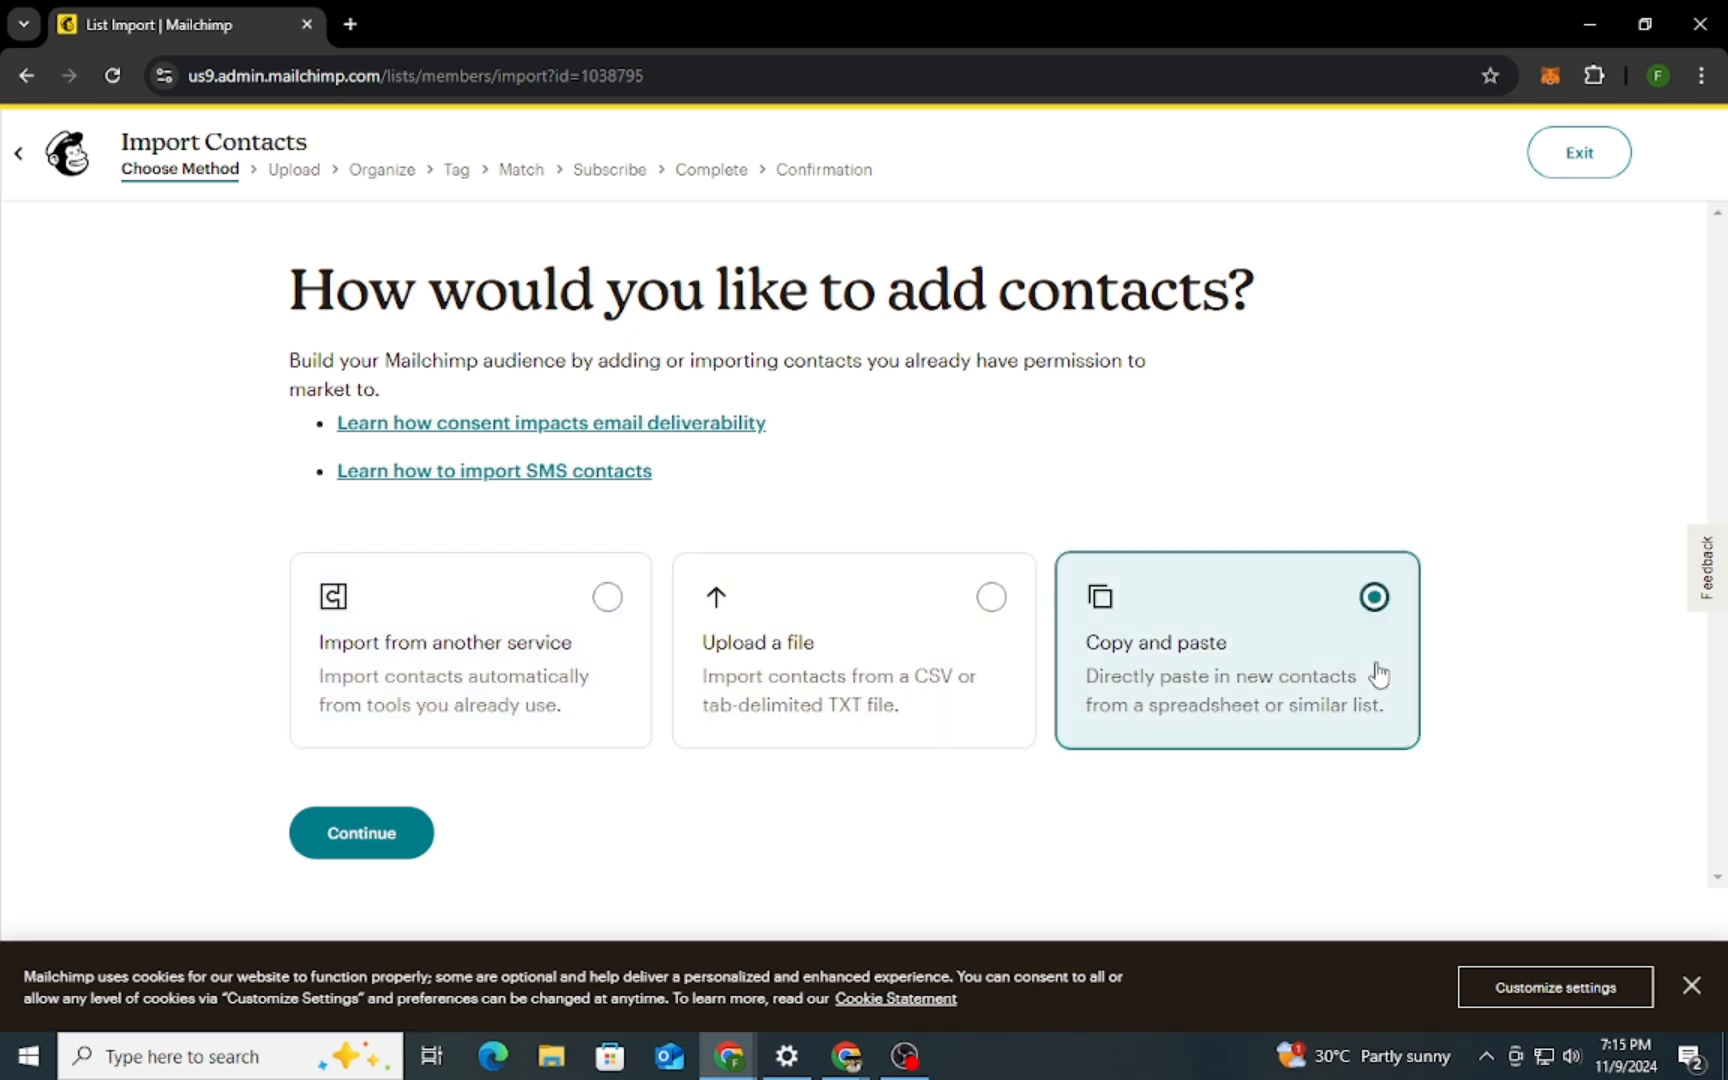
left_click(367, 843)
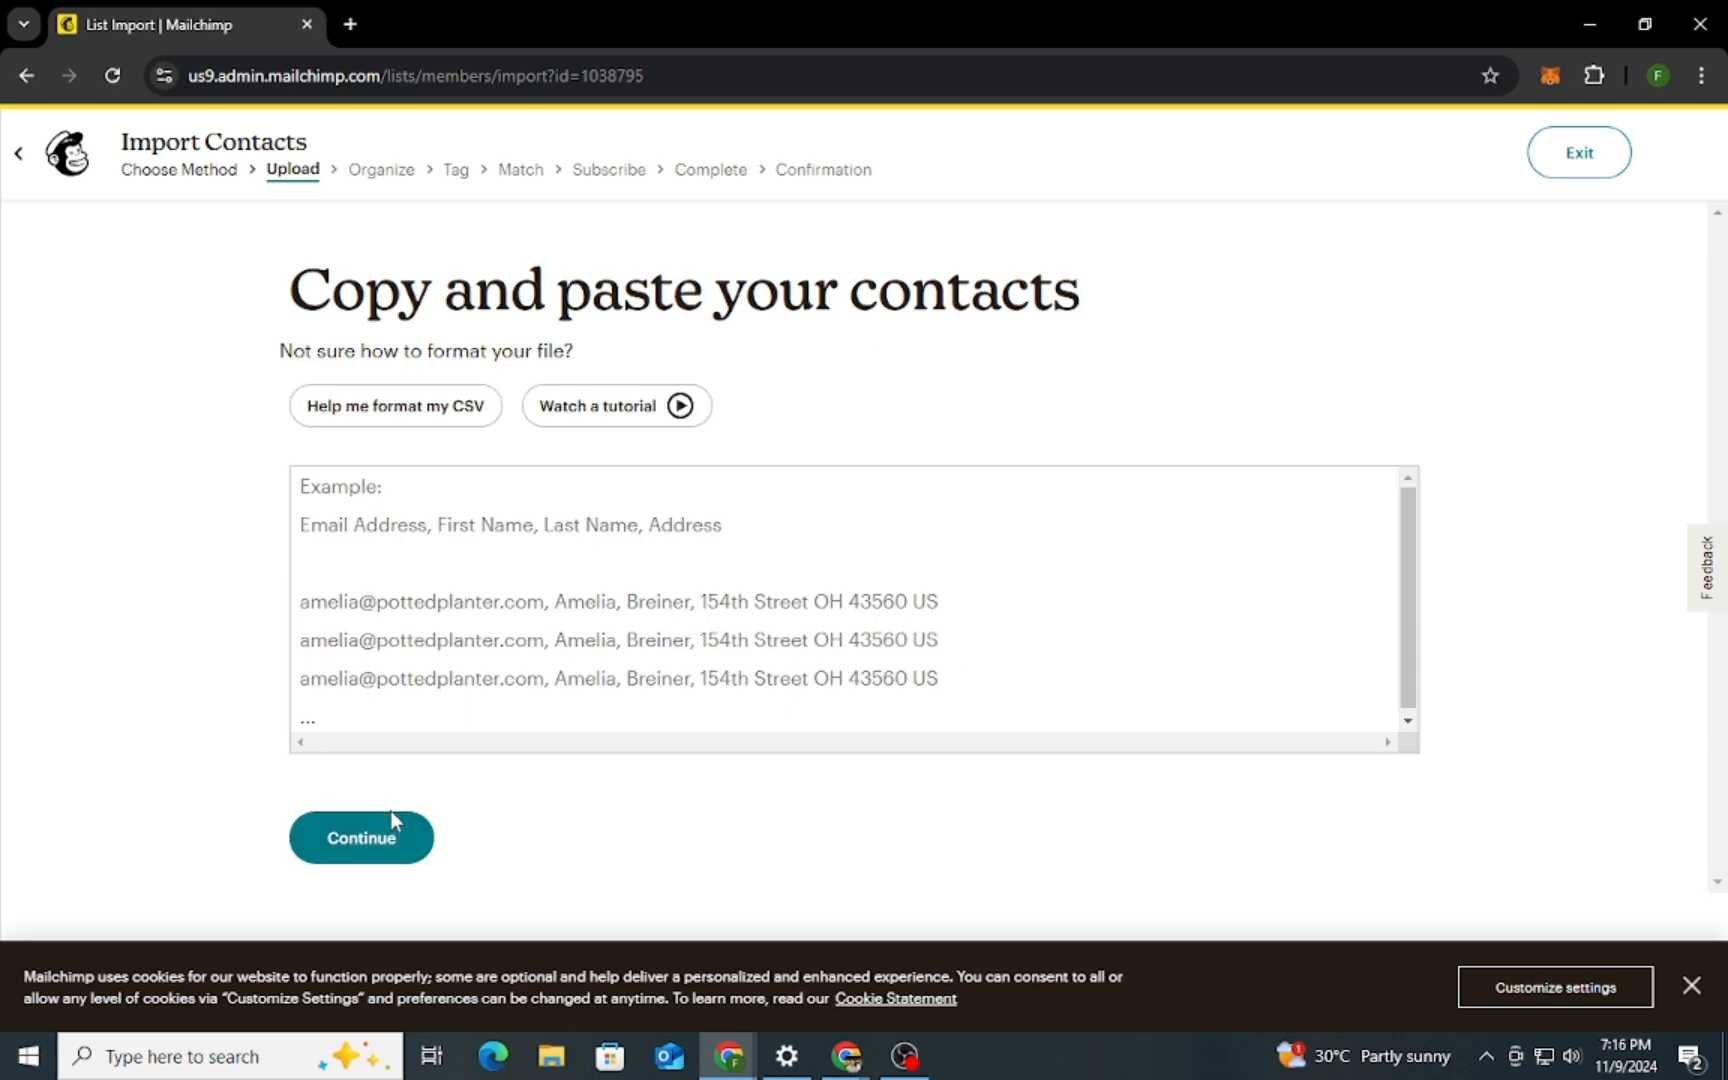
left_click(515, 543)
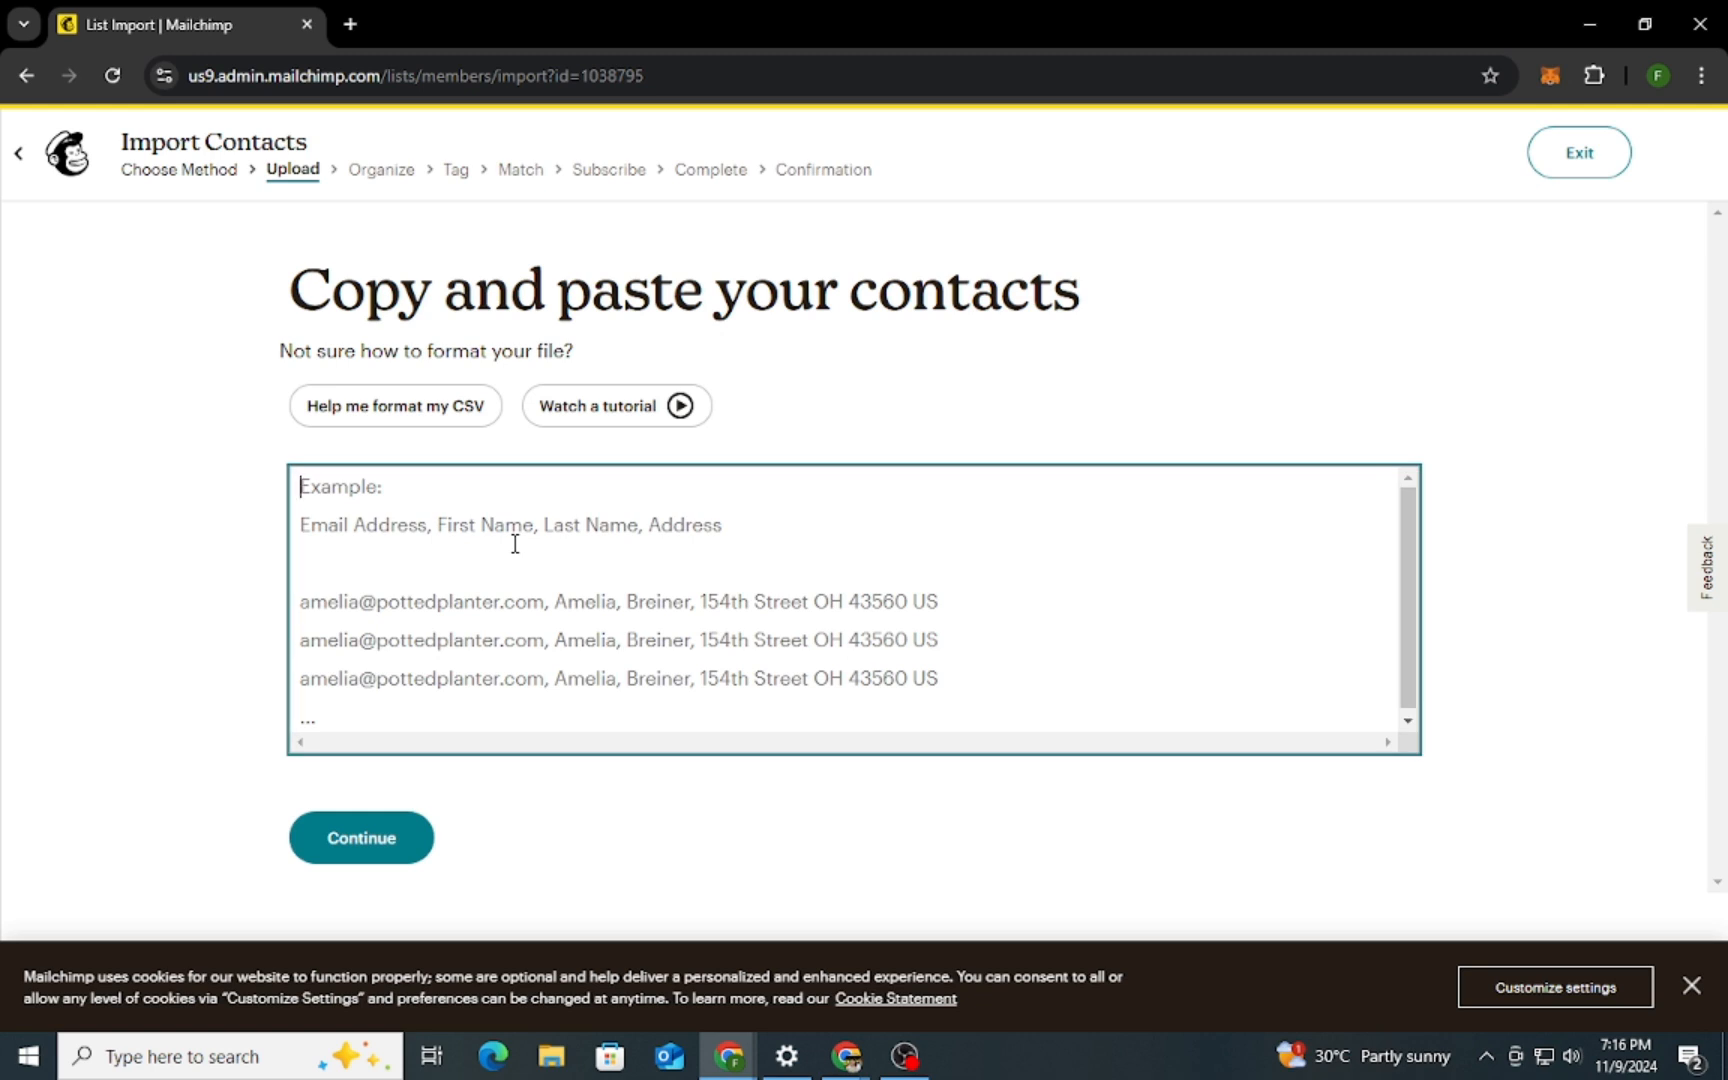
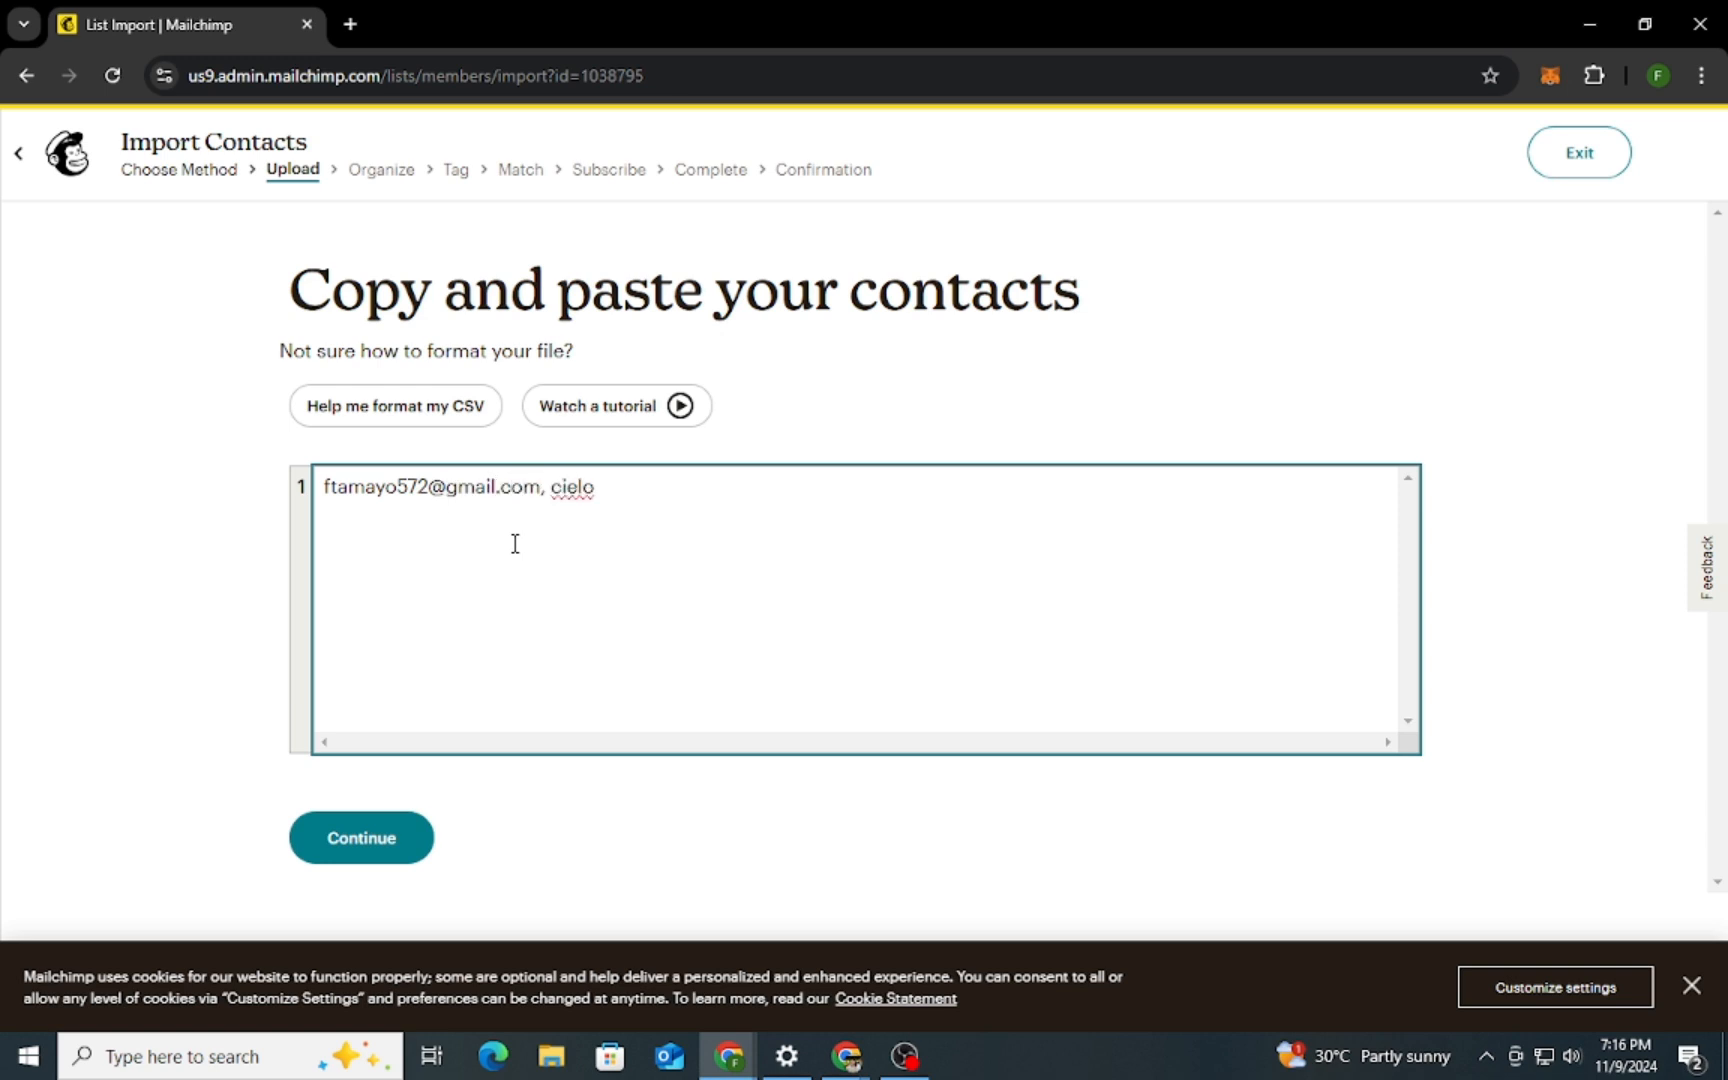
left_click(405, 846)
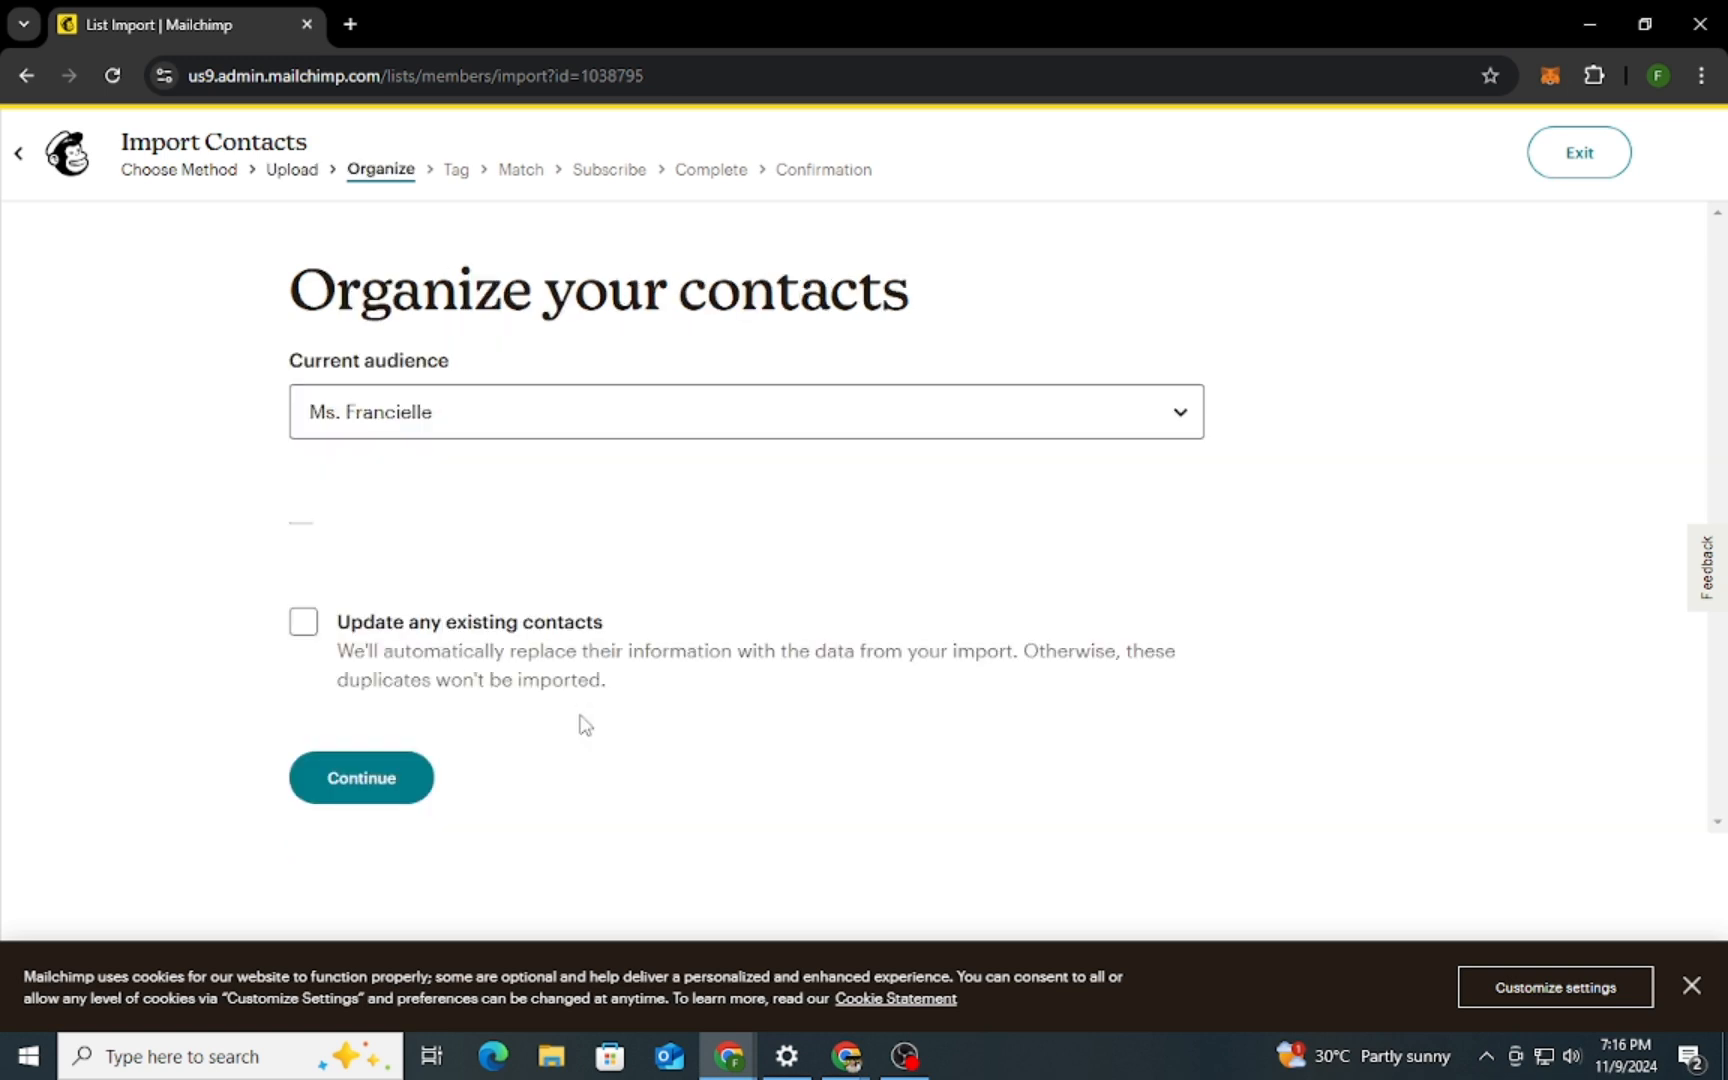
Keep the current audience without updating existing contacts, and tag the imported contact as VIP
left_click(361, 667)
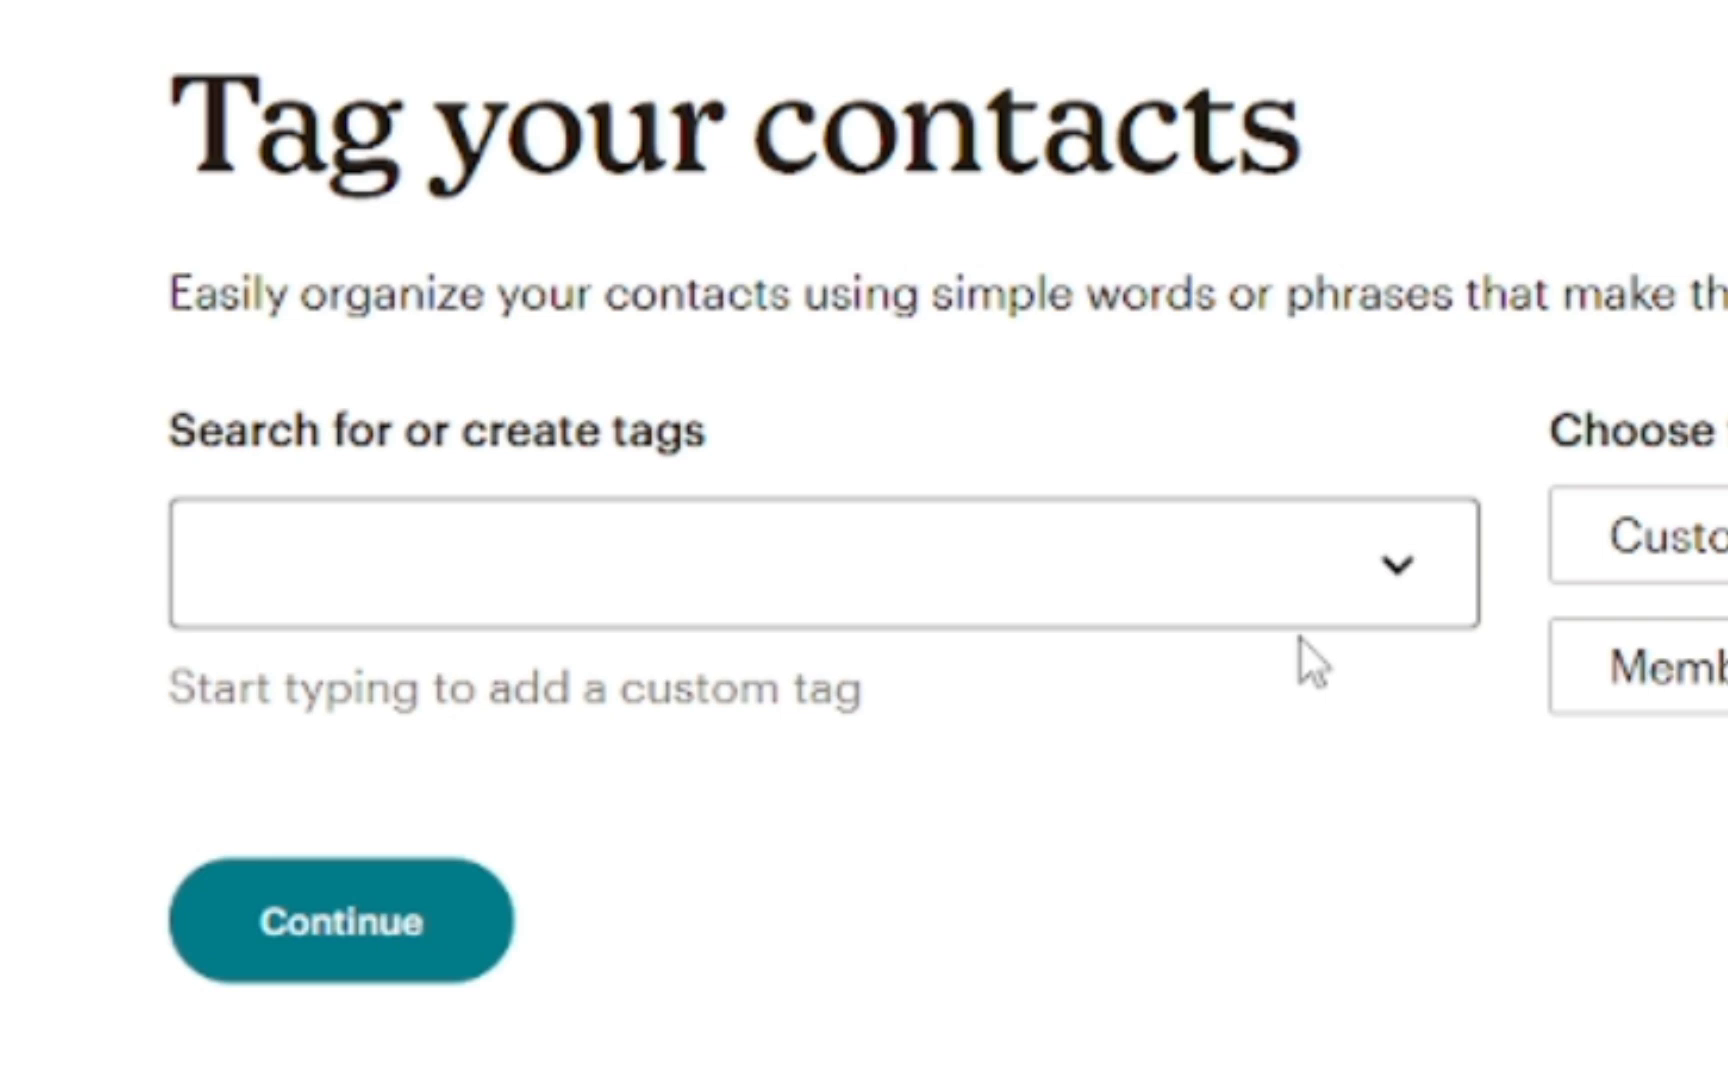
left_click(835, 545)
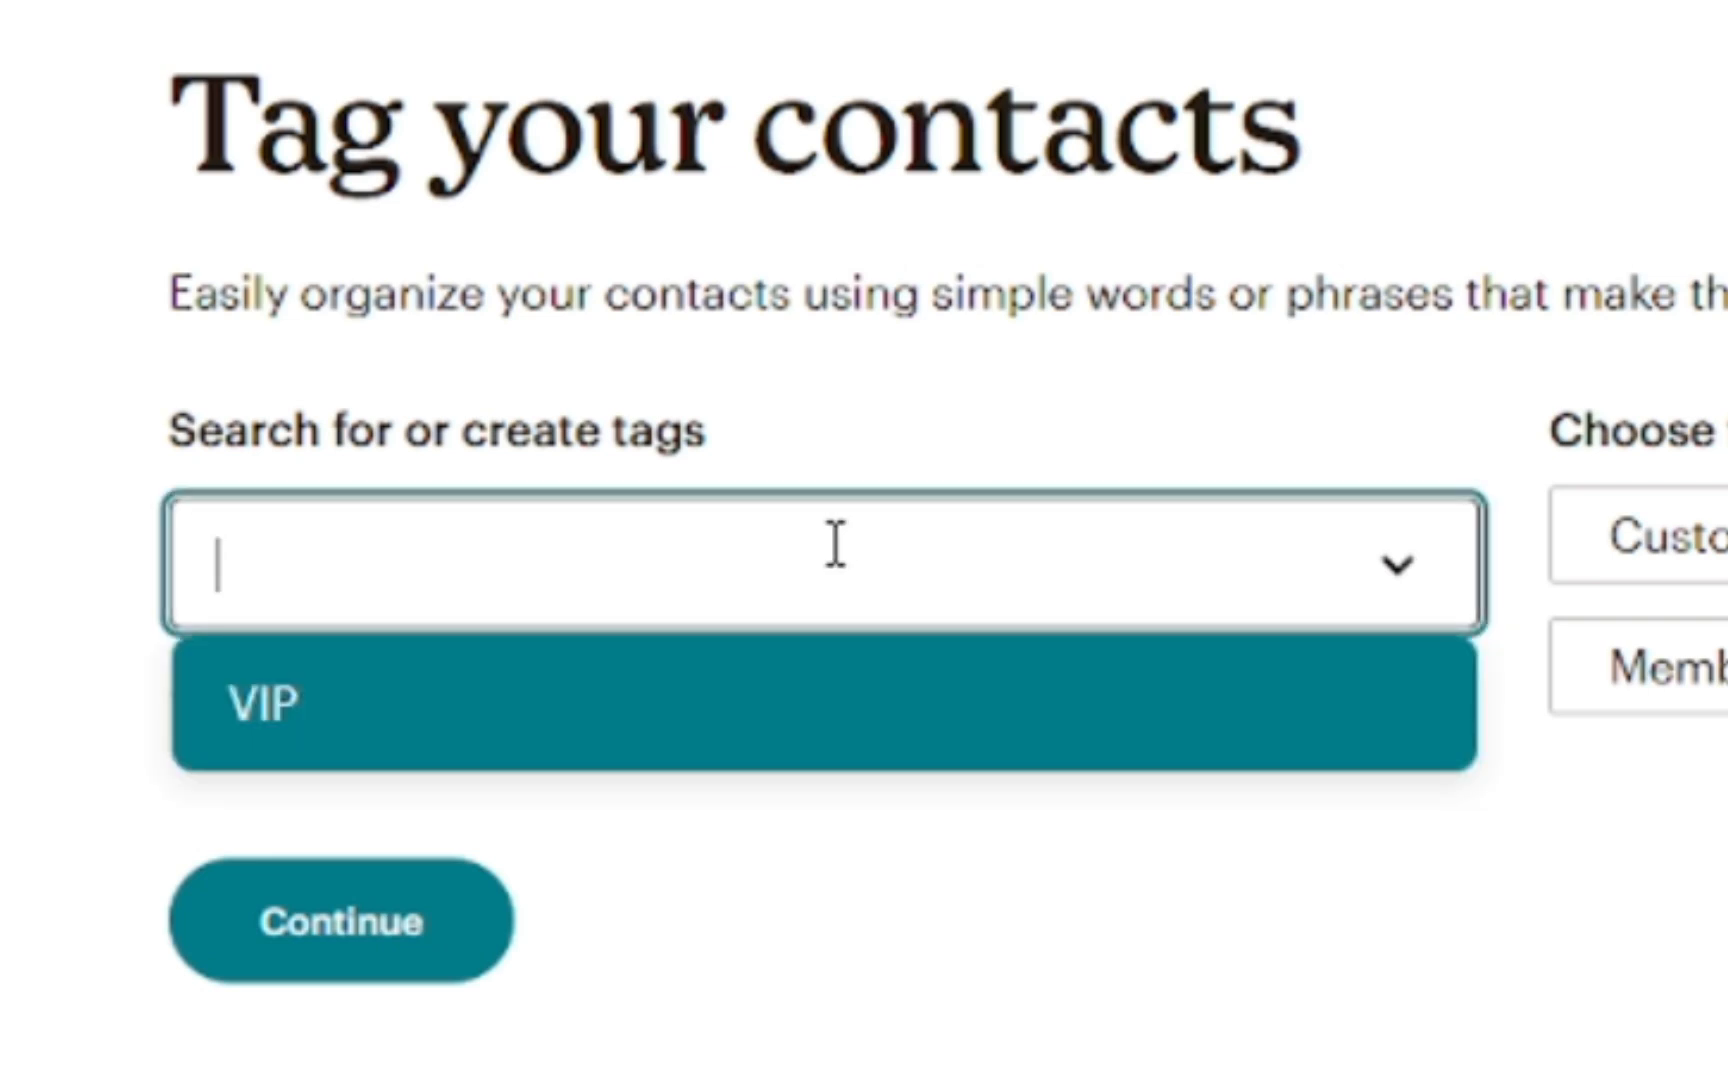
left_click(852, 712)
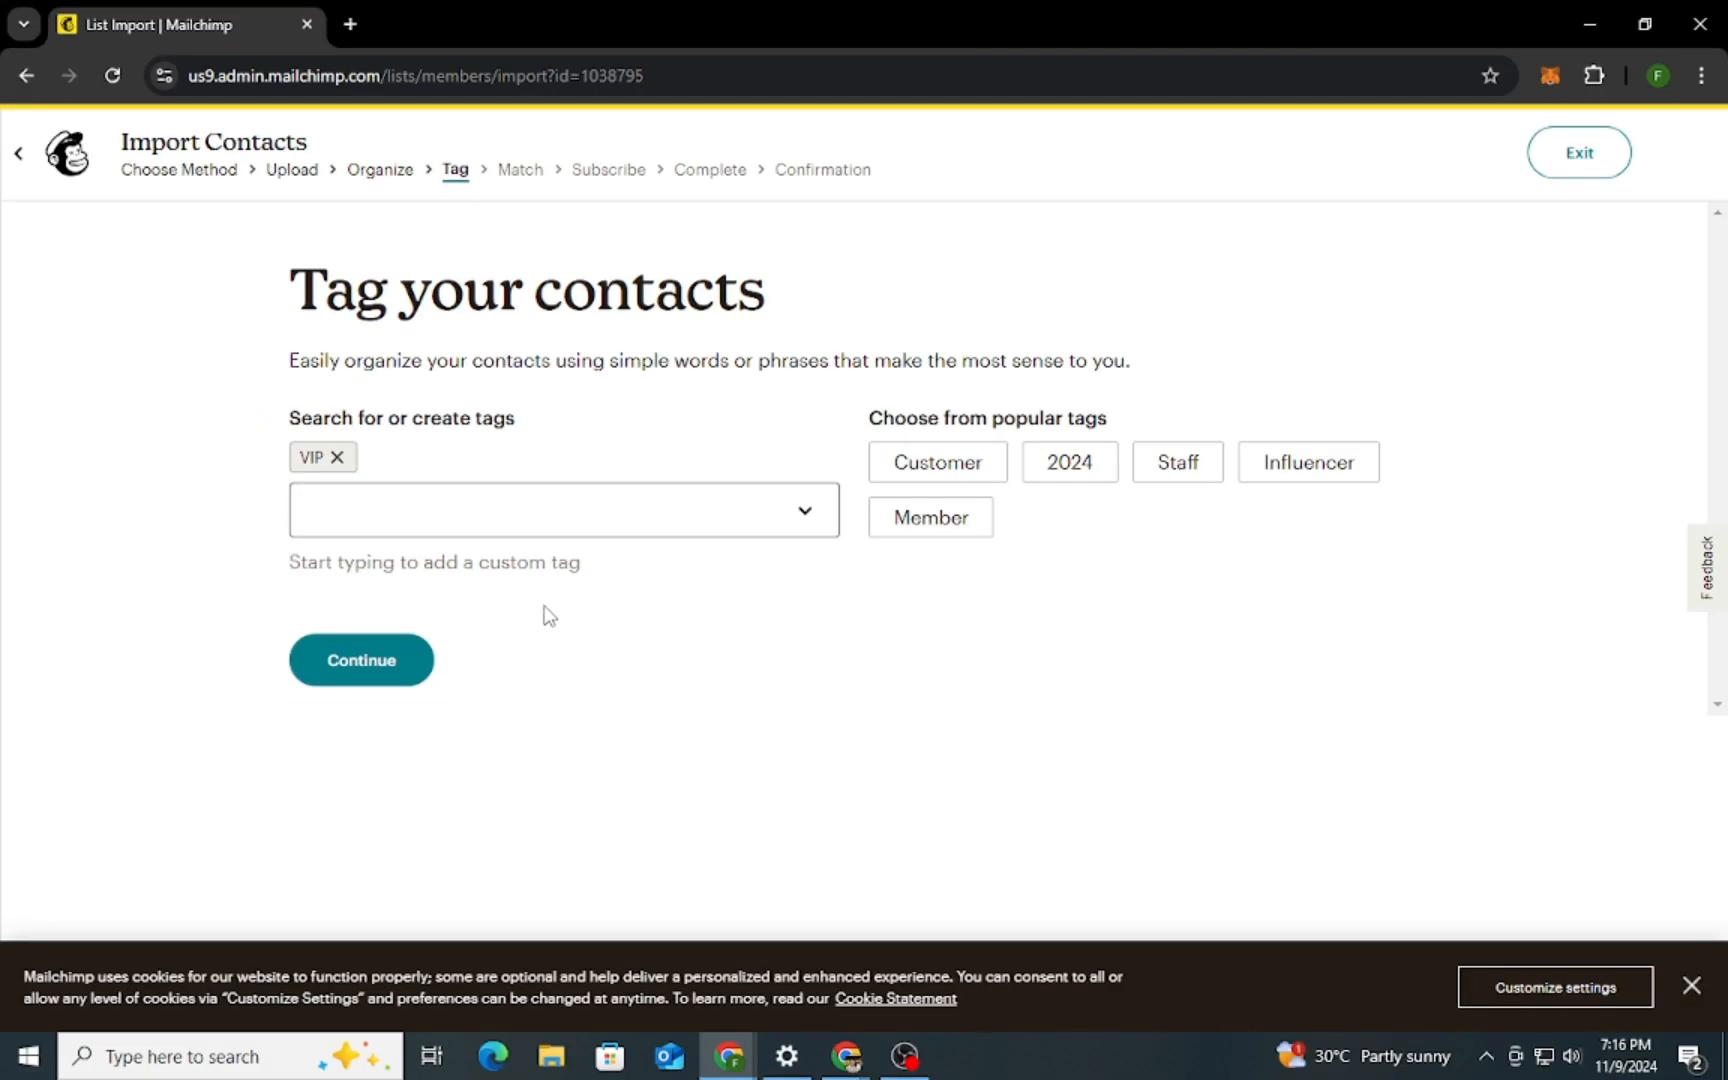
left_click(331, 684)
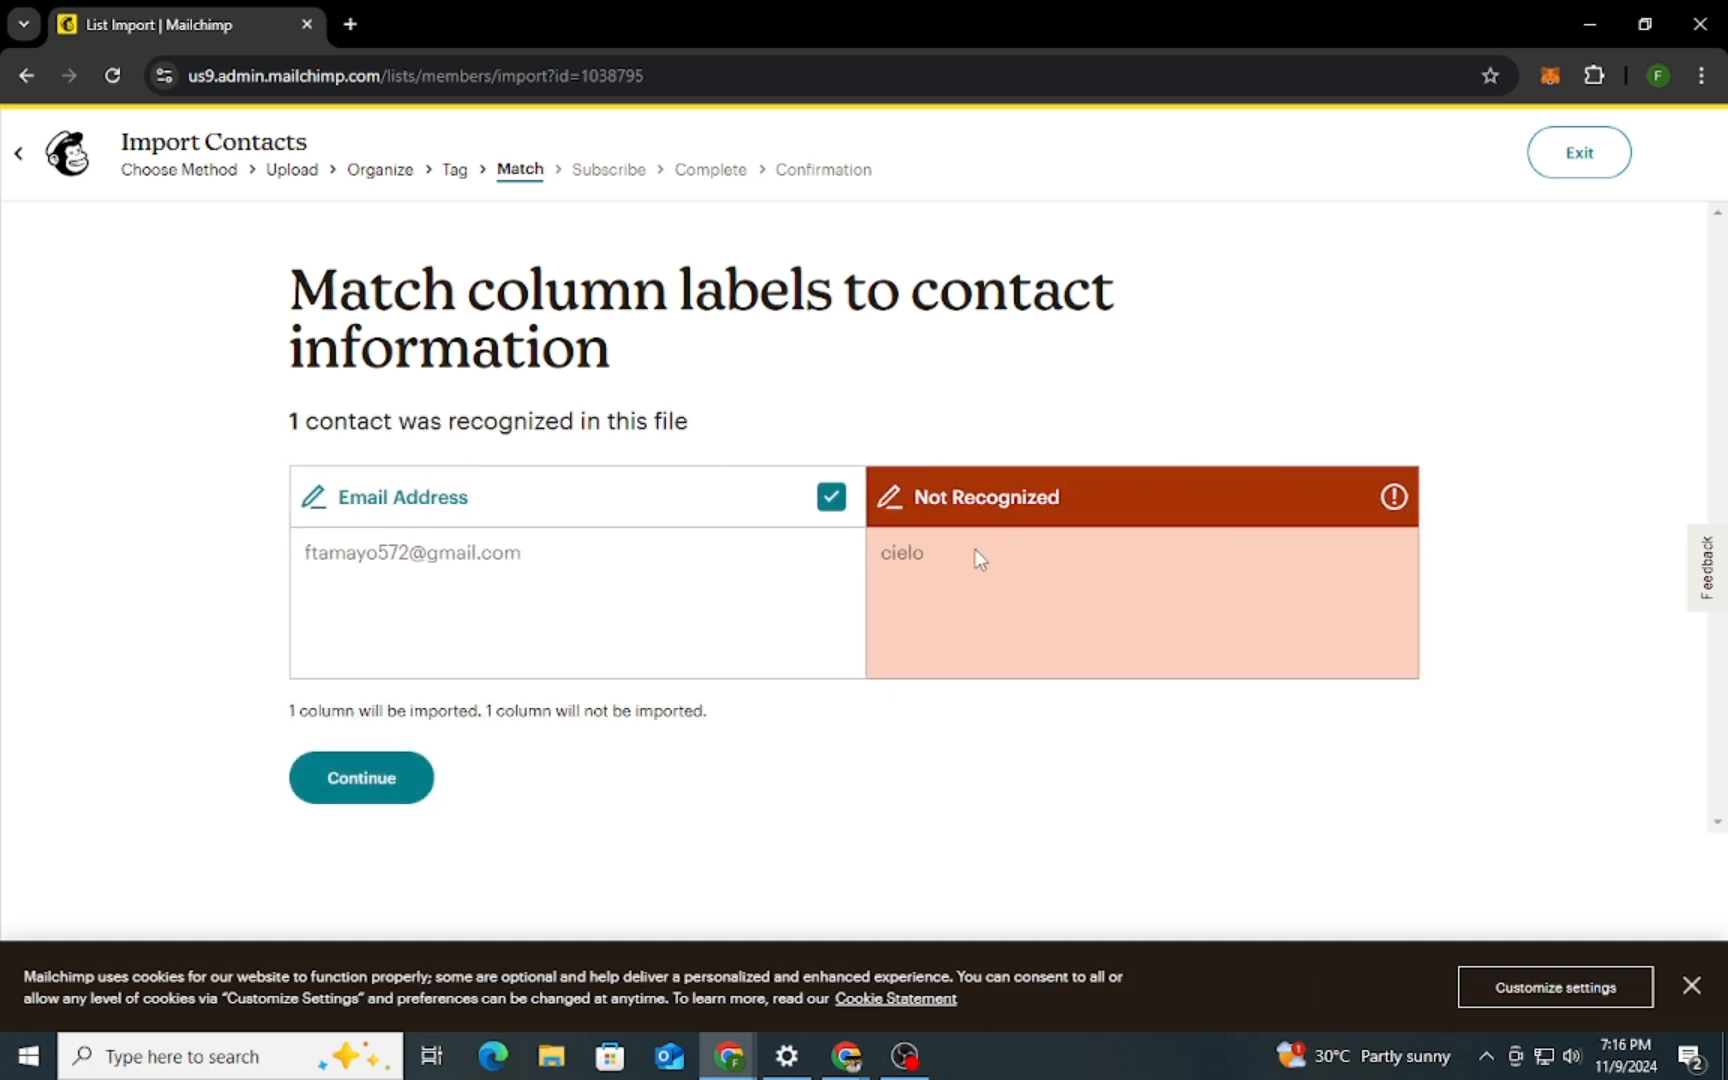
Accept the column matching, keep the email marketing status Subscribed, and complete the contact import
left_click(362, 780)
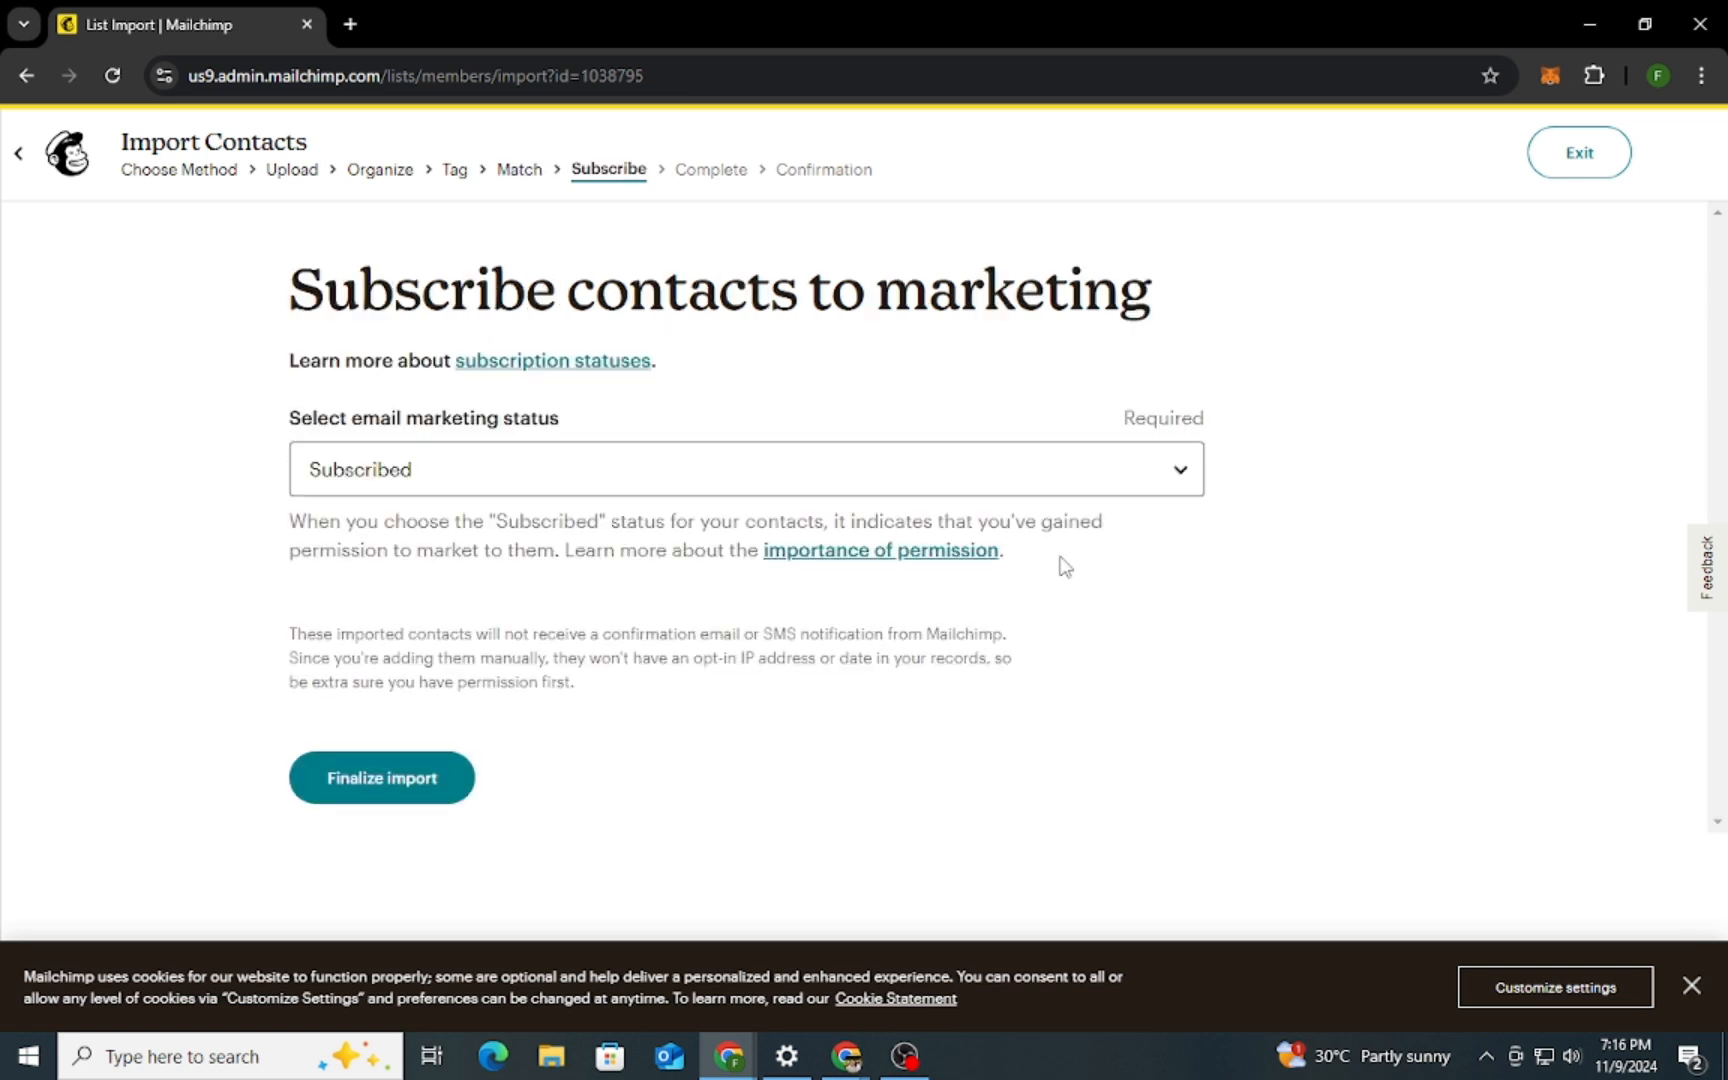
left_click(430, 788)
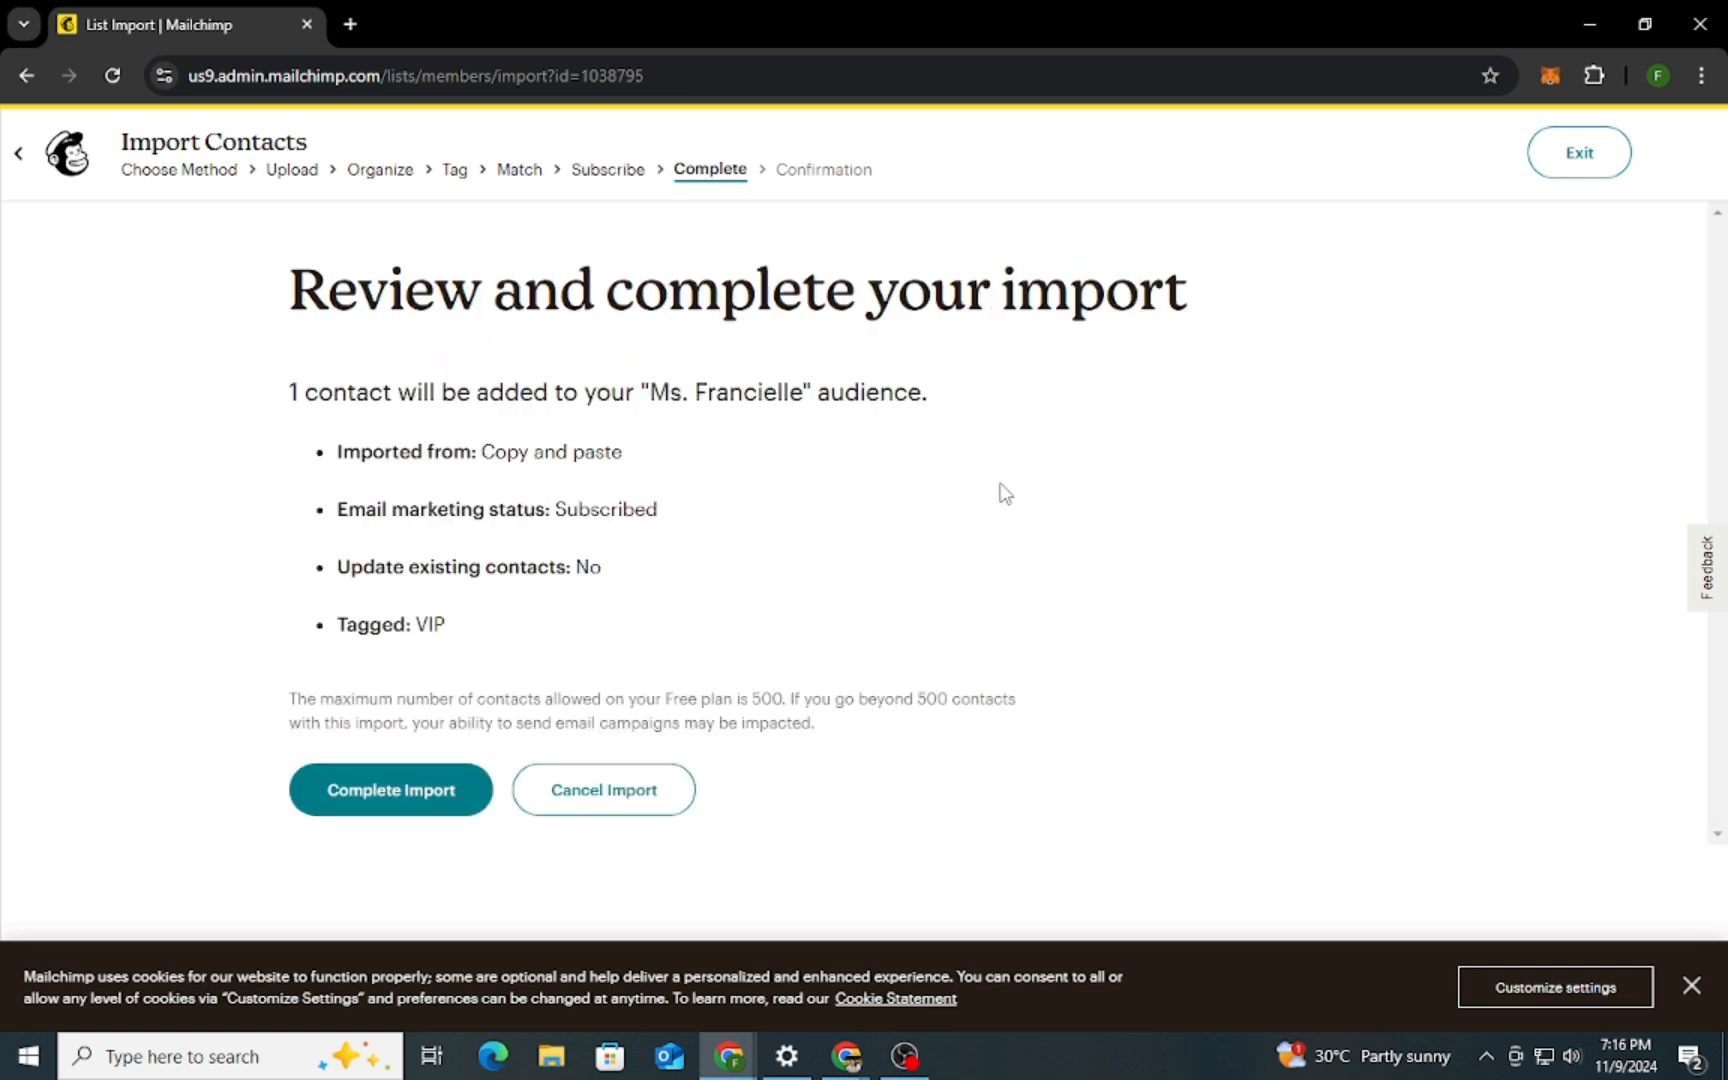
left_click(430, 800)
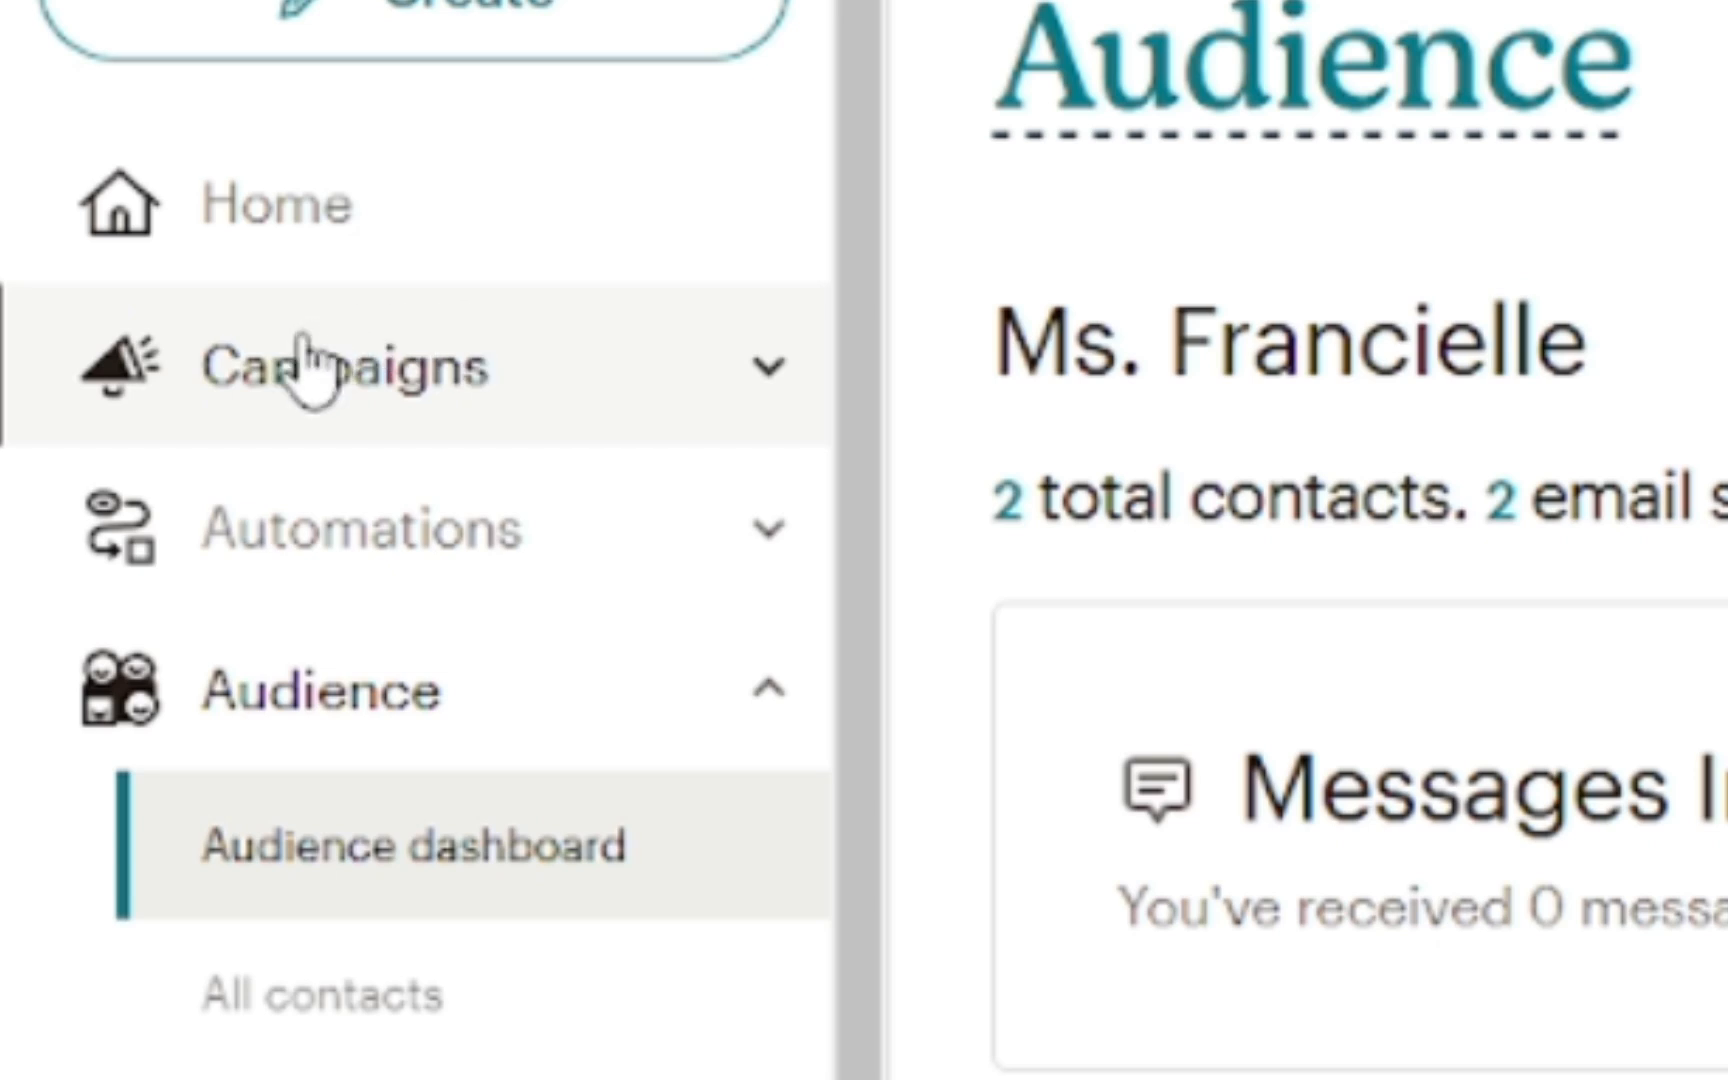
Create a regular email campaign and choose to design it from a basic layout
left_click(300, 368)
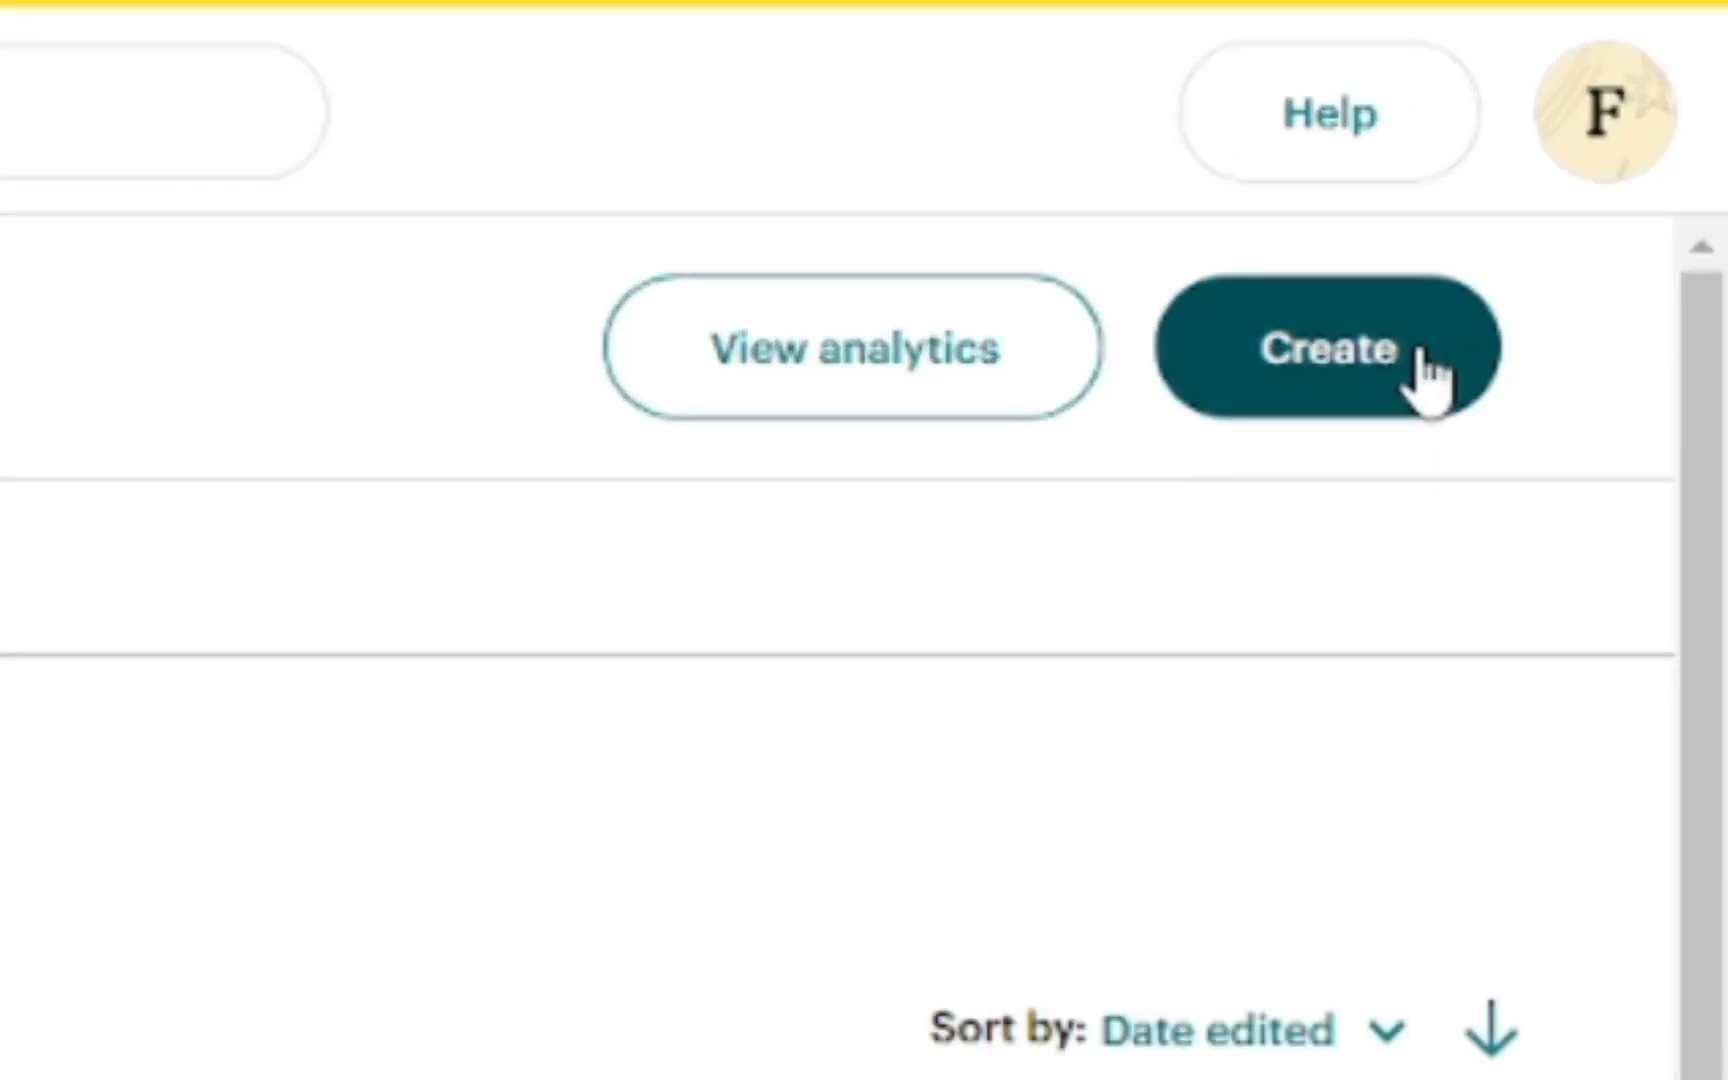
left_click(1418, 362)
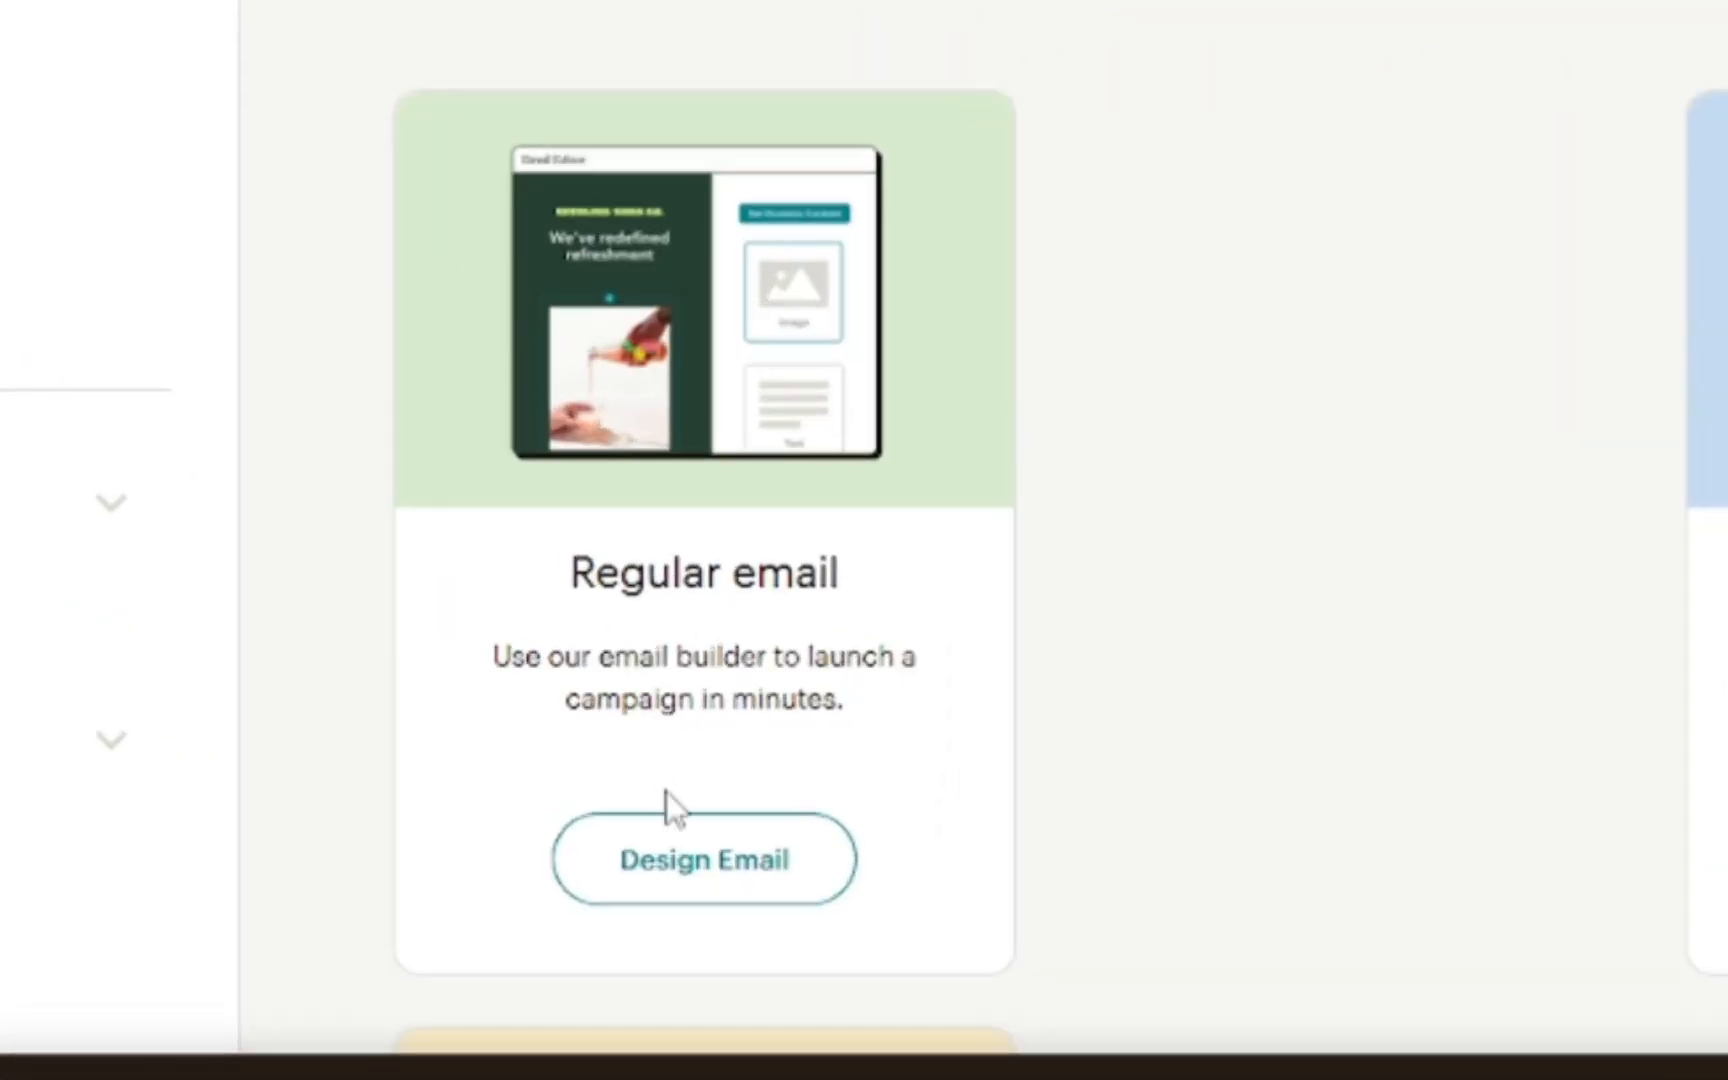
left_click(688, 885)
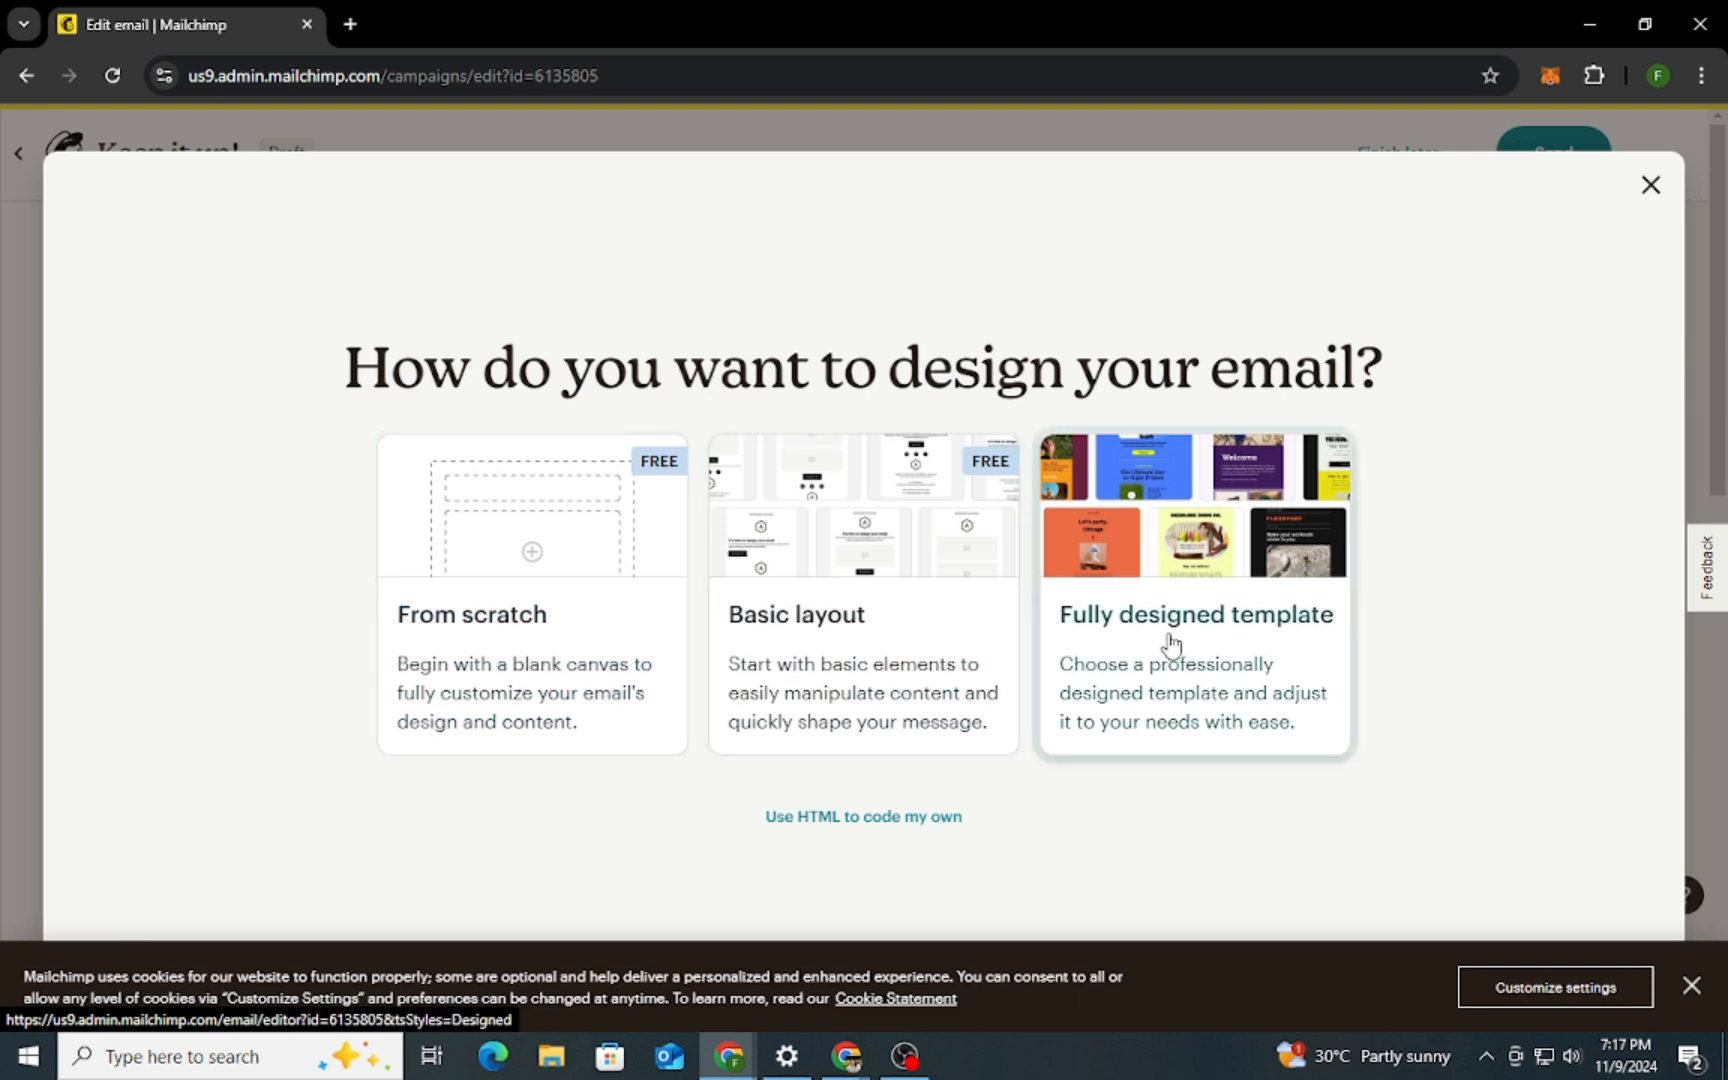
left_click(988, 648)
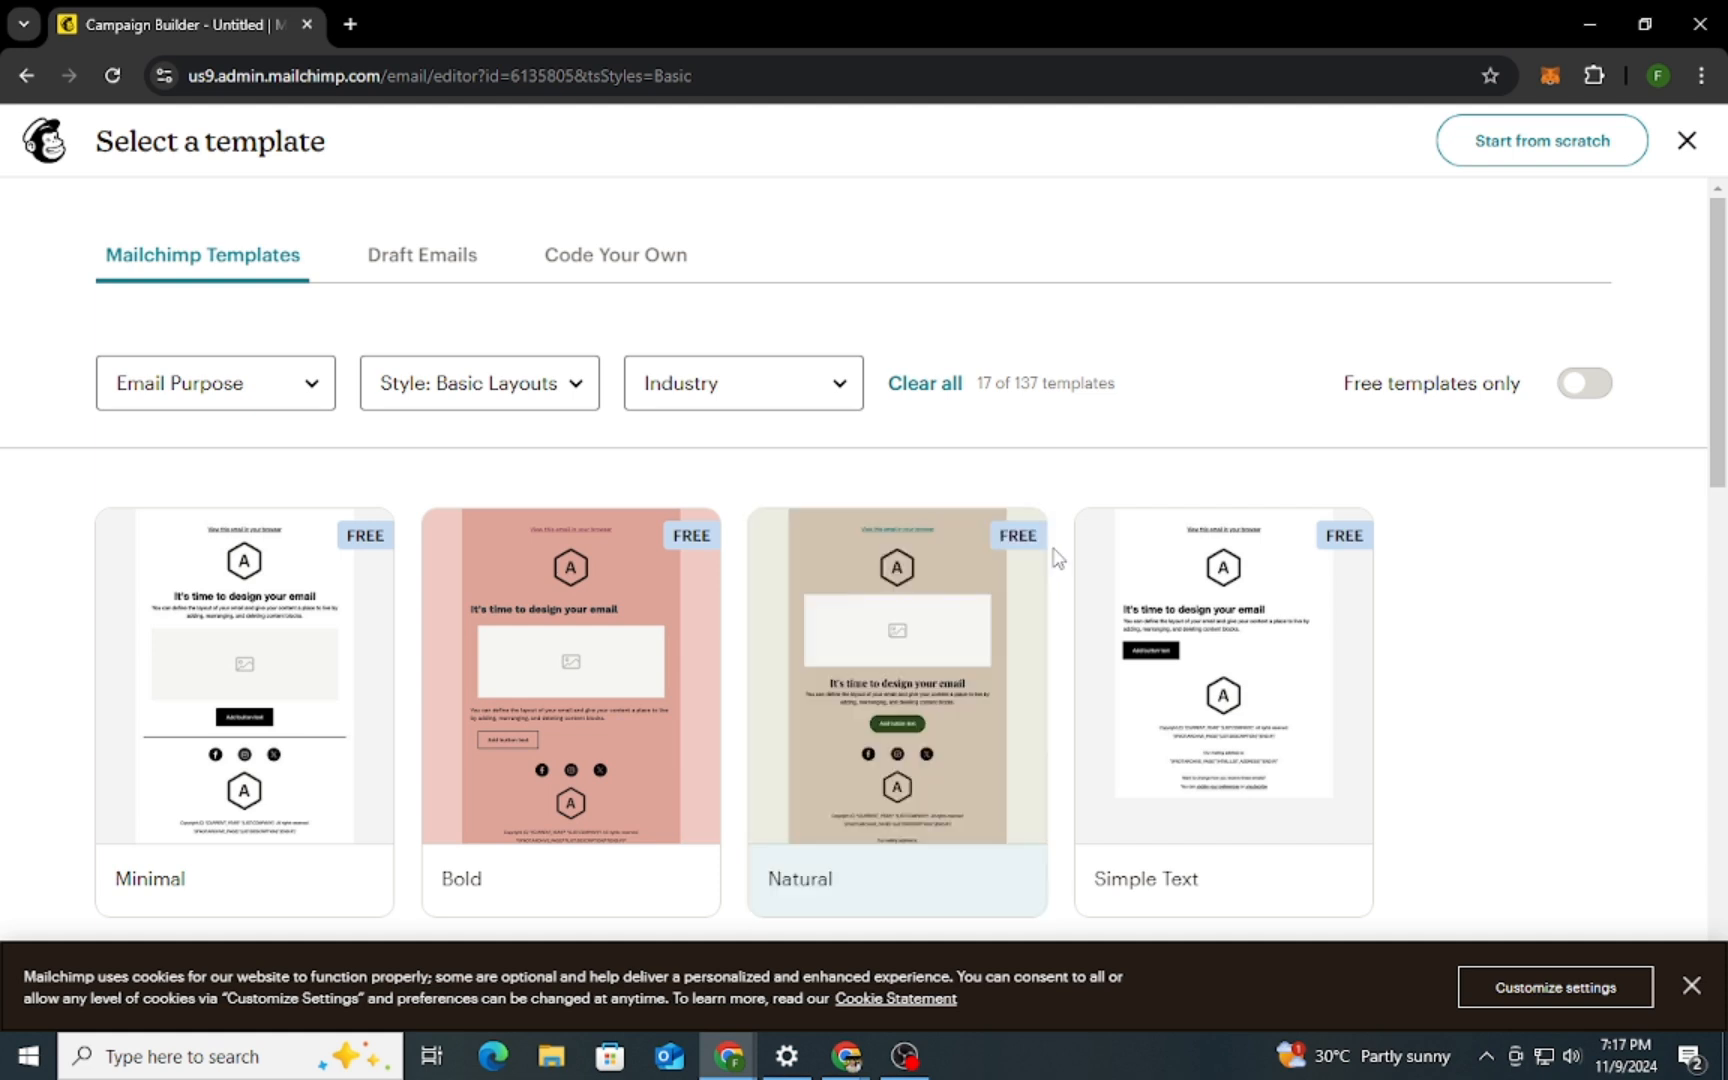
Filter the basic layouts by the E-commerce & Retail industry and Sell Products purpose, and open the Minimal template
scroll(1062, 547, "down", 2)
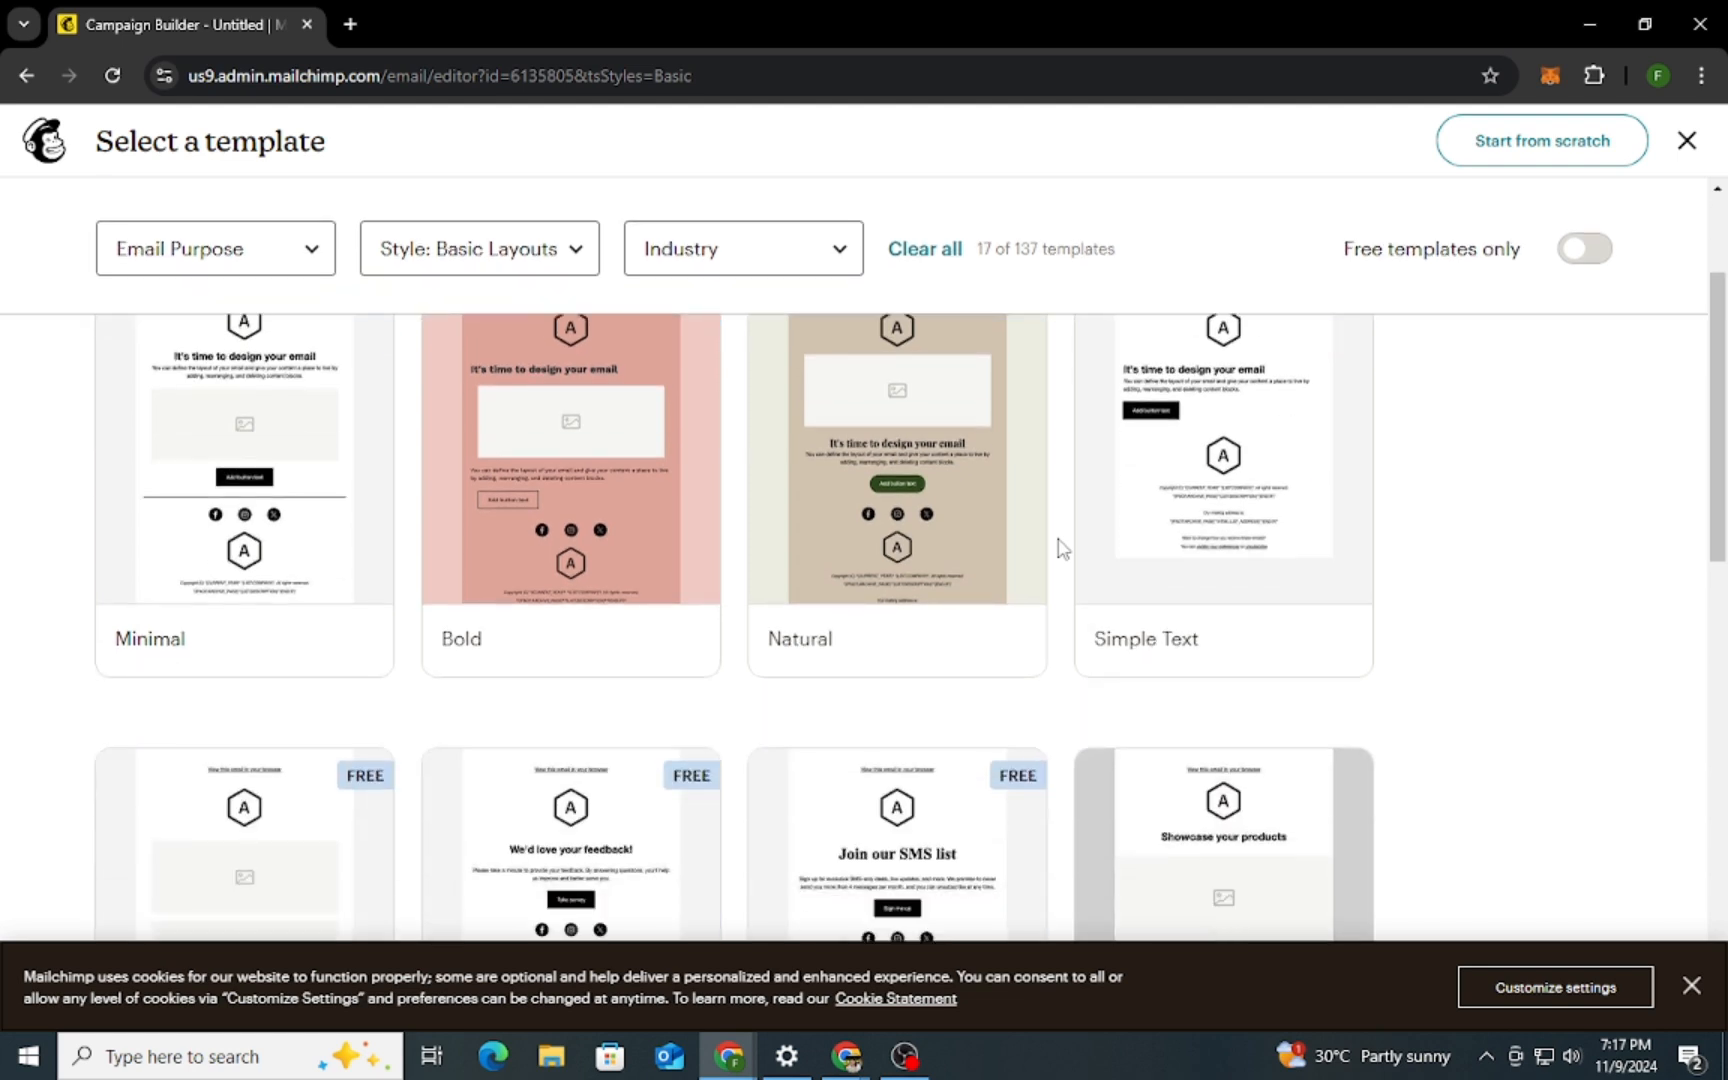
scroll(1062, 547, "up", 2)
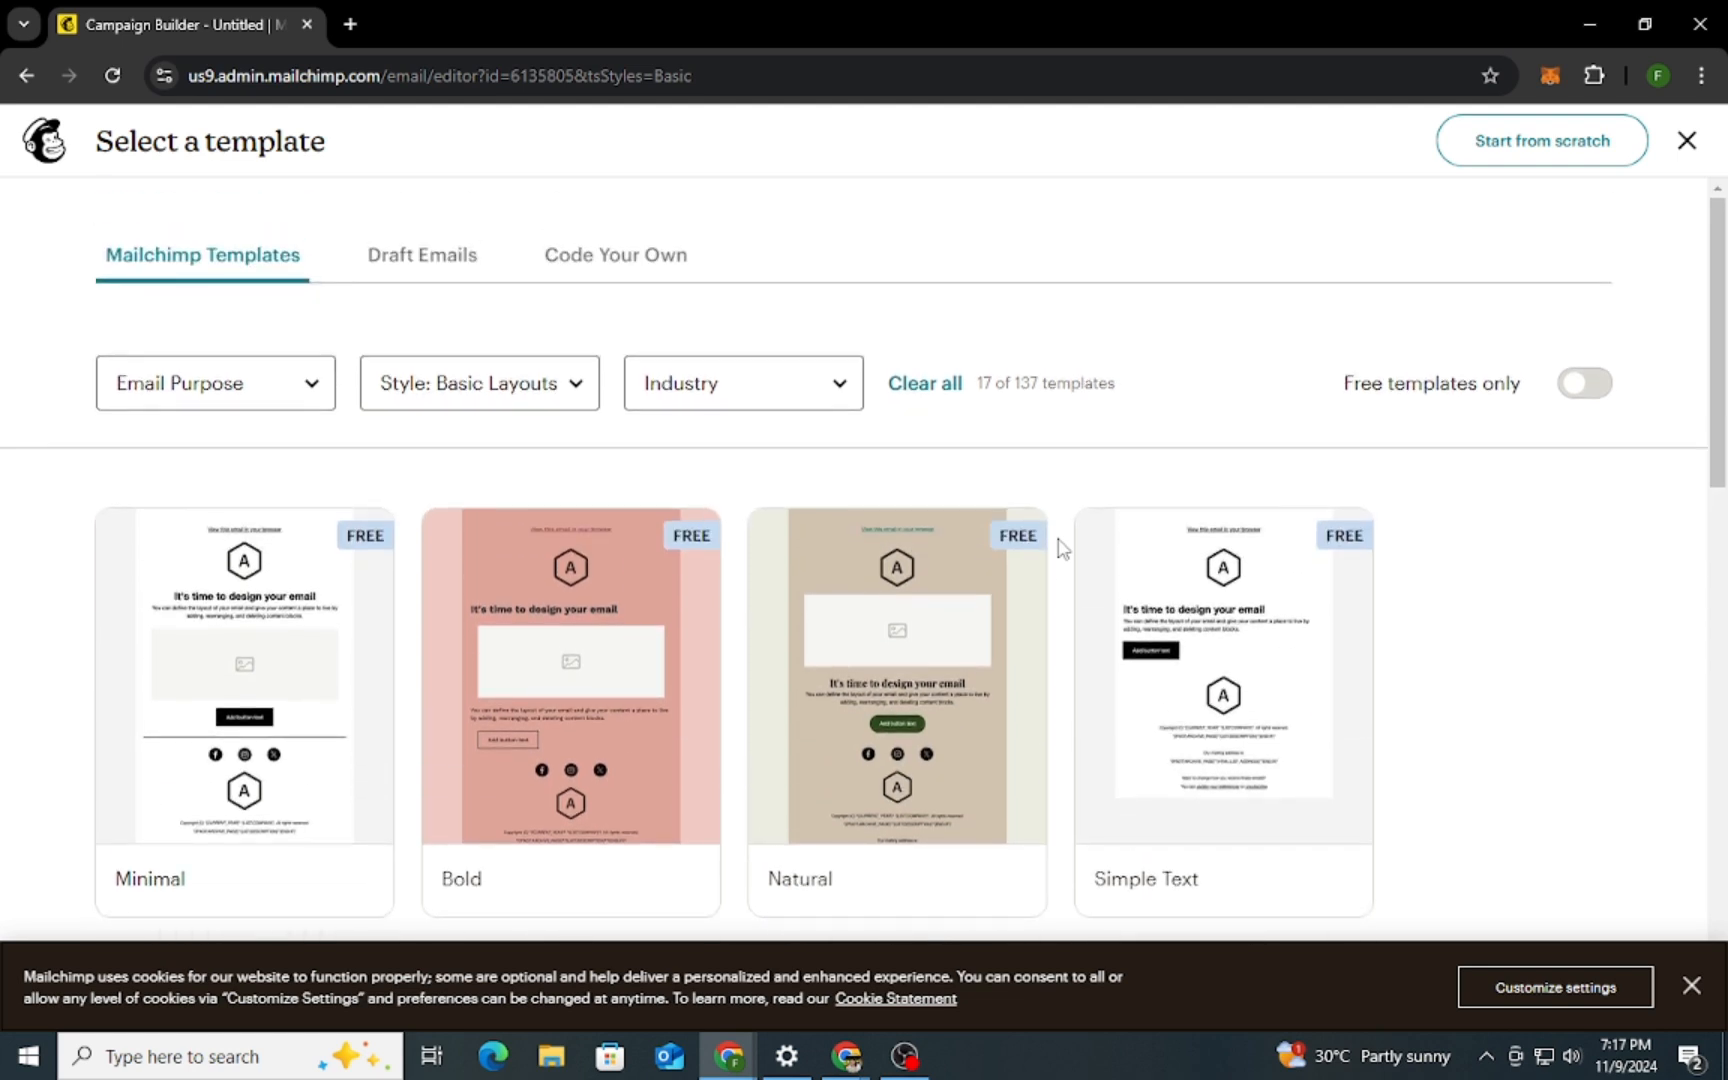
left_click(474, 386)
left_click(672, 385)
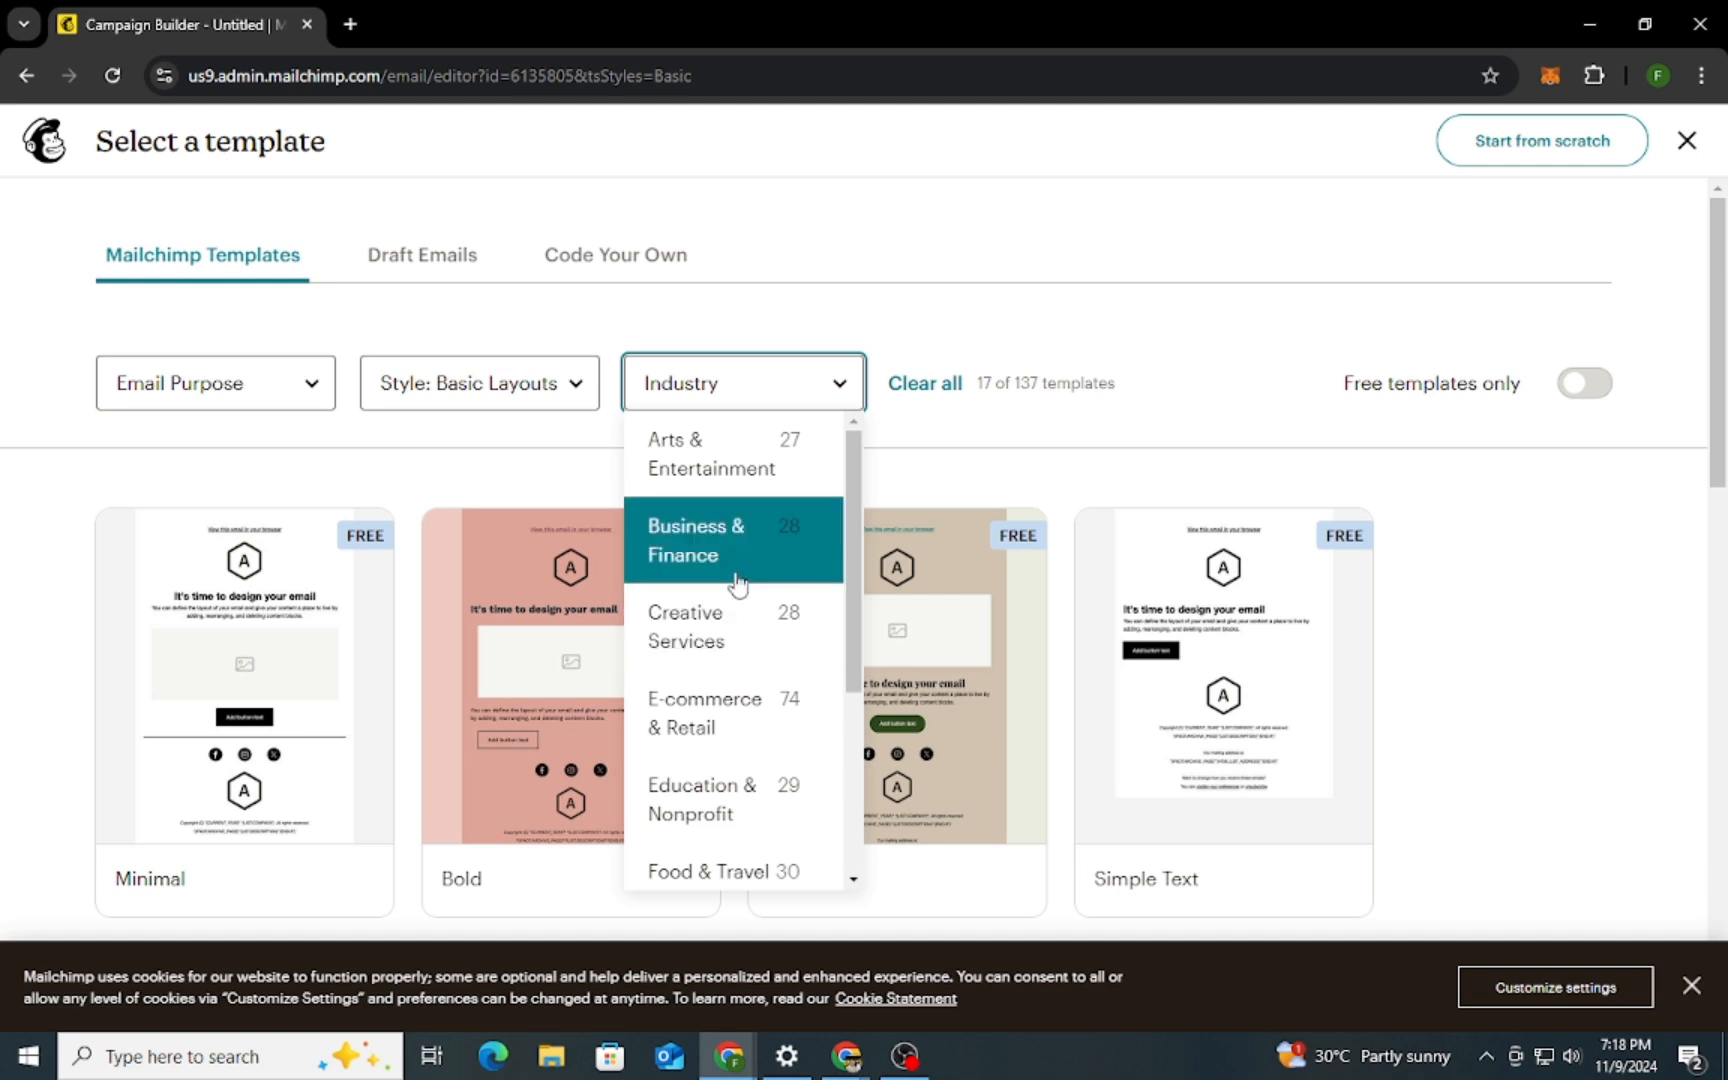
scroll(737, 570, "down", 4)
scroll(735, 550, "up", 3)
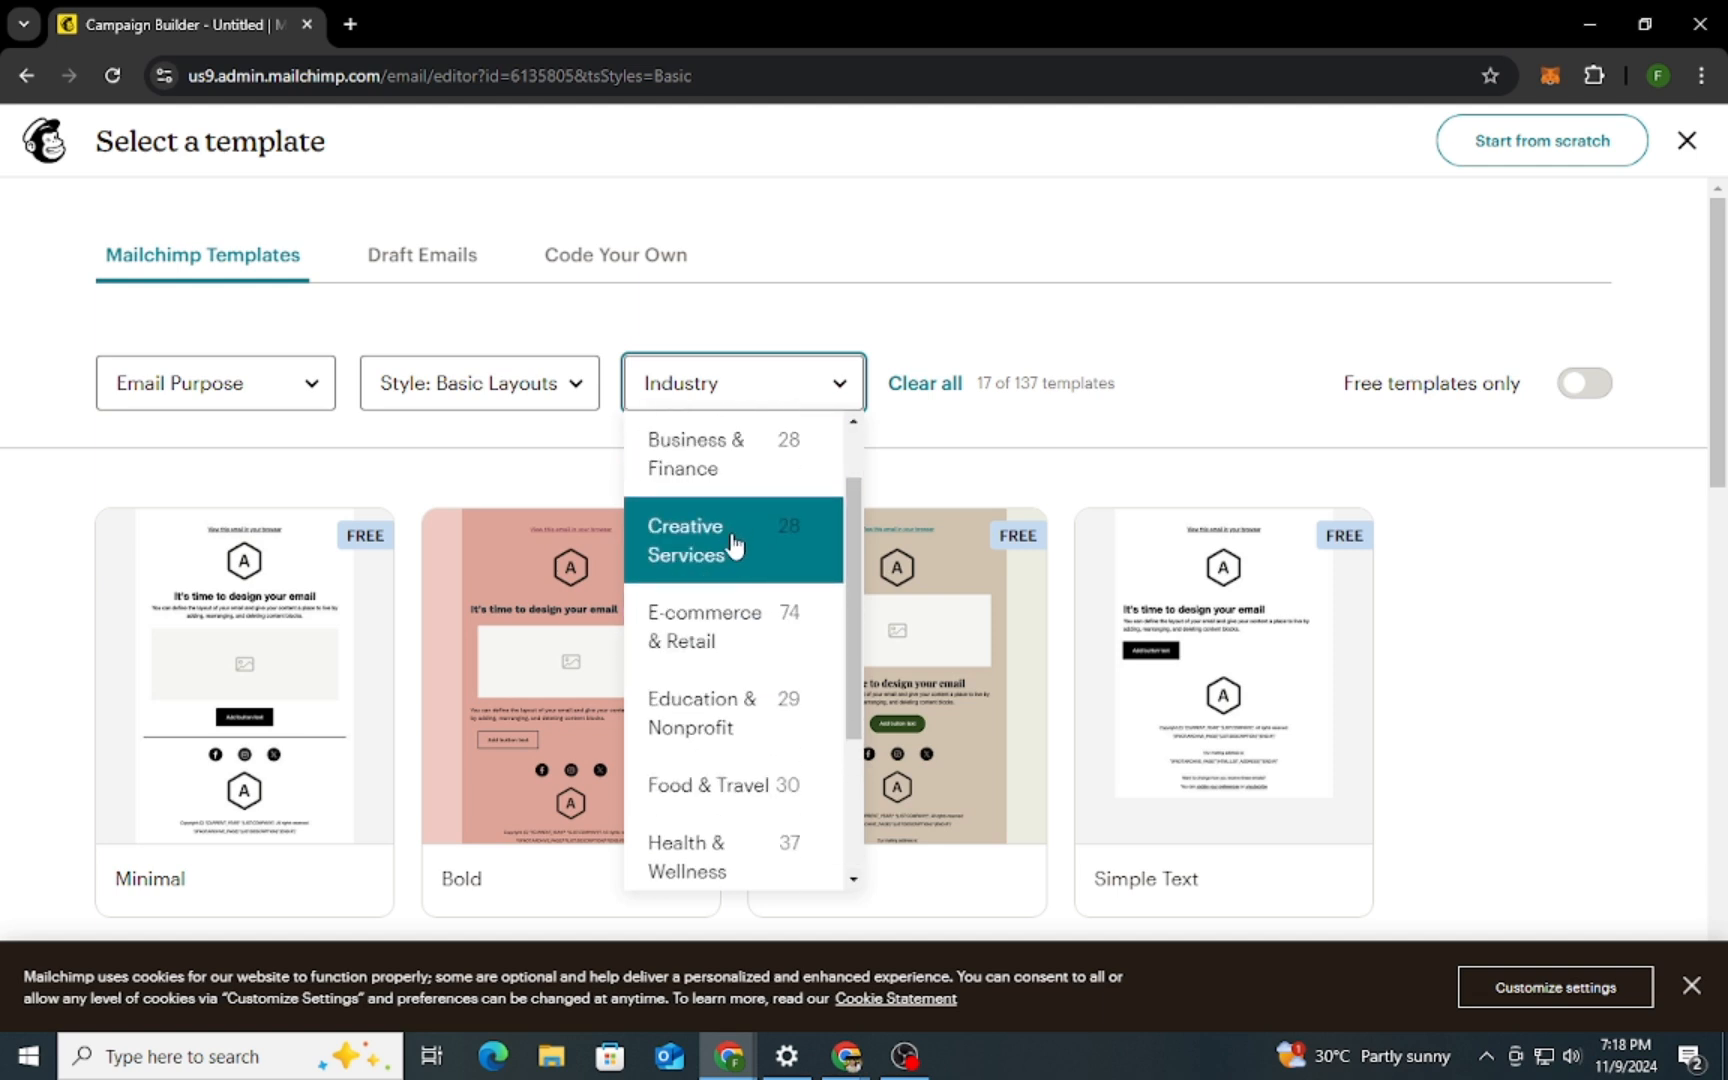
left_click(733, 620)
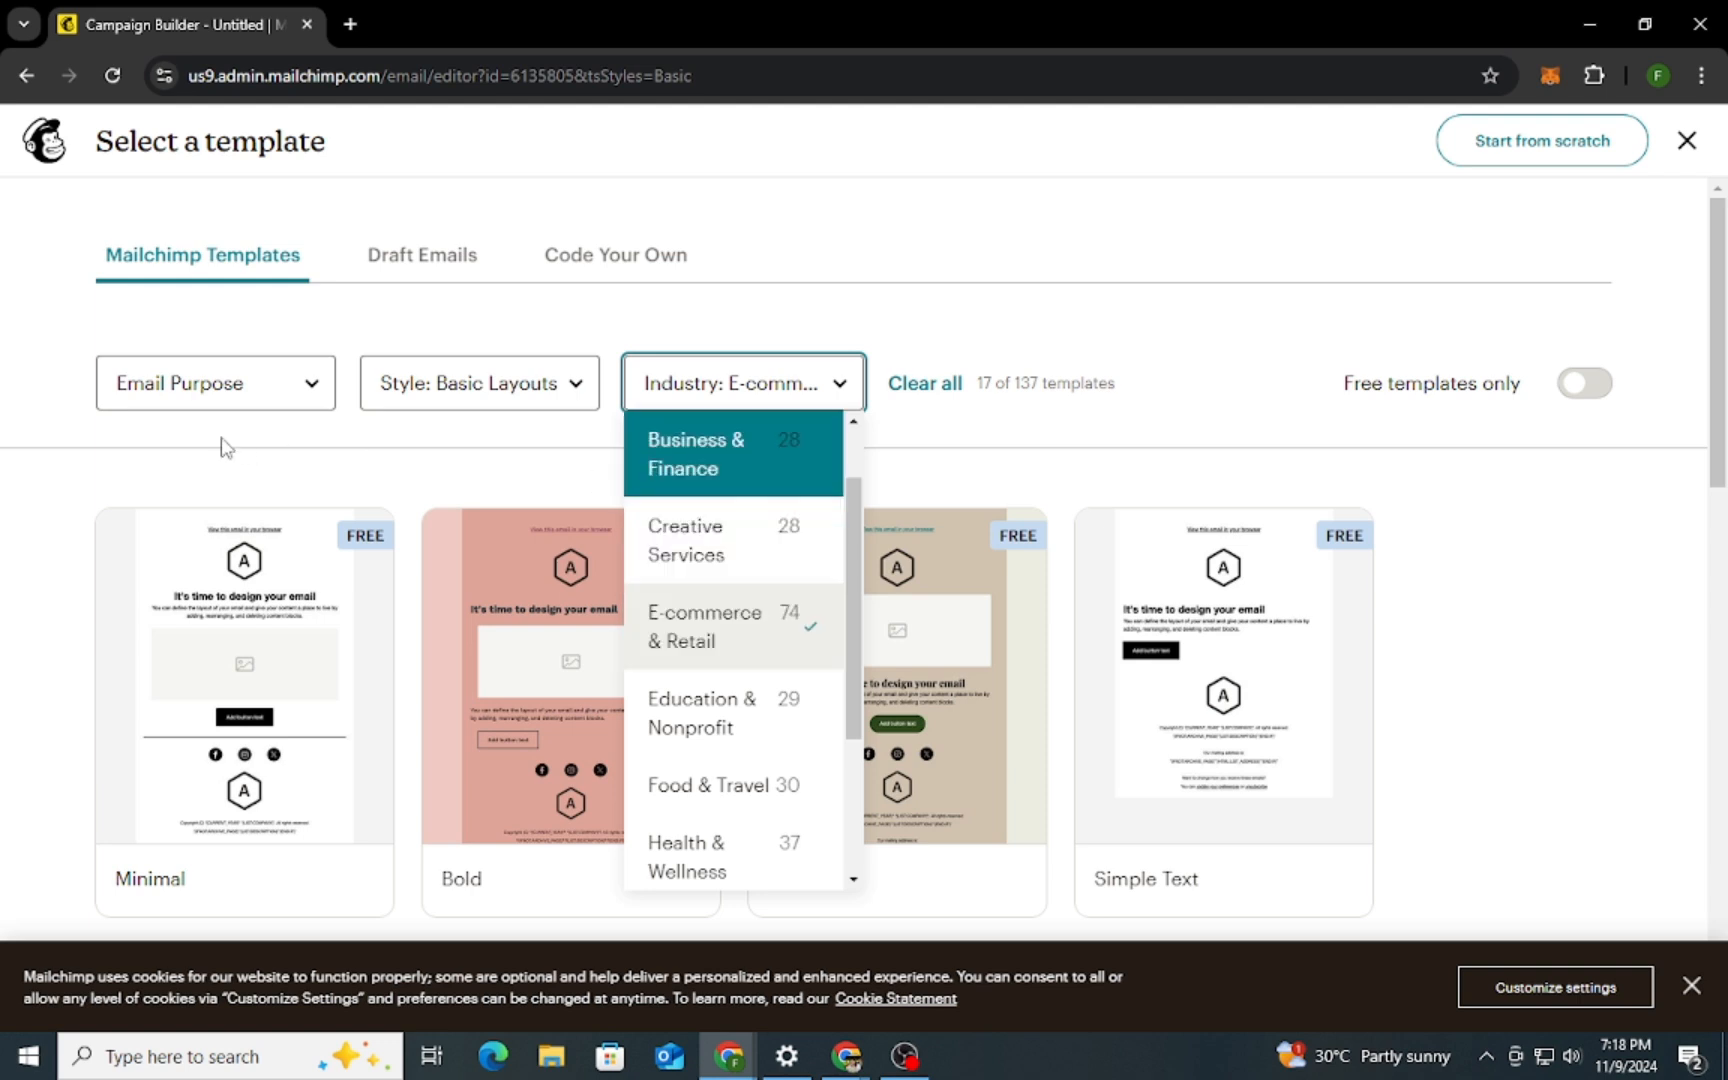
left_click(232, 386)
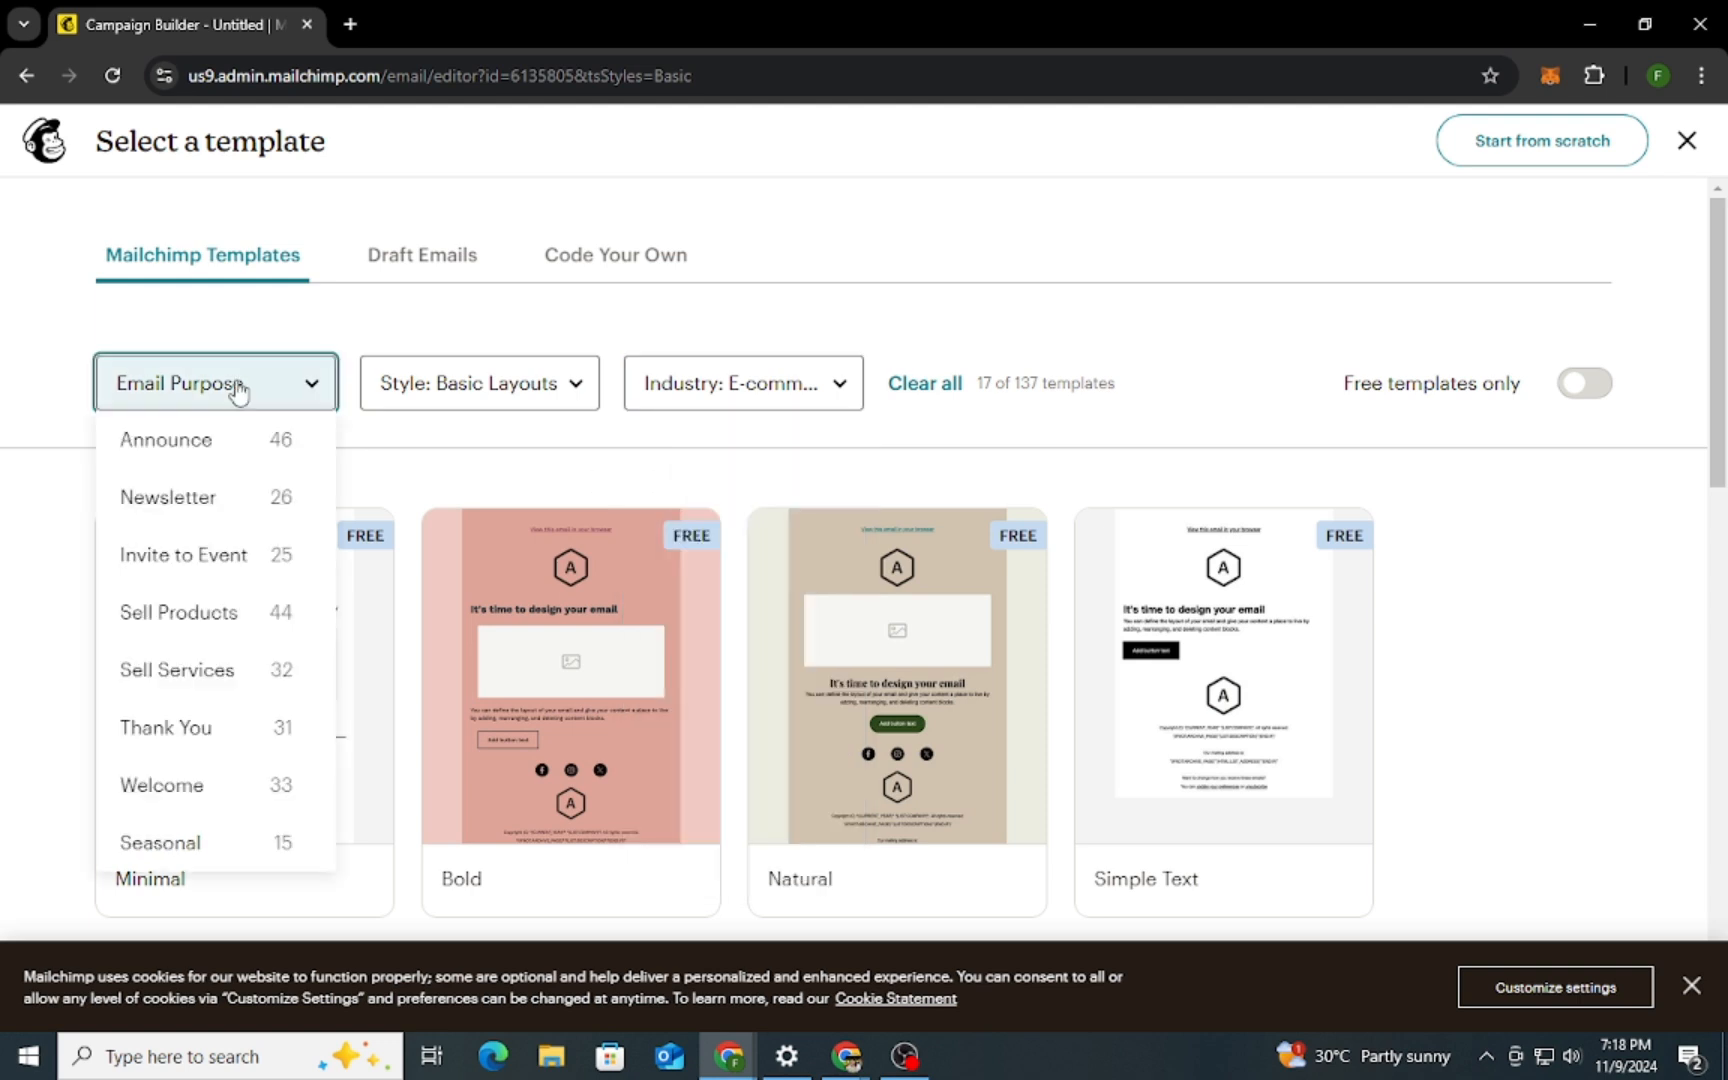
left_click(241, 612)
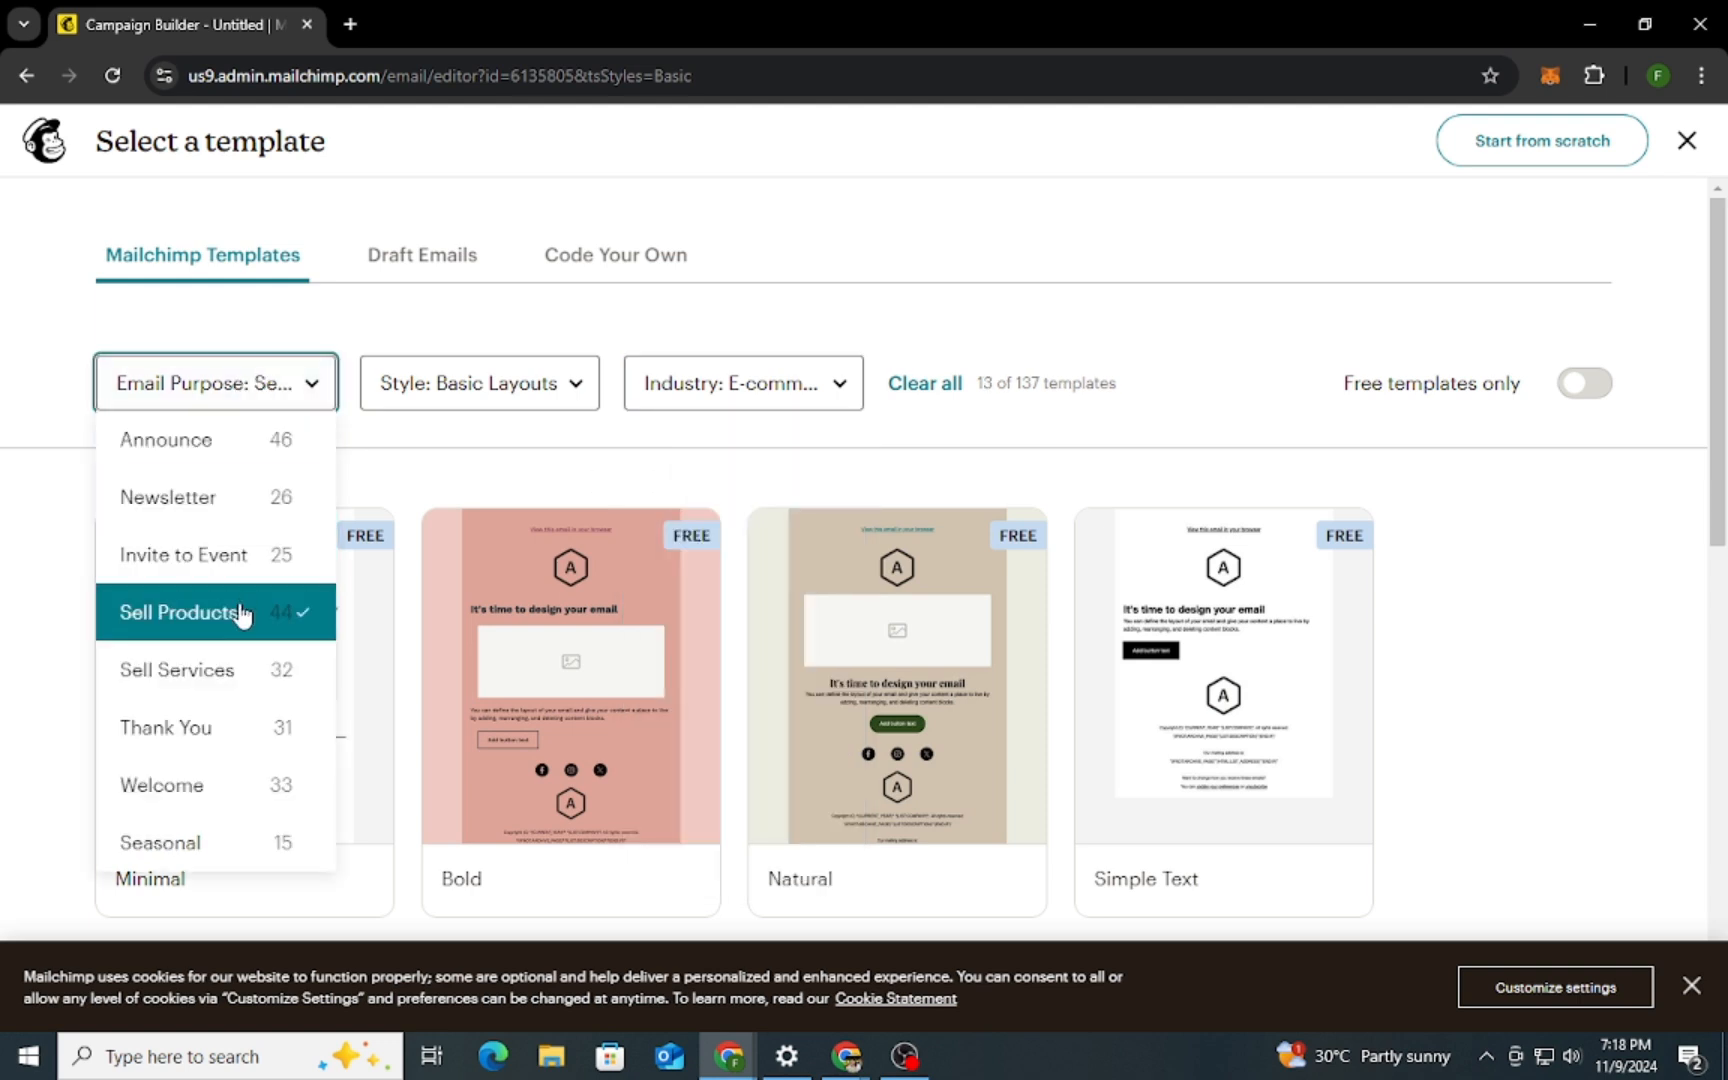
left_click(445, 466)
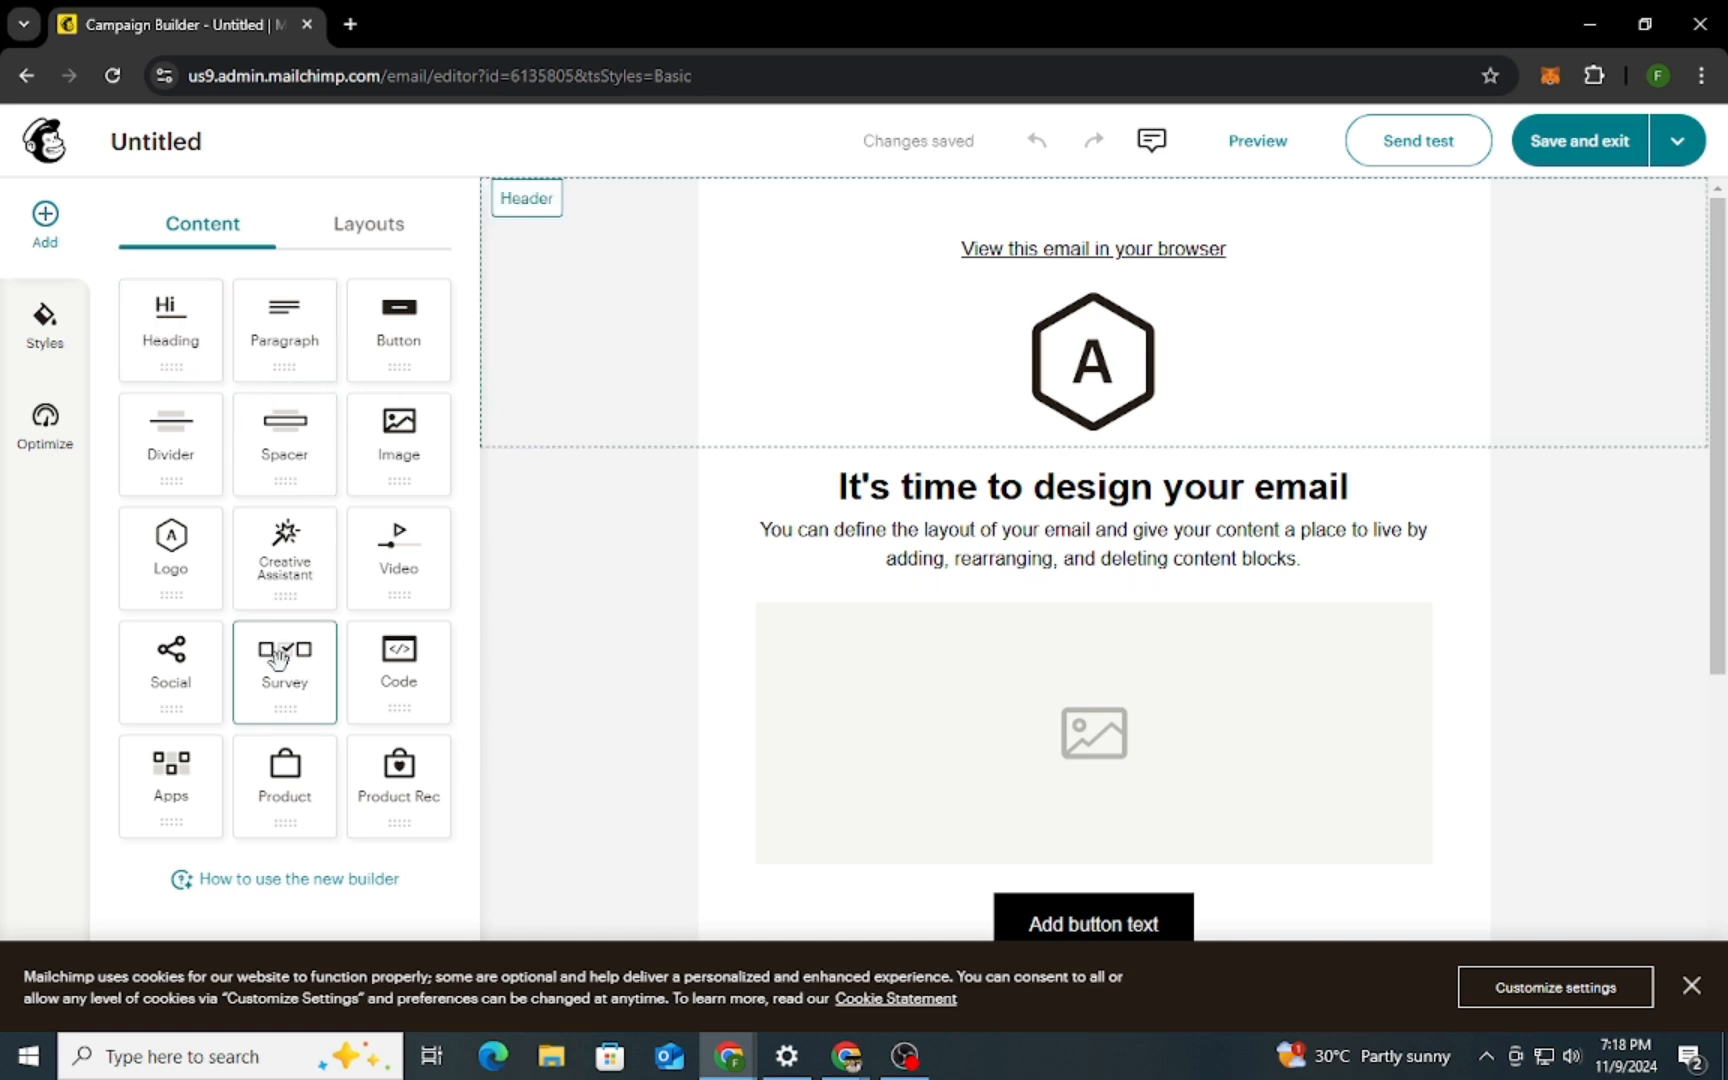
Add a paragraph block between the logo and the main heading with the text "Hellow world!"
left_click_drag(284, 330, 1076, 480)
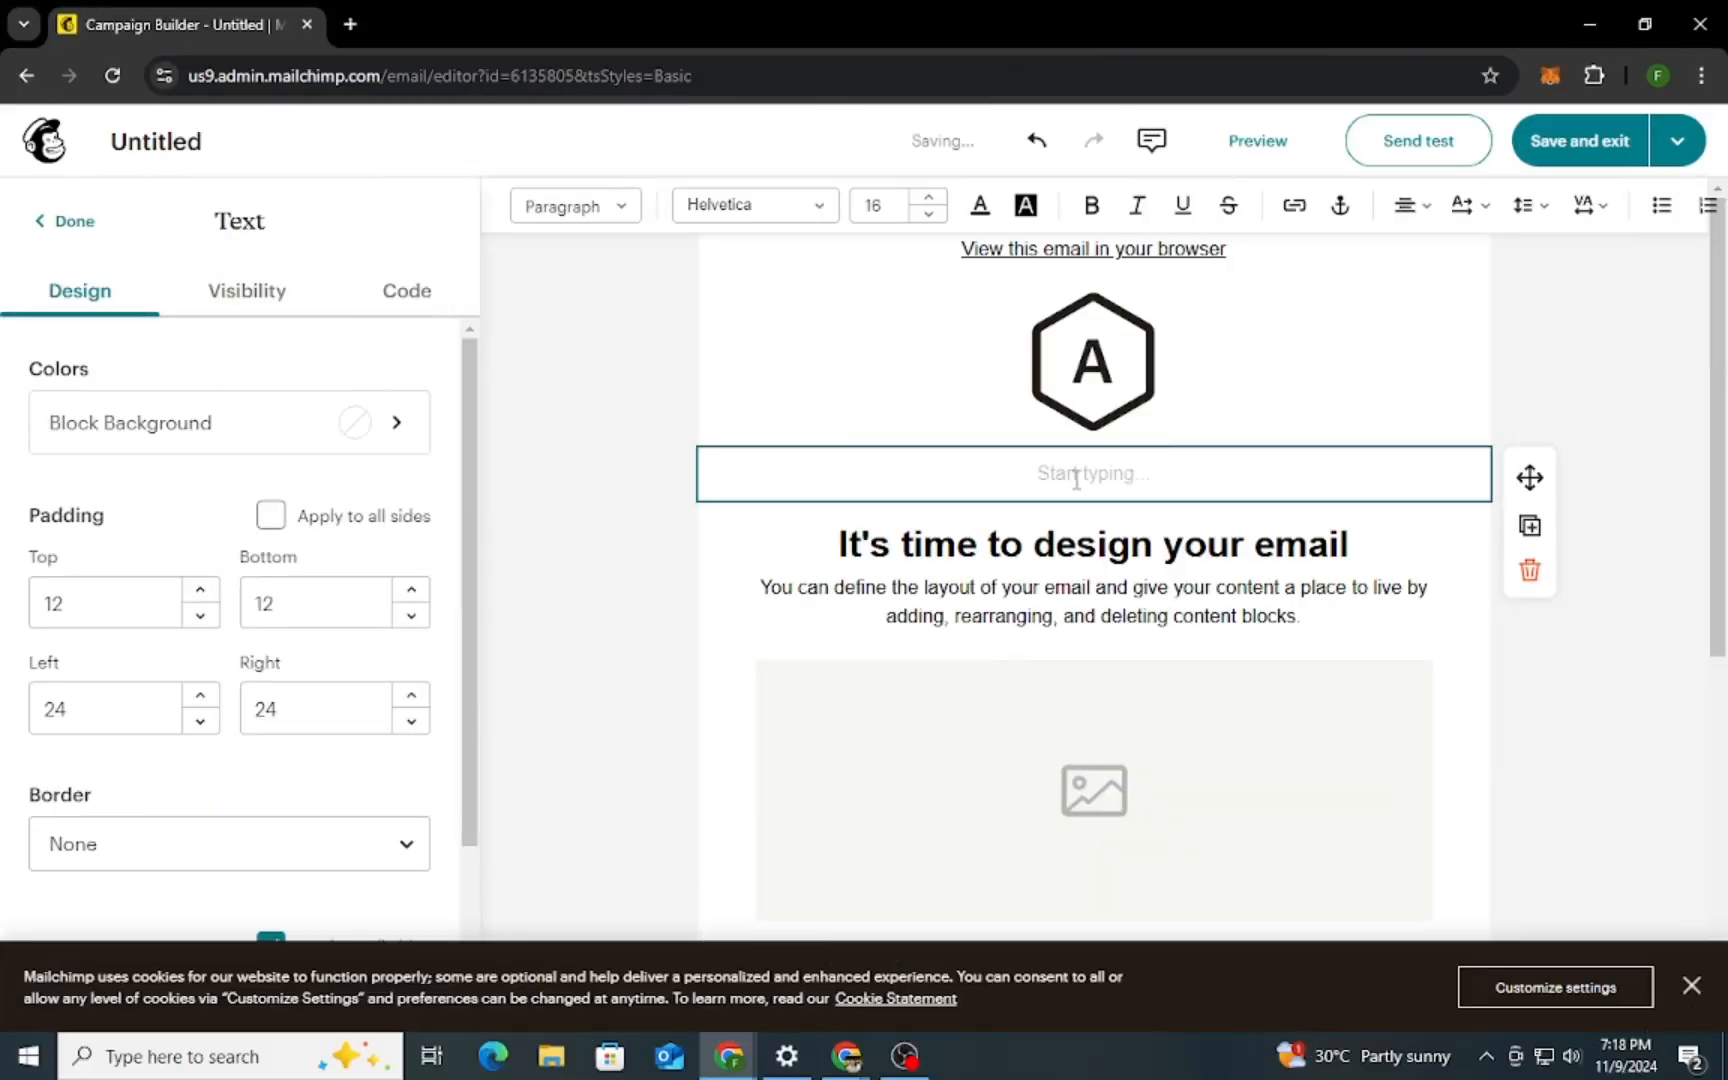
type("Hellow world!")
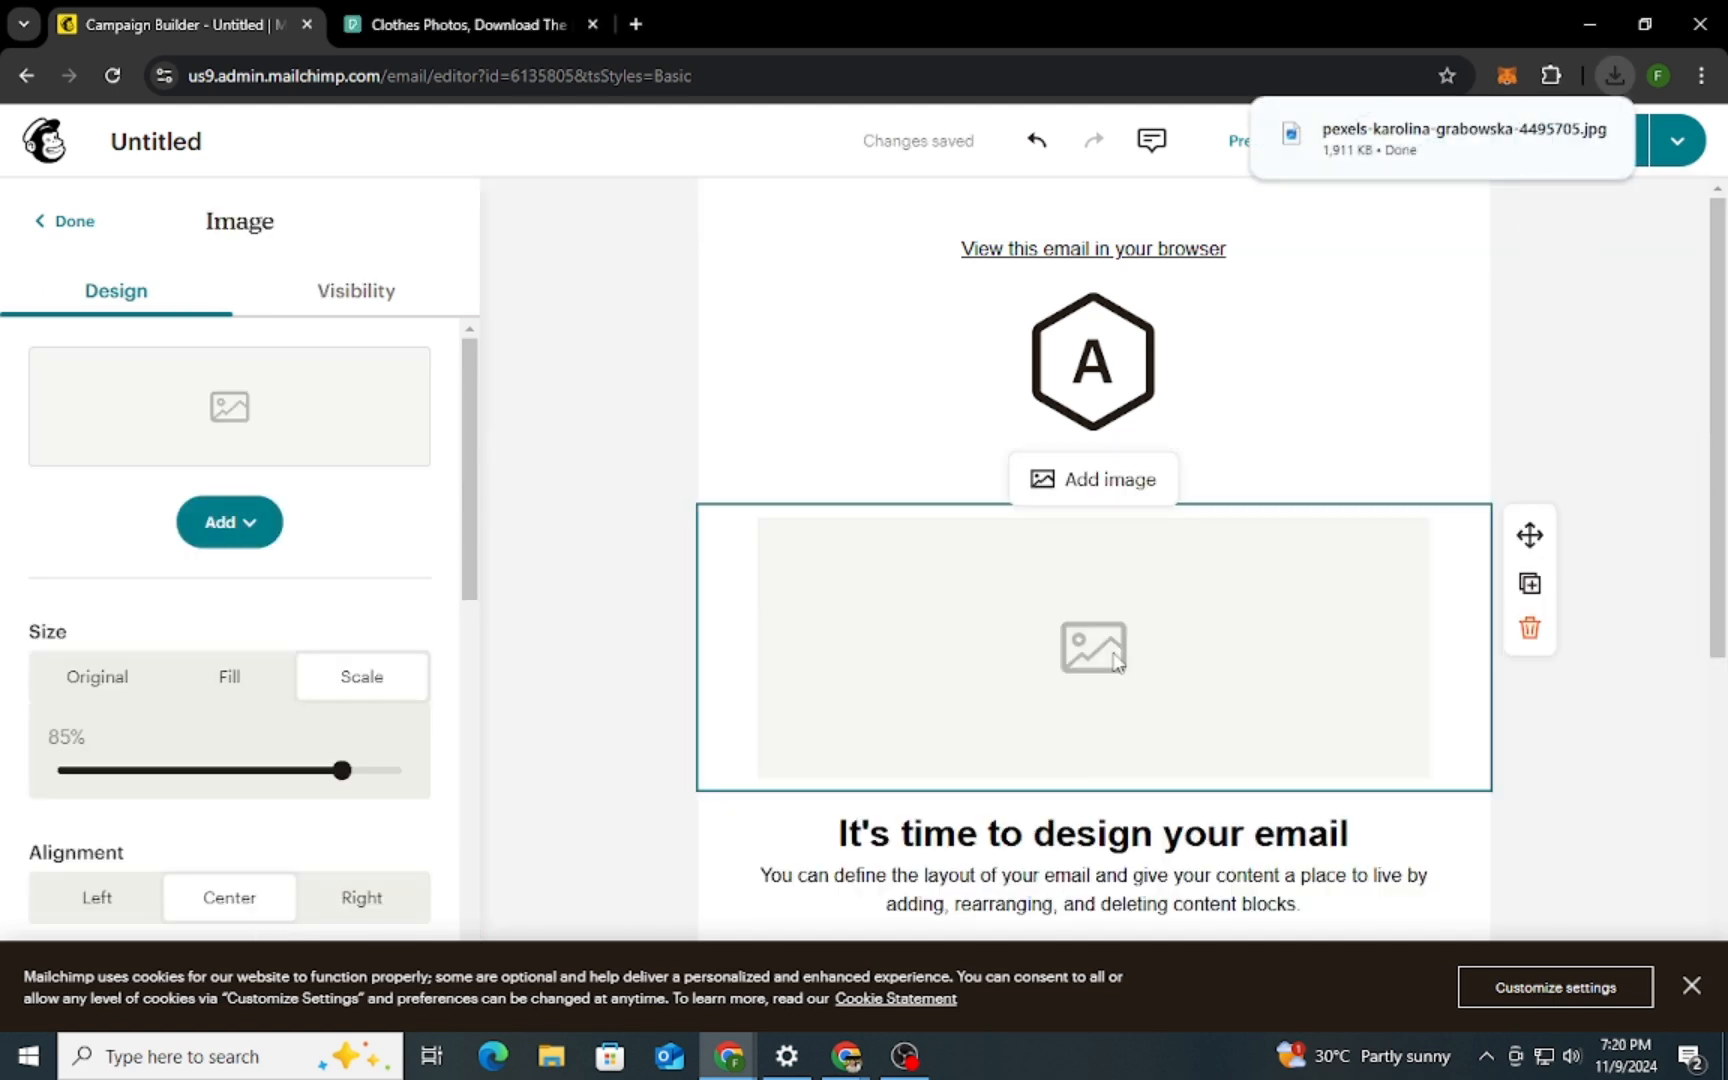
Upload the downloaded Pexels clothesline photo to the Content Studio and place it in the empty image block above the main heading
left_click(1117, 484)
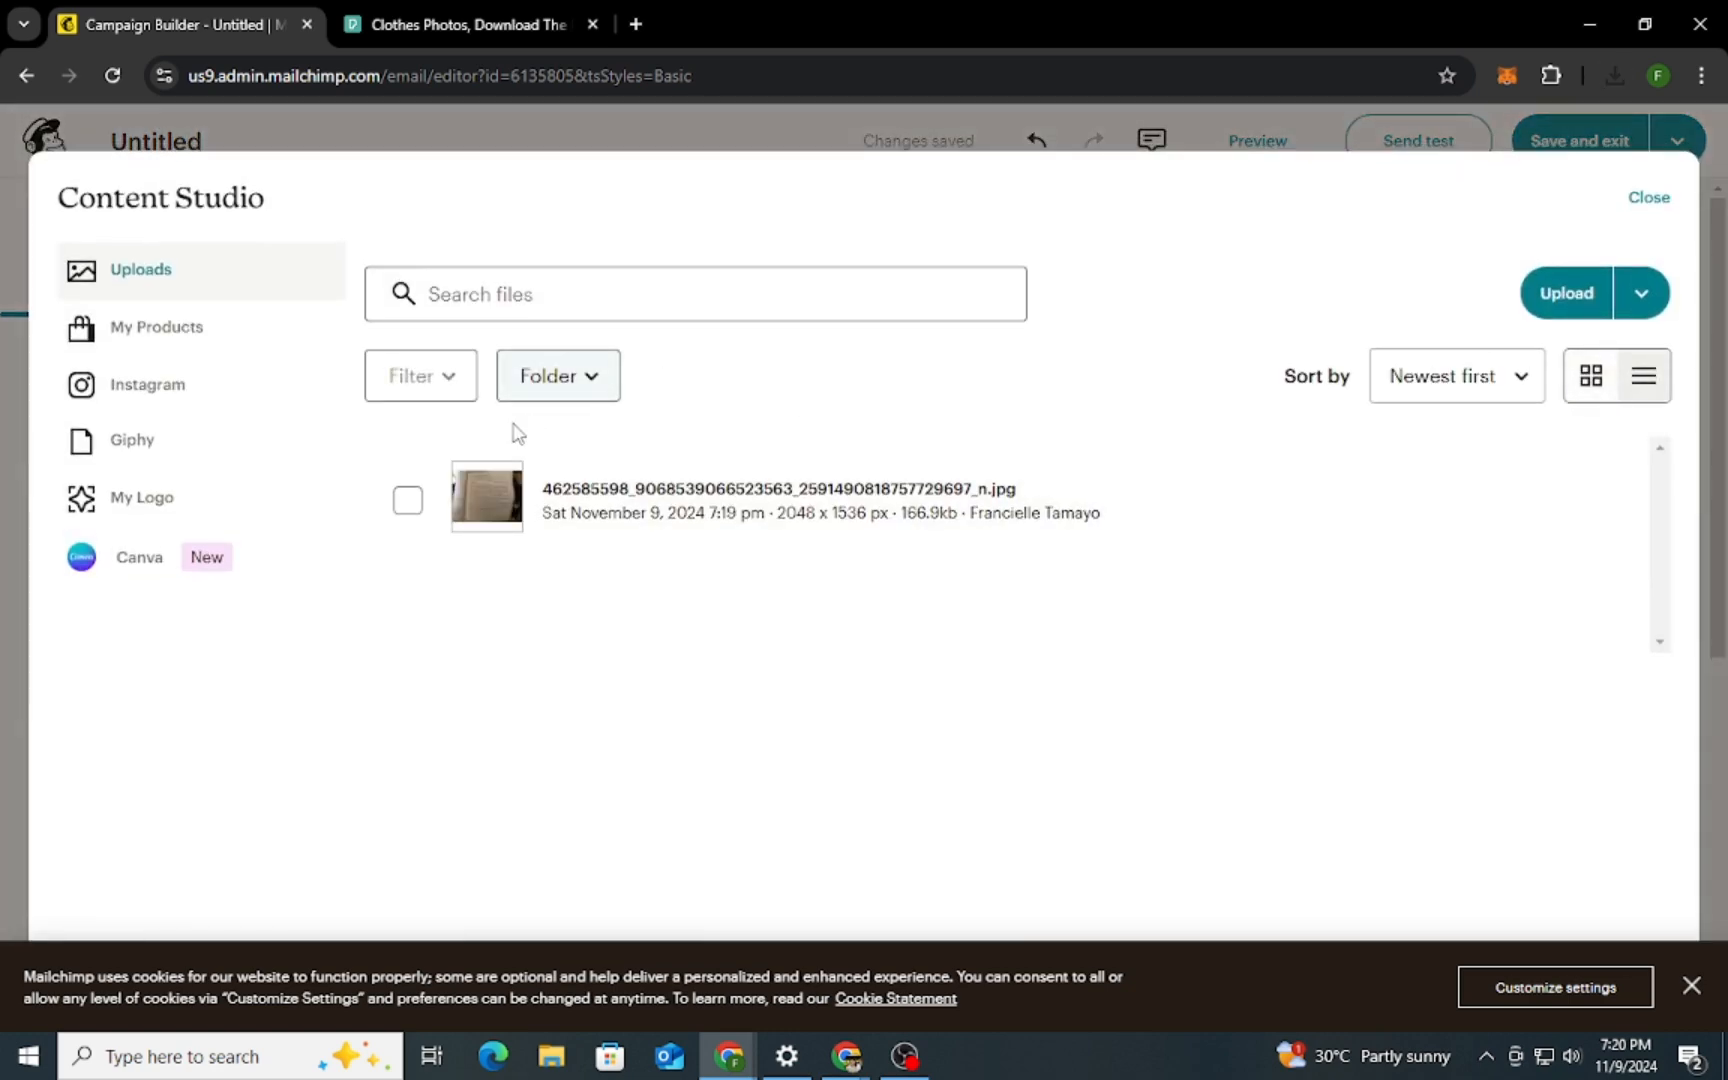
left_click(1573, 298)
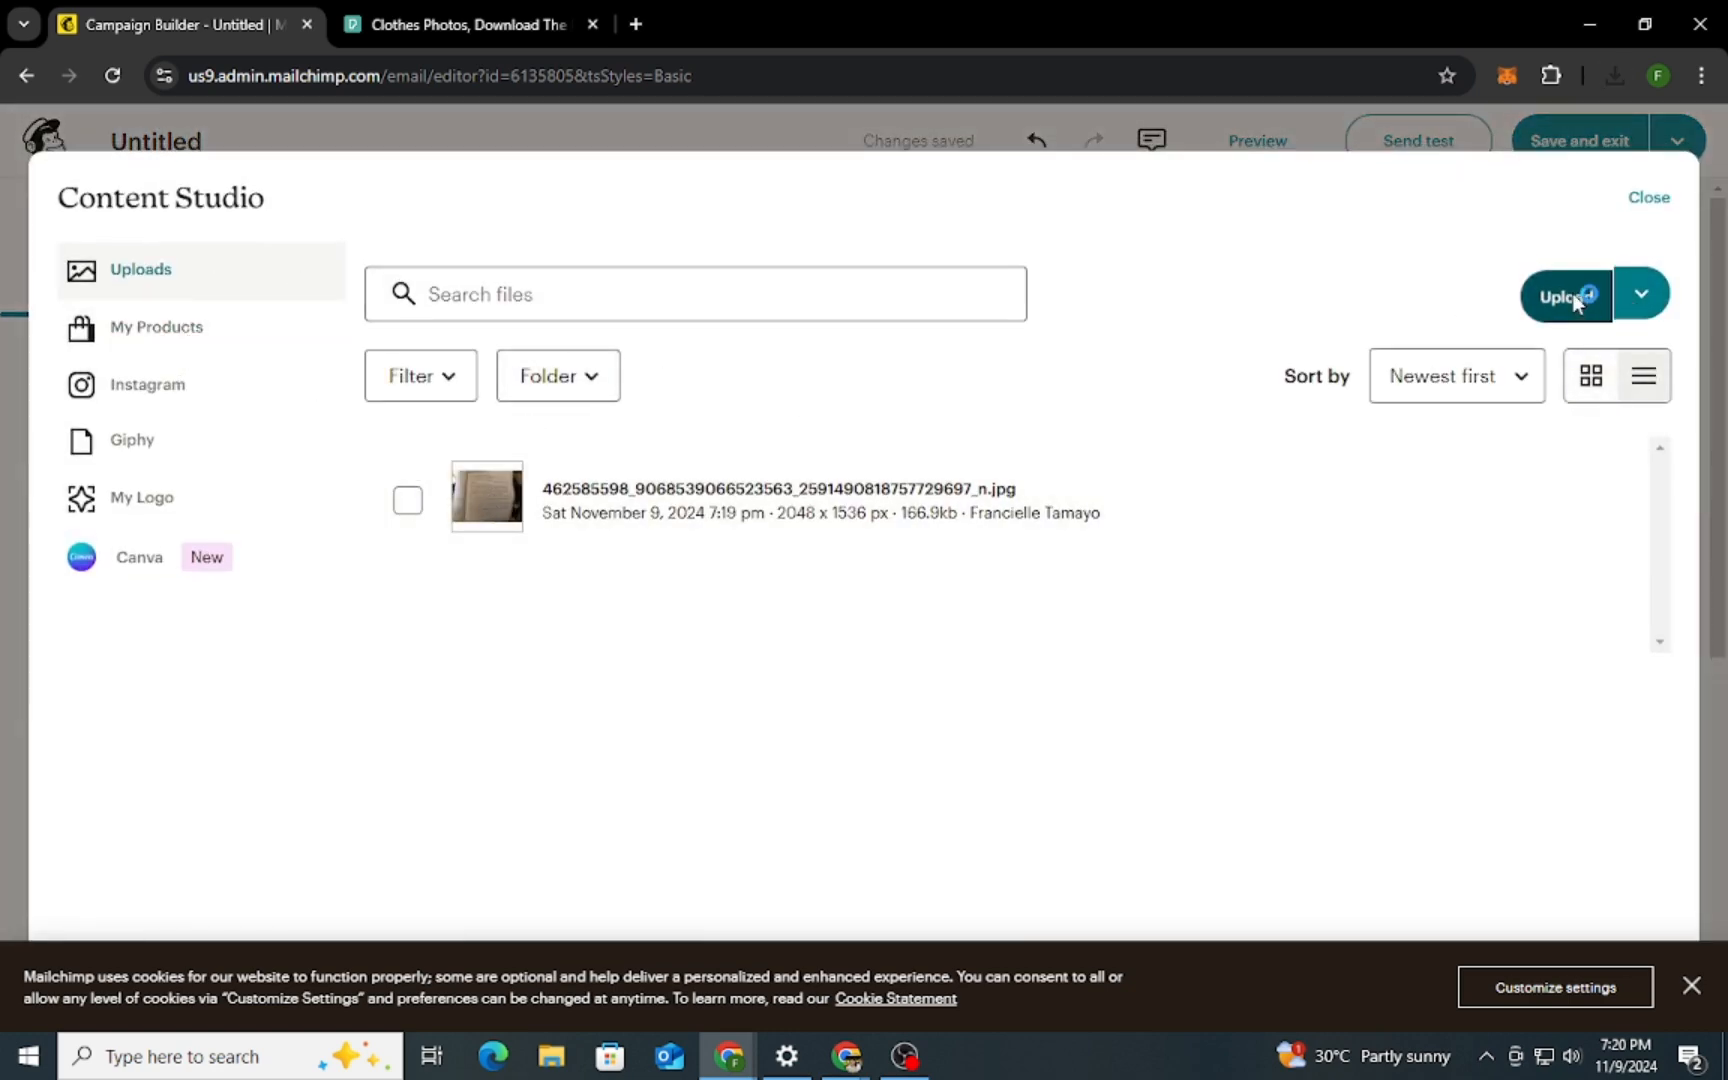
left_click(433, 200)
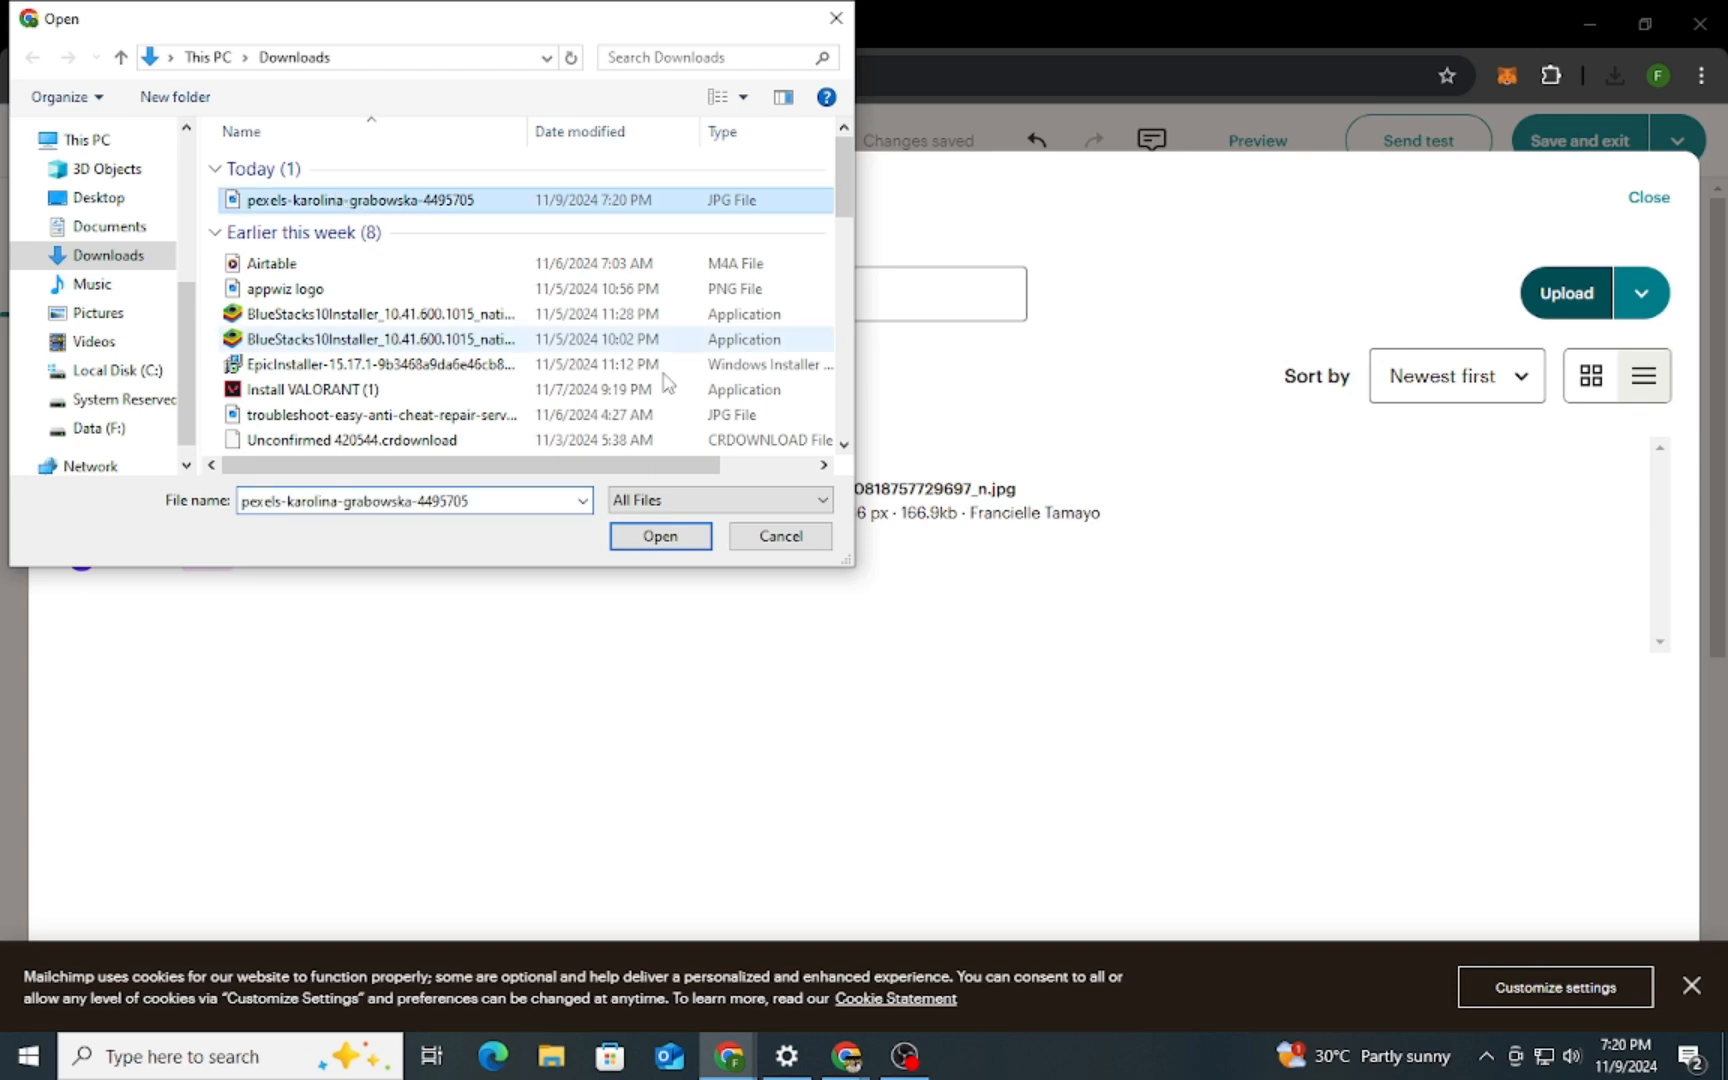
left_click(672, 538)
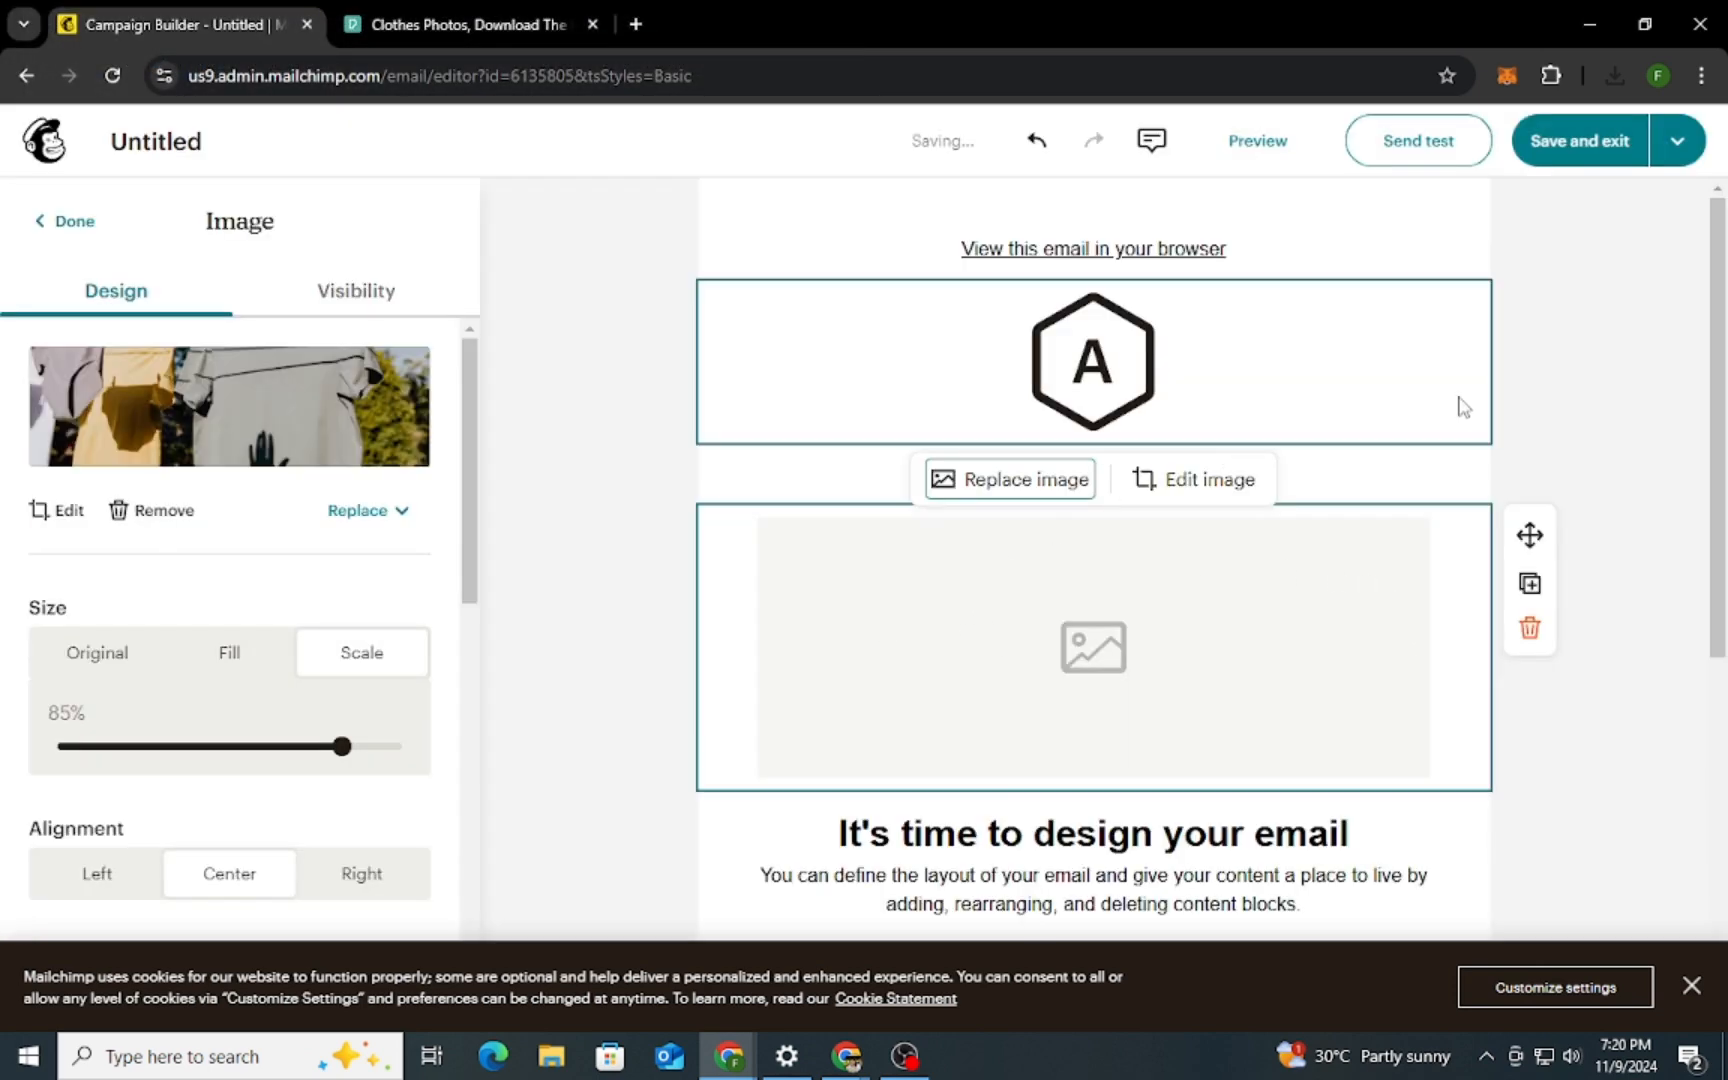
left_click(1630, 663)
Add a button block directly below the paragraph under the main heading
scroll(1630, 663, "down", 4)
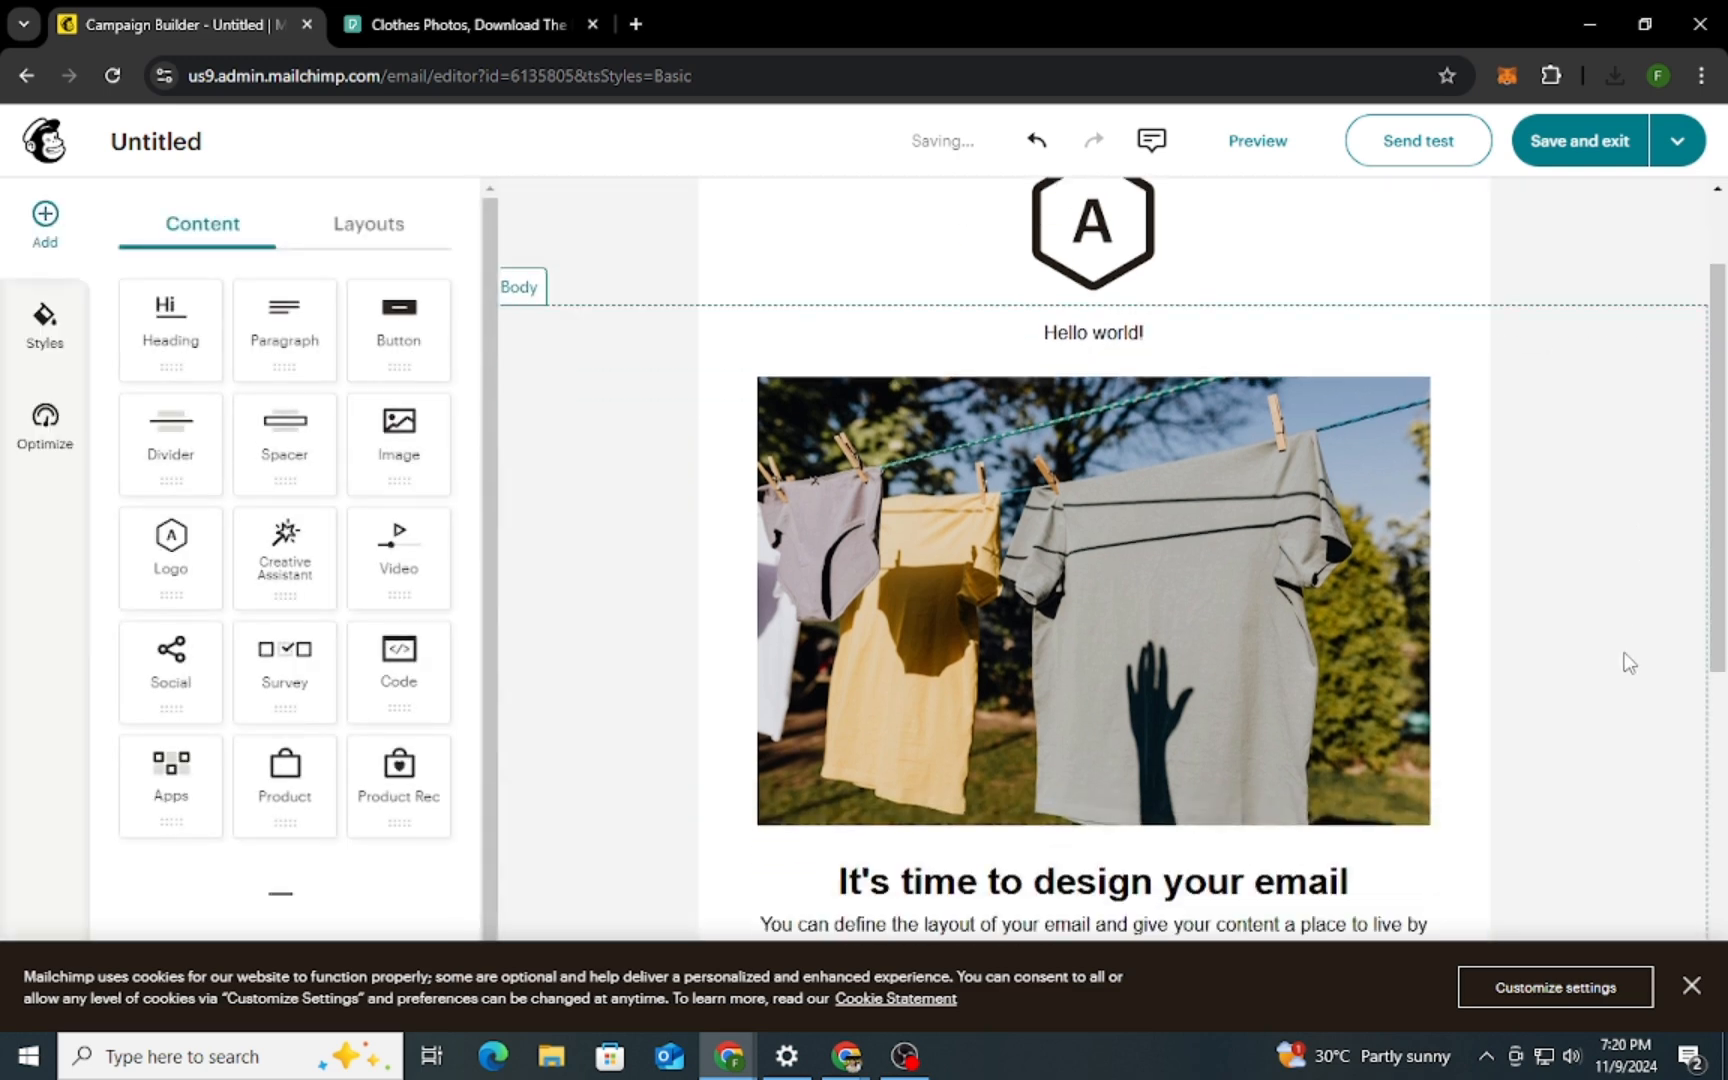
left_click_drag(398, 318, 694, 582)
left_click_drag(410, 322, 1151, 578)
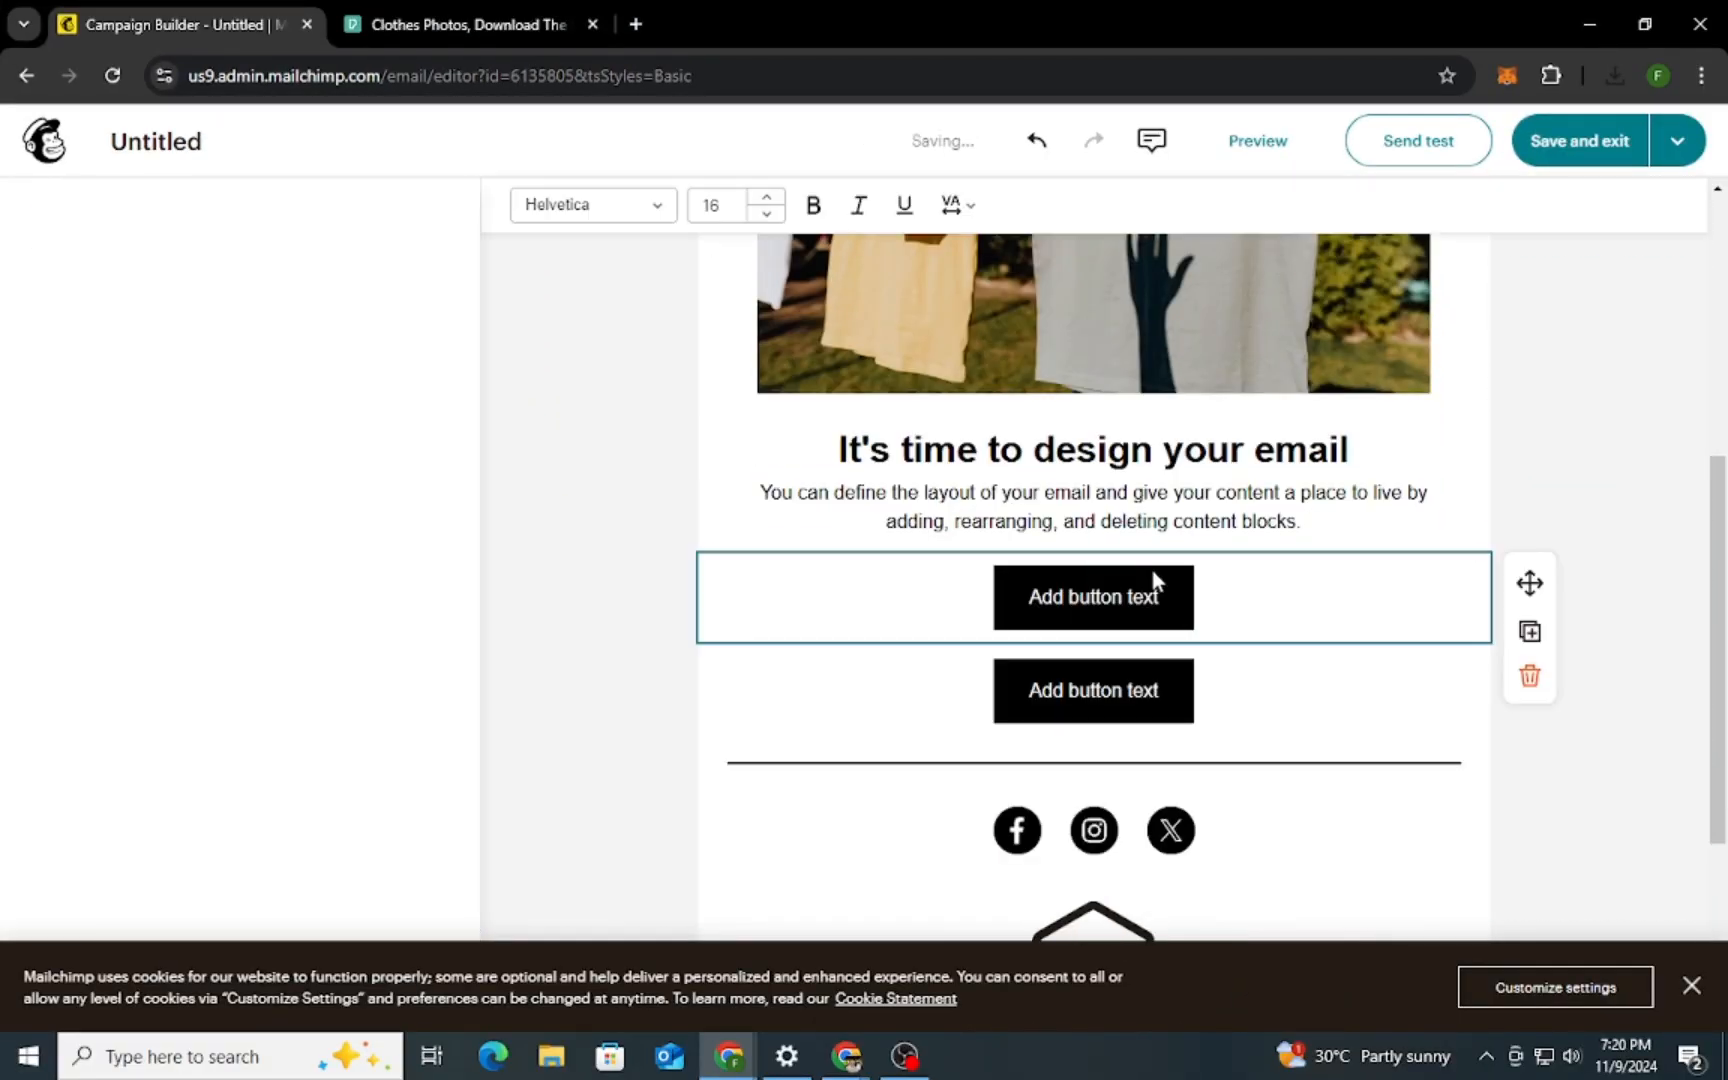
left_click(1268, 683)
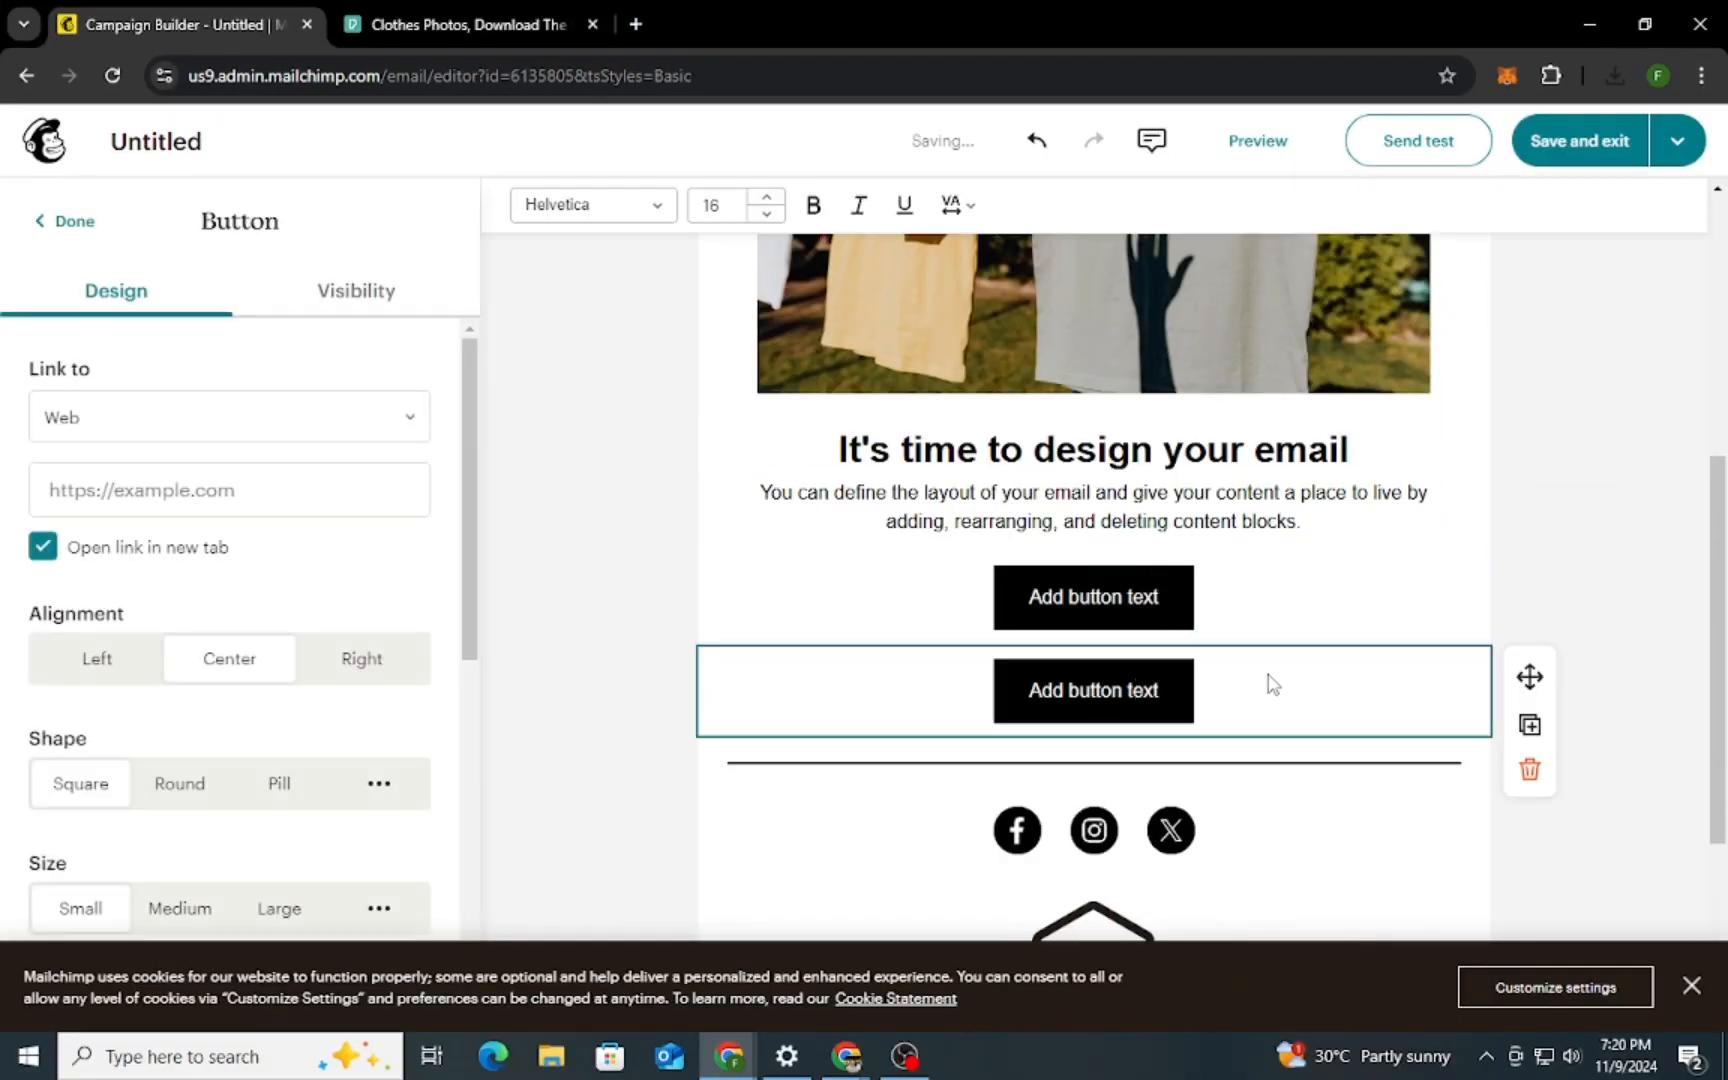
Set the upper button's text to "Join" and delete the duplicate button below it
left_click(1146, 598)
triple_click(1166, 597)
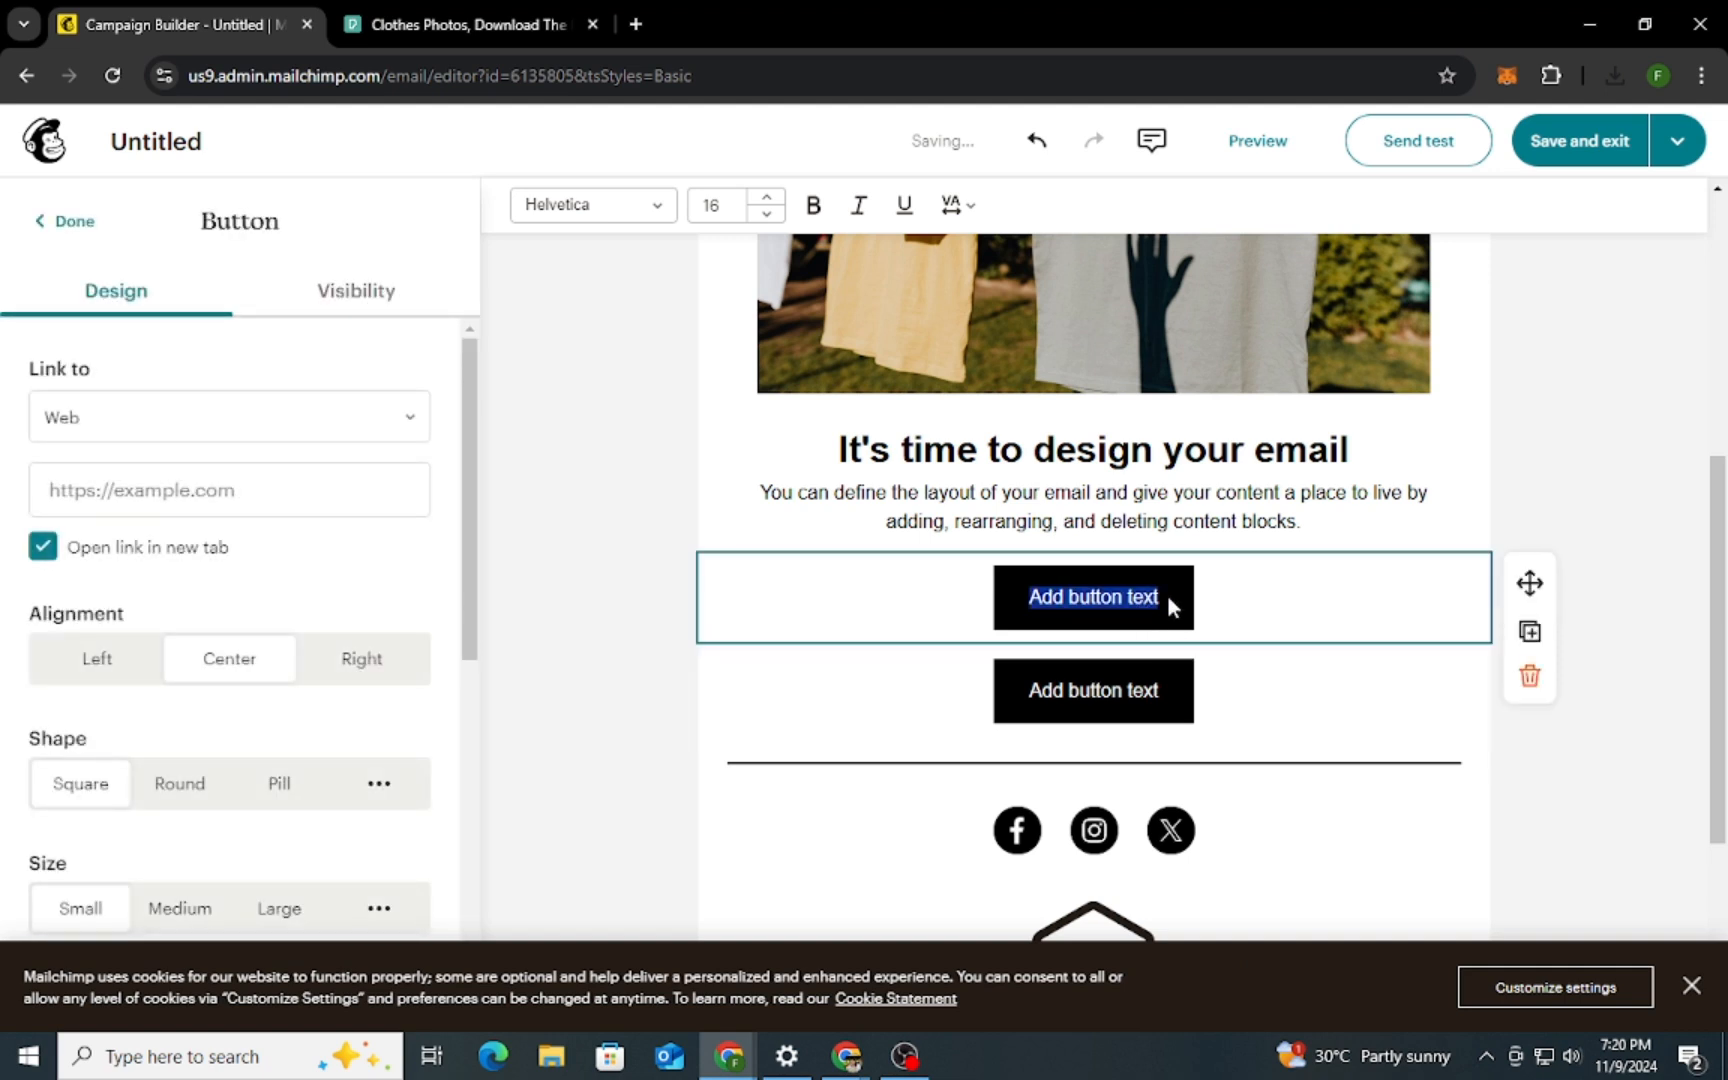
type("J")
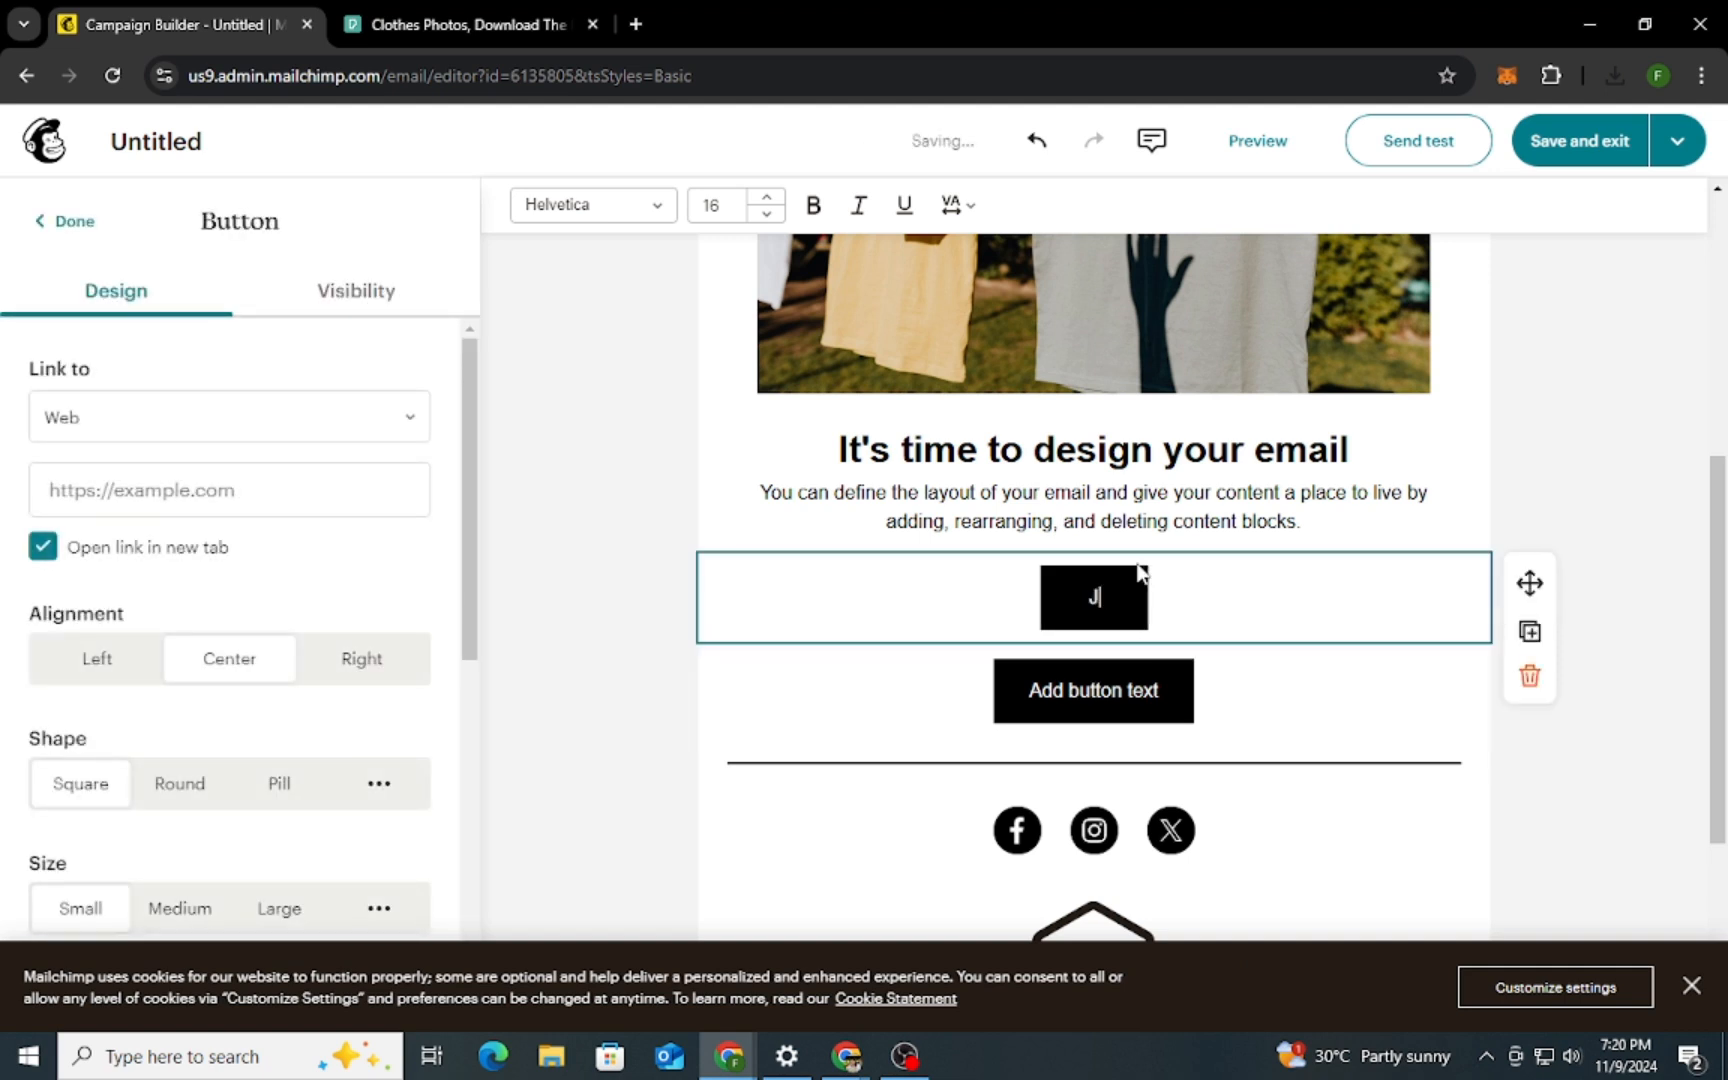
type("oin")
left_click(1150, 712)
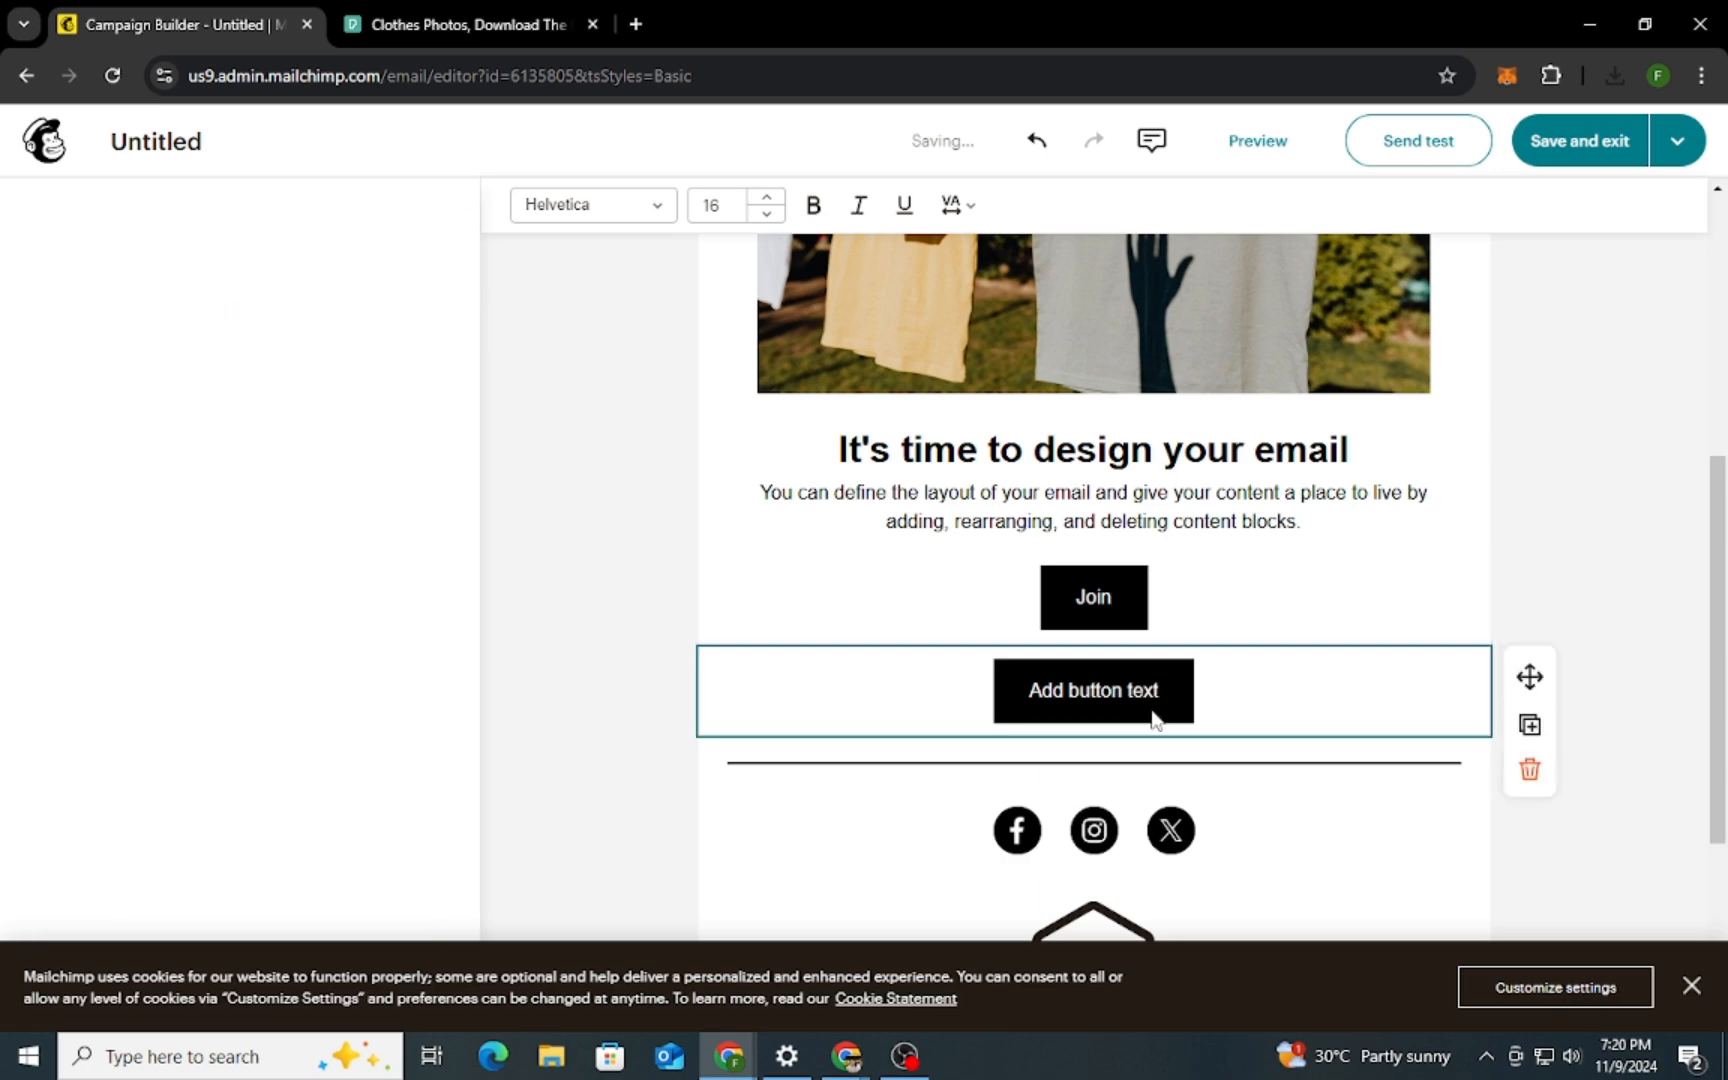
left_click(1529, 770)
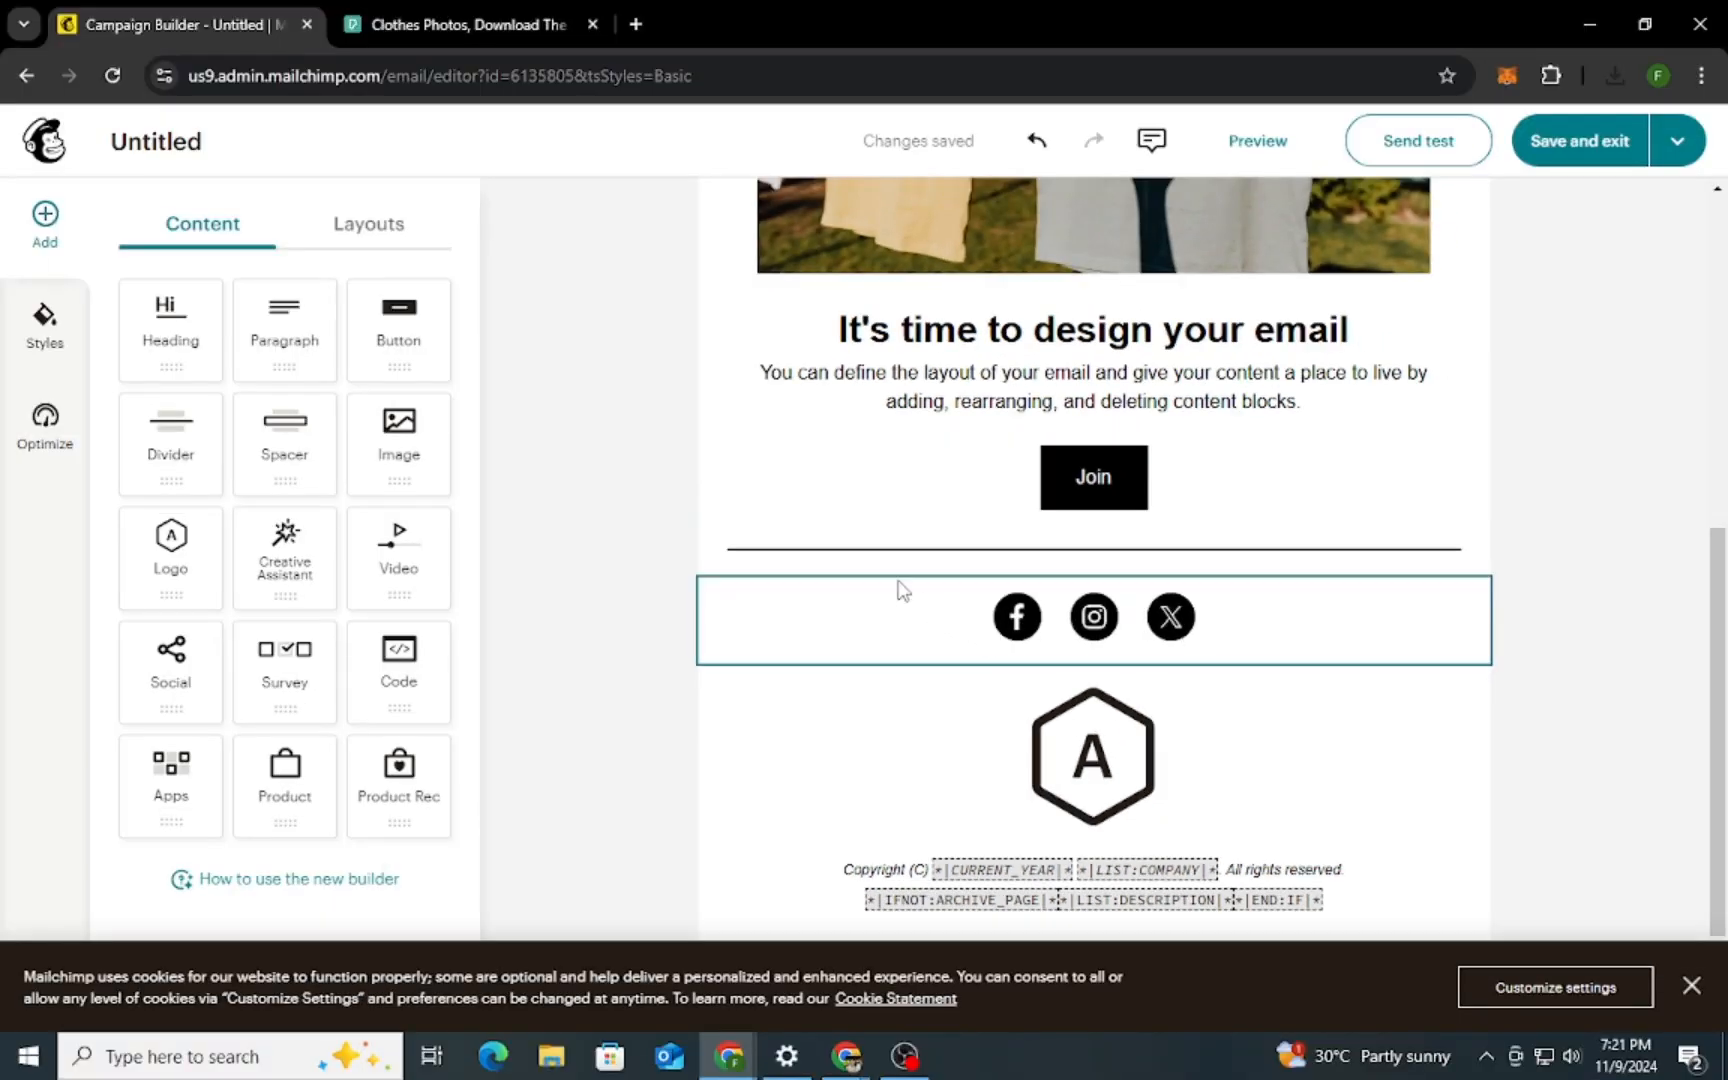
Try light pink and light purple as the email's desktop background color, settling on light pink
left_click(46, 338)
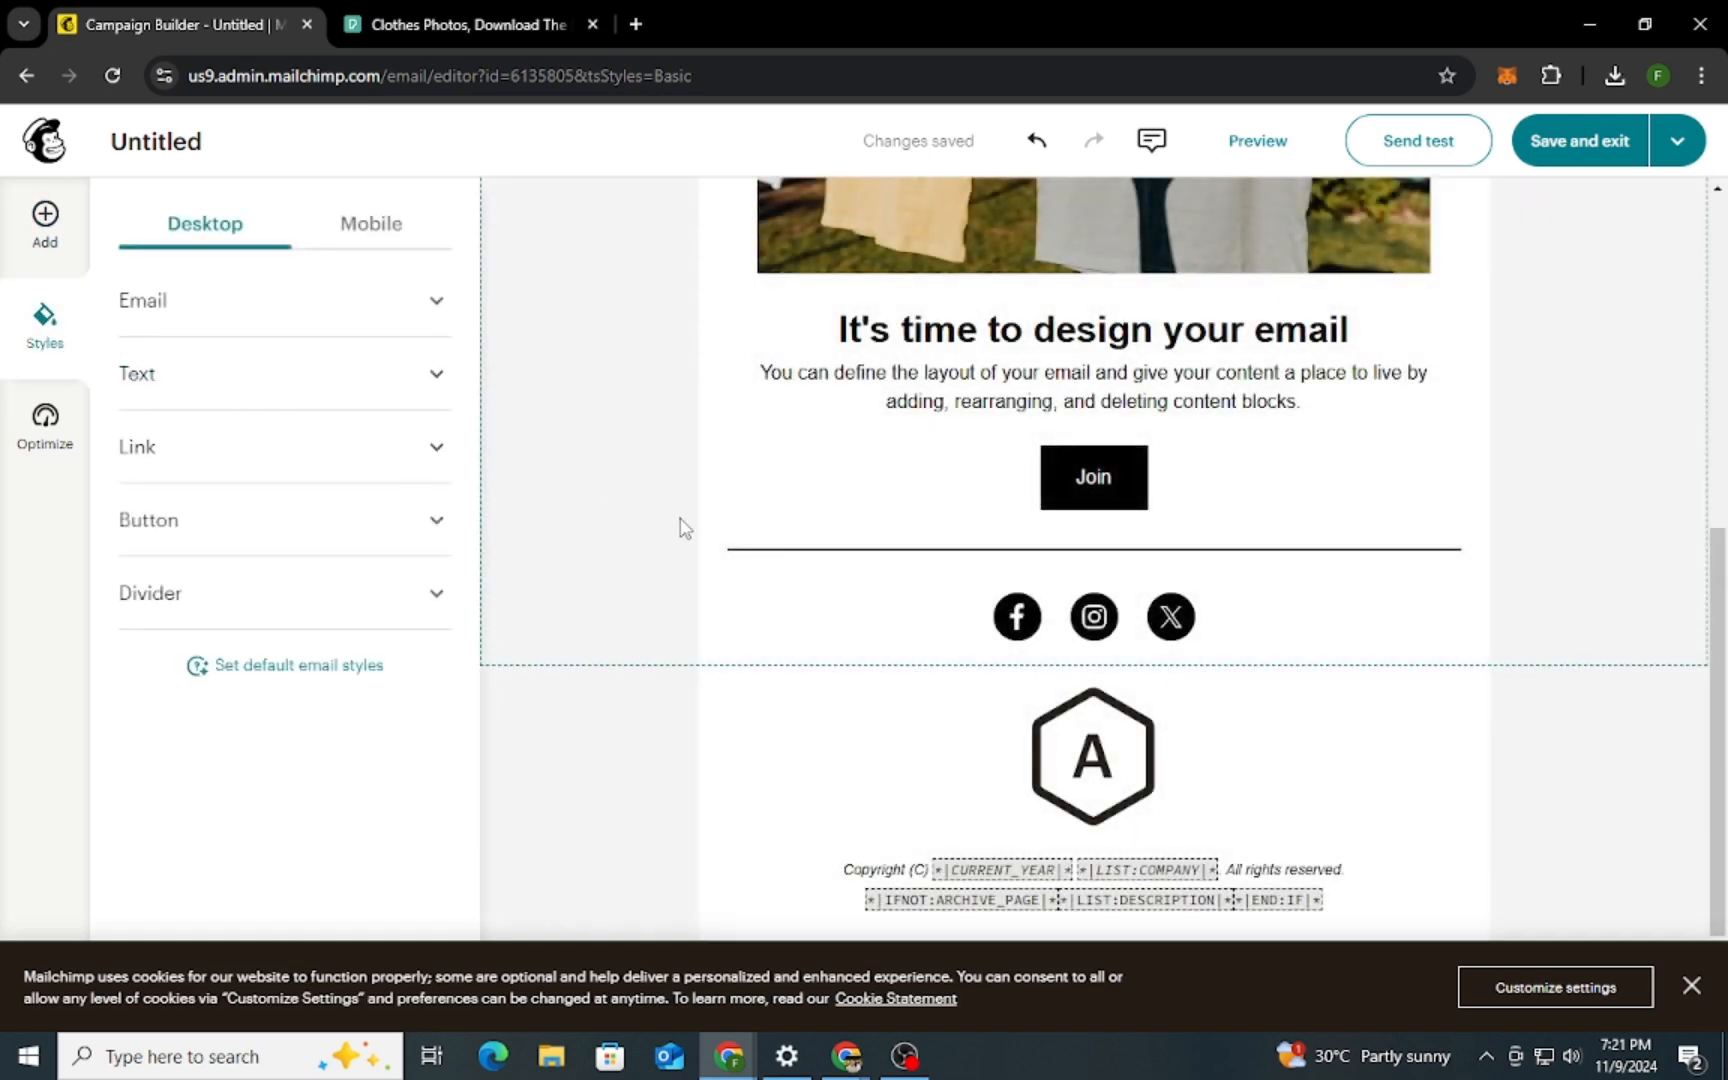
scroll(714, 505, "up", 7)
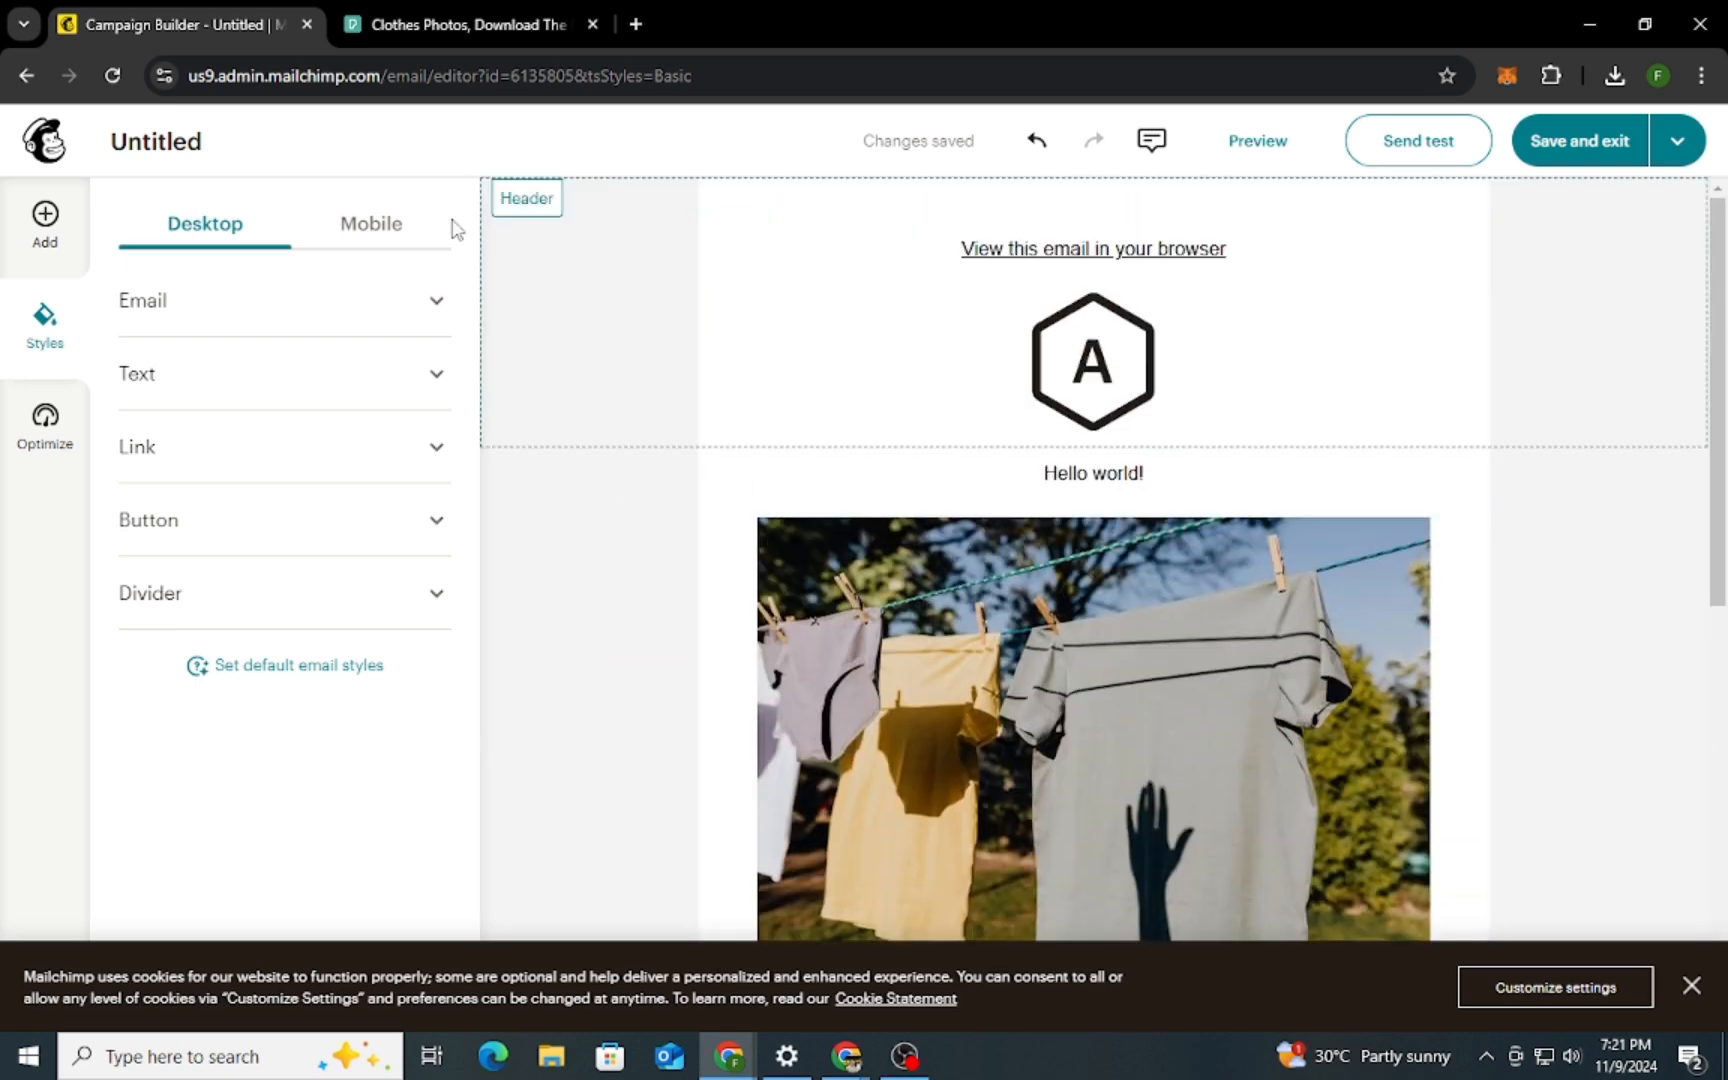
left_click(415, 312)
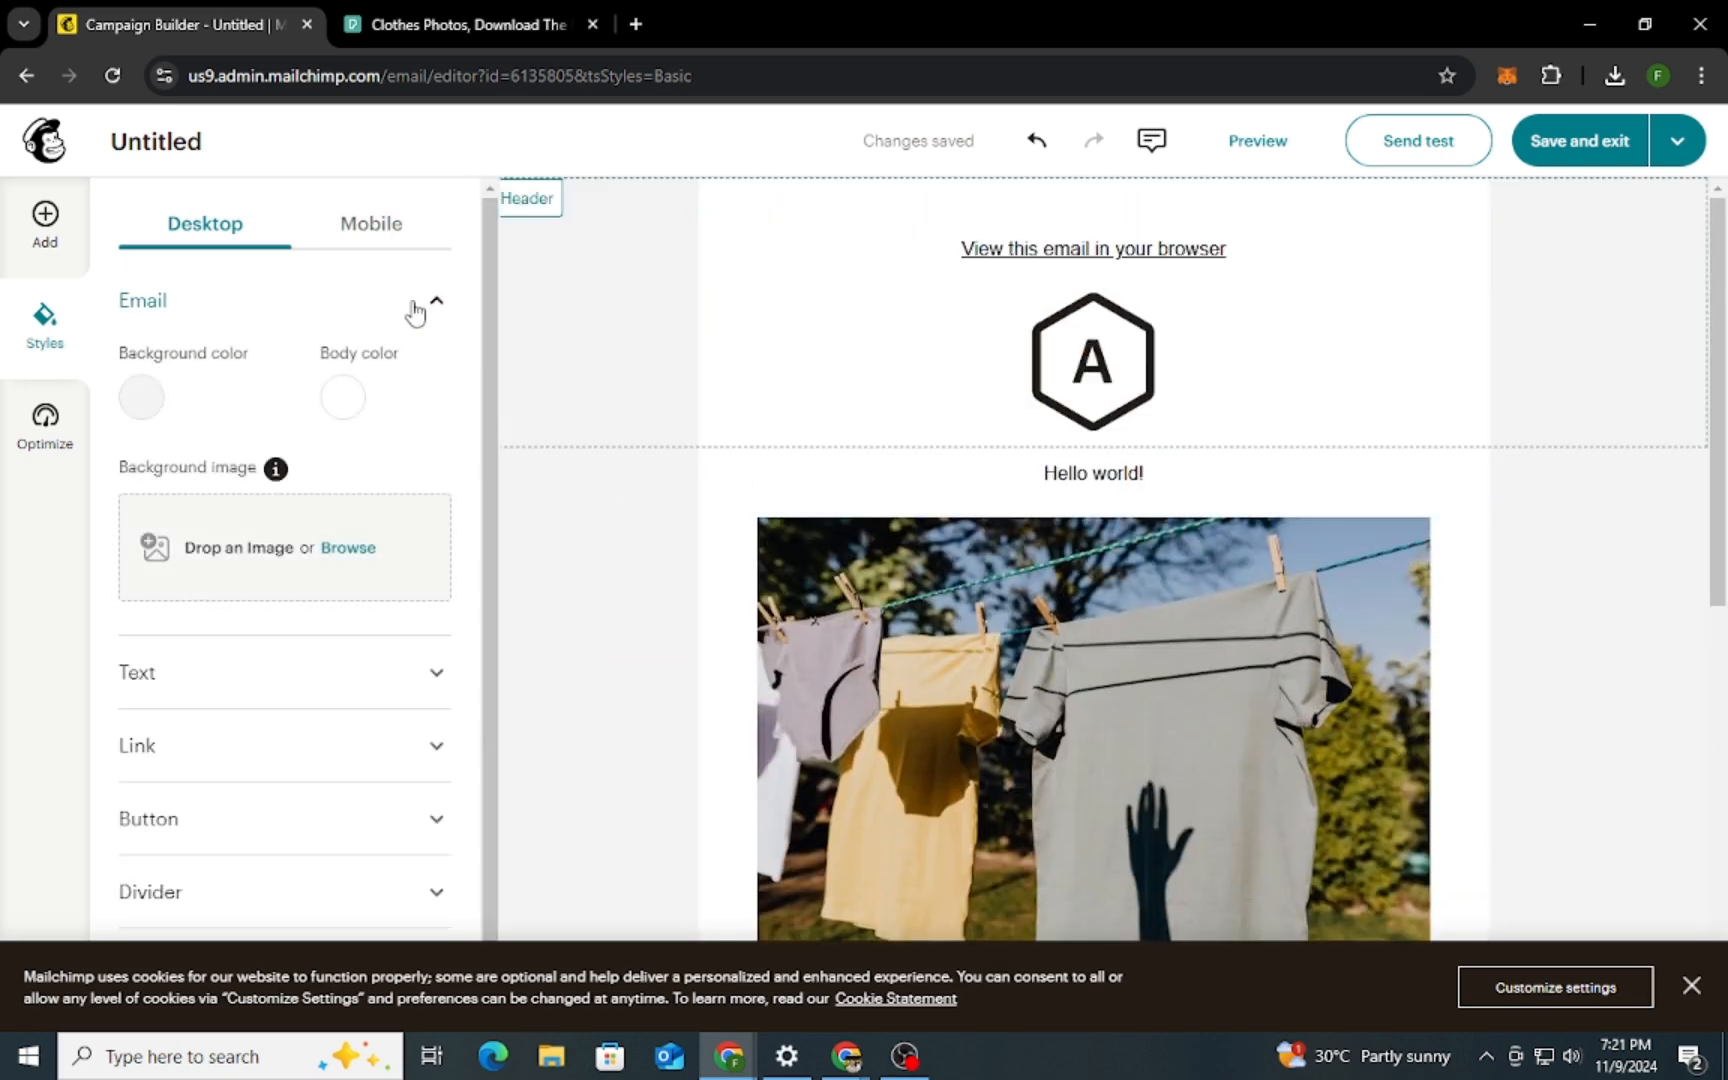
left_click(141, 400)
left_click(264, 726)
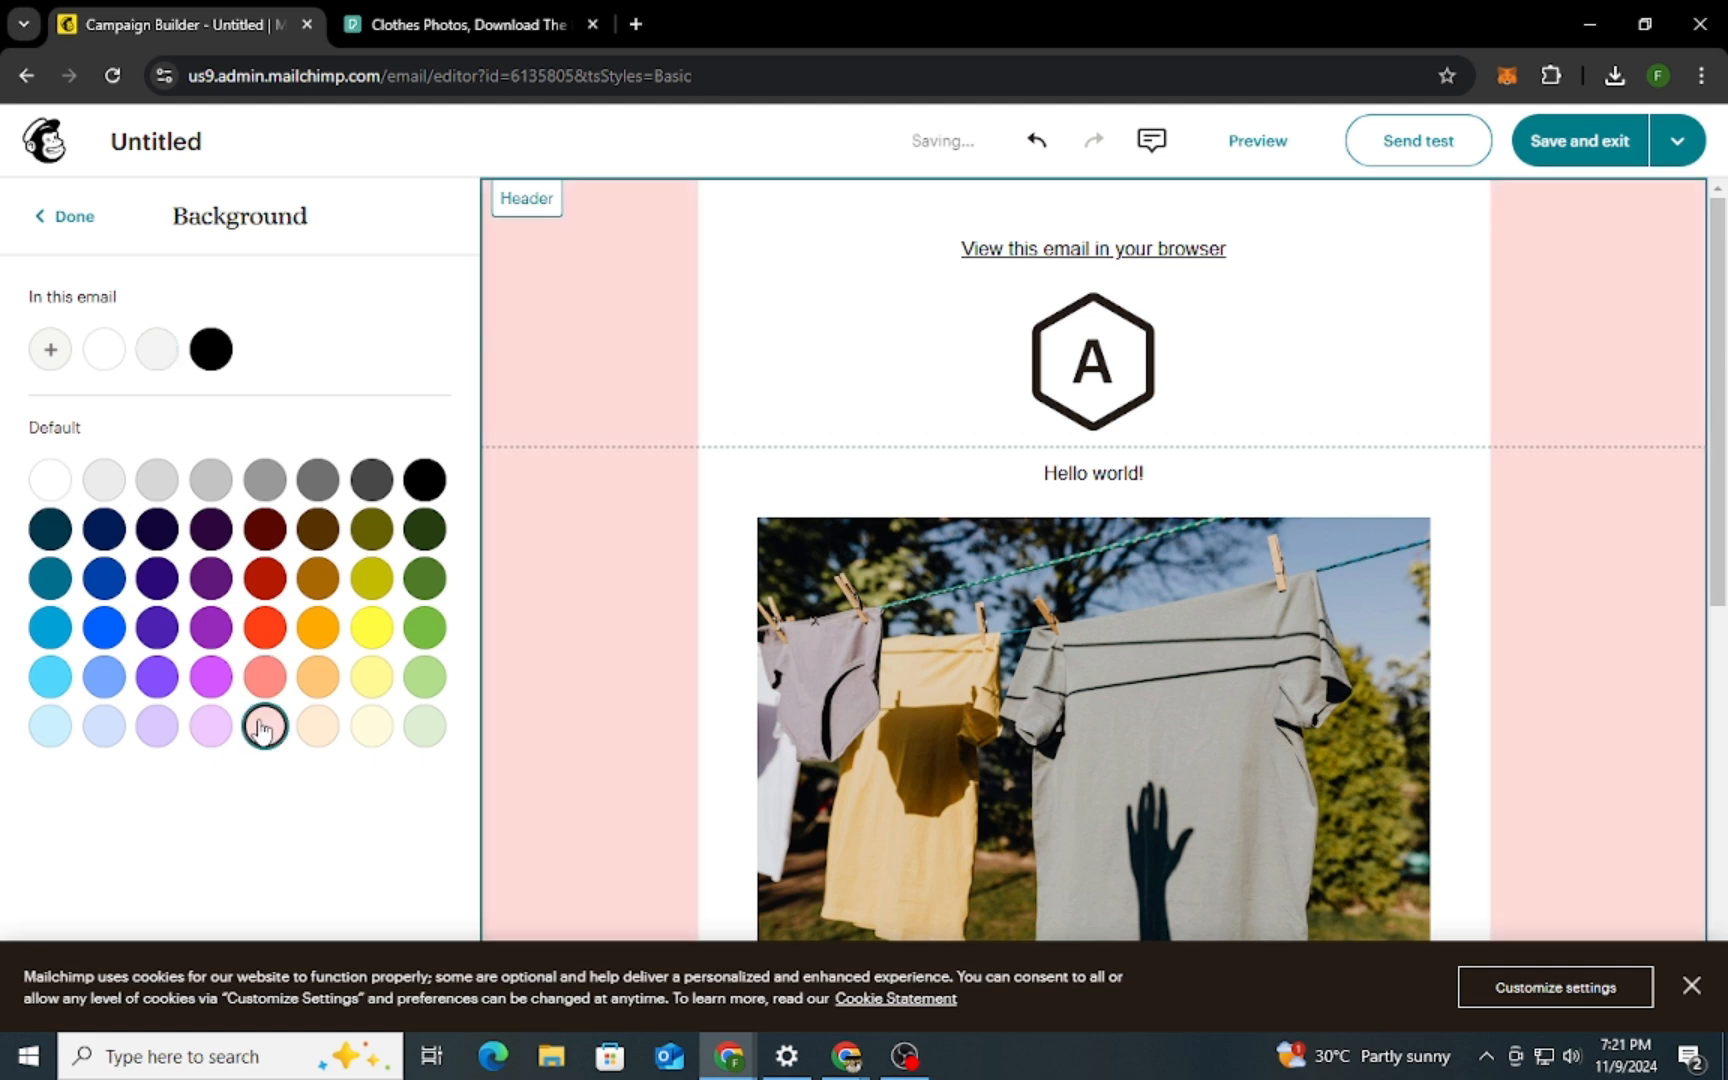
left_click(211, 726)
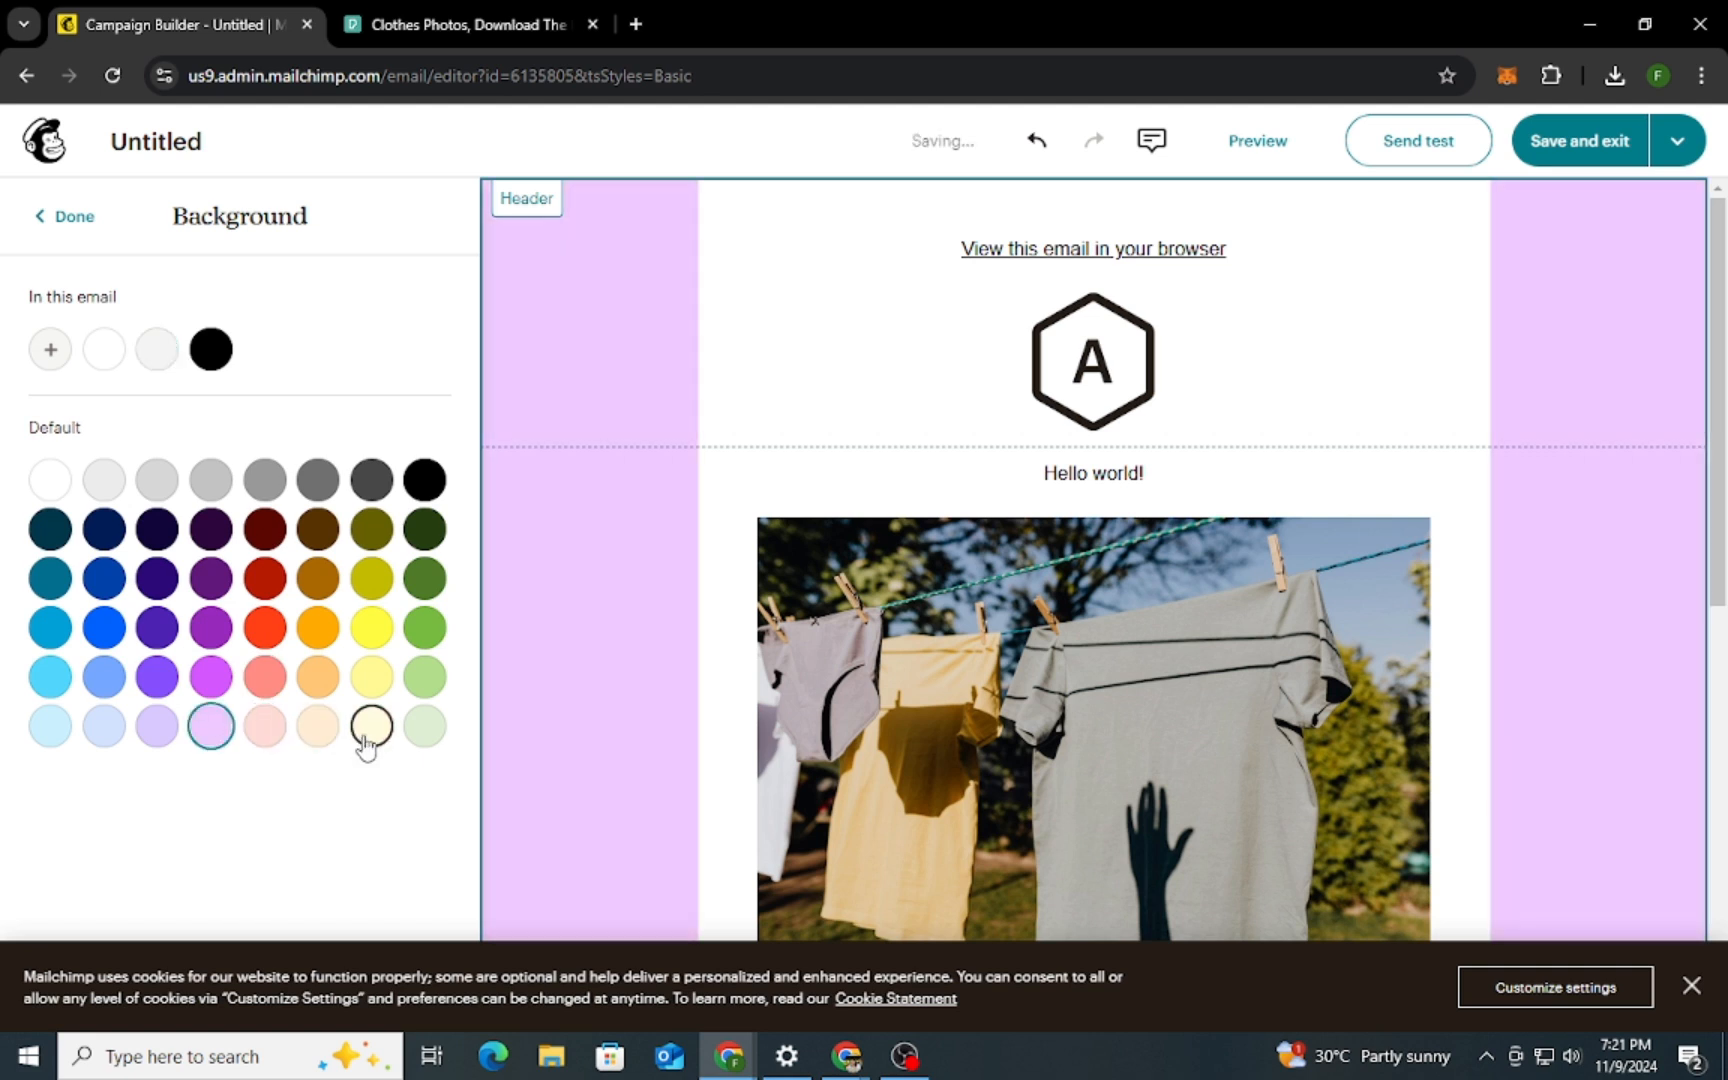
left_click(264, 726)
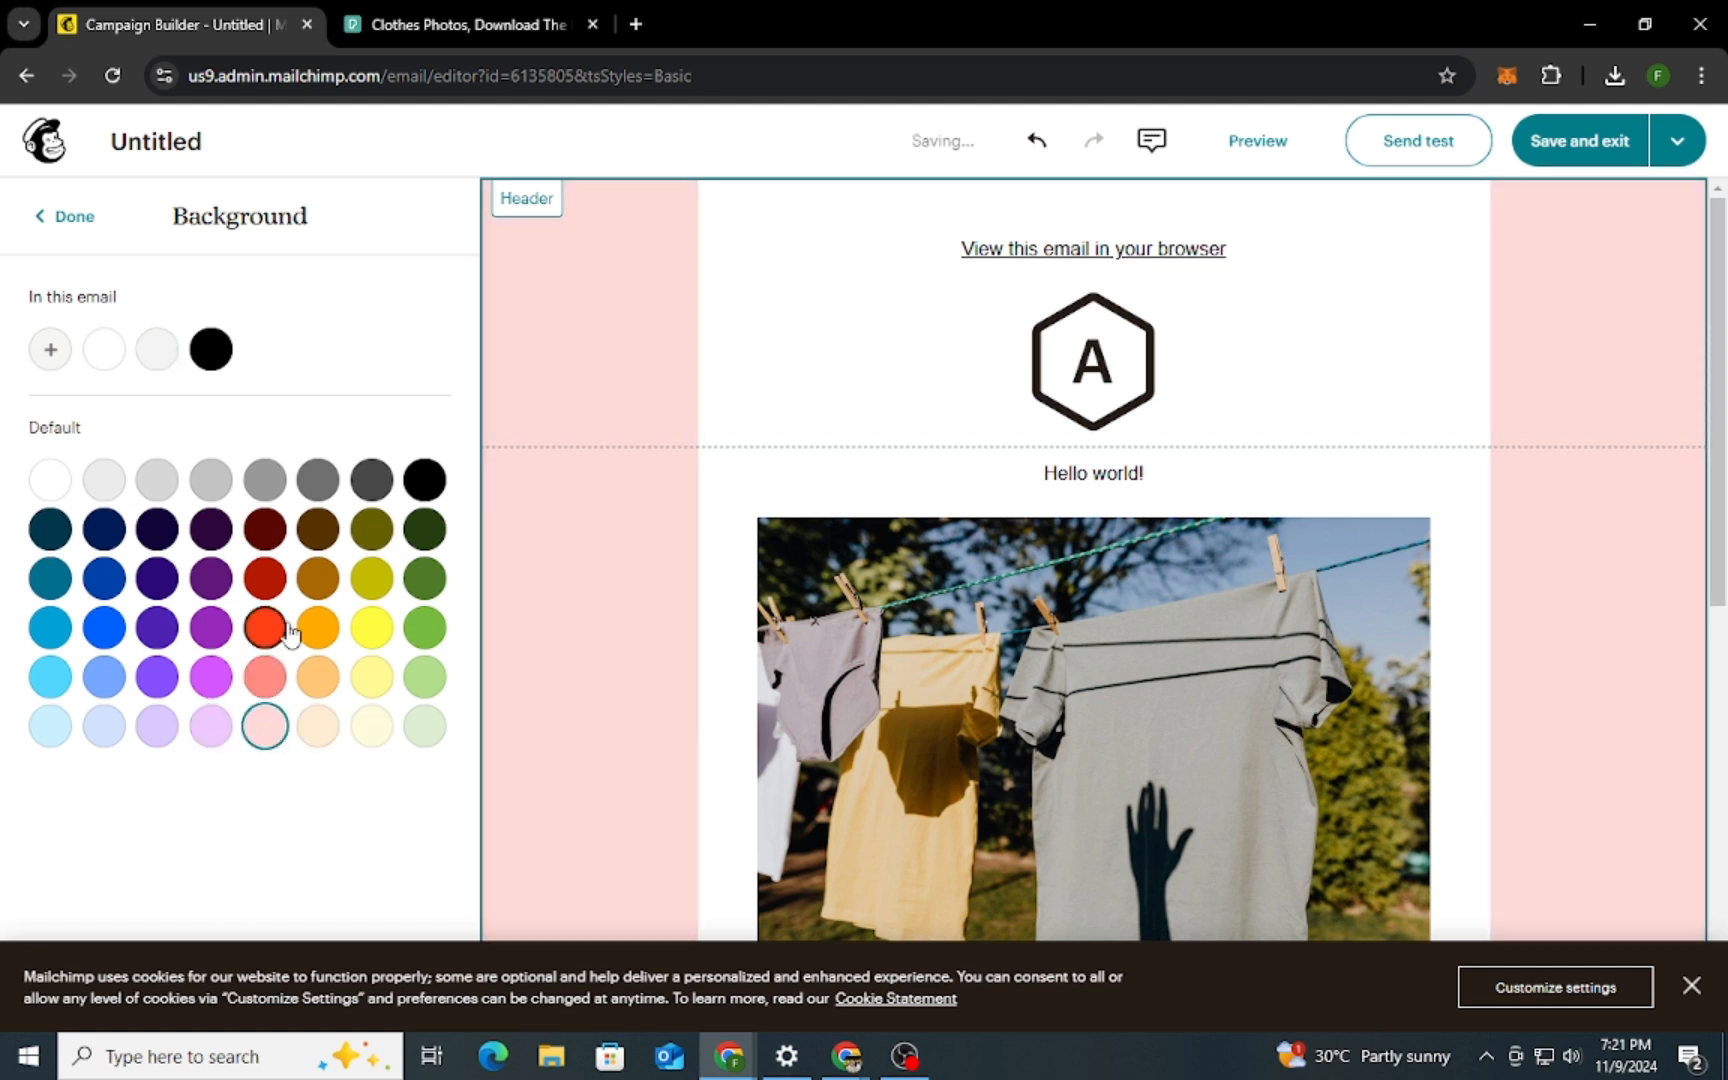
left_click(62, 217)
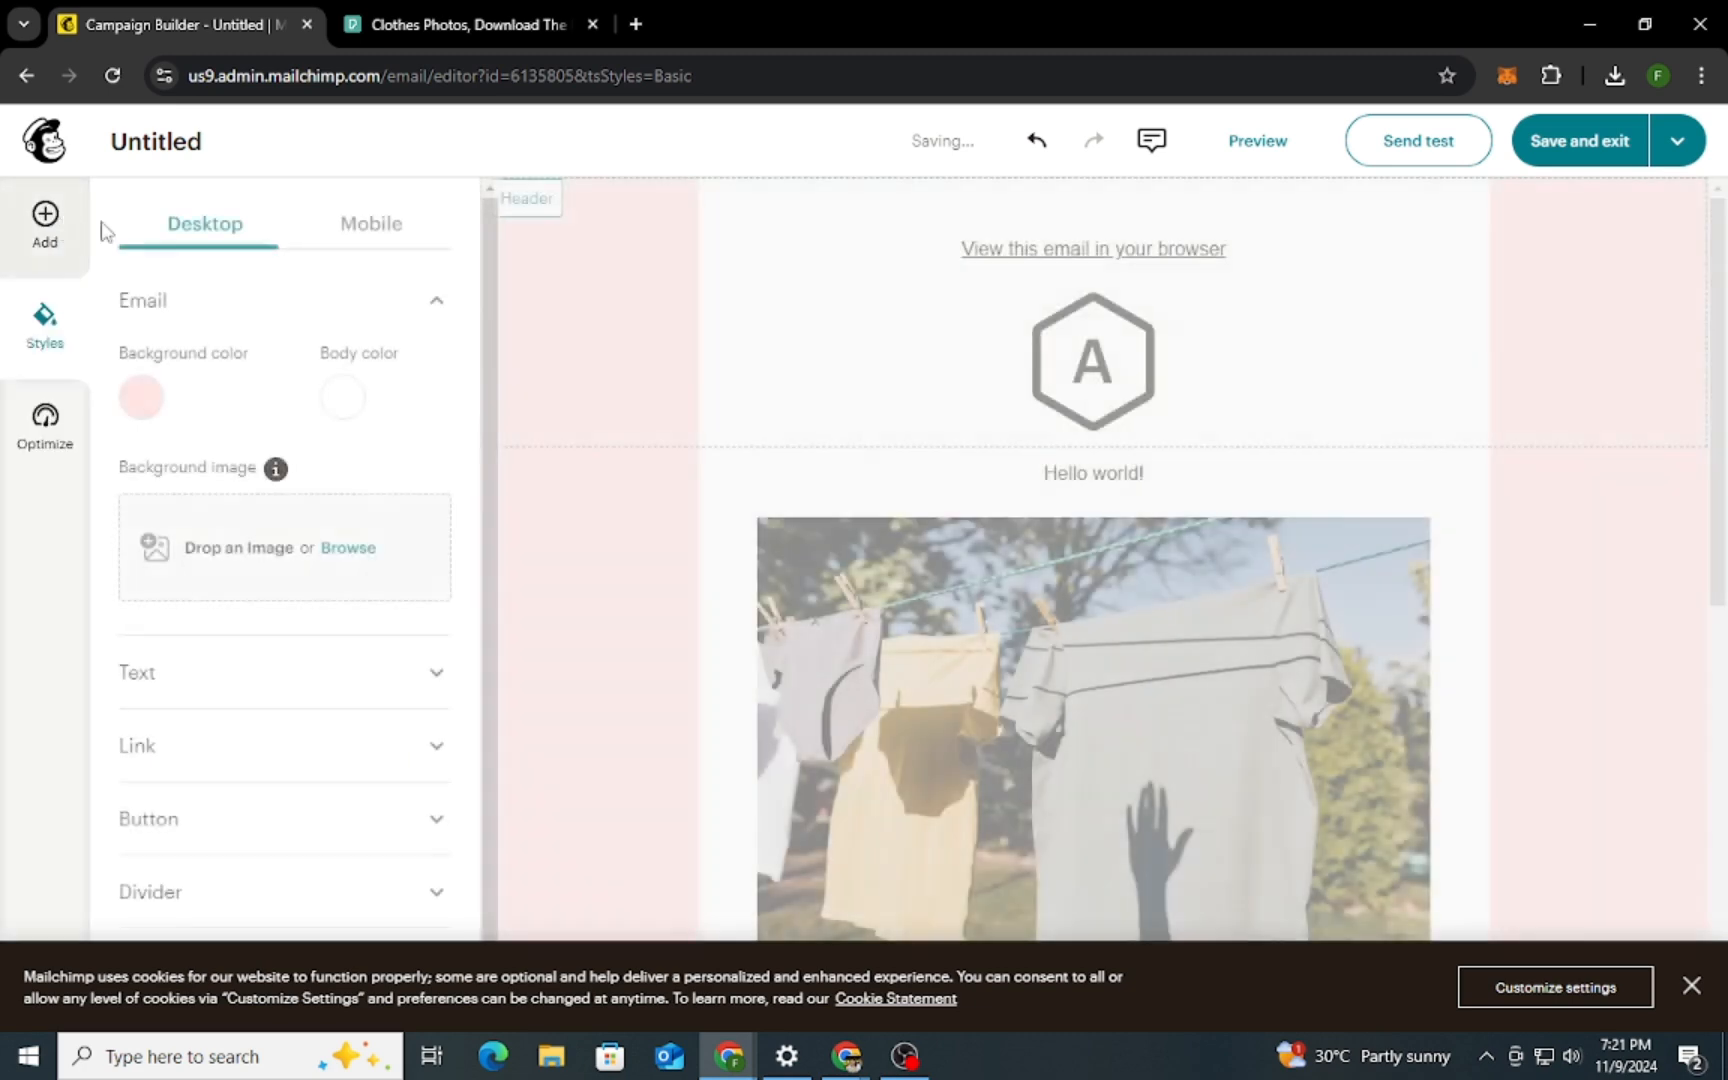
Set the email's background color to white
left_click(346, 395)
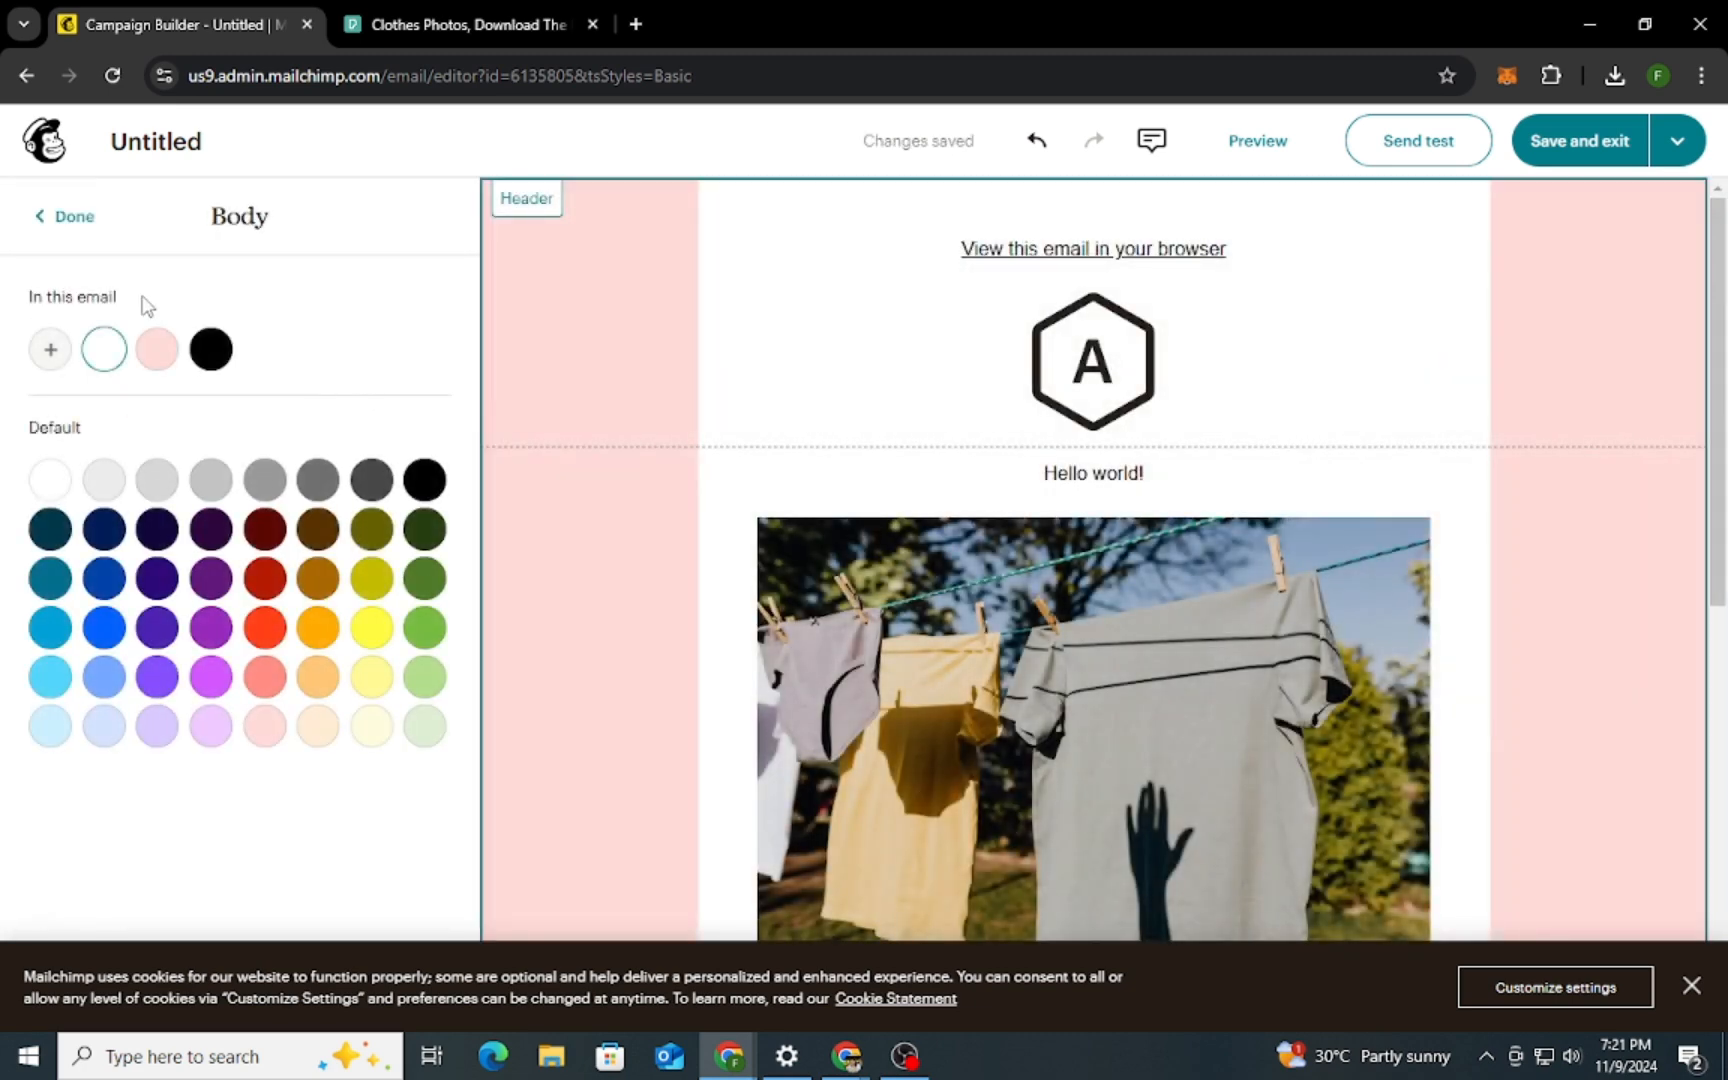
left_click(69, 217)
left_click(145, 395)
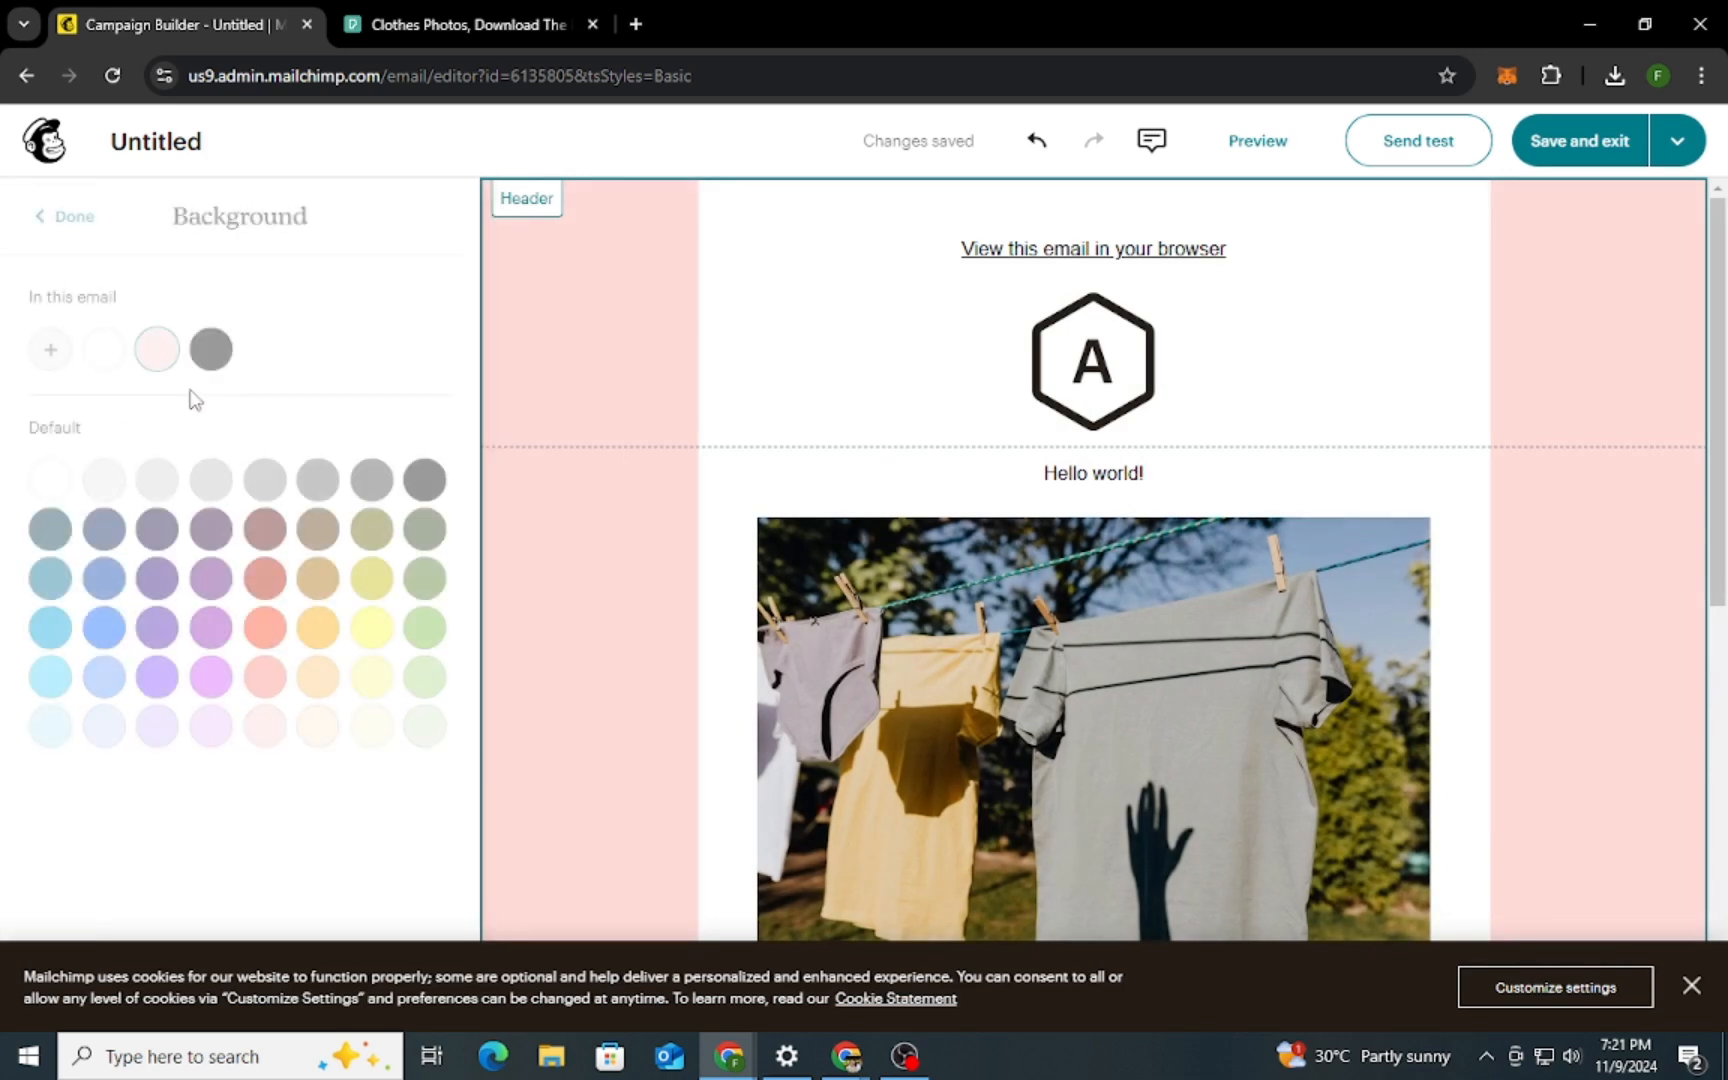
left_click(50, 479)
left_click(62, 217)
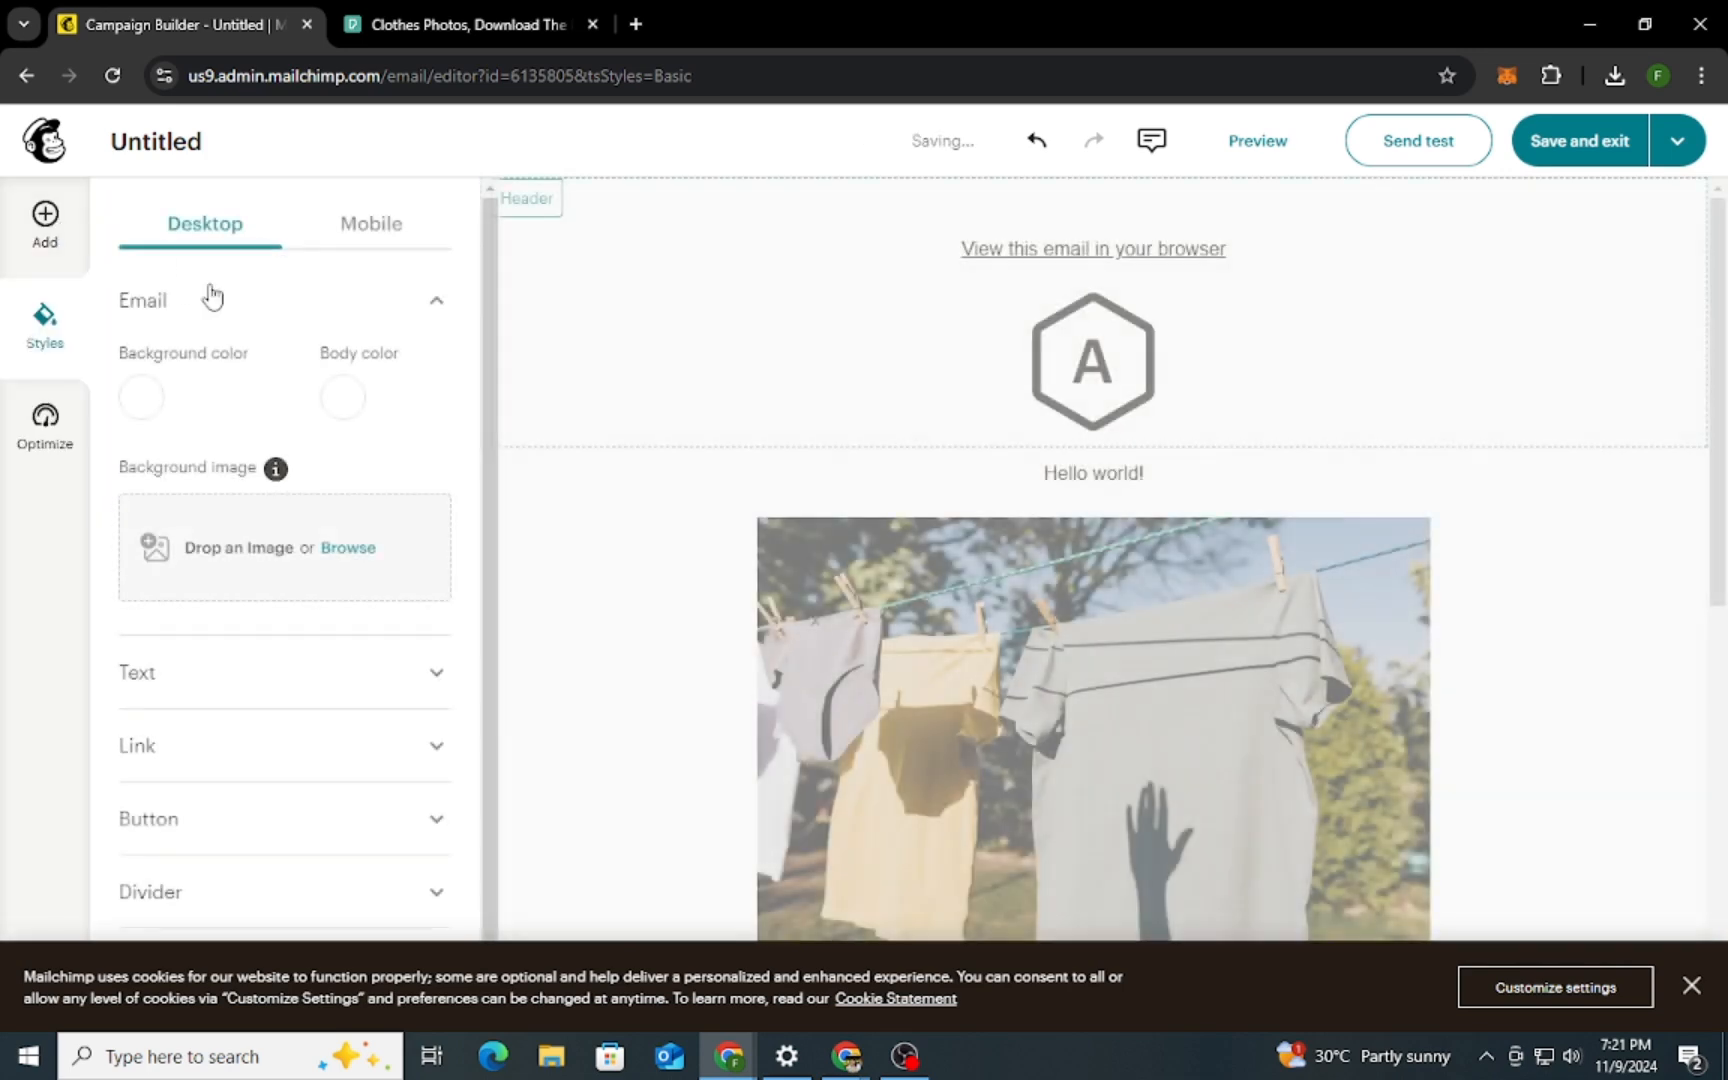
Try light grey, light yellow and light pink as the email's body color, and return it to white
left_click(345, 397)
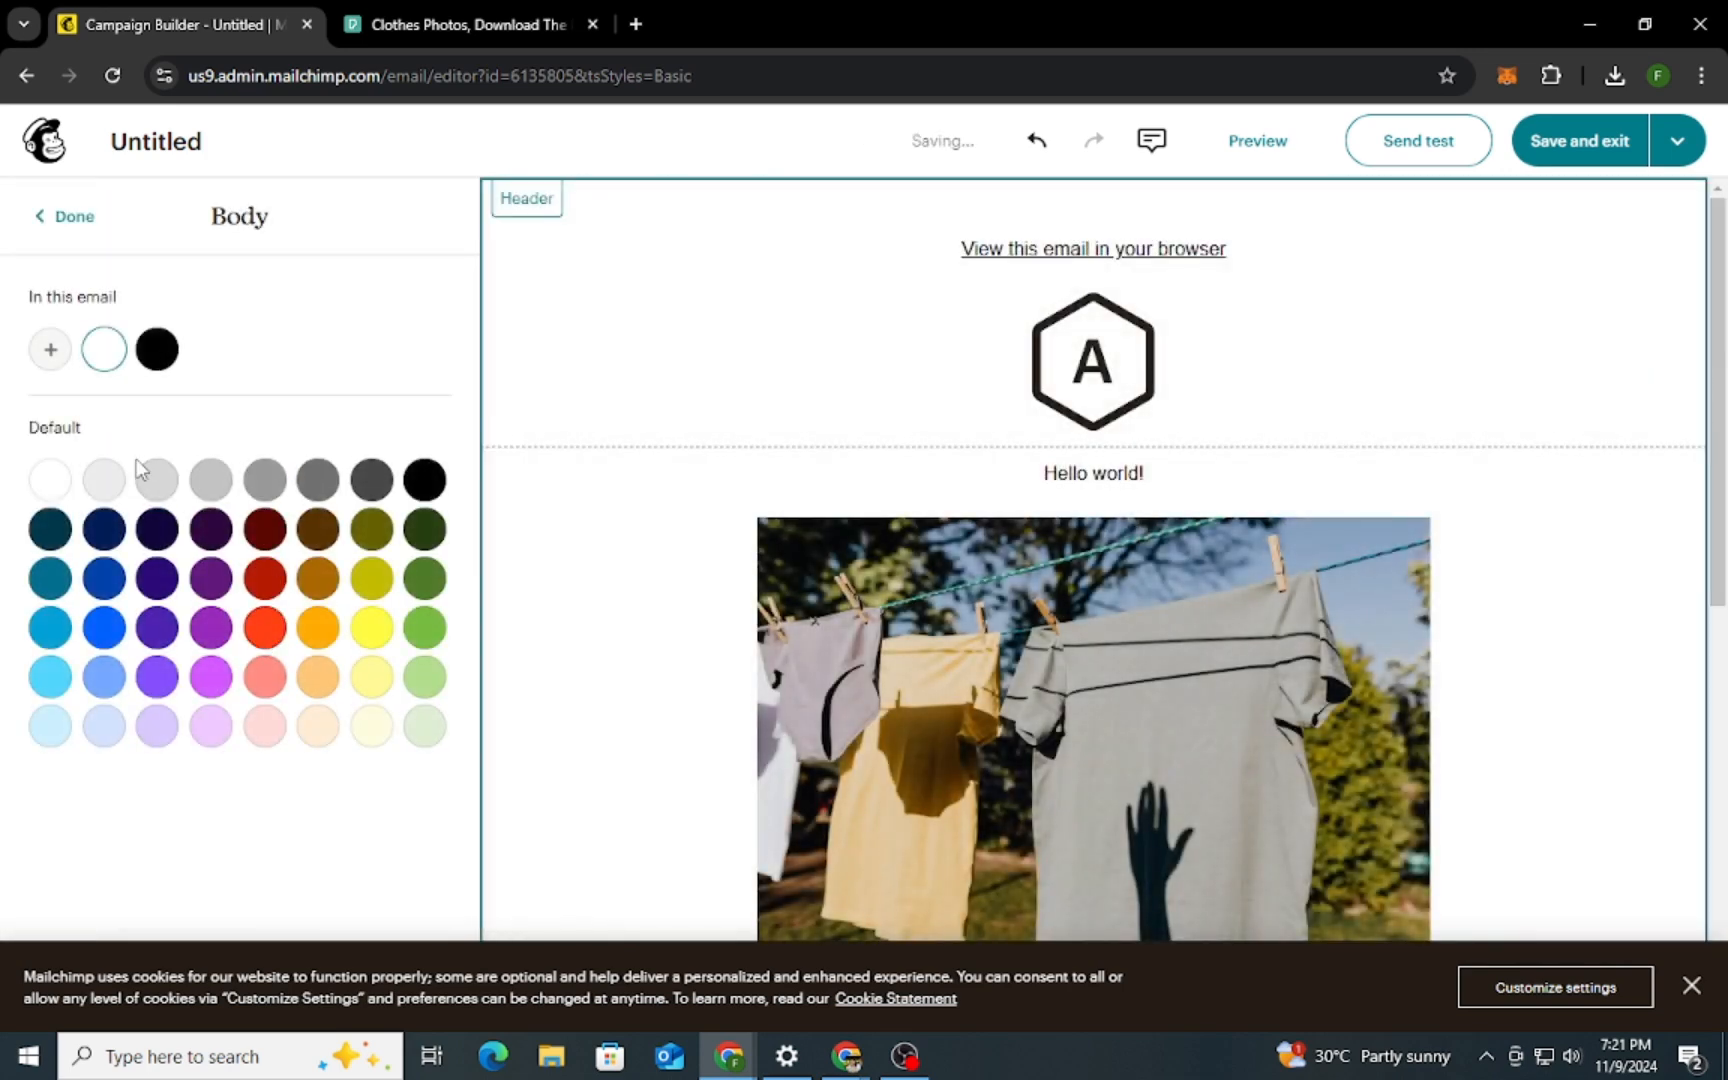
left_click(104, 479)
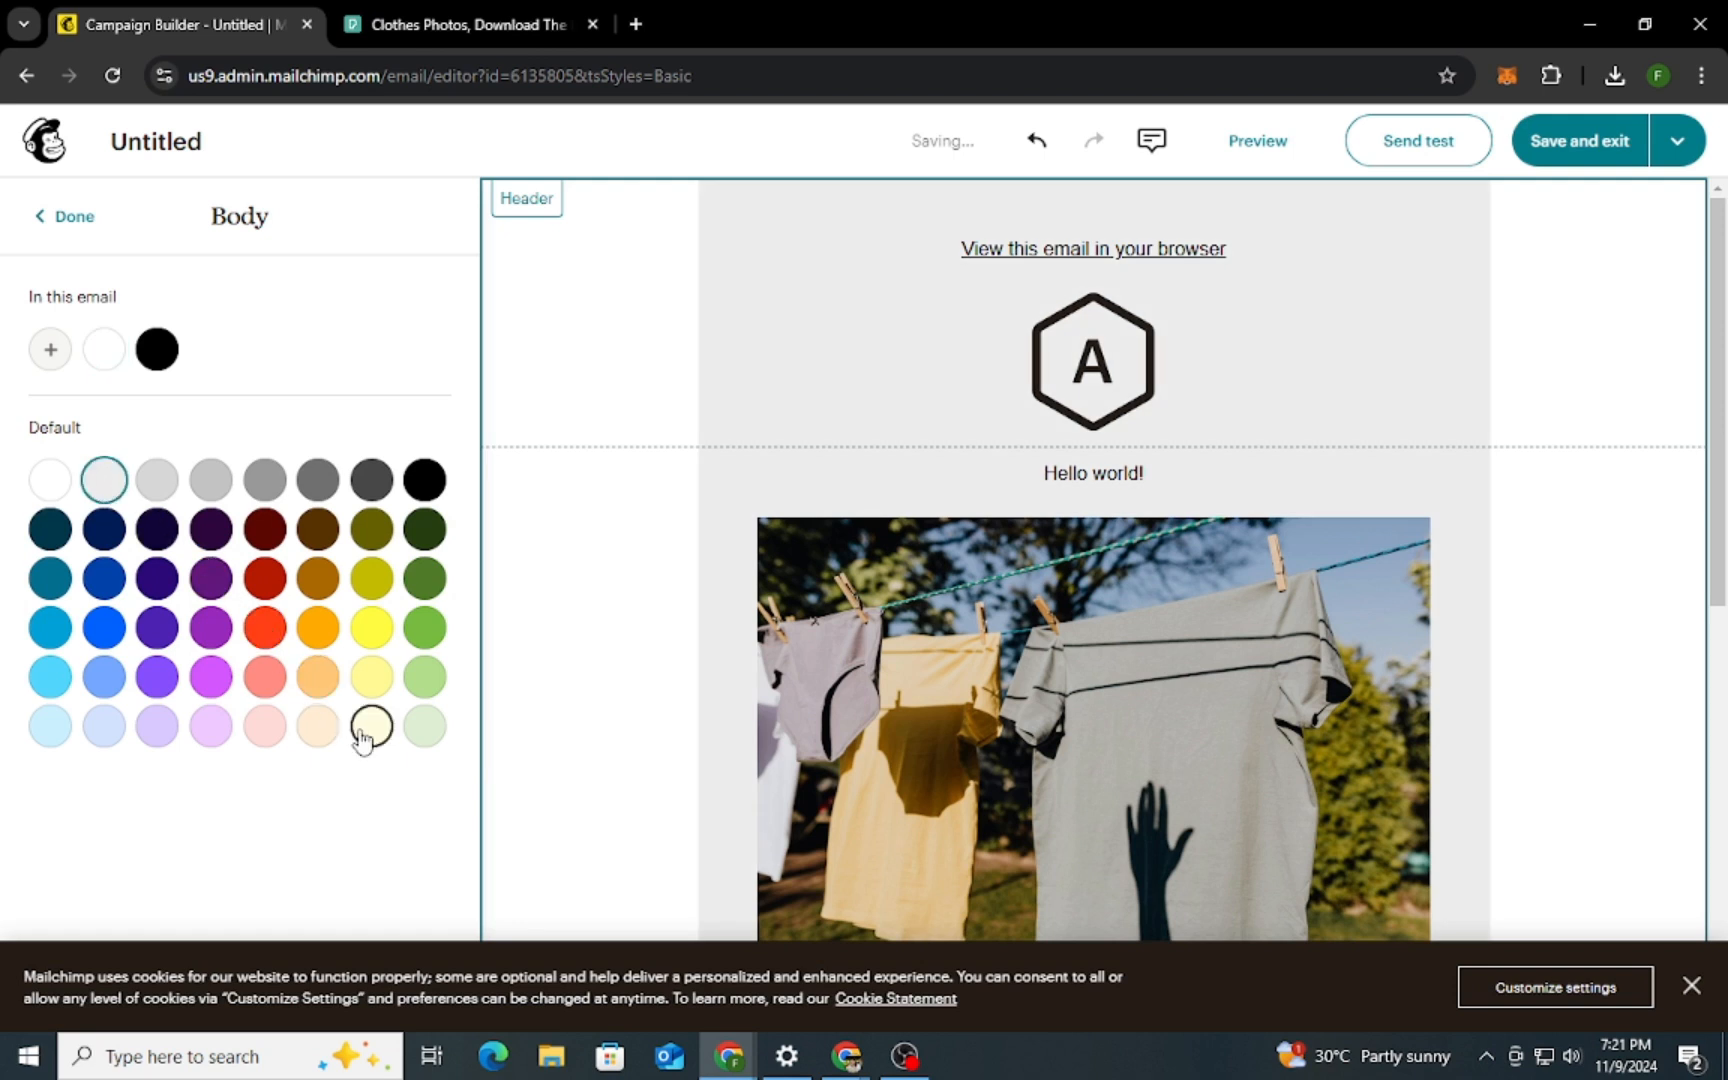
left_click(364, 736)
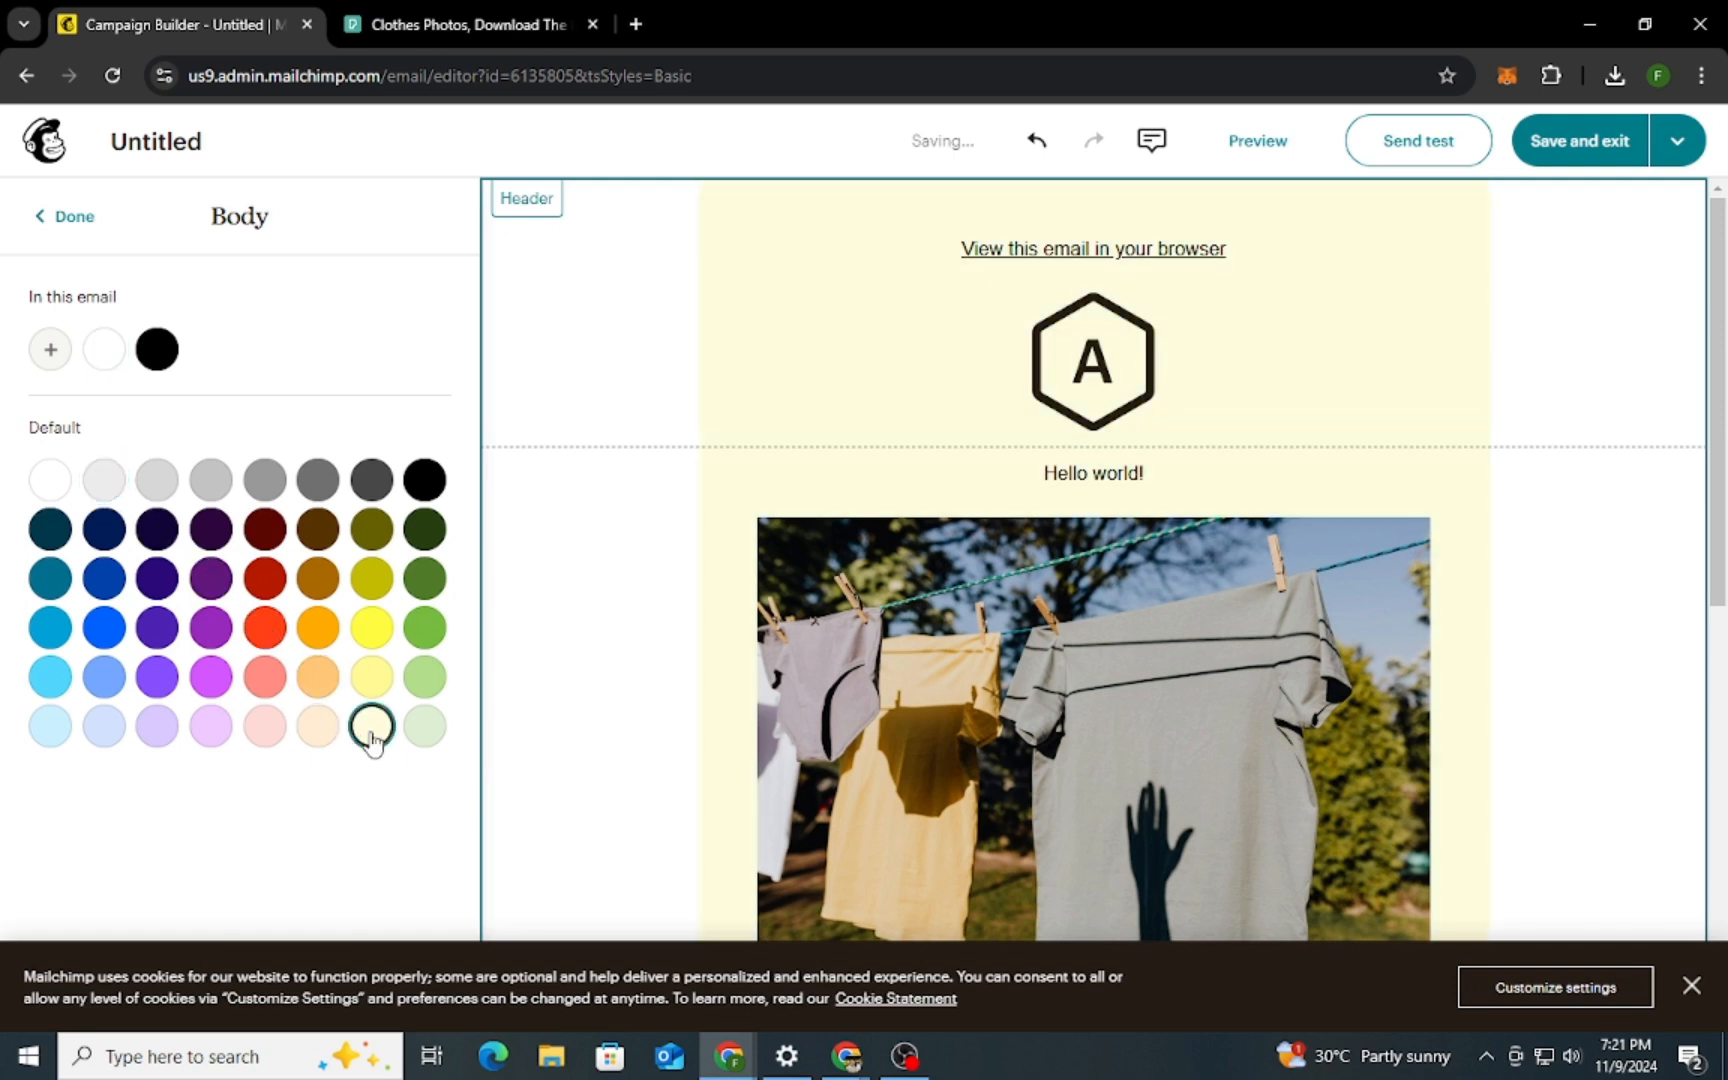
left_click(263, 728)
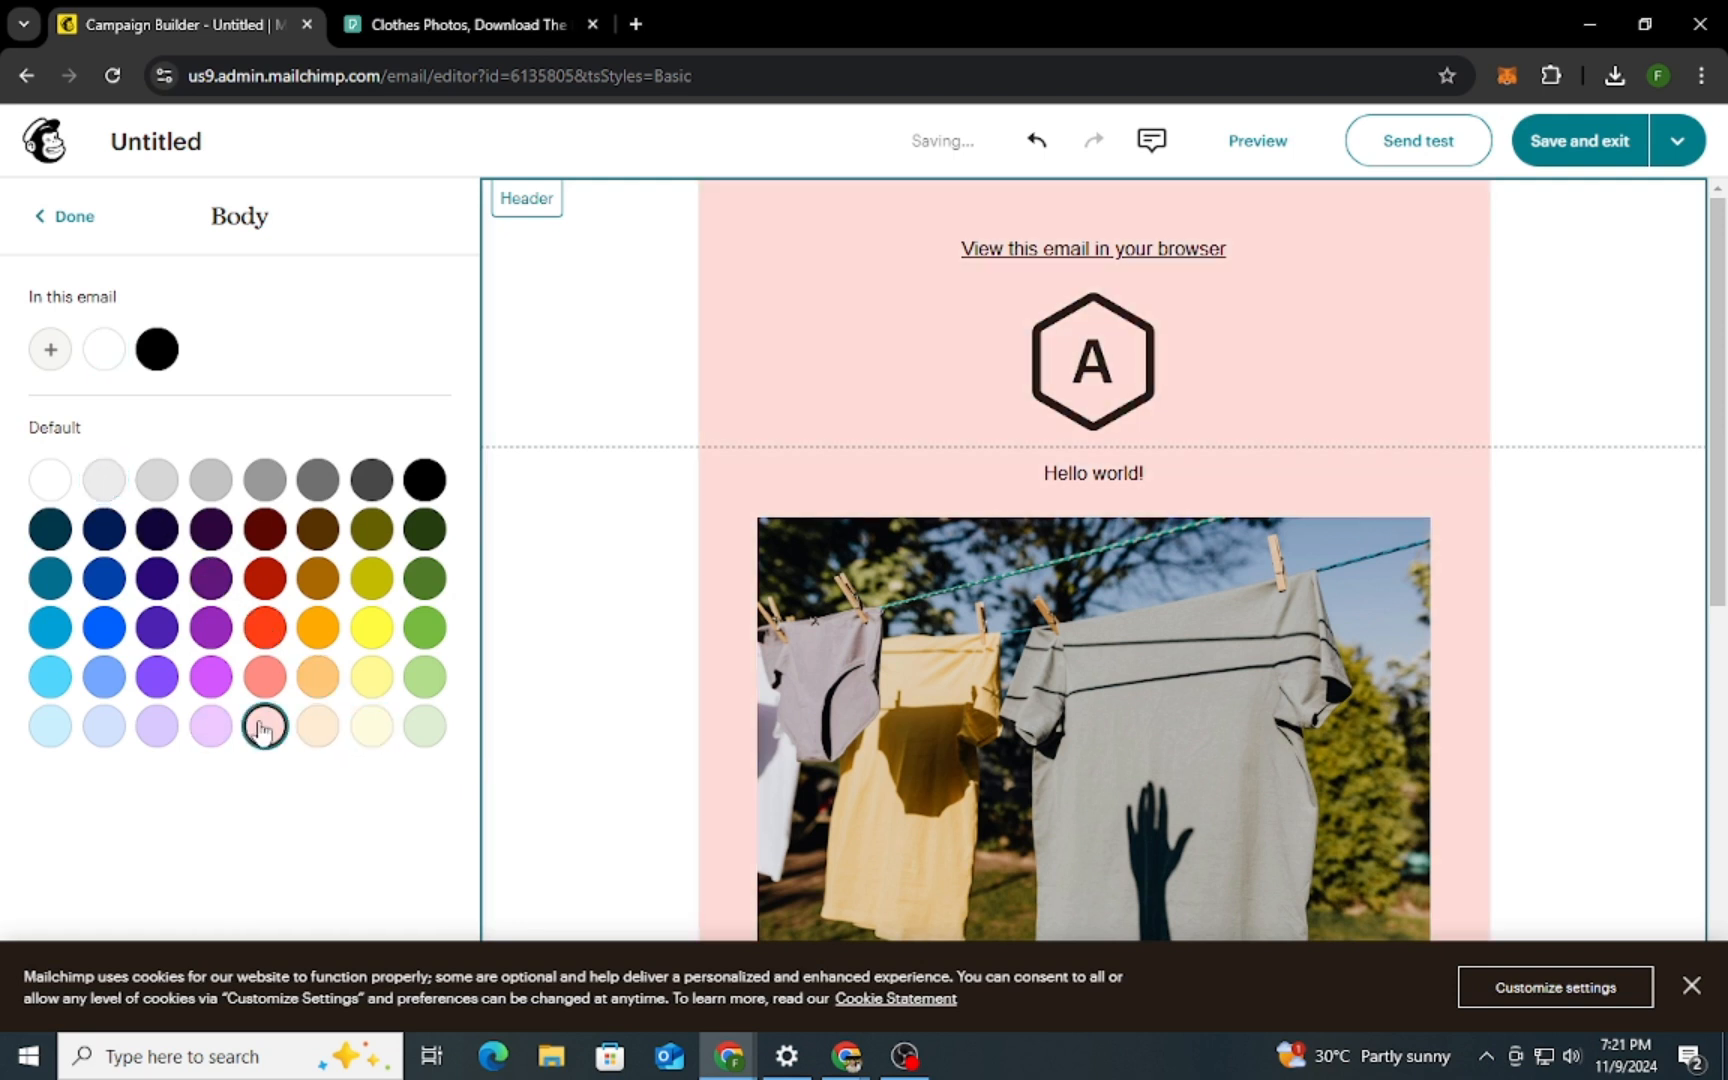
left_click(52, 482)
left_click(66, 215)
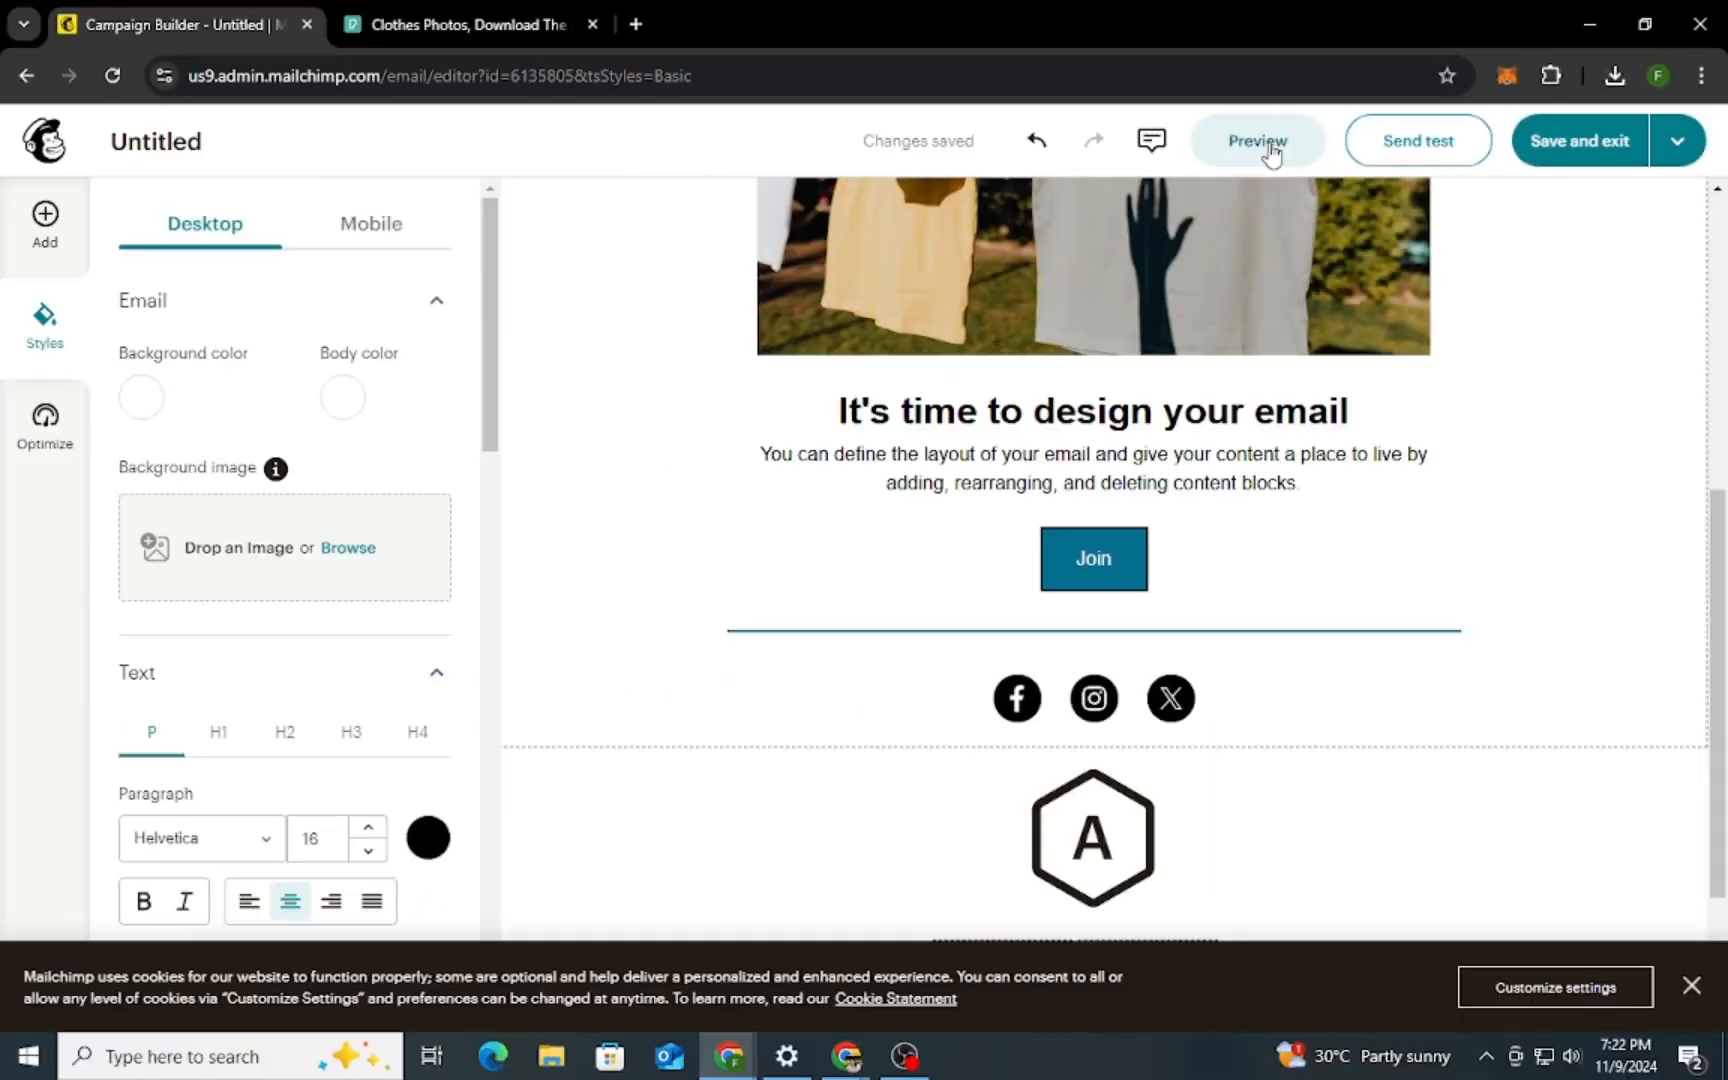
Preview the email's full content in the desktop and mobile views, and close the preview
left_click(705, 270)
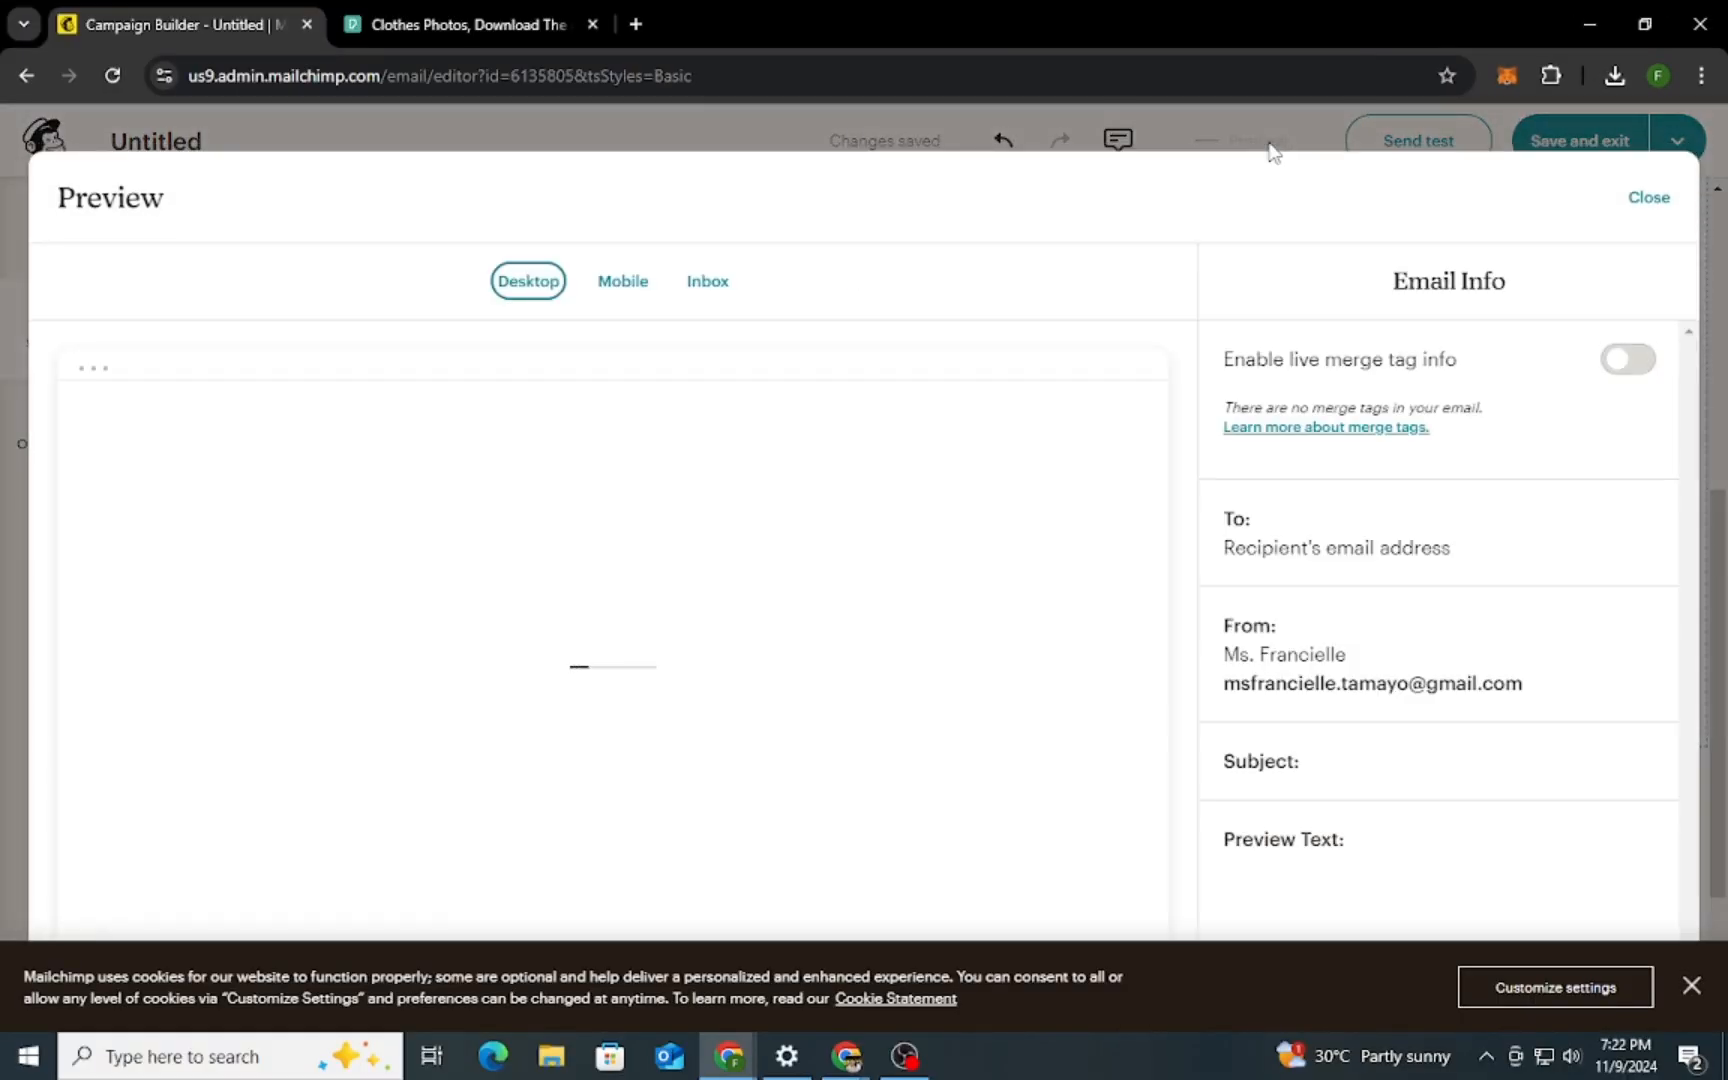
scroll(1064, 415, "down", 10)
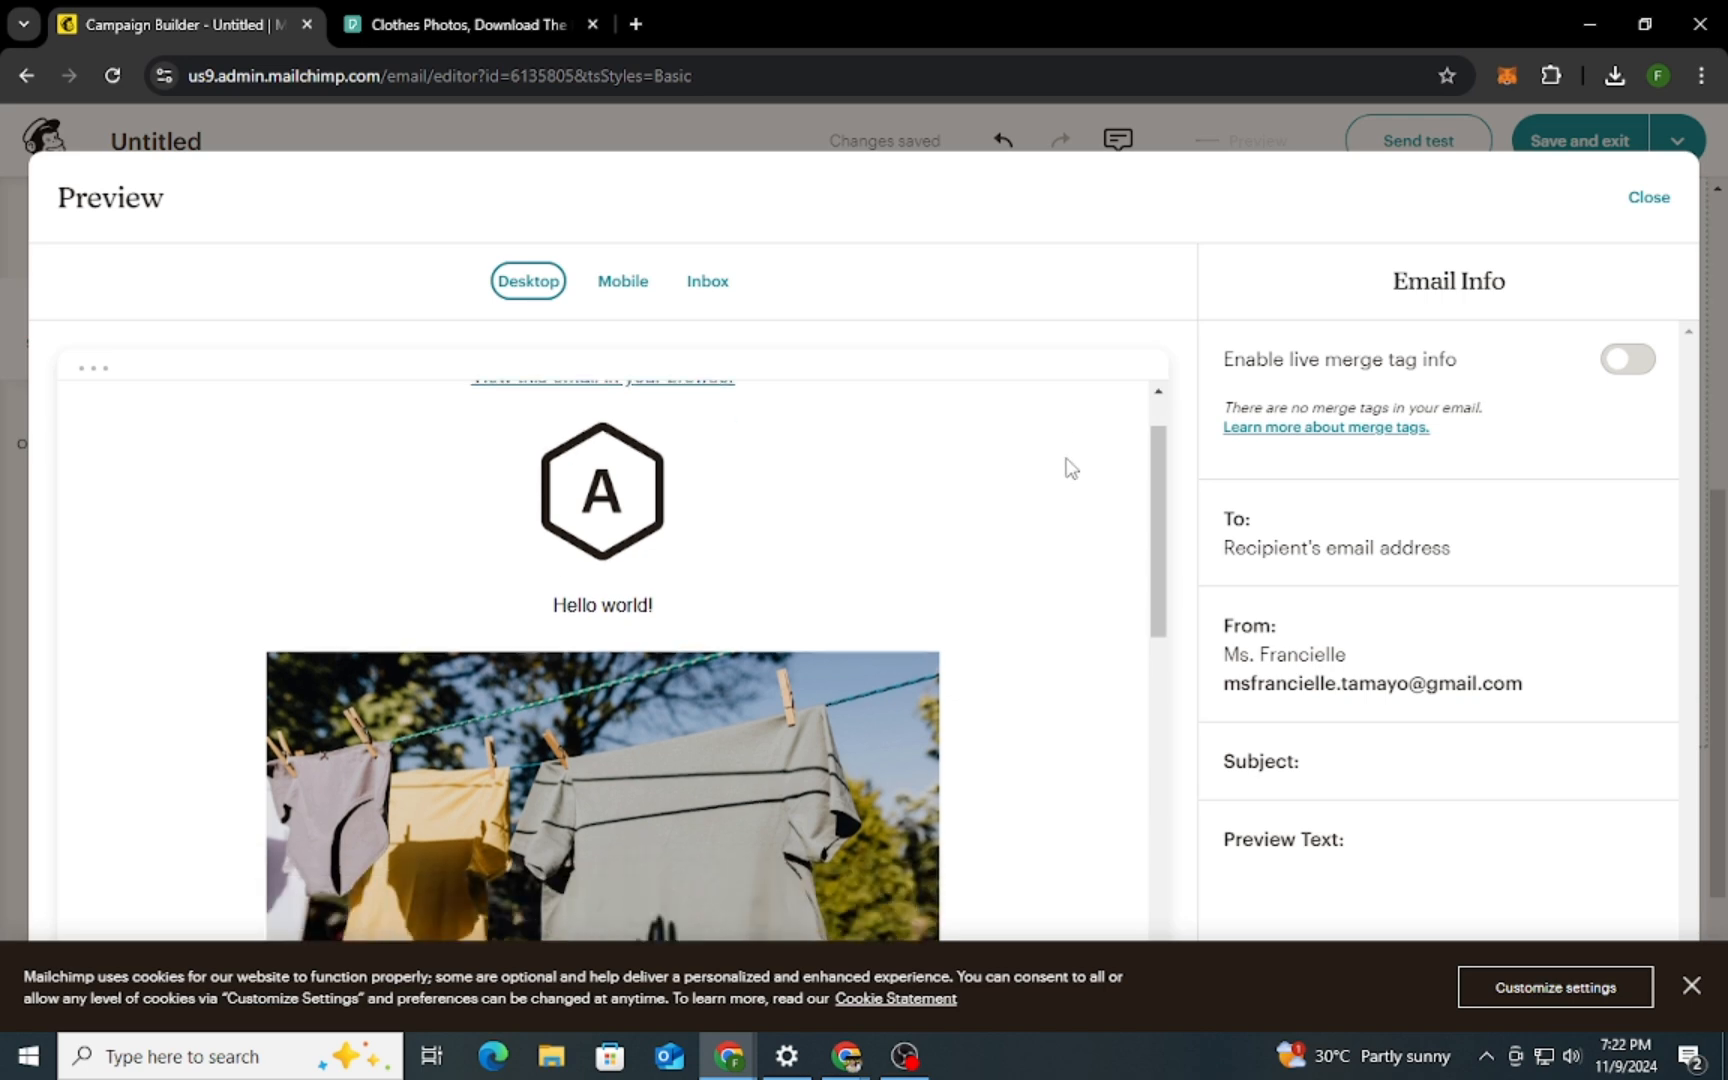
scroll(1083, 510, "up", 5)
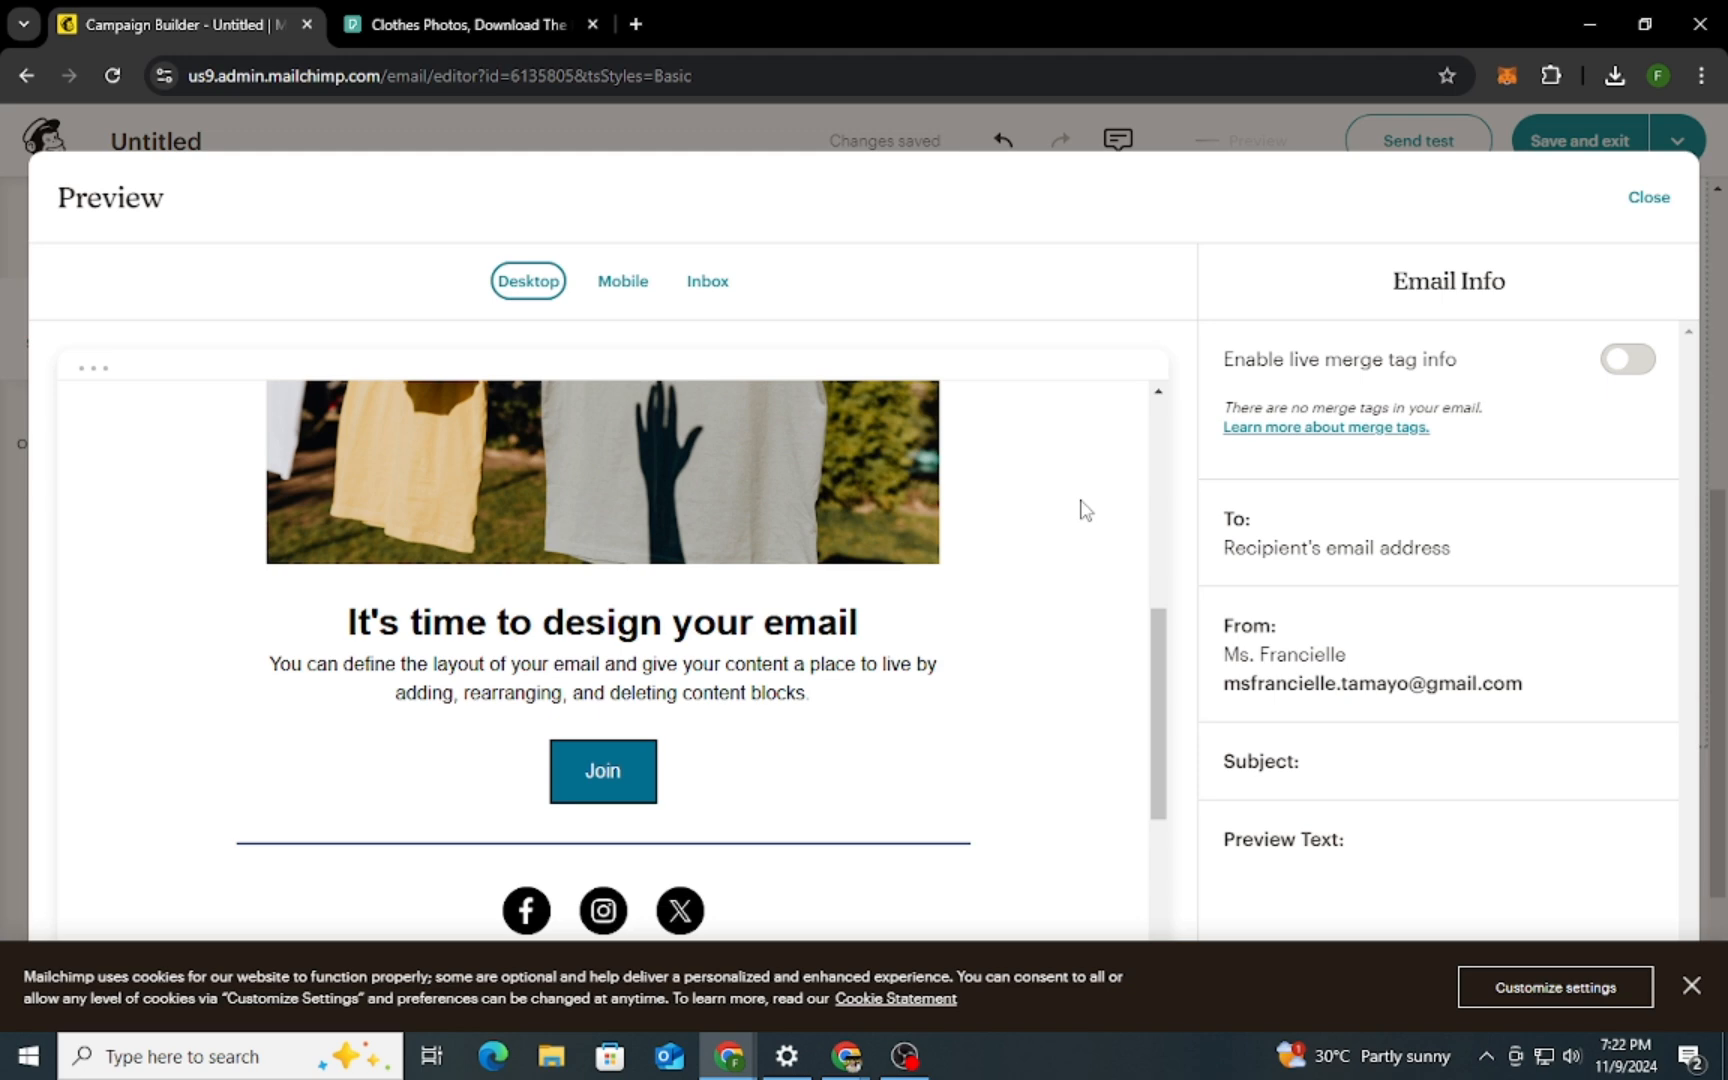
scroll(1080, 510, "up", 5)
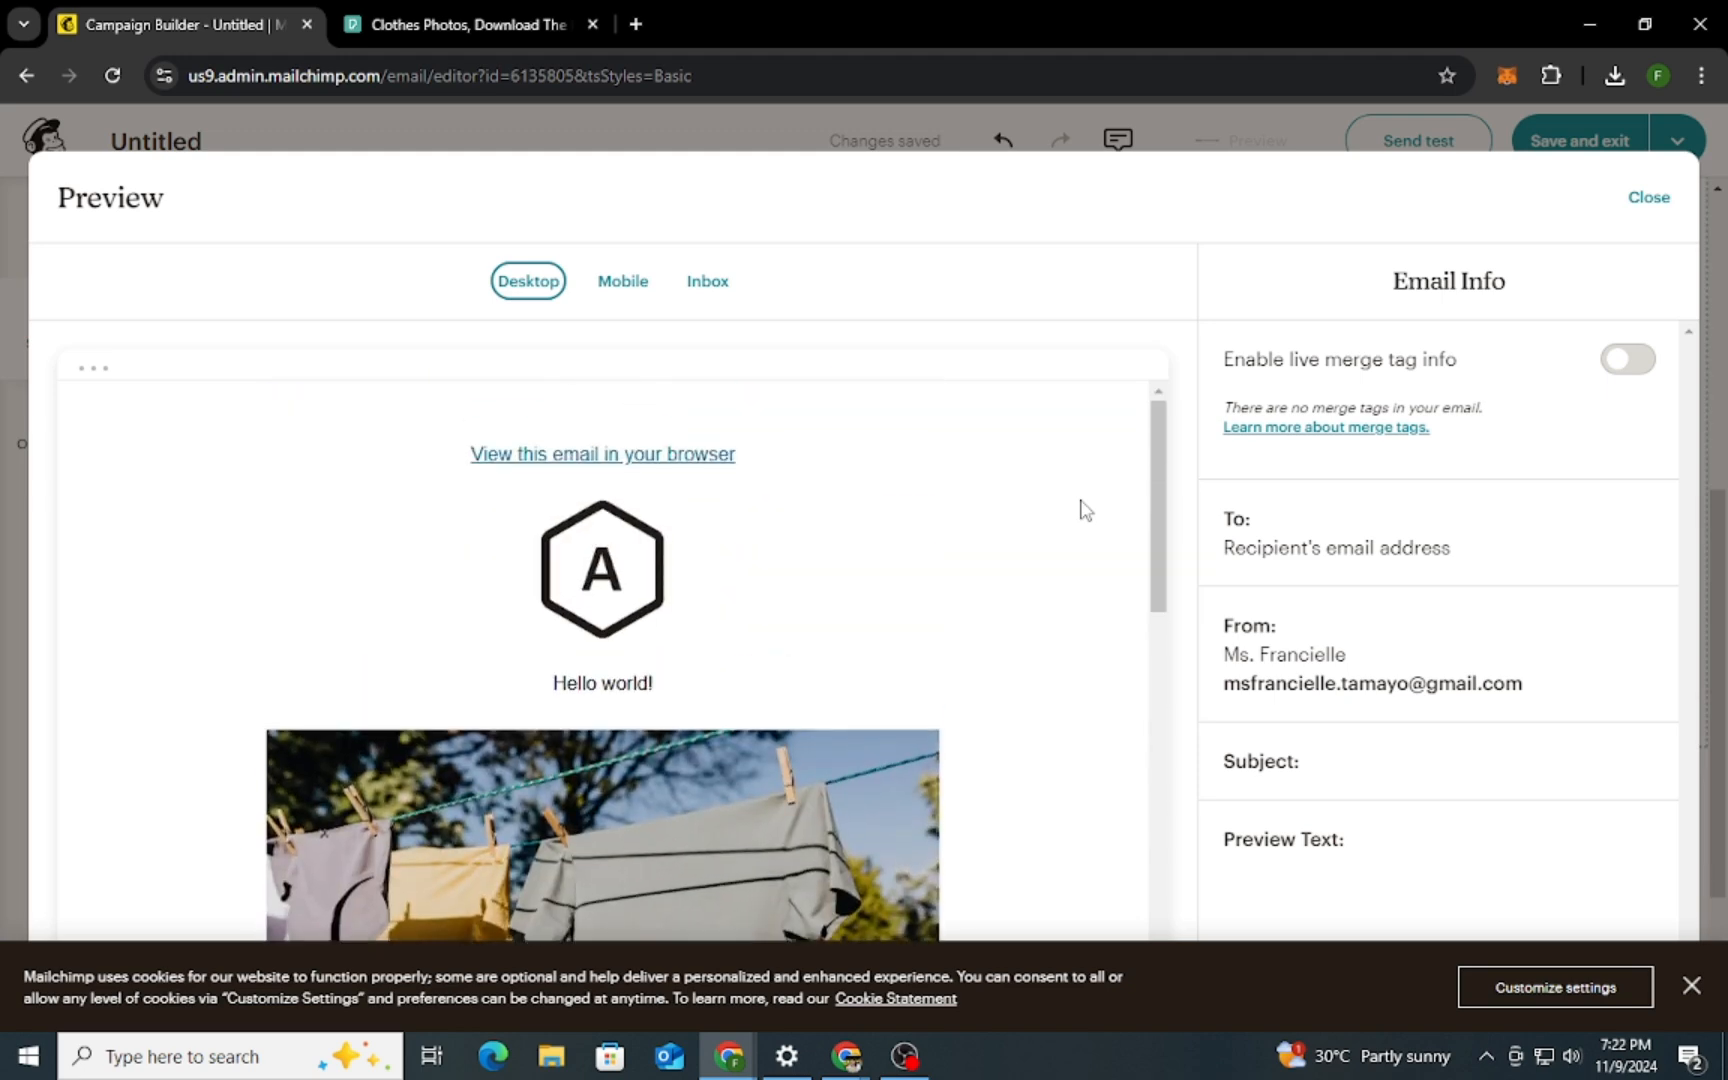
left_click(648, 281)
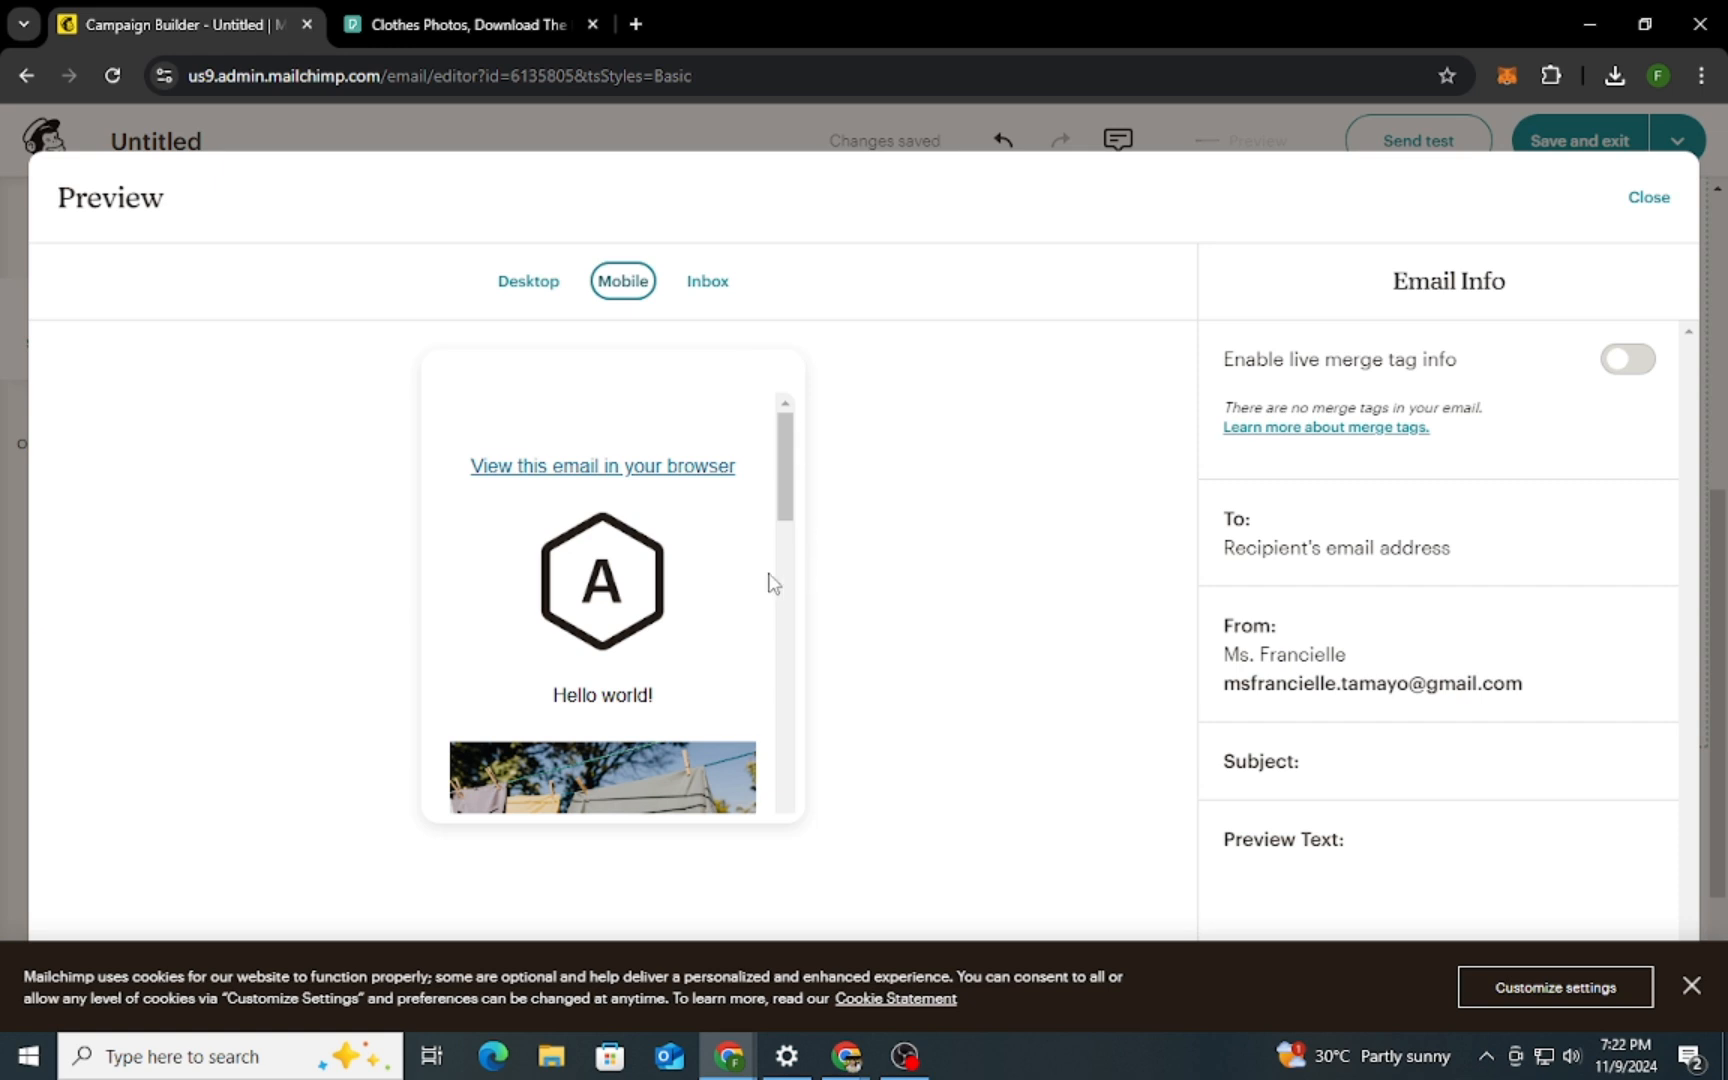
scroll(770, 583, "down", 6)
scroll(675, 590, "up", 2)
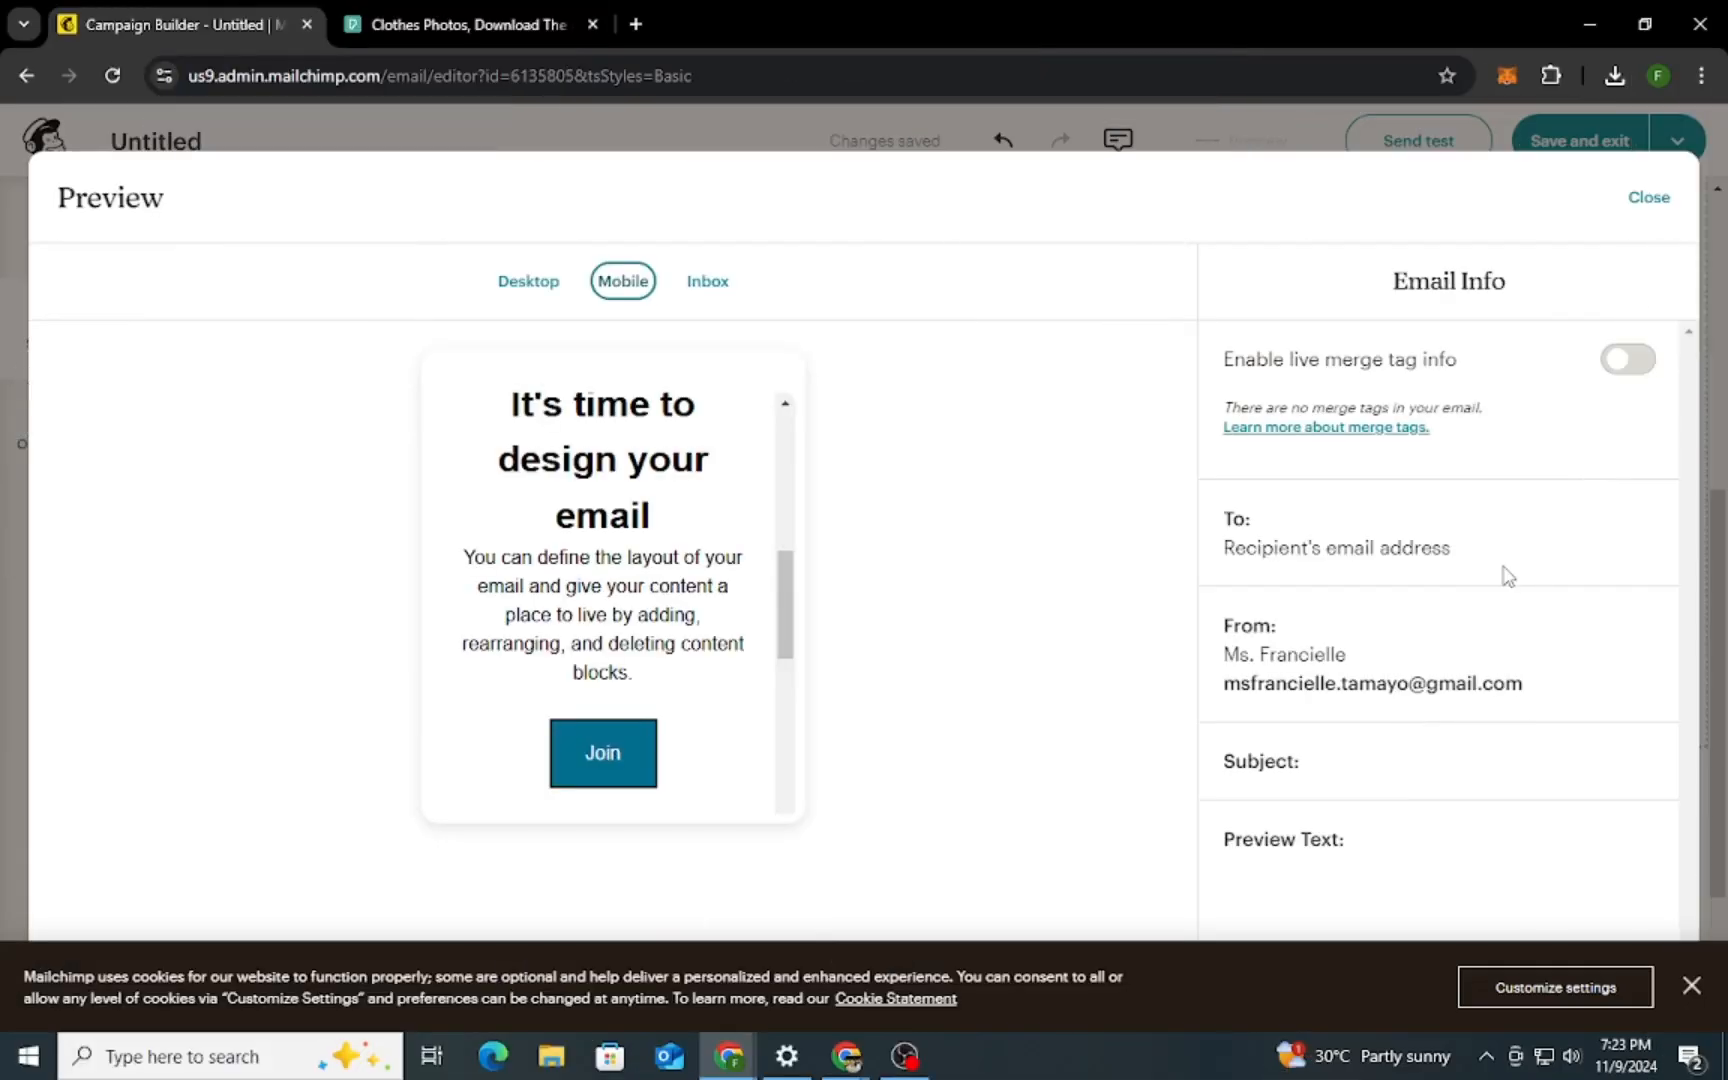
left_click(1650, 205)
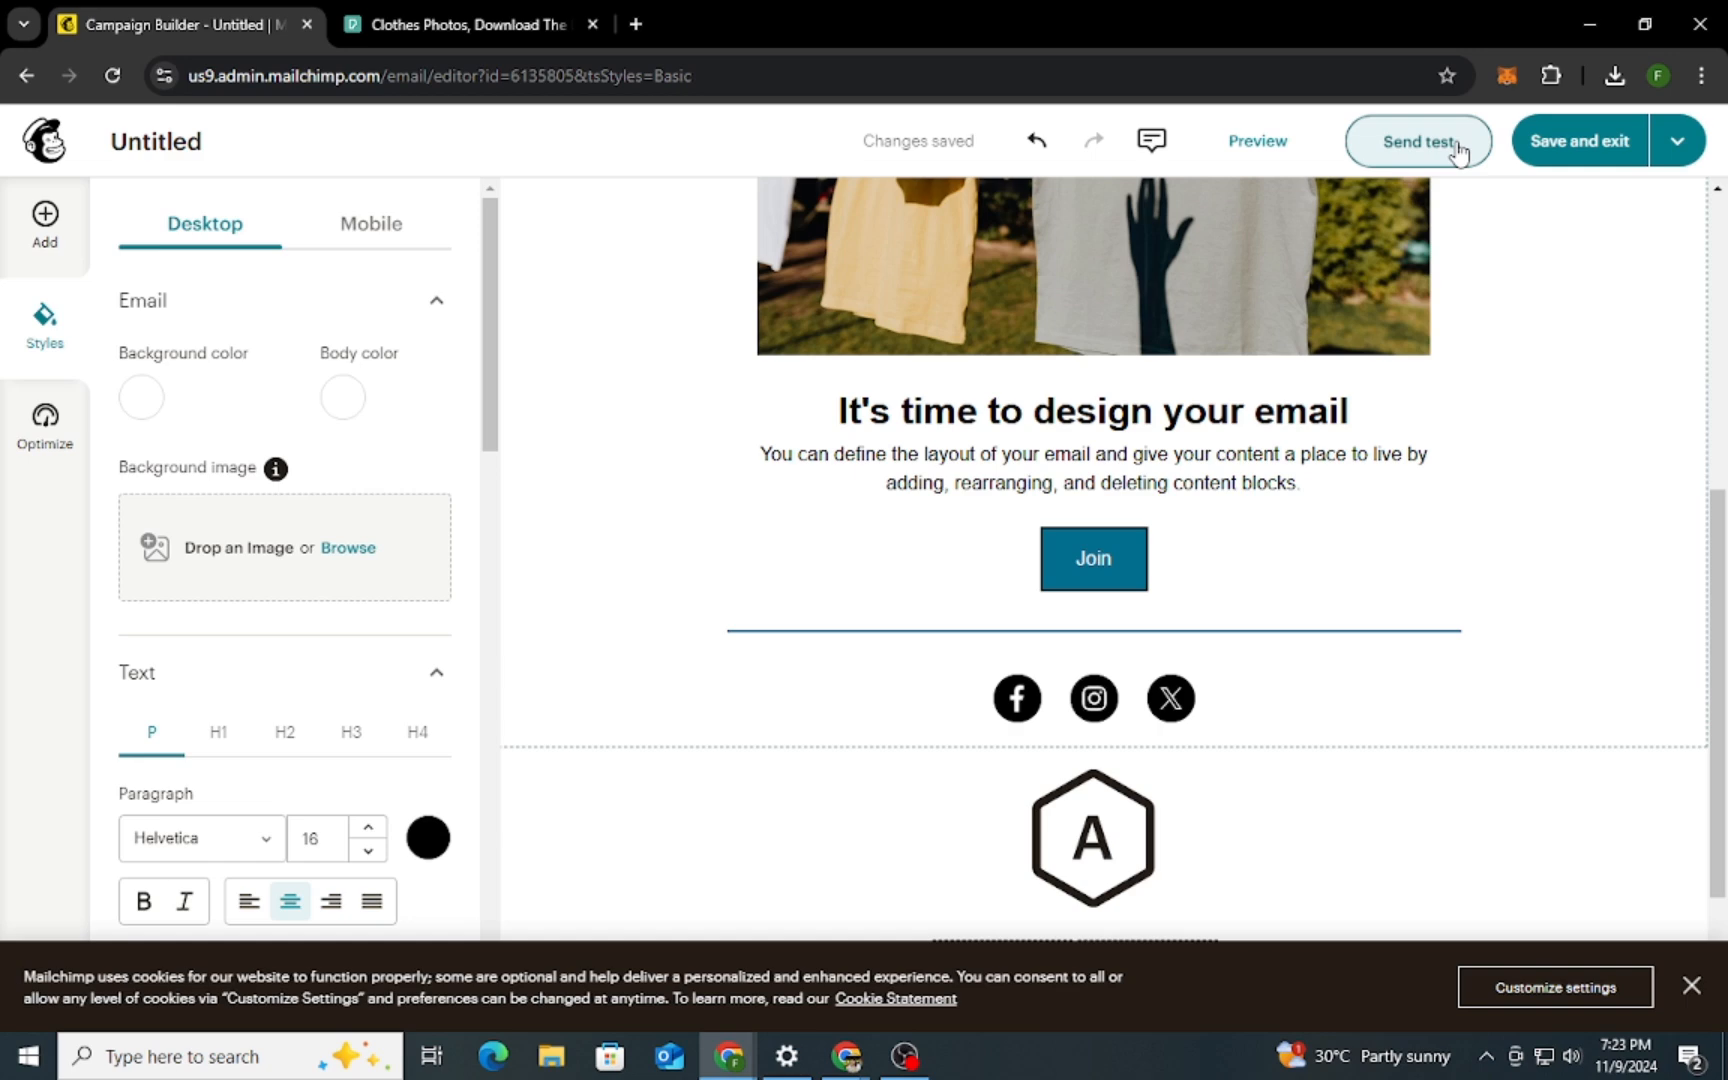
Send a test of the email to the recipient's e-mail address and close the confirmation
left_click(1458, 148)
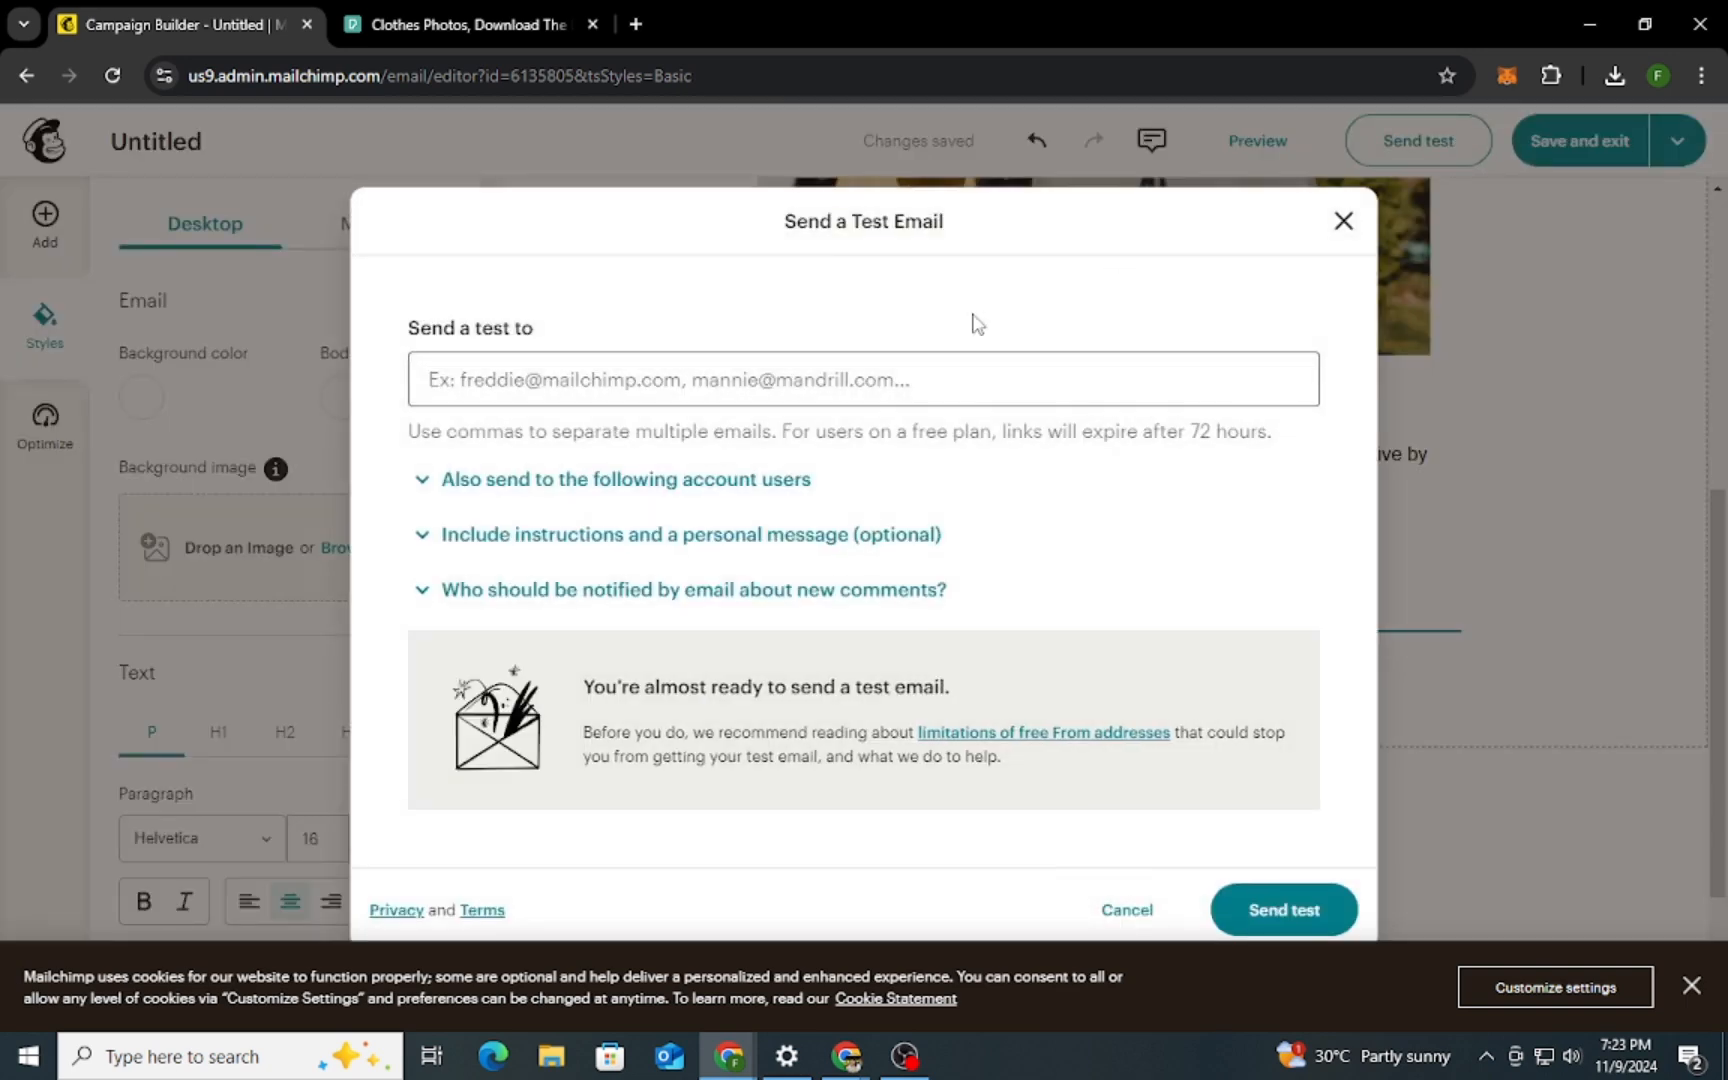
left_click(556, 380)
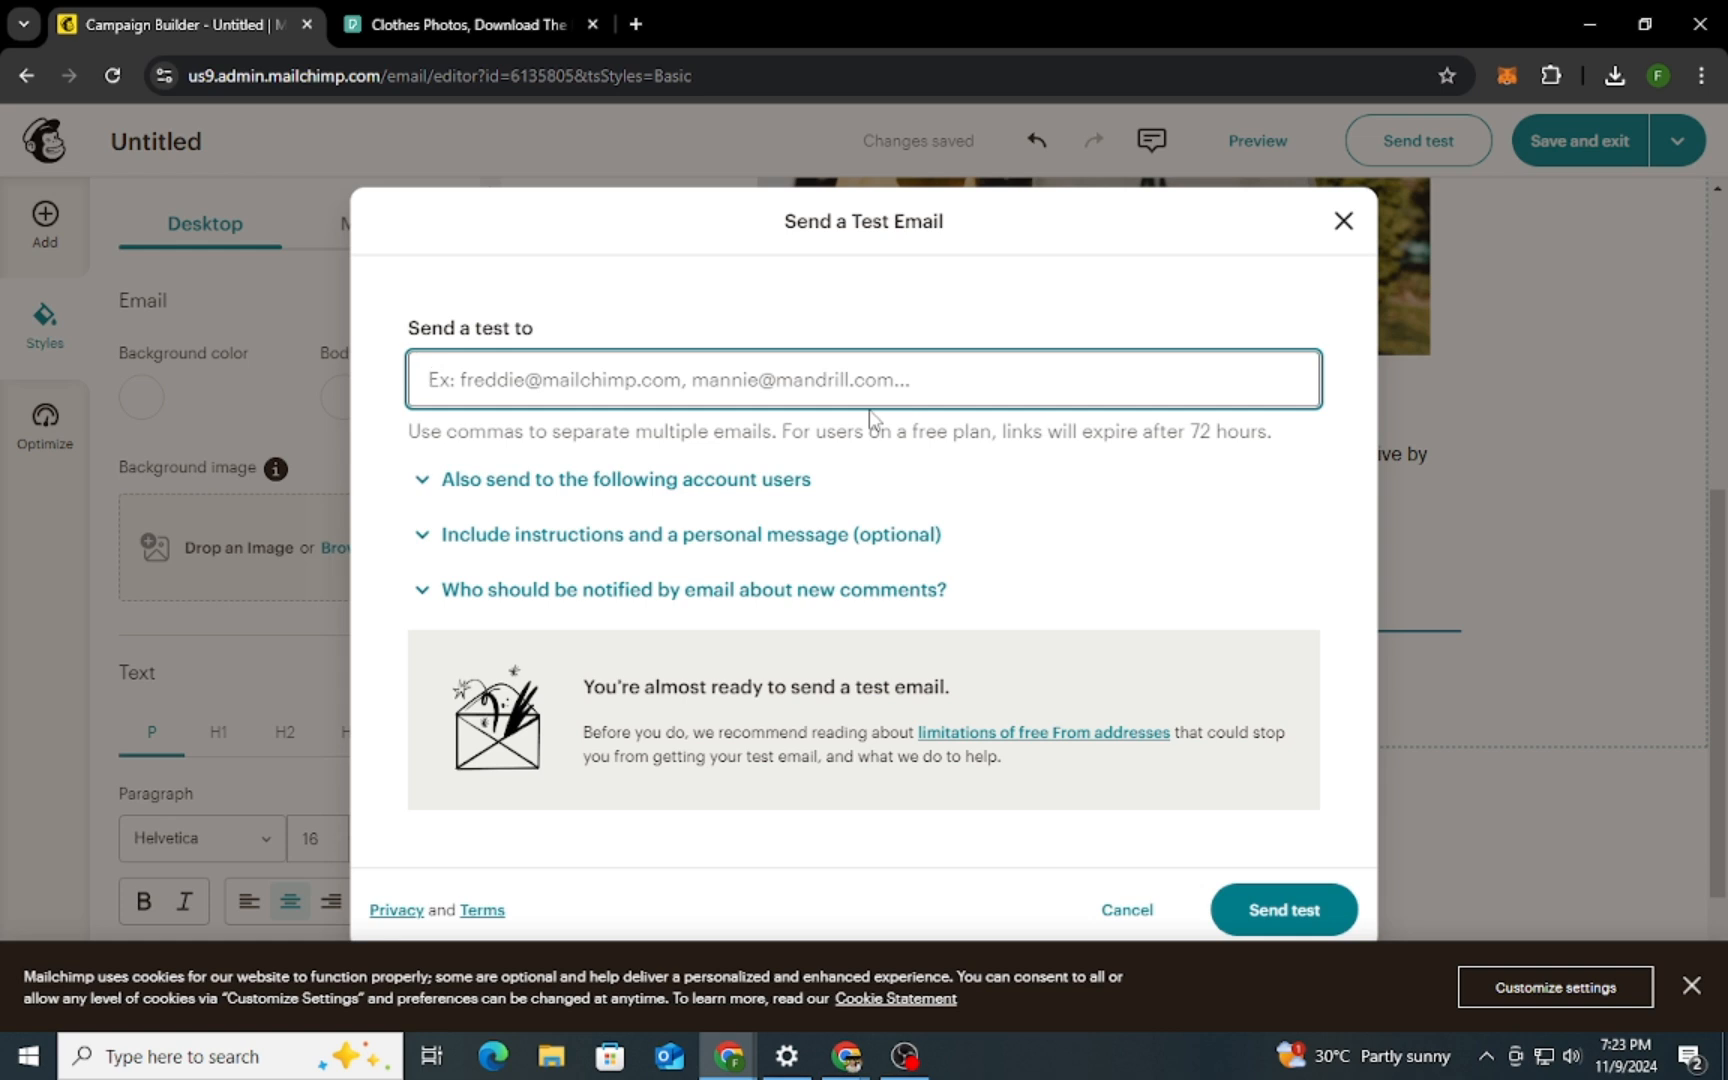
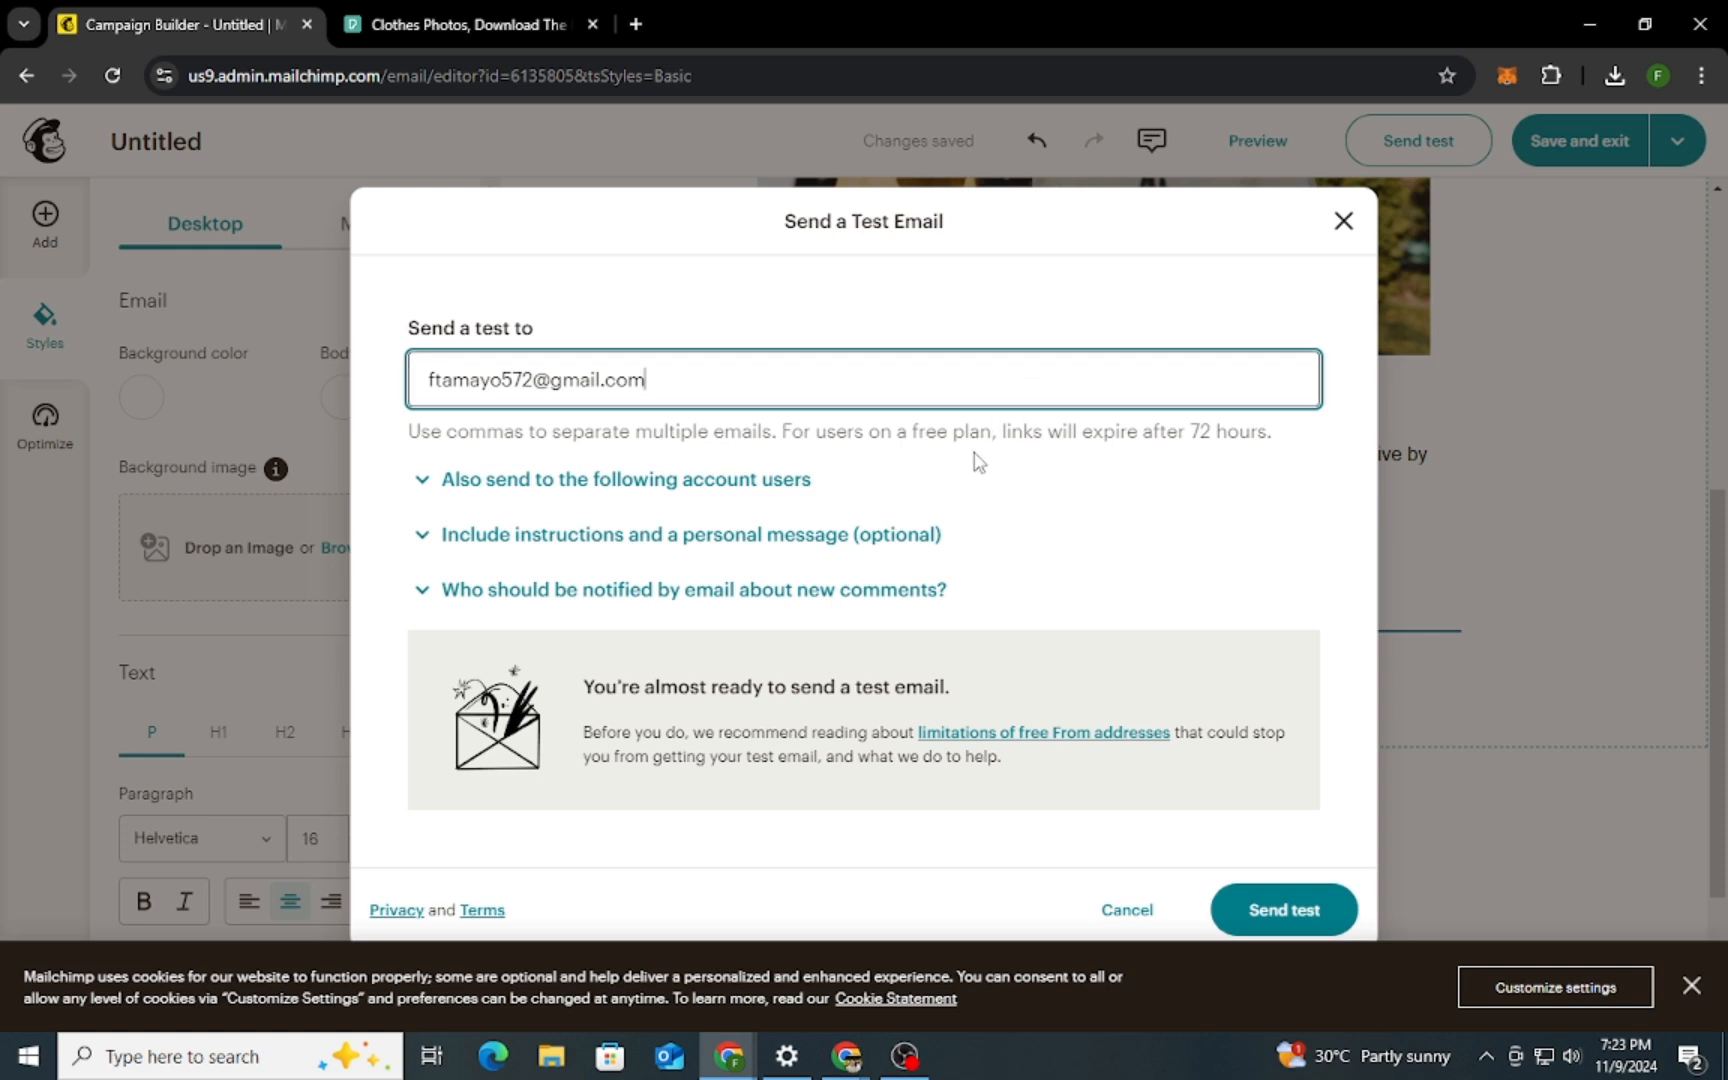
left_click(1256, 910)
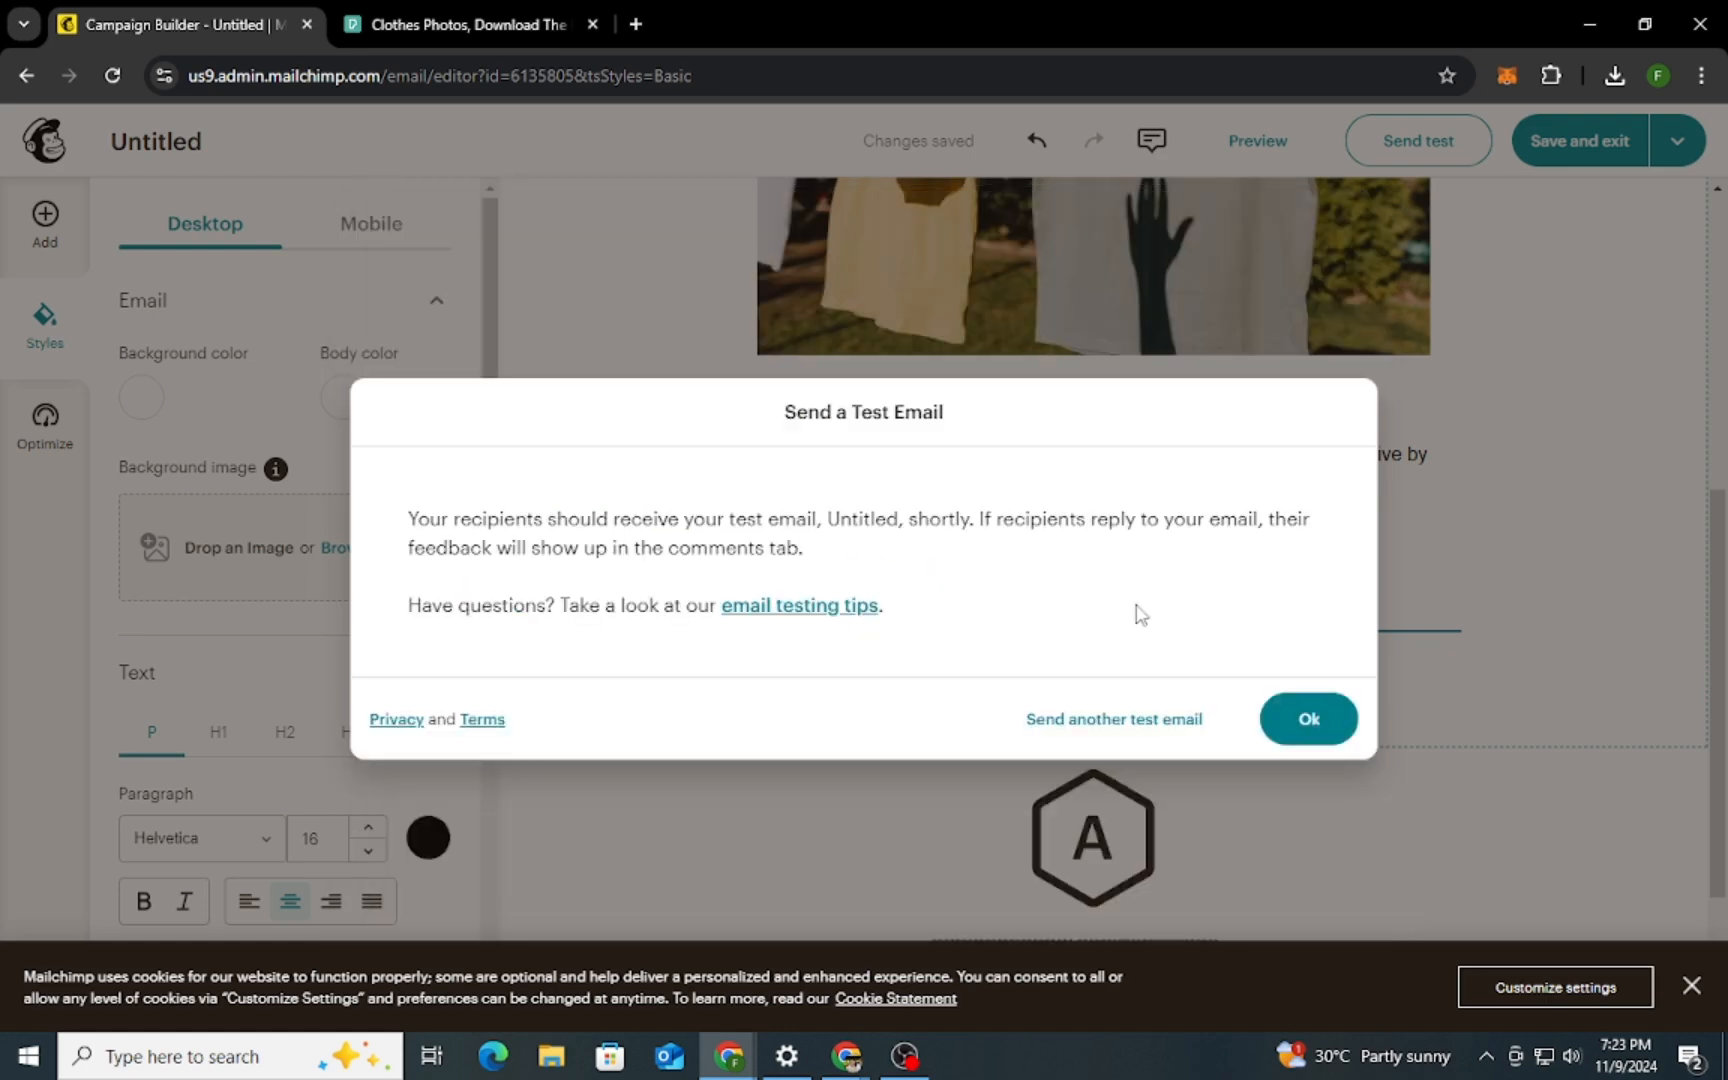
left_click(1302, 720)
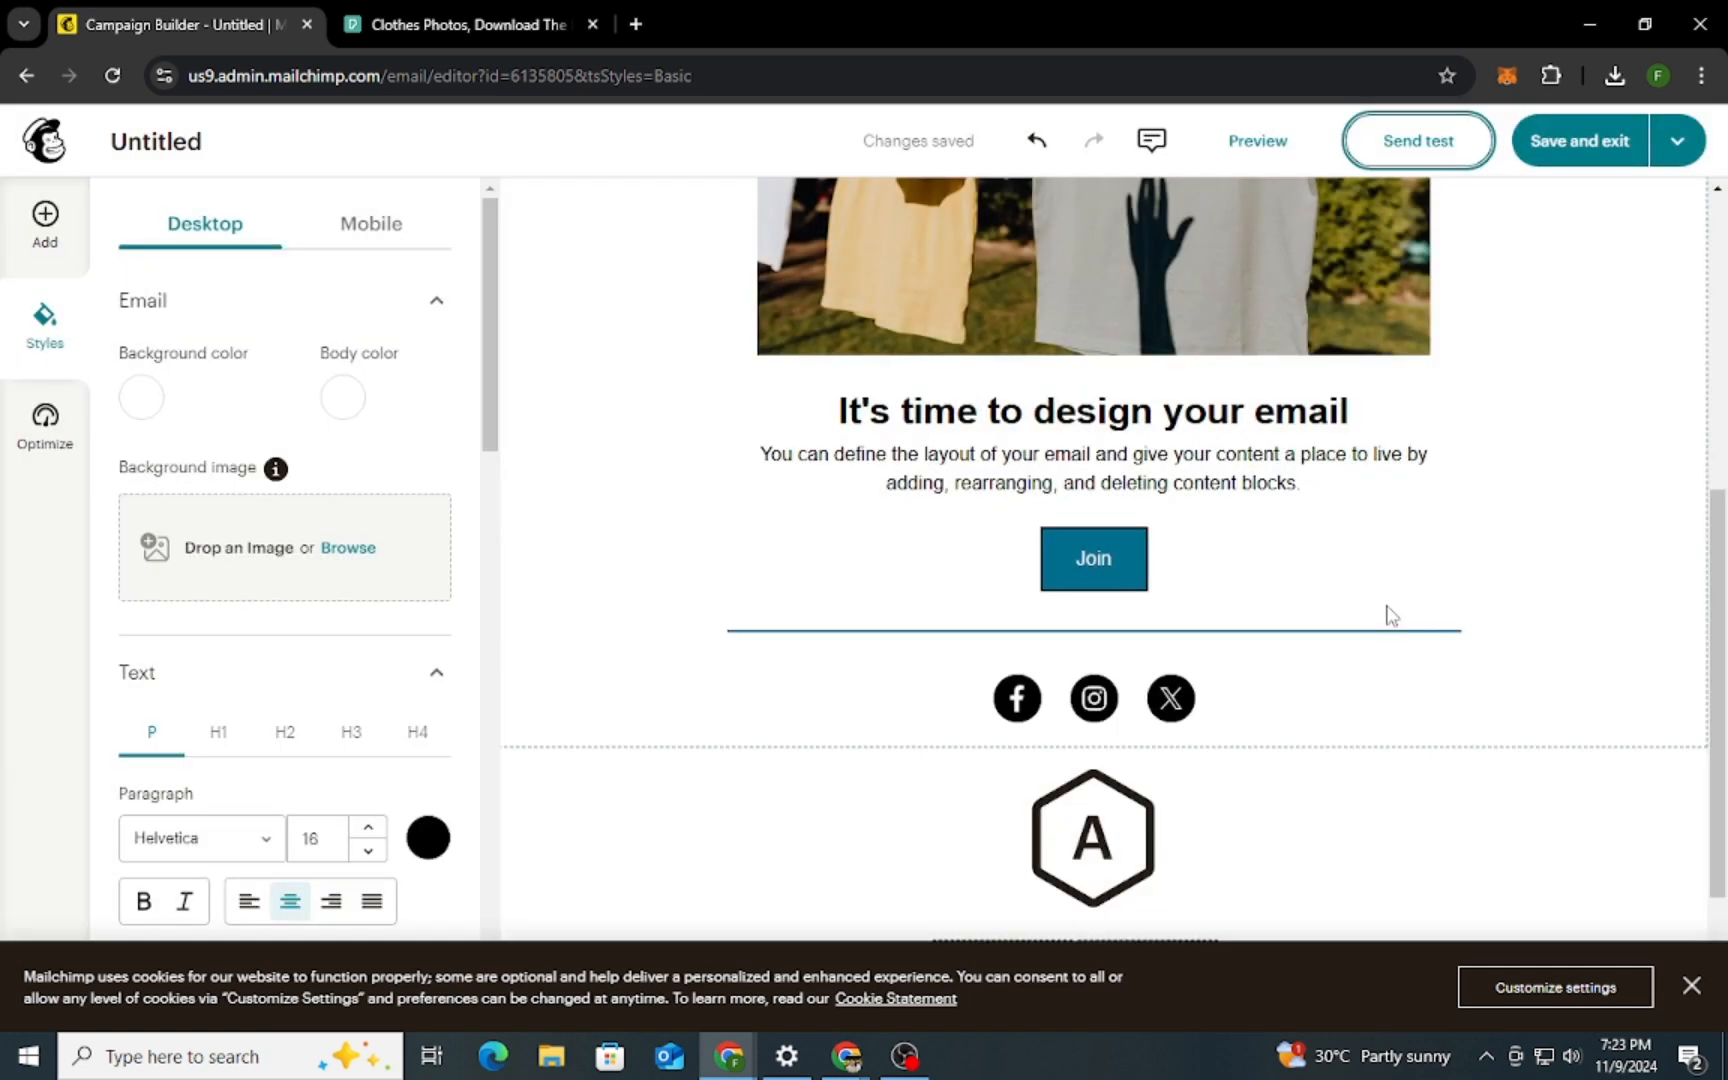
Return to the campaign's setup page, rename the email "Monthly Update October" and save the name
left_click(25, 77)
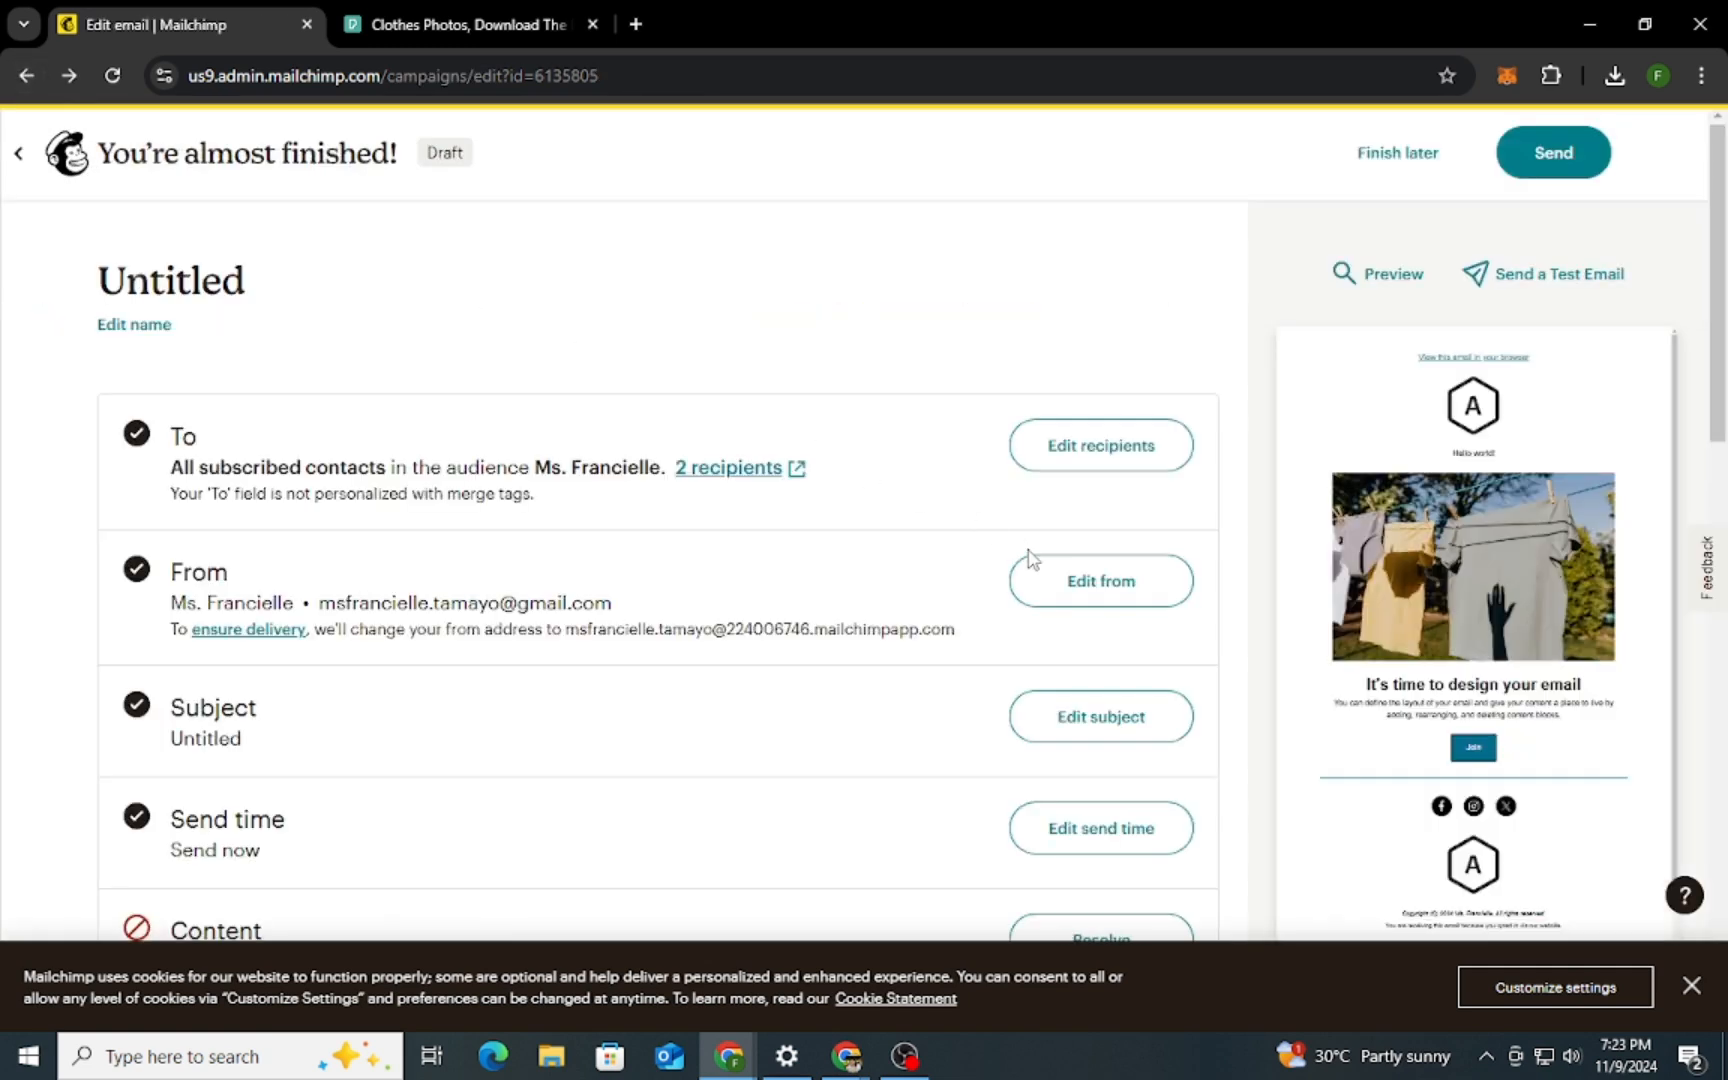
left_click_drag(250, 286, 124, 281)
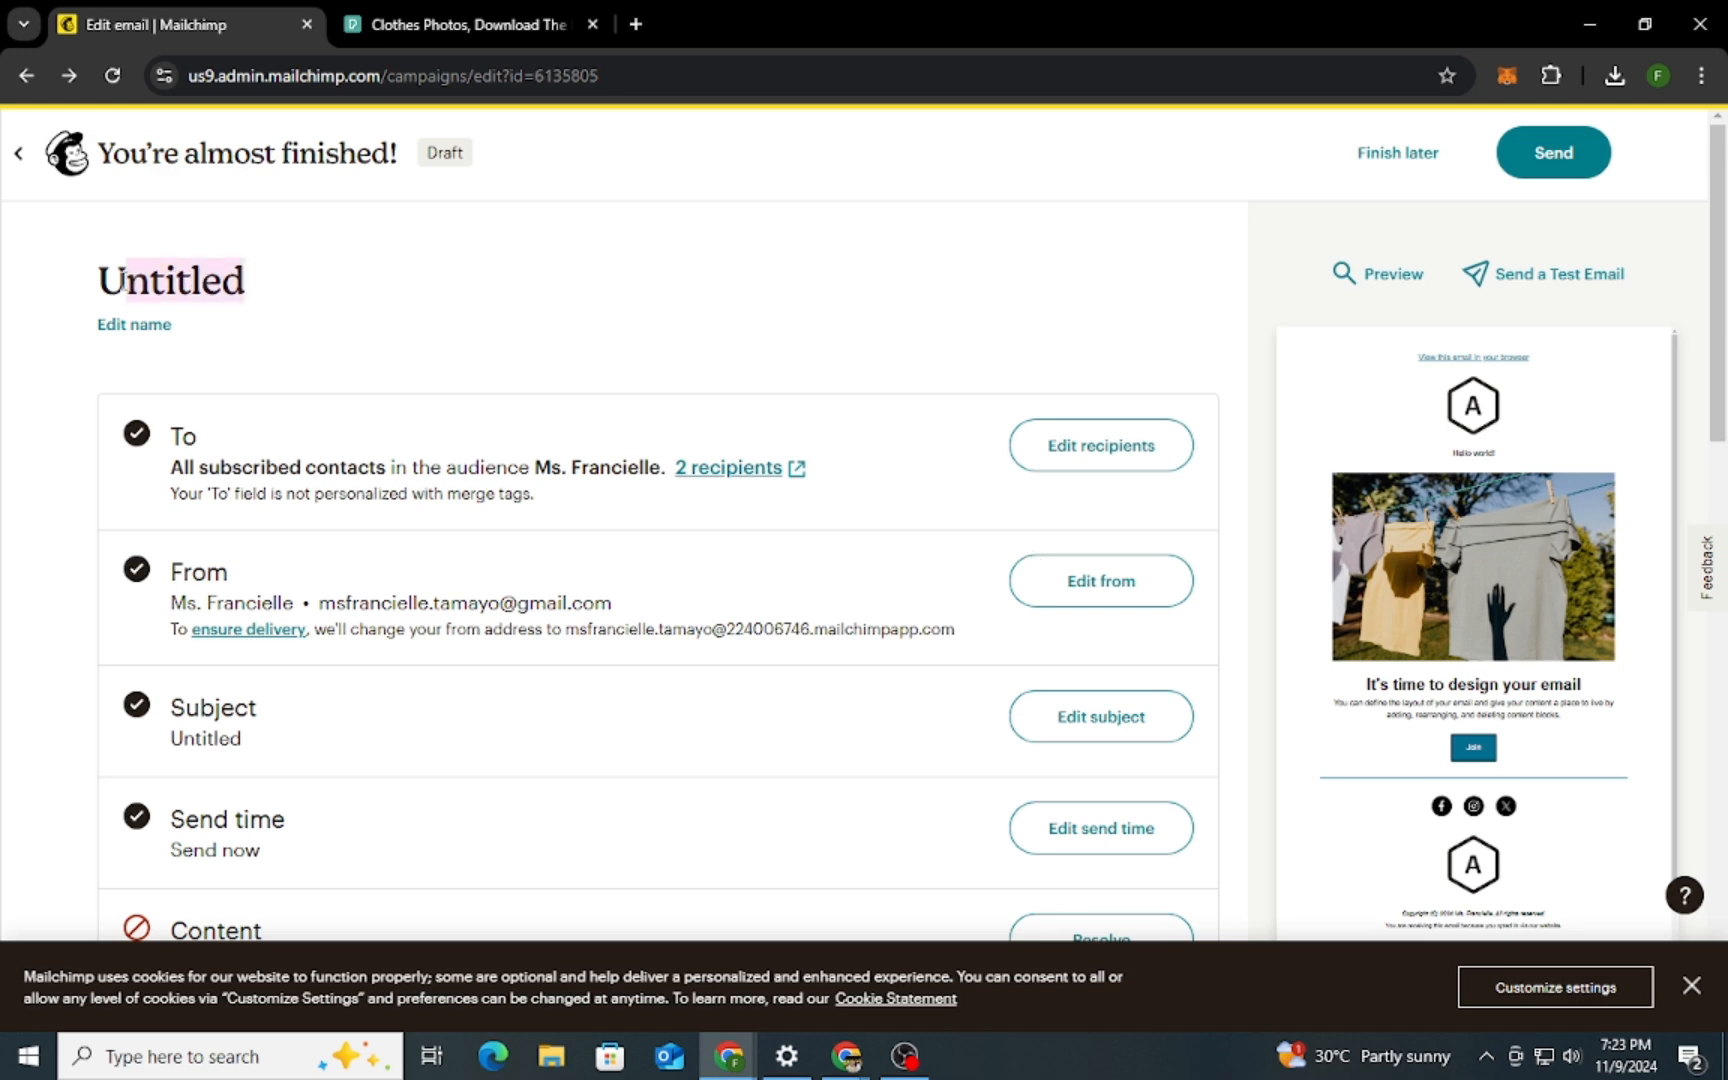
left_click(120, 282)
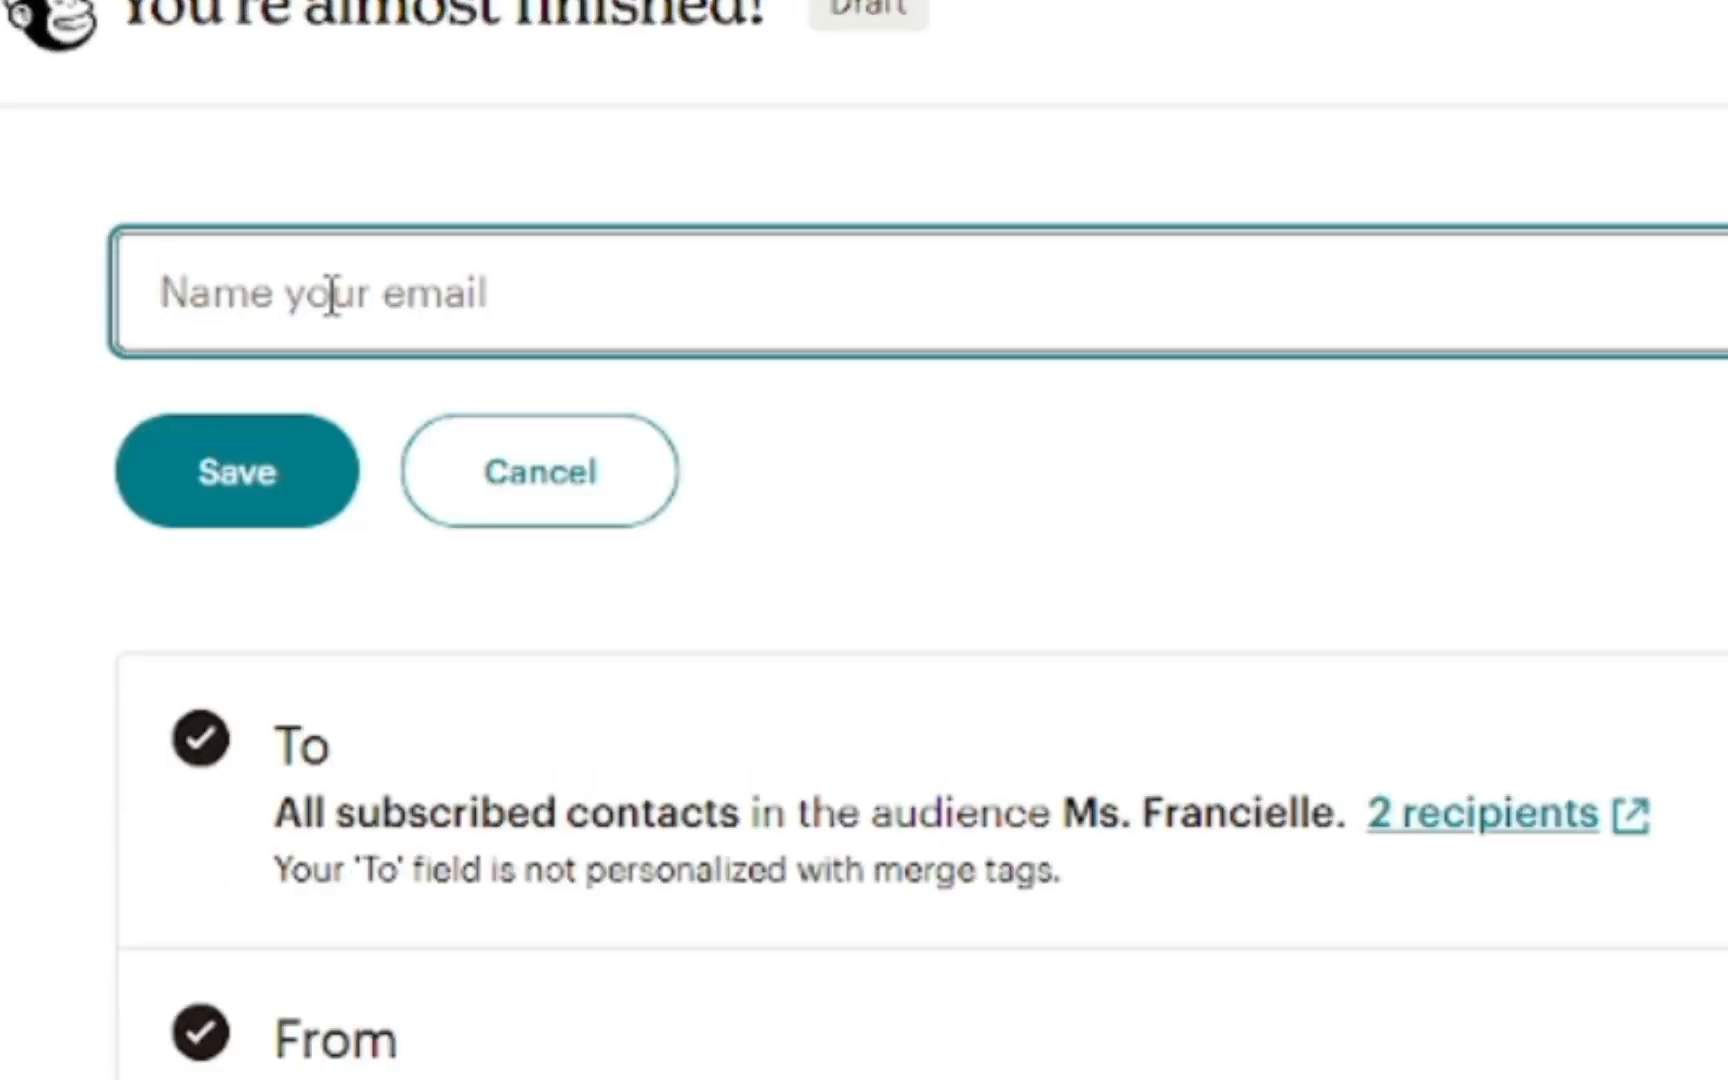
type("Mothly")
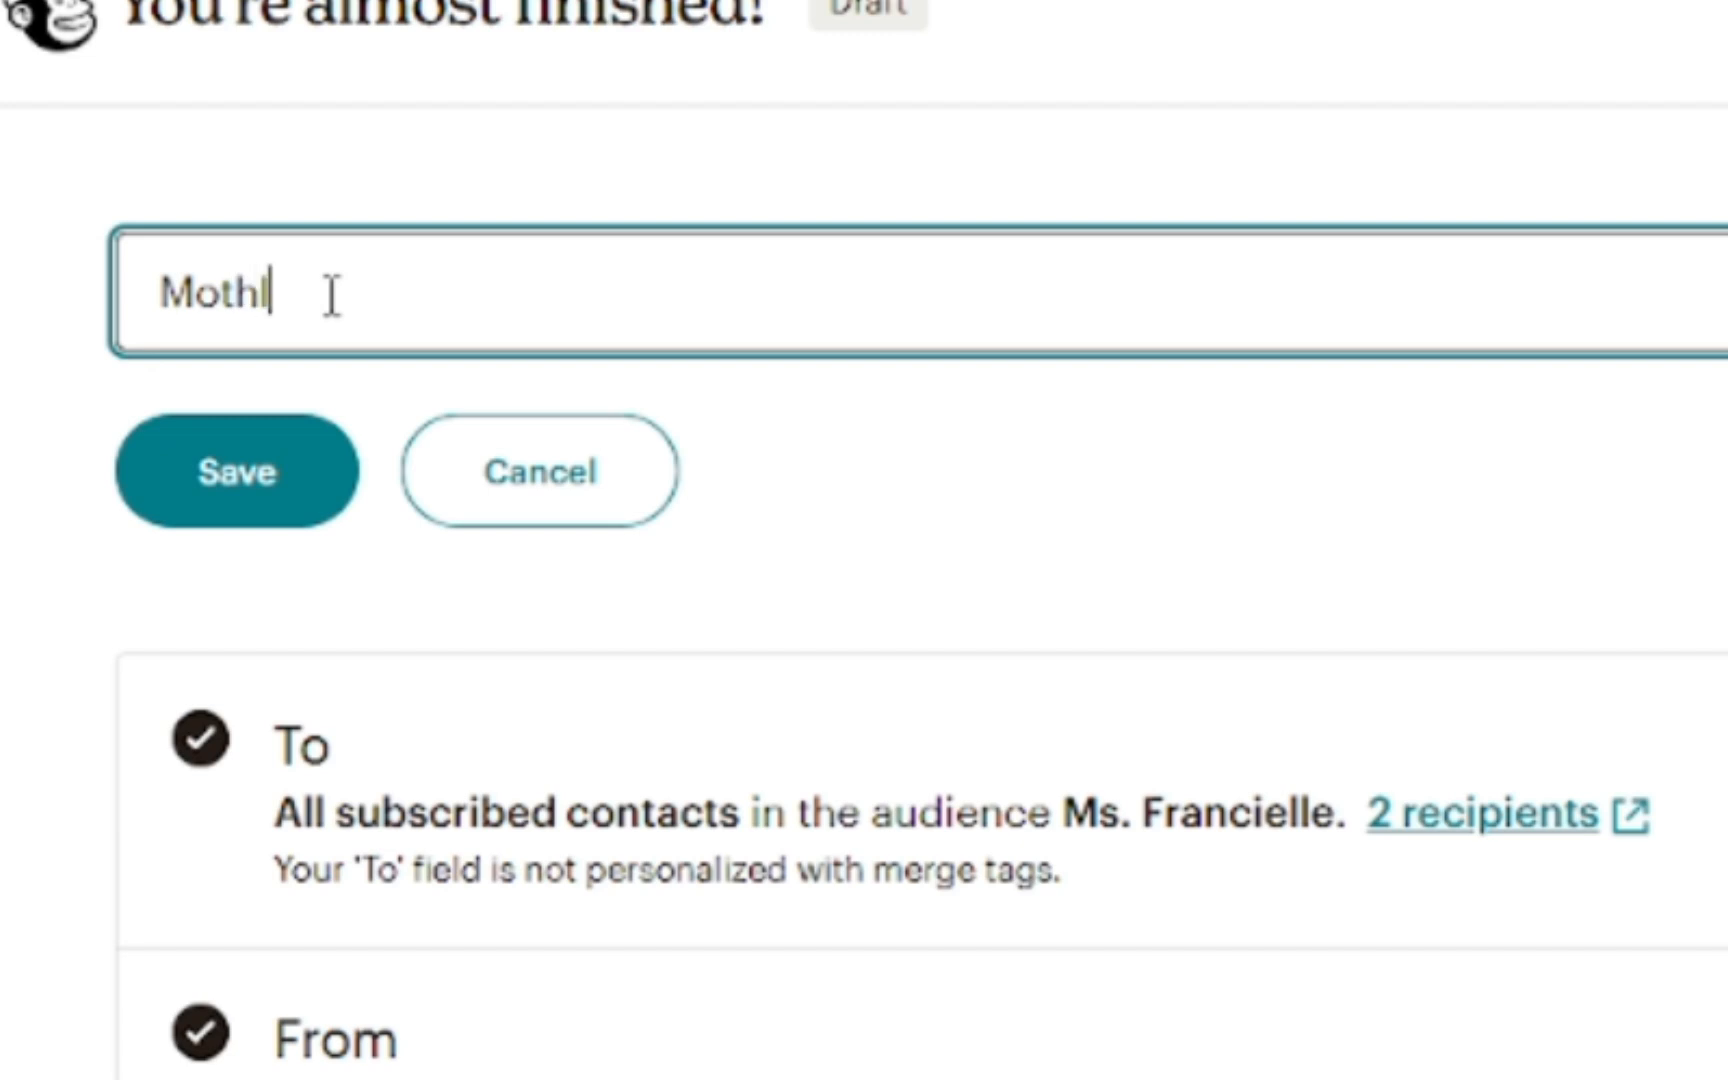
key("BackSpace")
key("BackSpace")
key("BackSpace")
key("BackSpace")
type("nthly ")
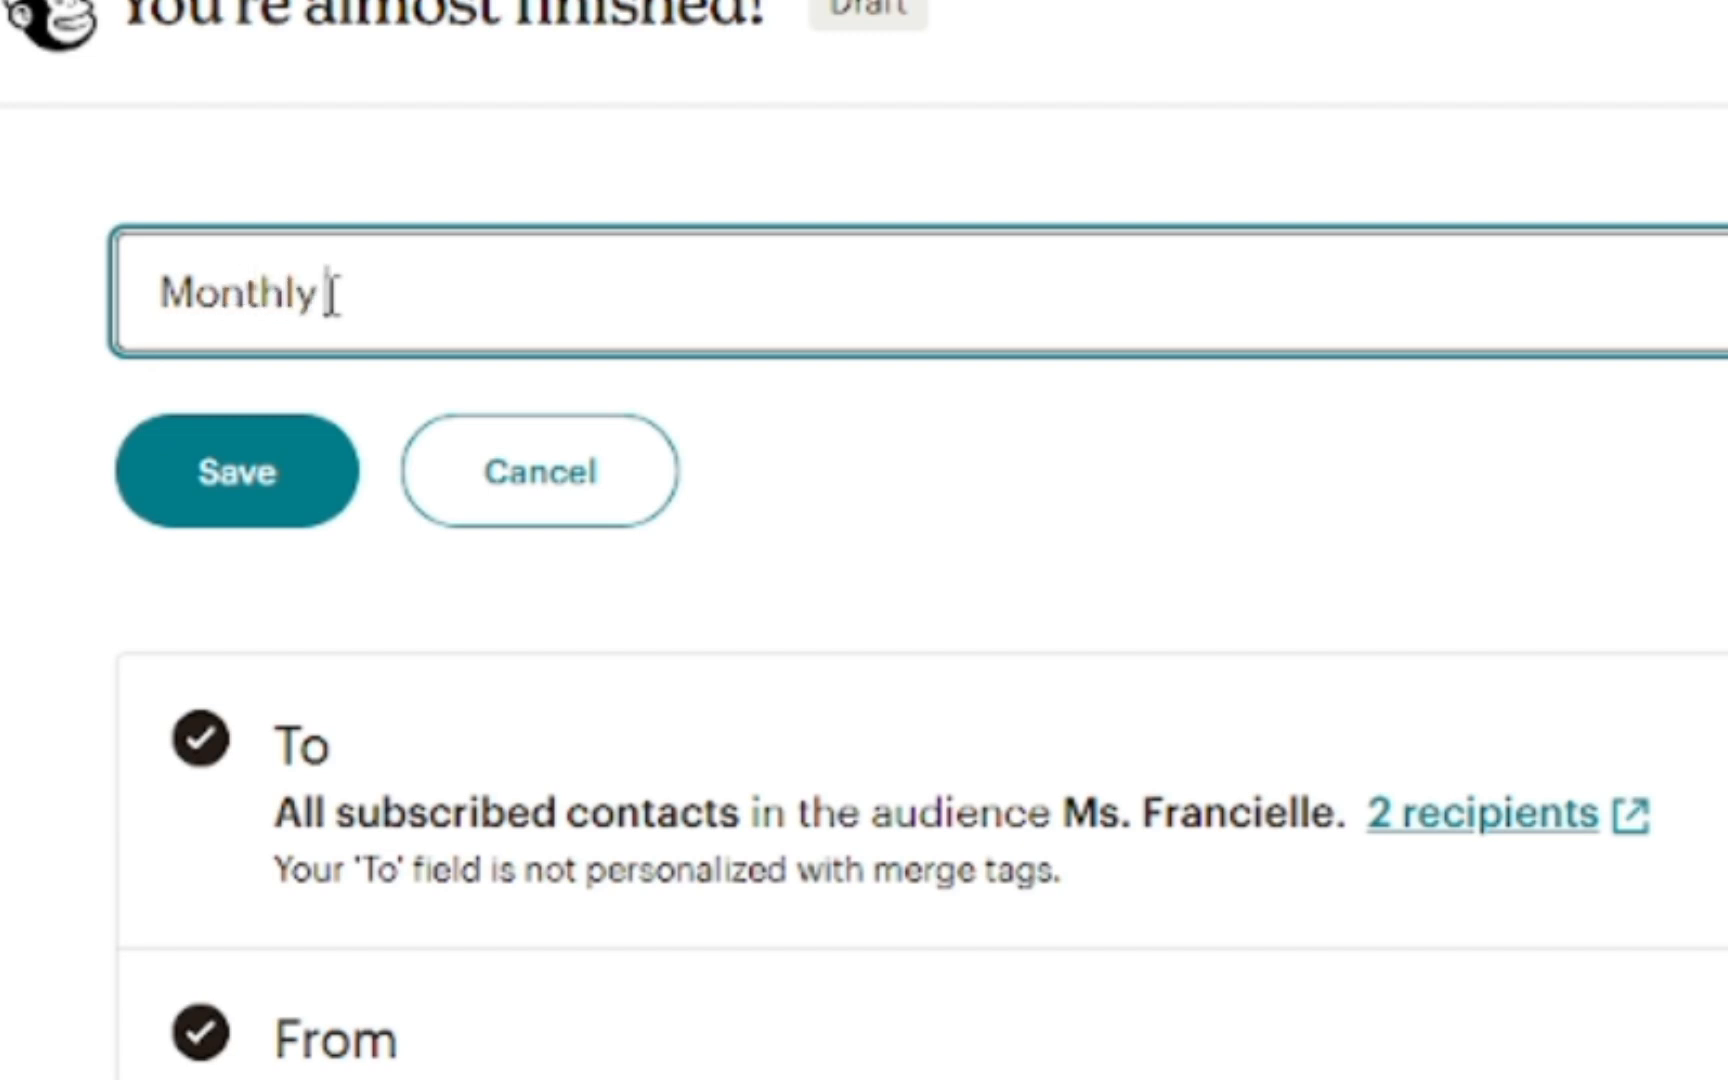
type("Update O")
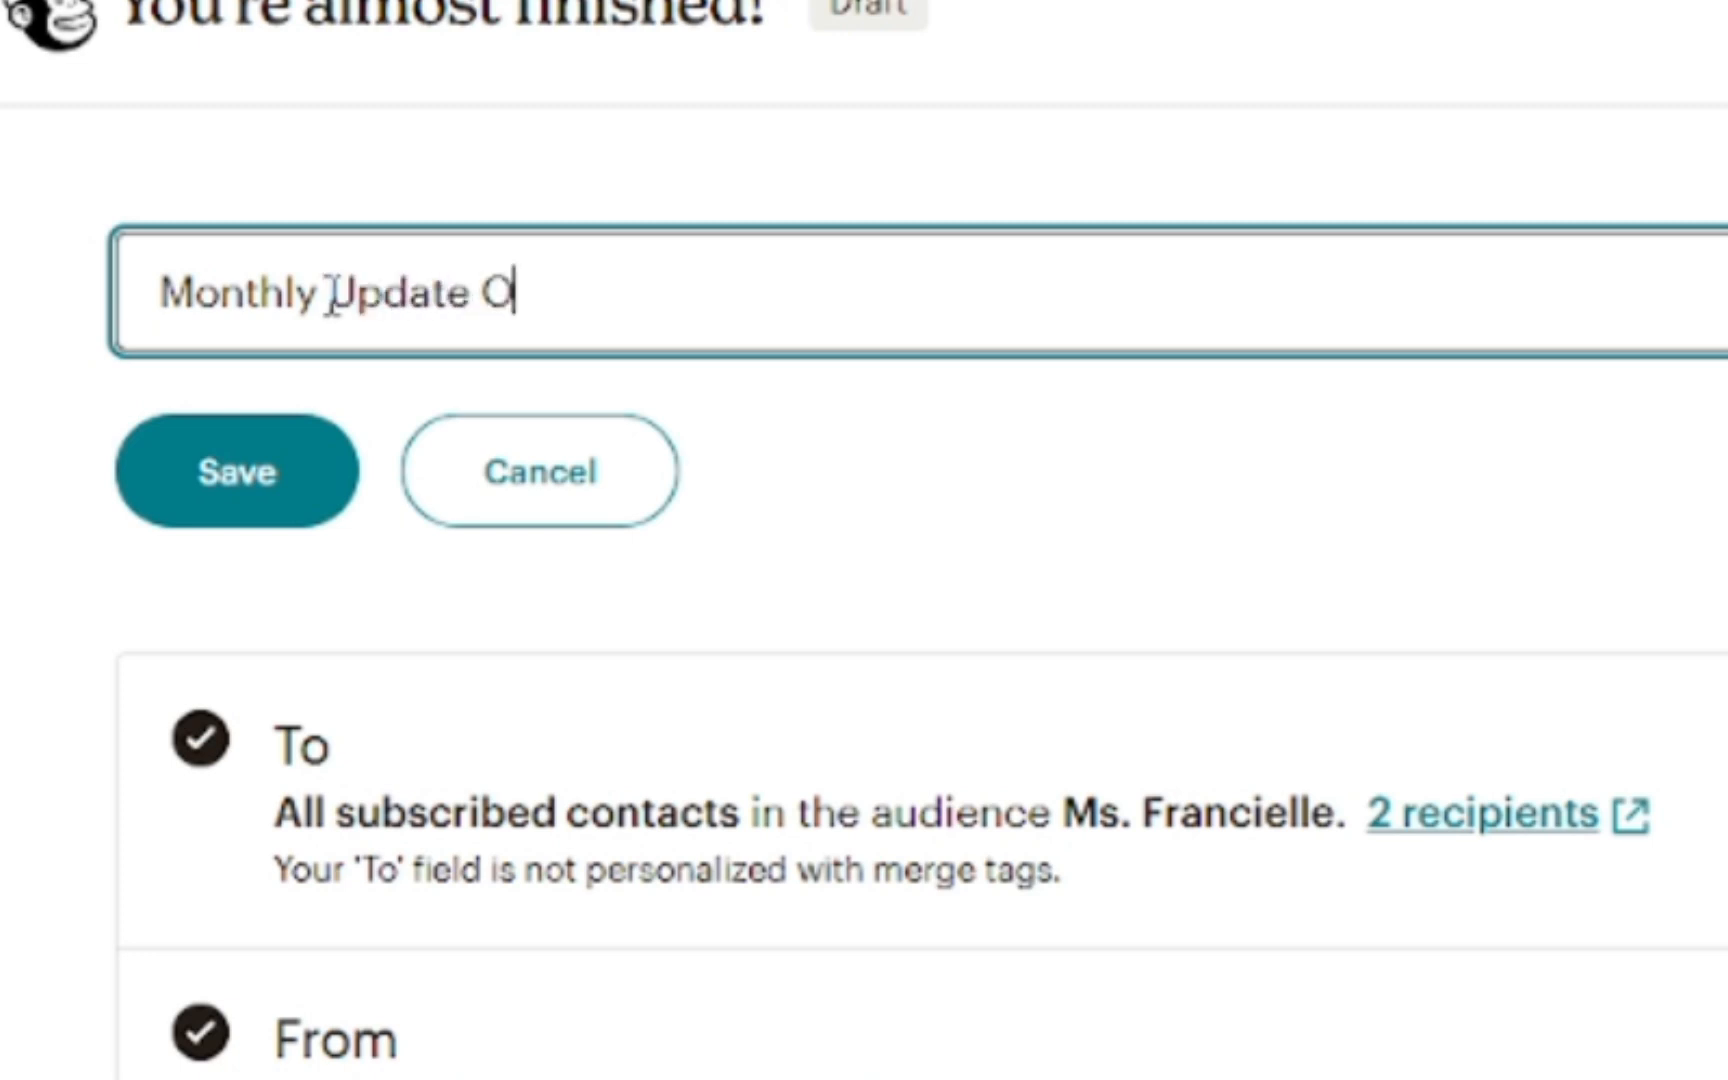
type("ctober")
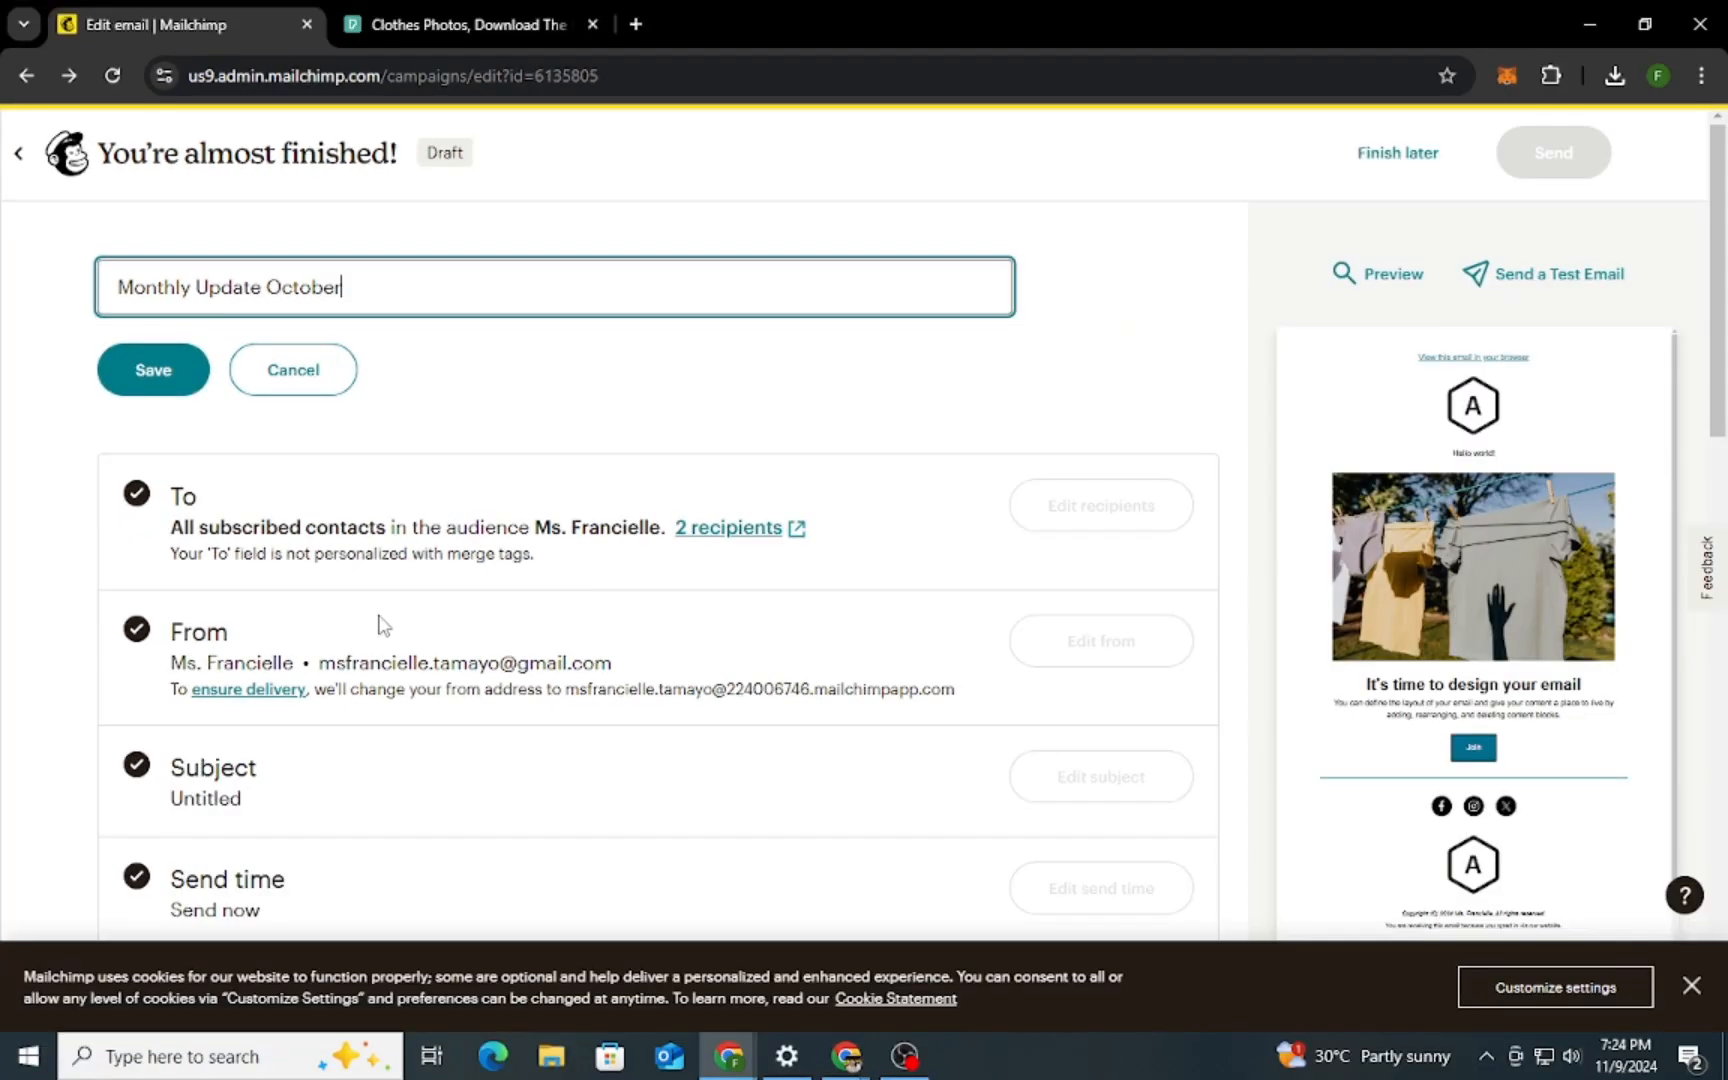
scroll(415, 461, "down", 2)
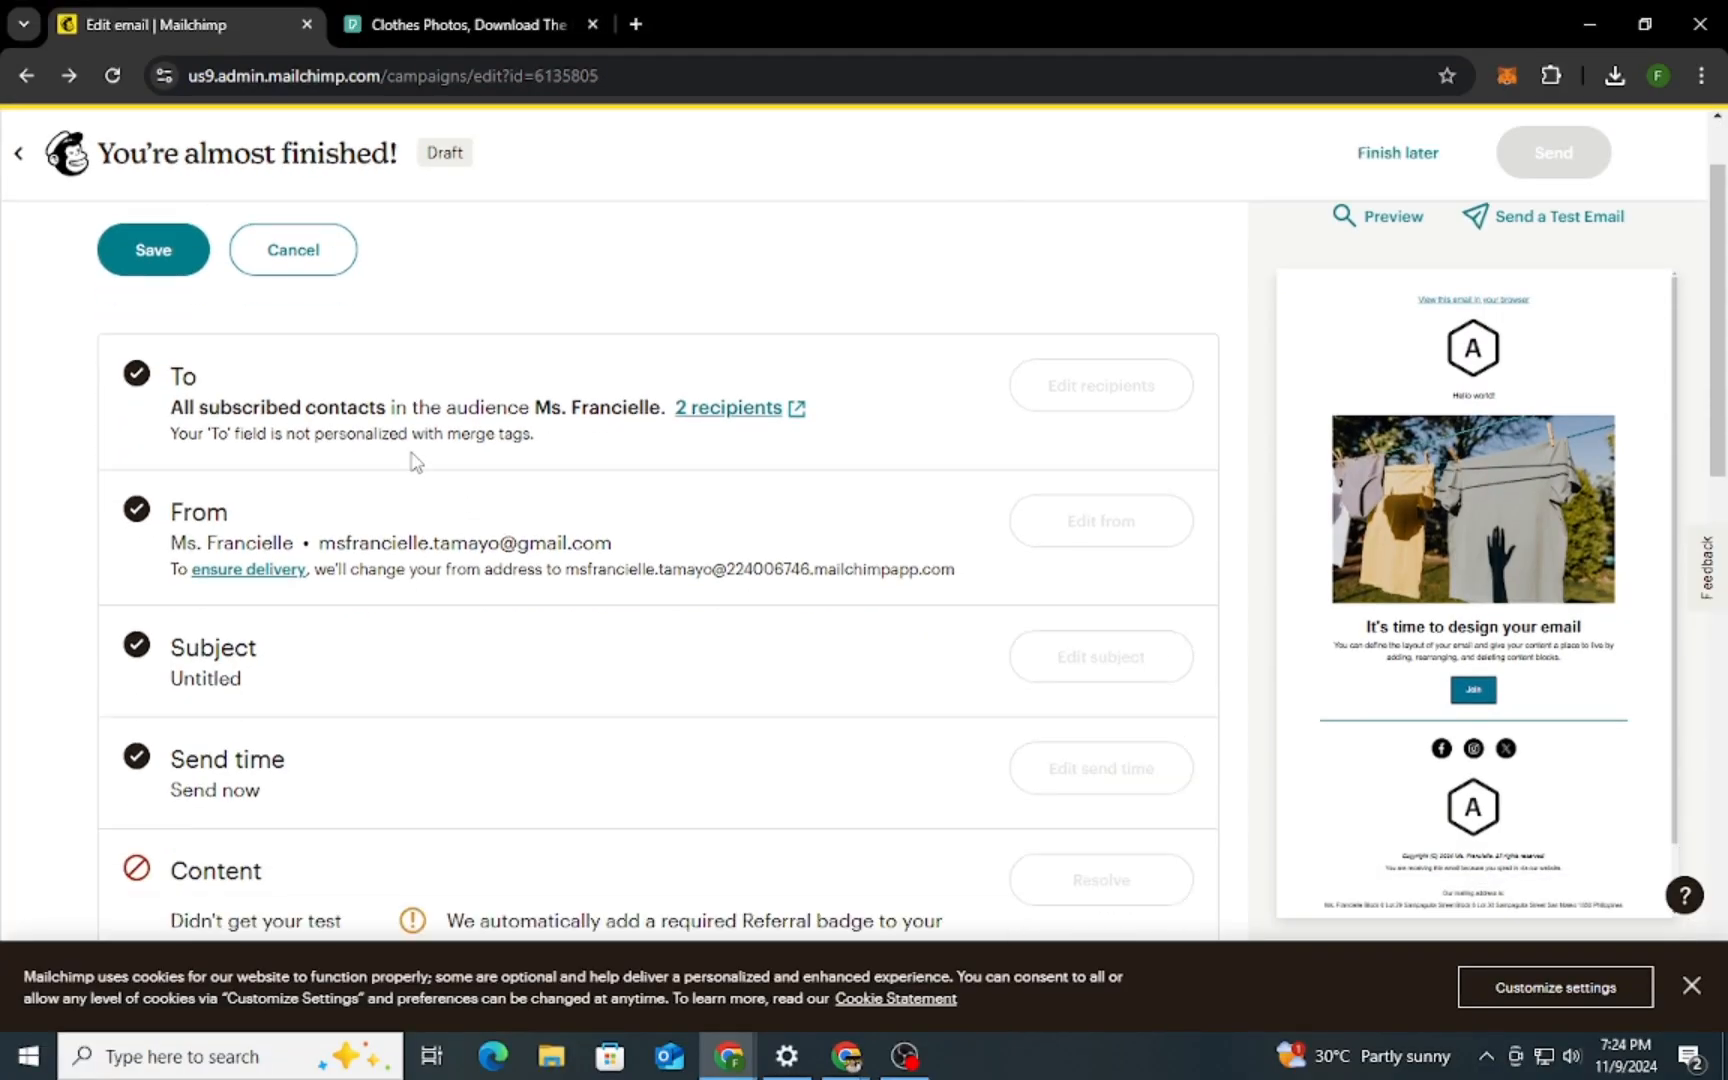
scroll(486, 680, "down", 2)
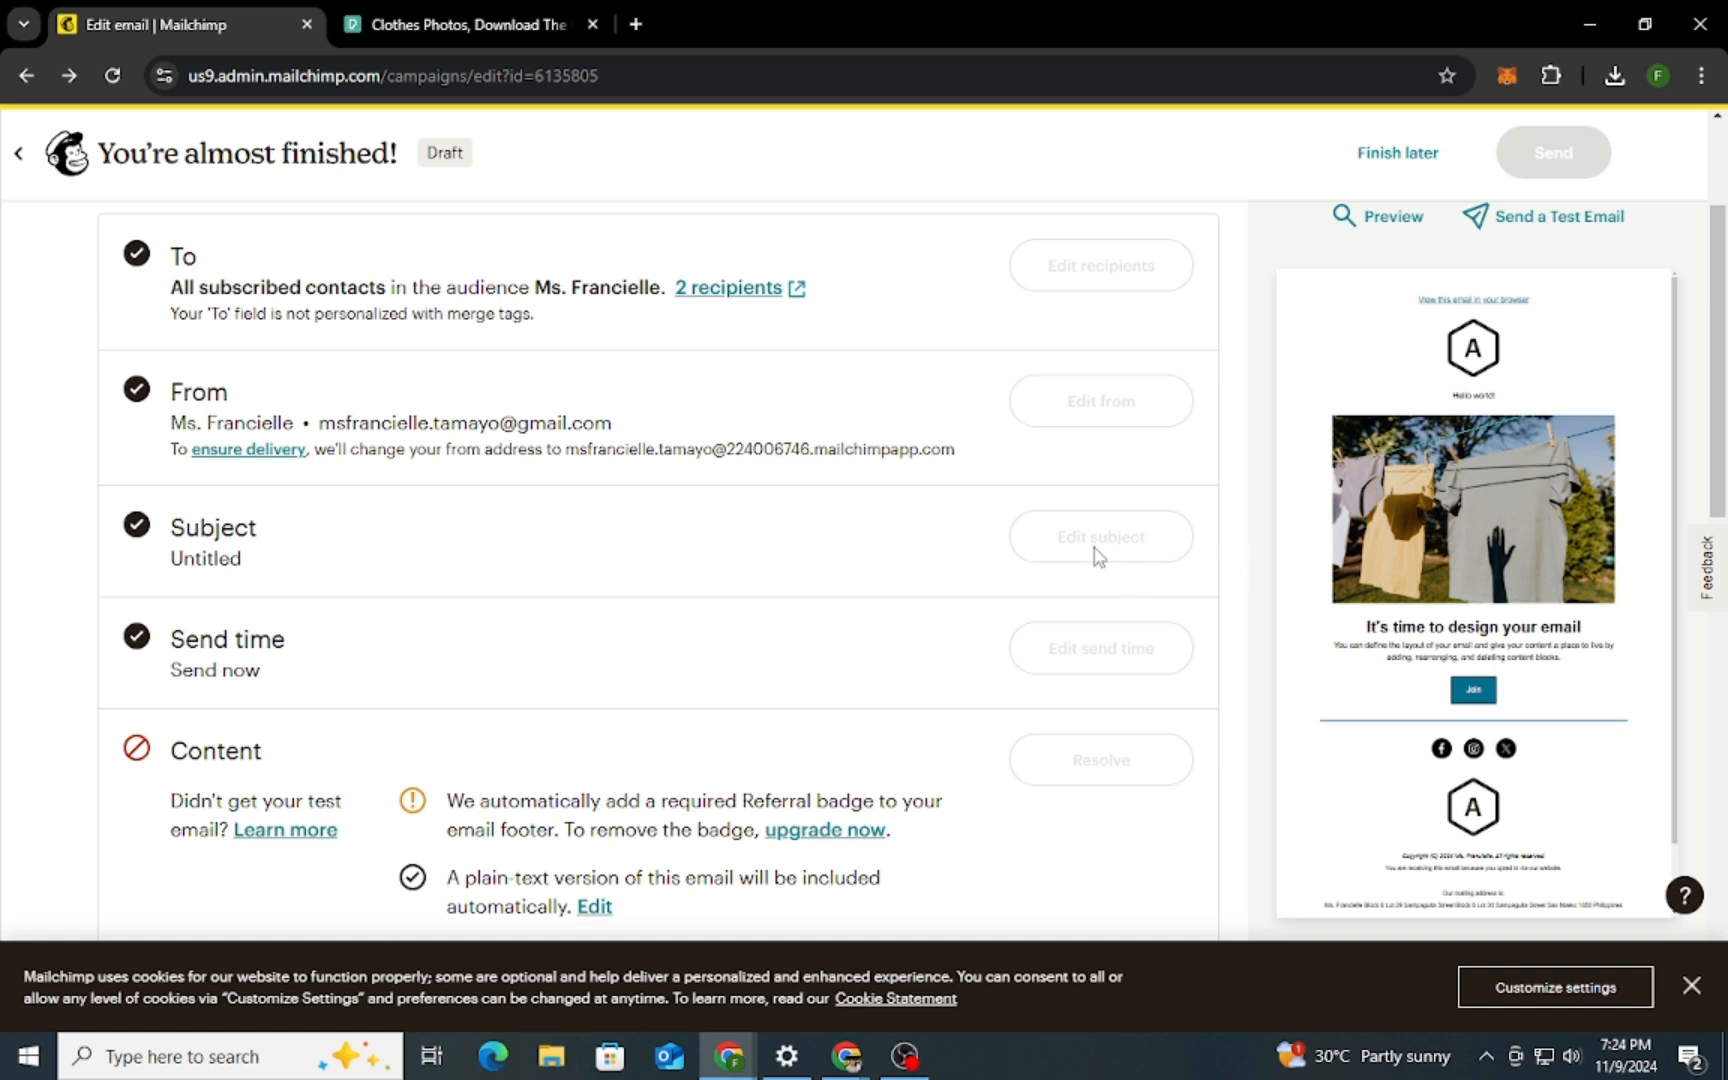
scroll(905, 596, "up", 2)
scroll(866, 590, "down", 7)
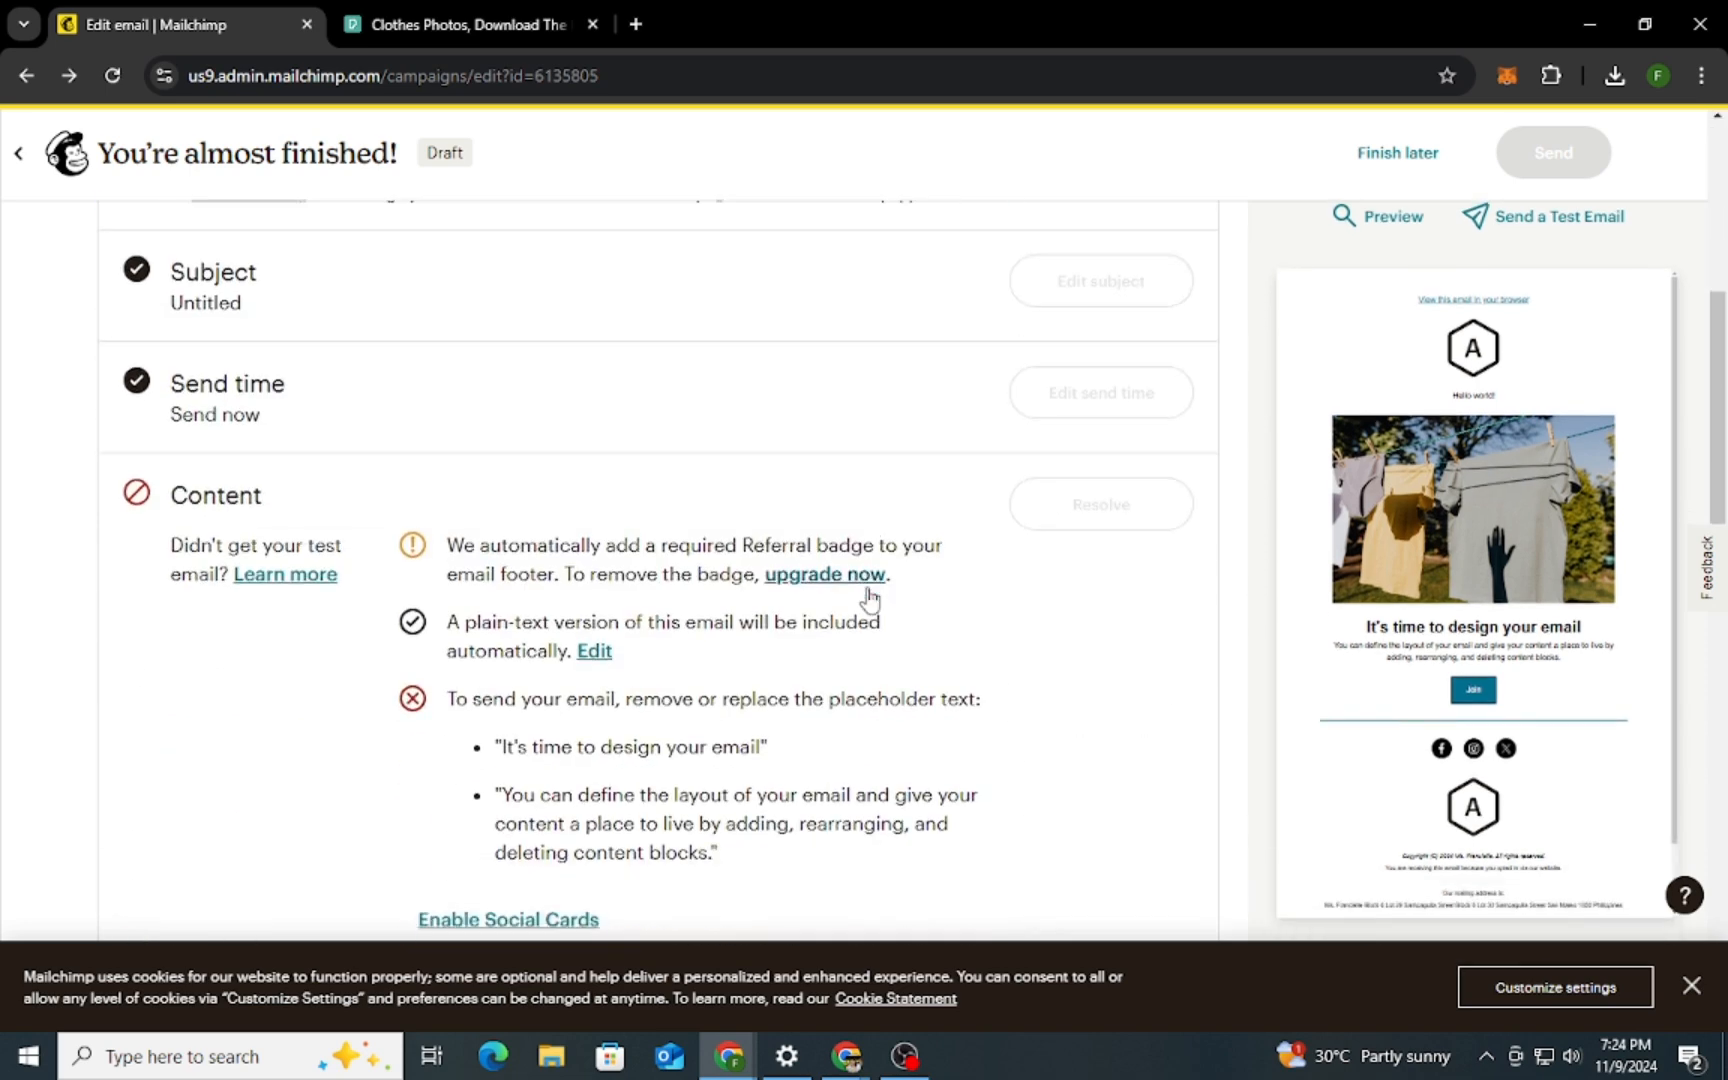
scroll(866, 596, "down", 3)
scroll(864, 594, "up", 10)
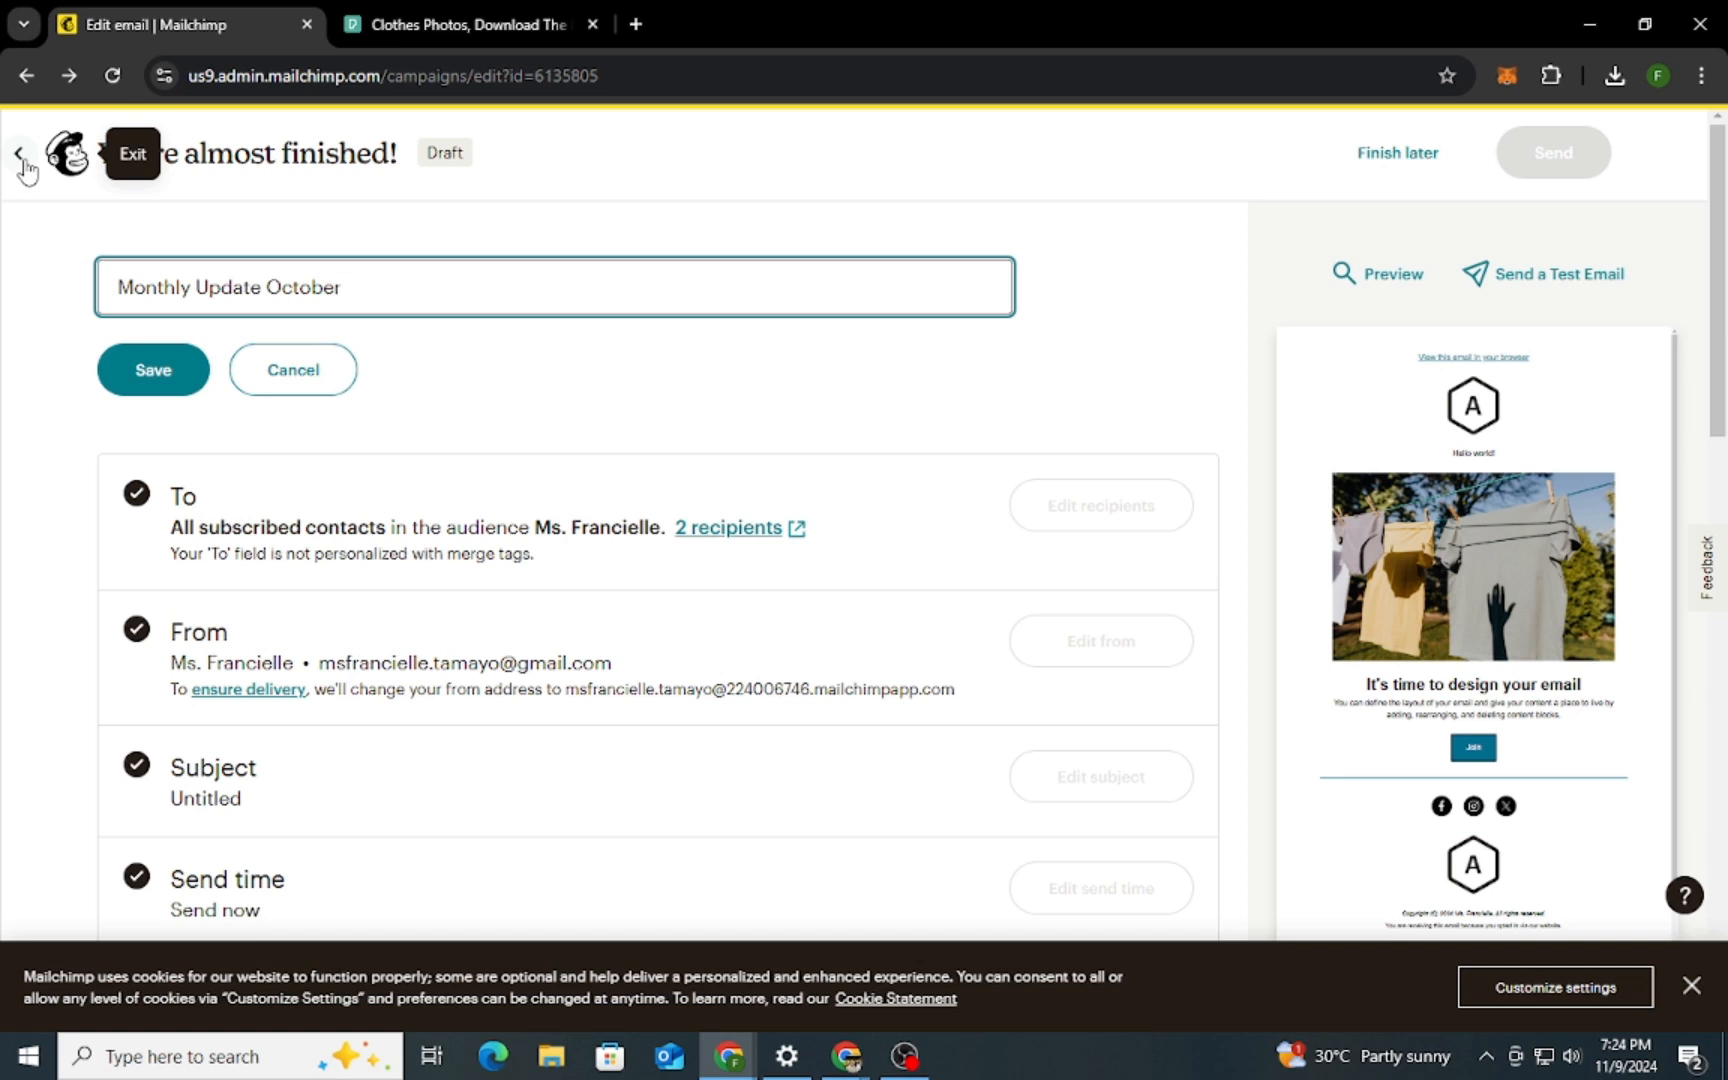
left_click(170, 370)
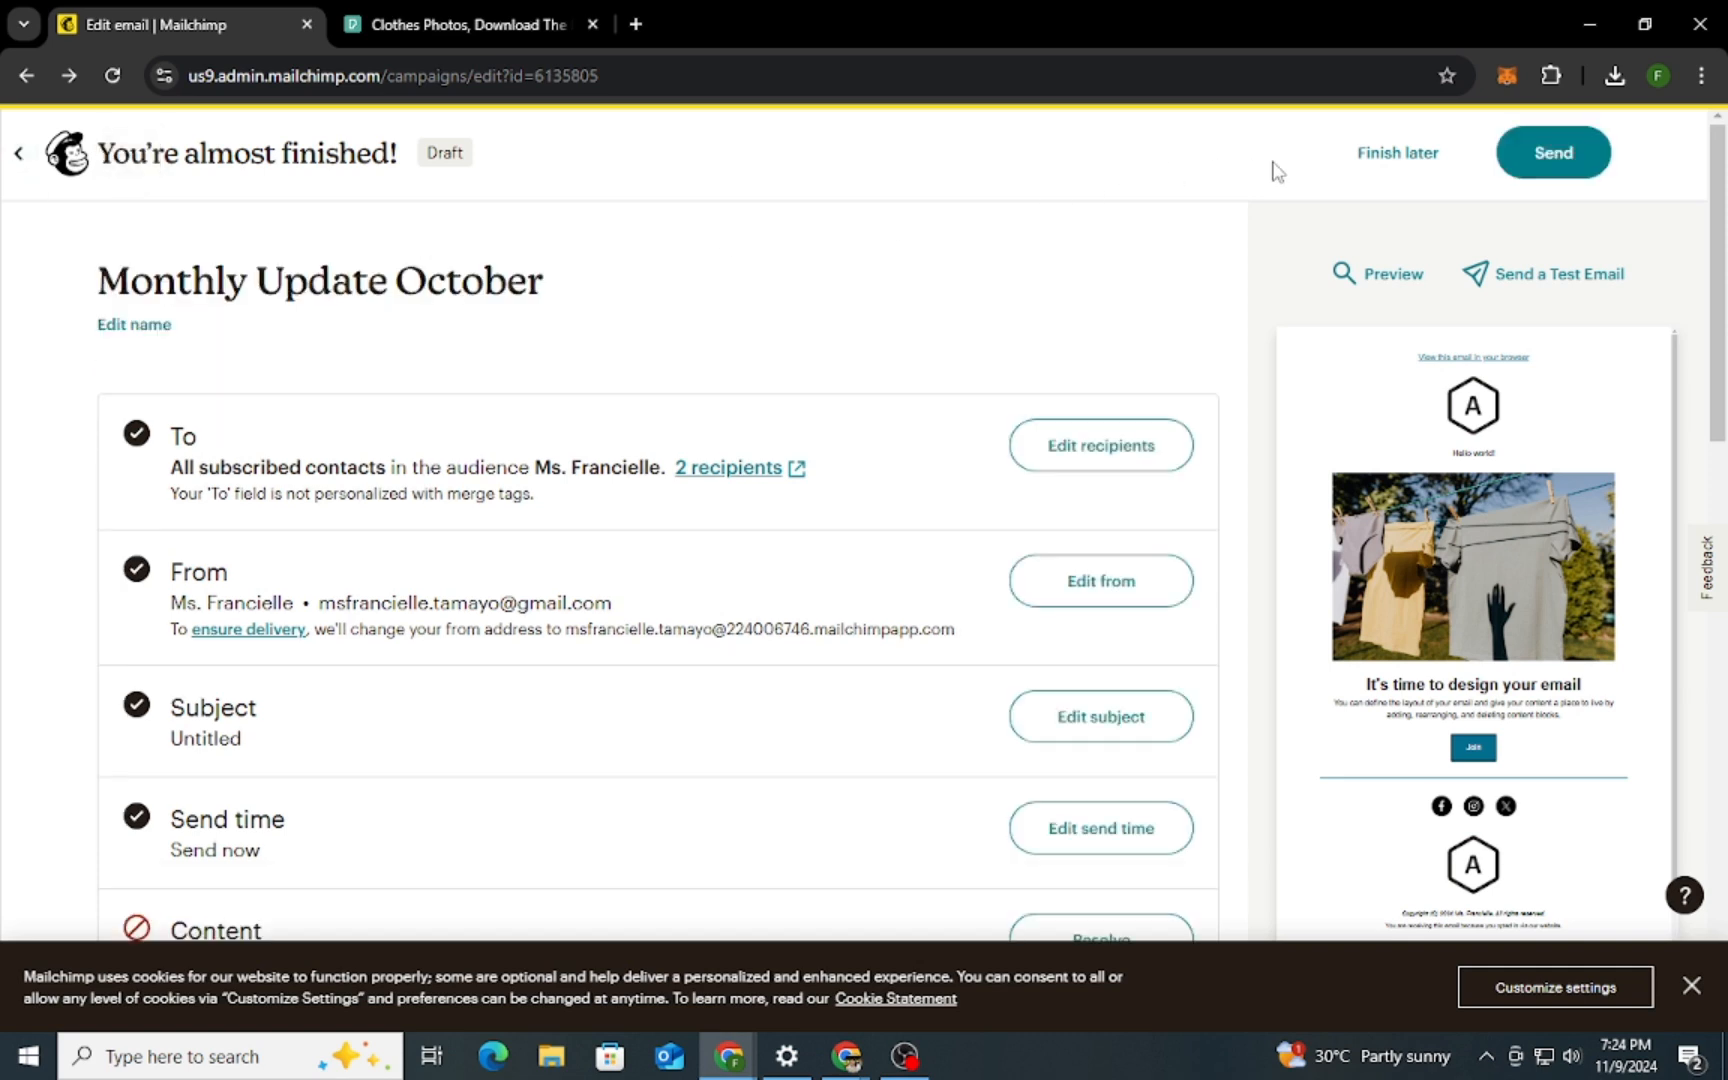
Set the email's subject line to "October News and Exciting Offers Inside!" and save it
scroll(1076, 582, "down", 3)
left_click(1125, 488)
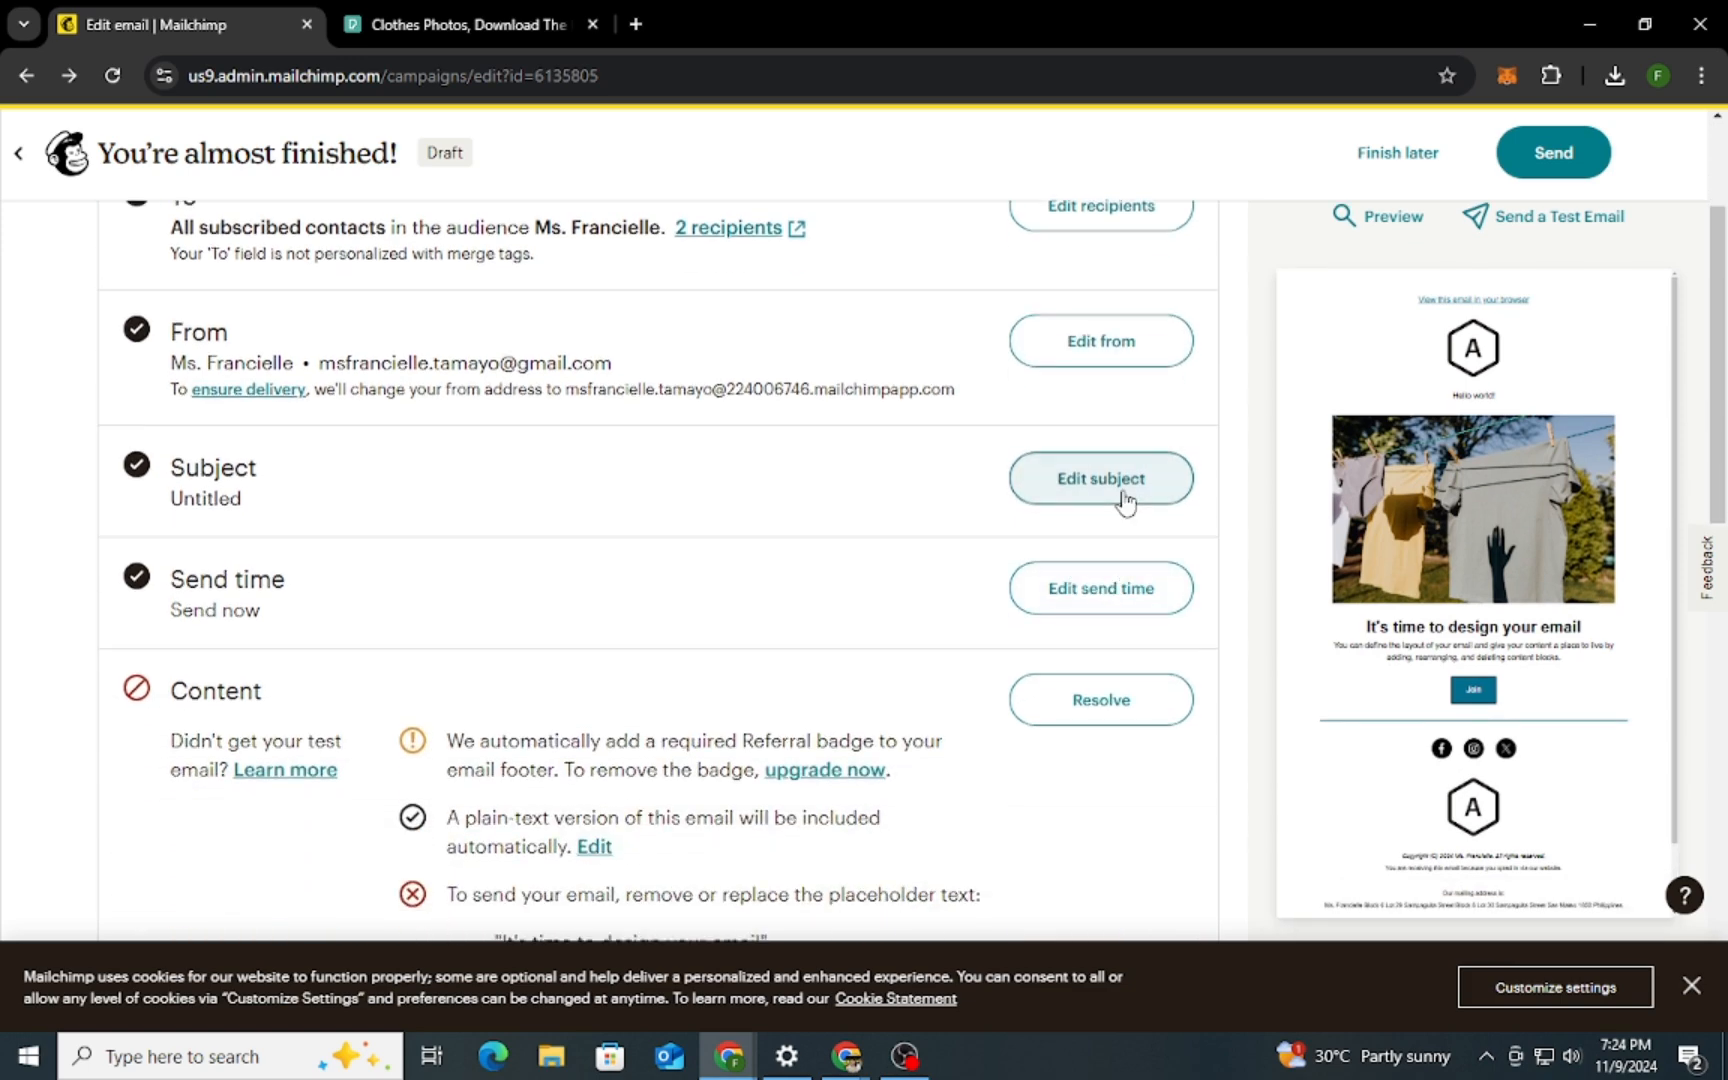
scroll(430, 540, "down", 1)
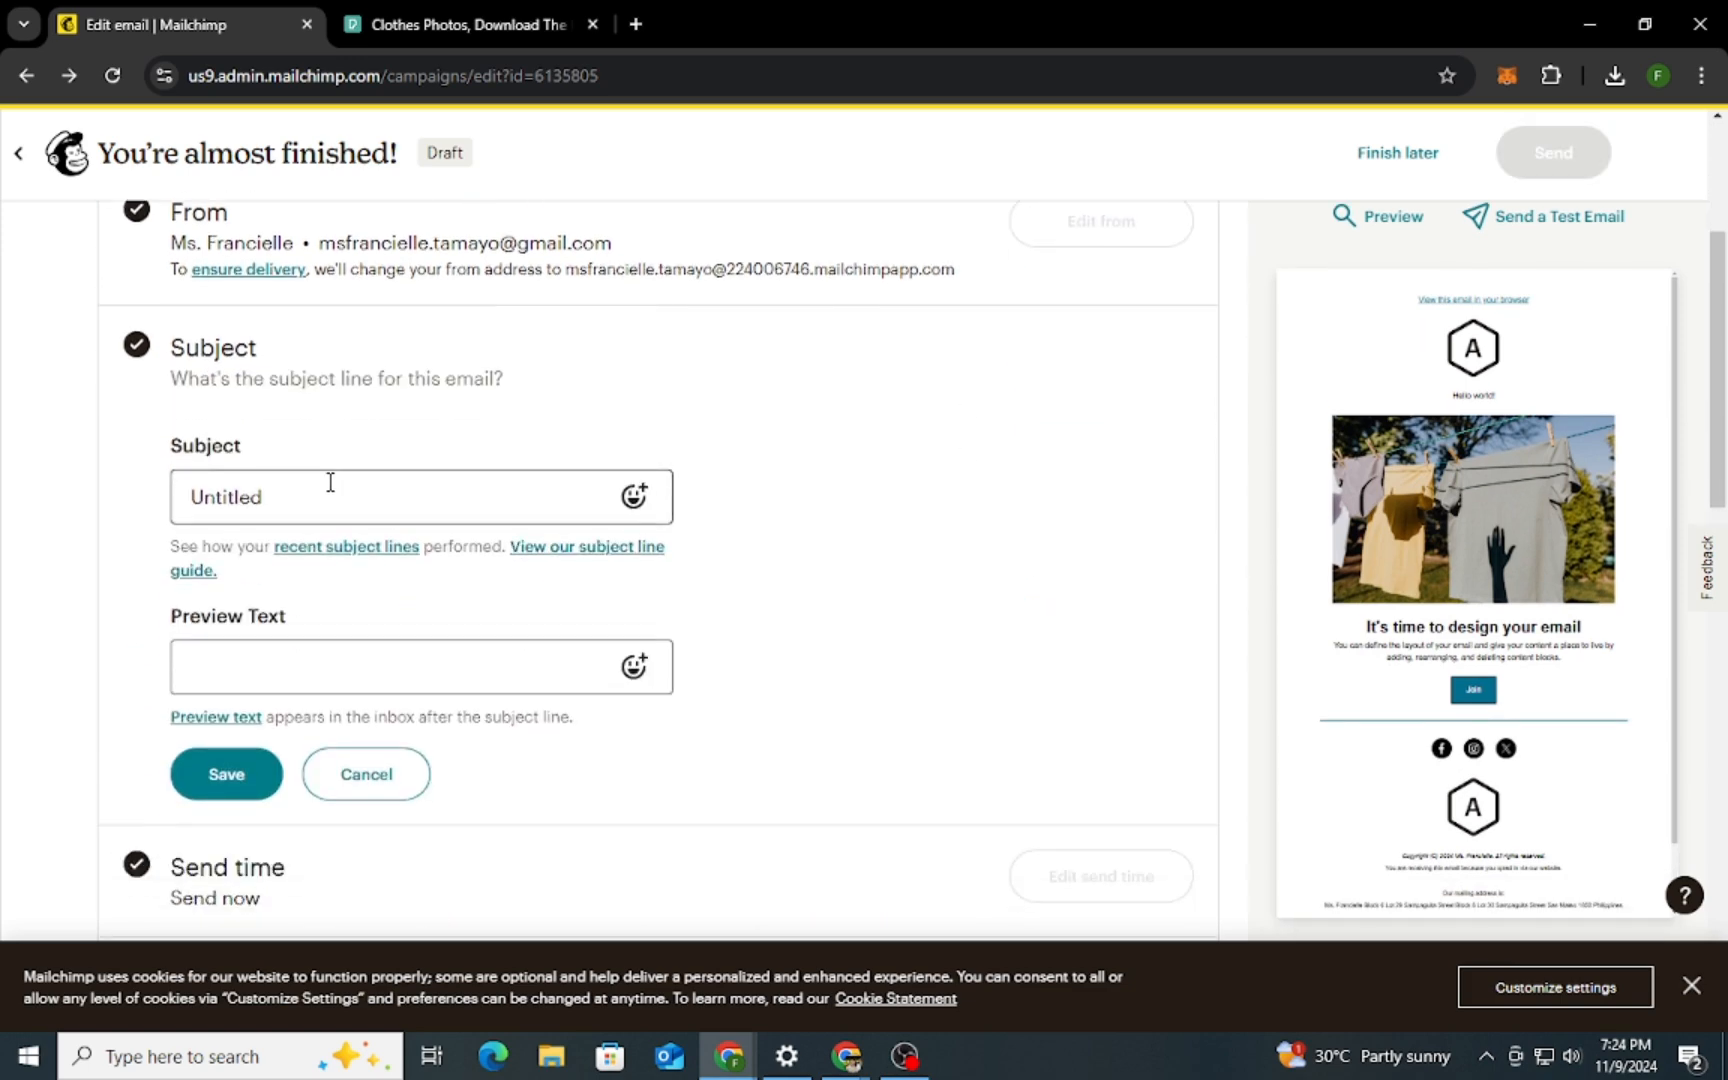
left_click(330, 483)
left_click_drag(248, 487, 190, 487)
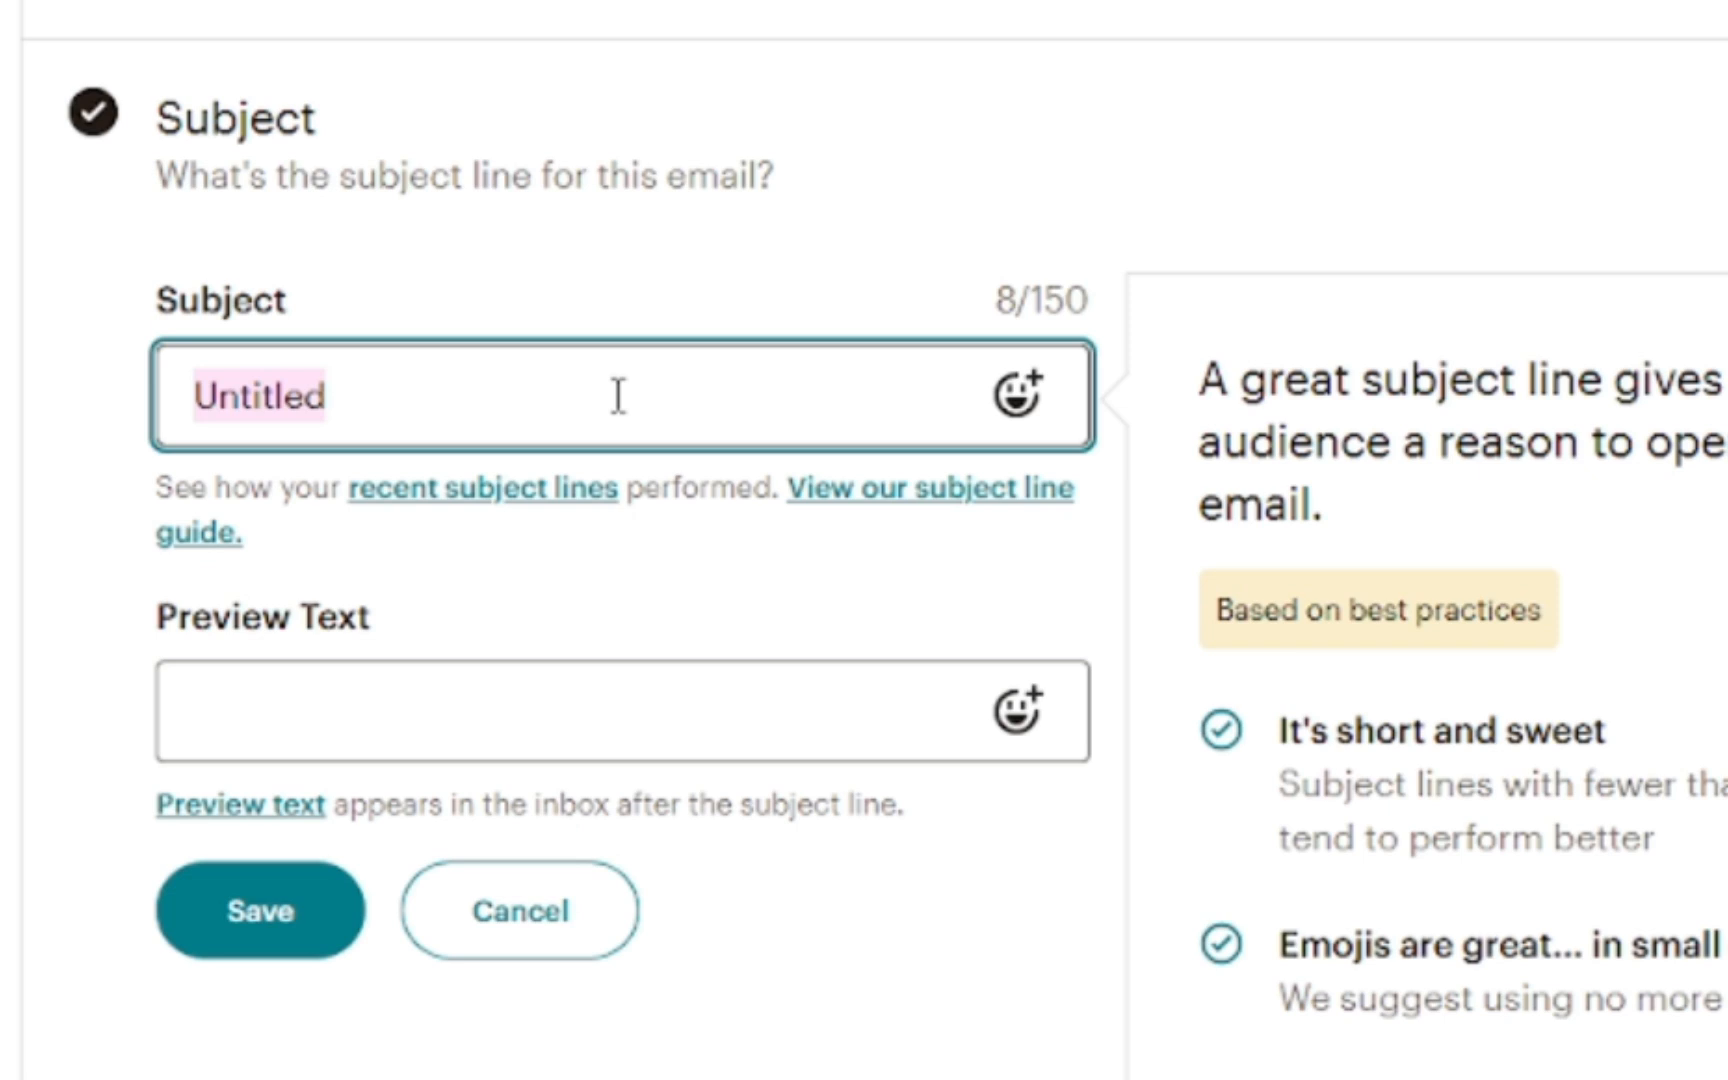
type("Octobrt")
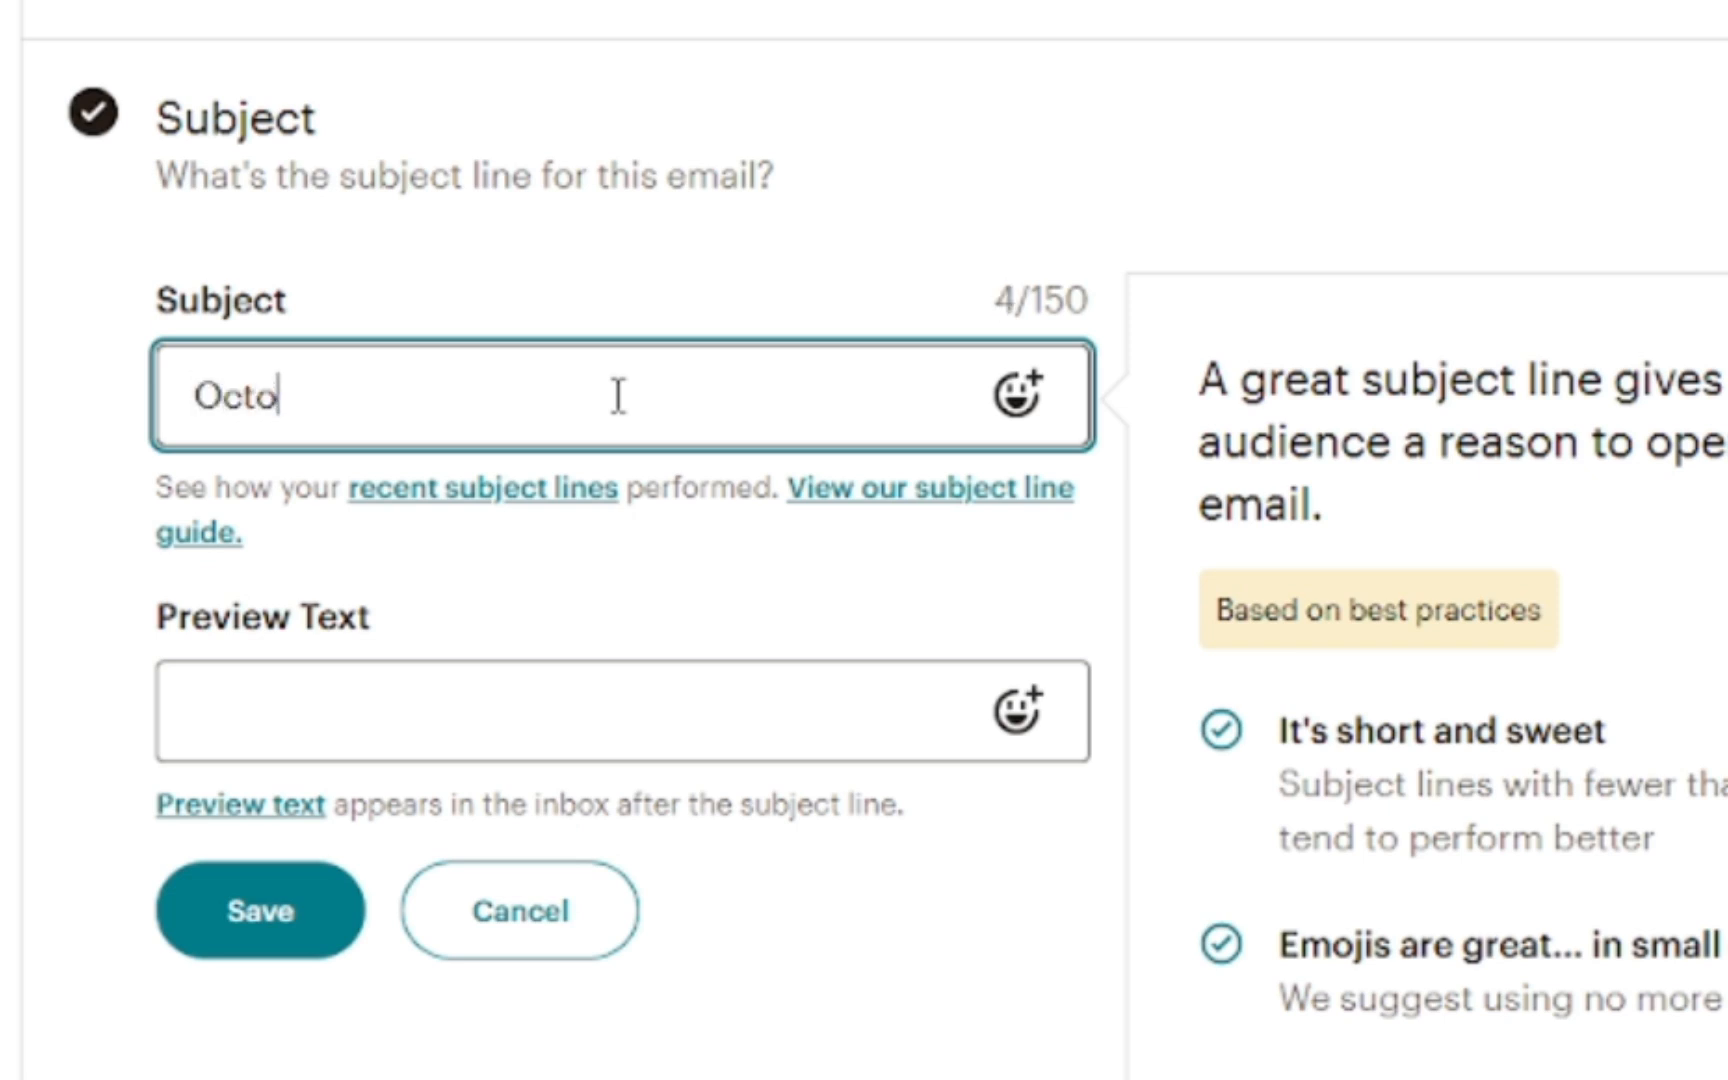
key("BackSpace")
key("BackSpace")
type("er")
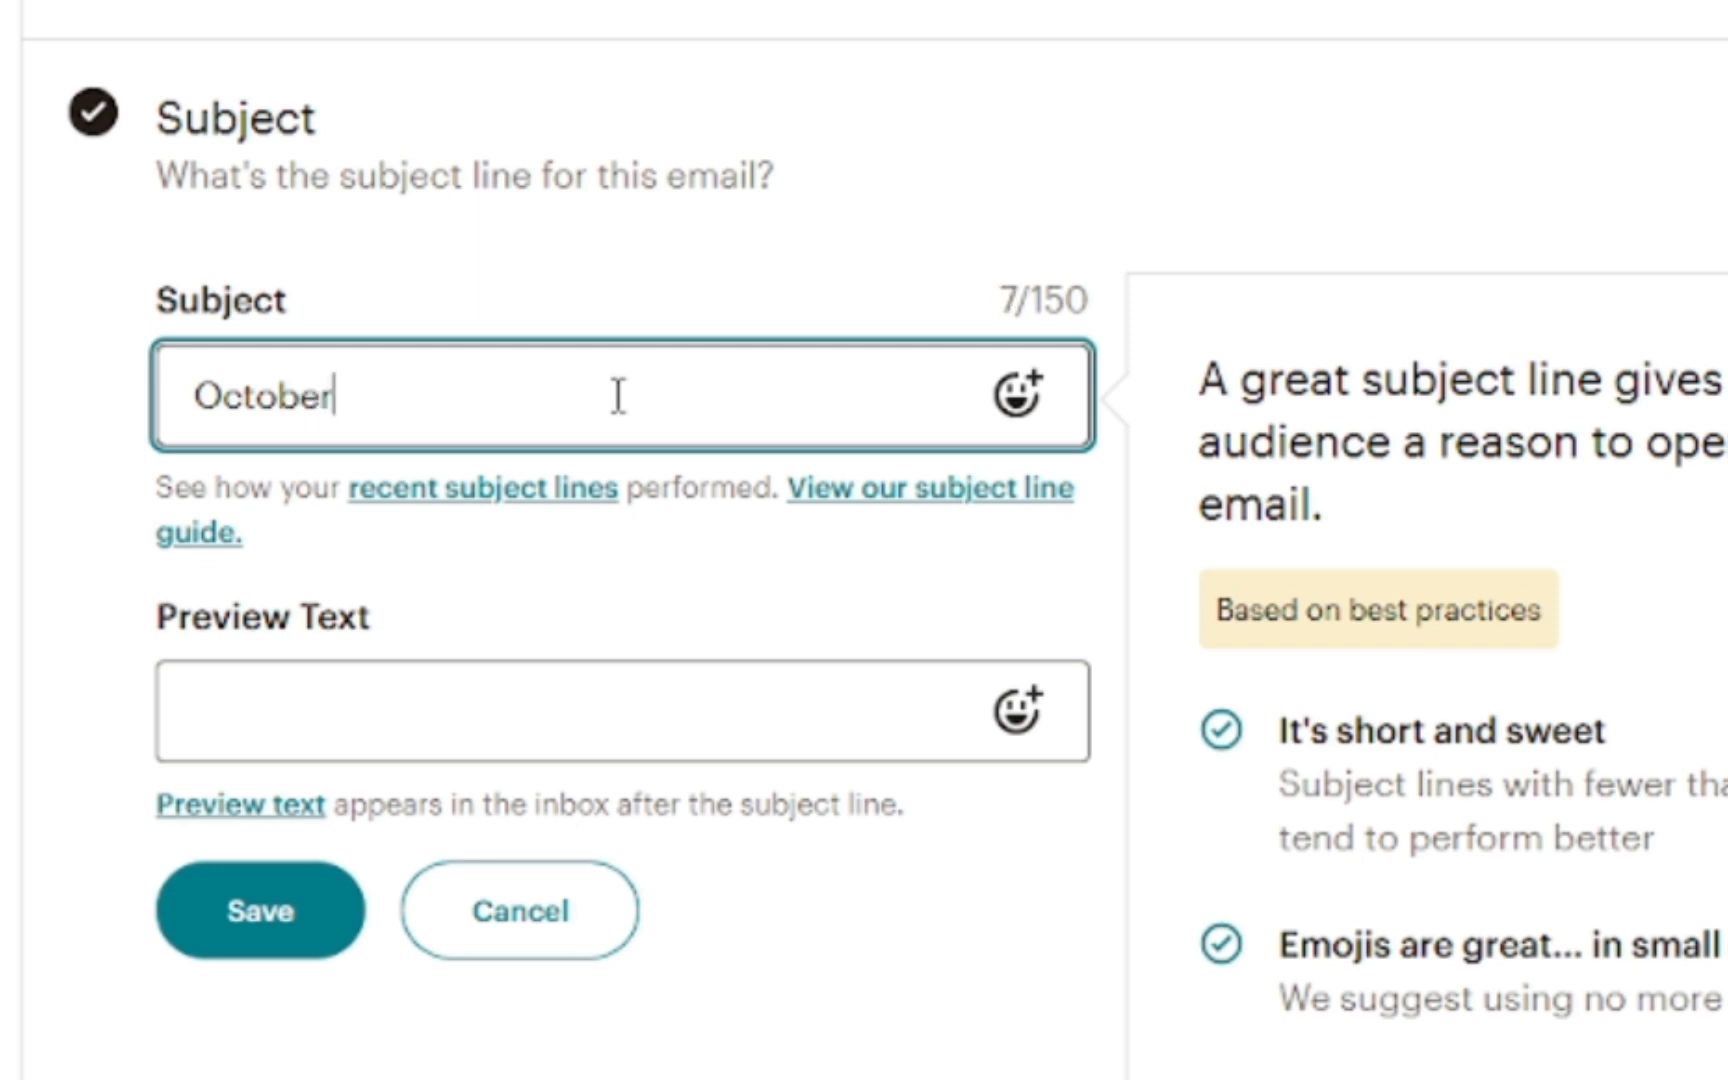
type(" News an")
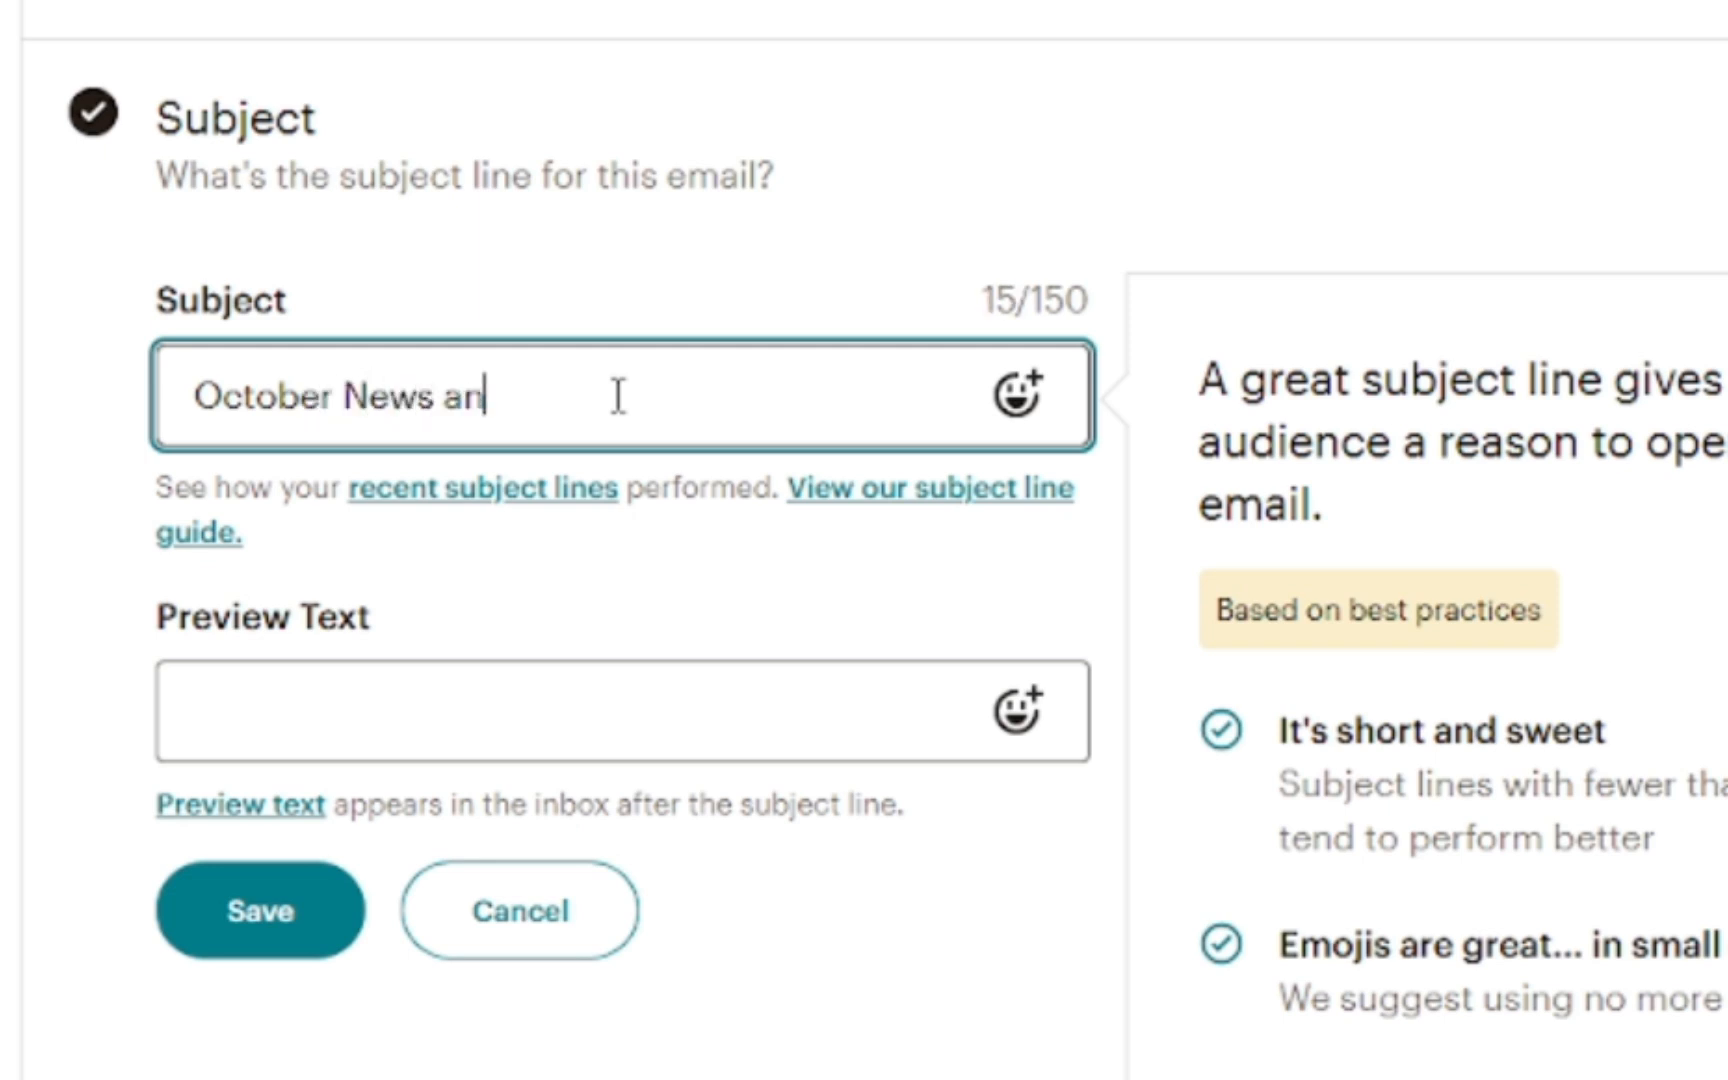
type("d Exc")
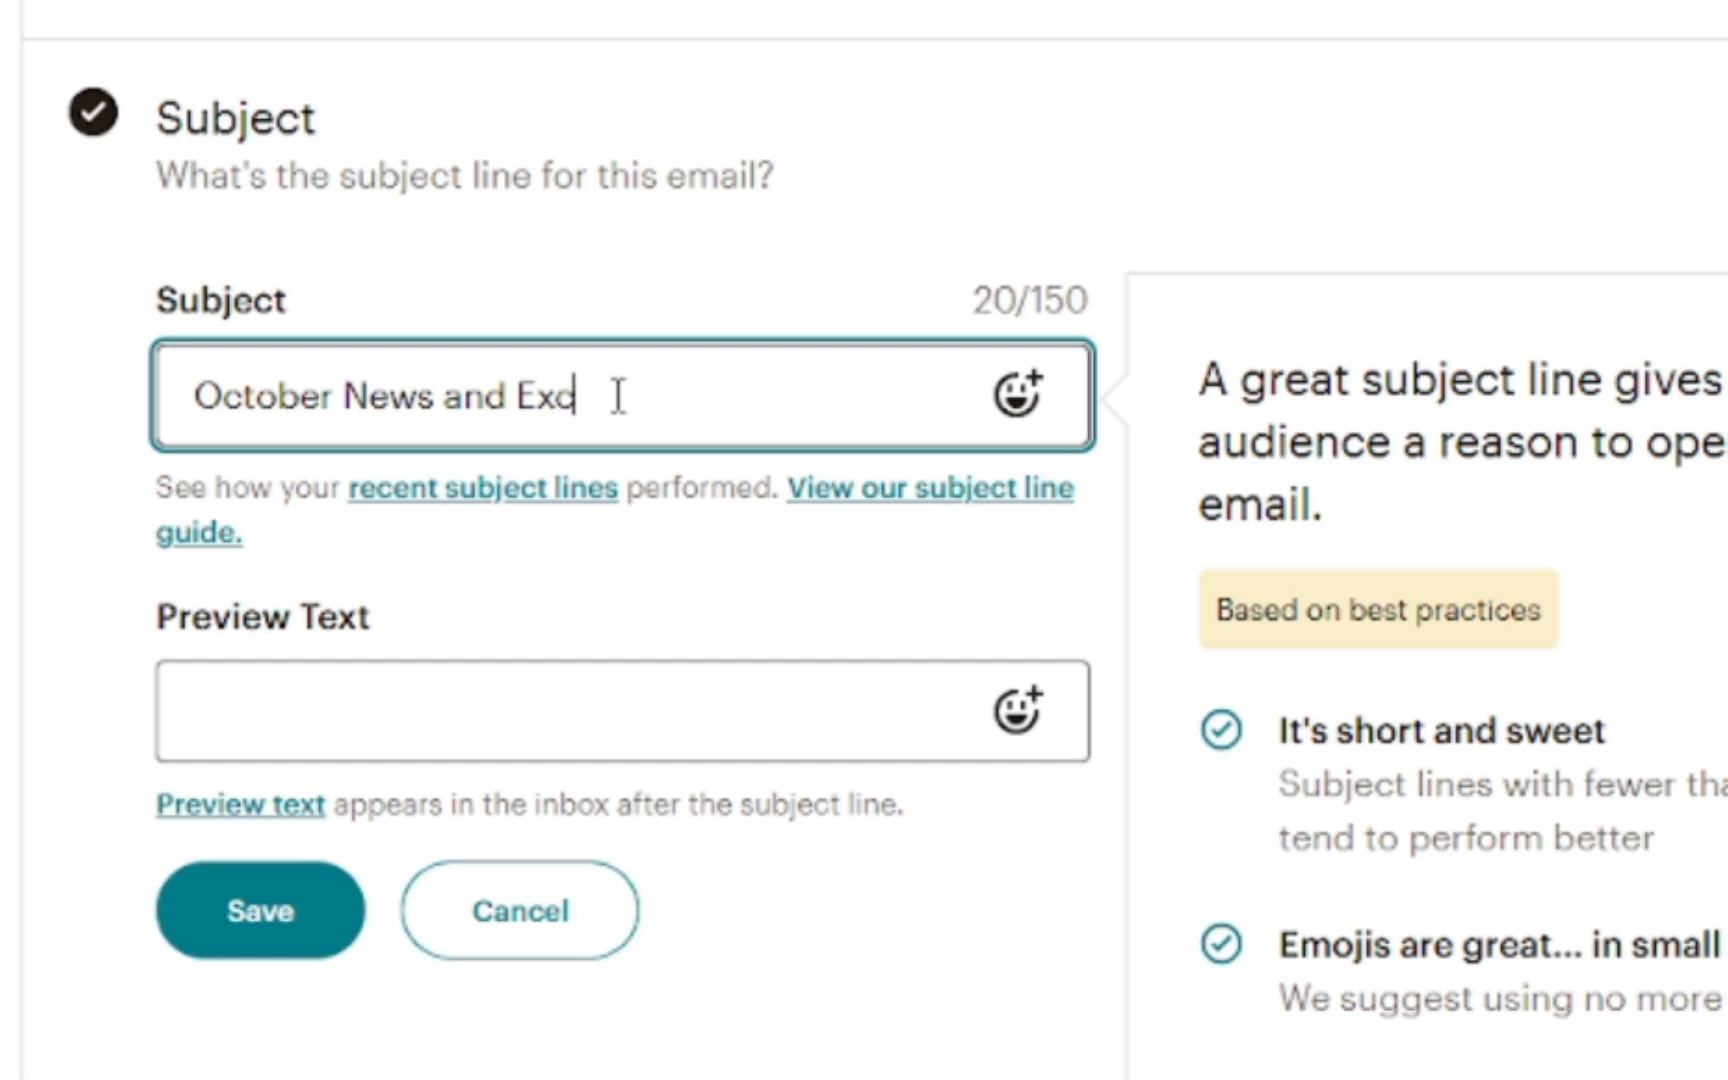
type("iting Of")
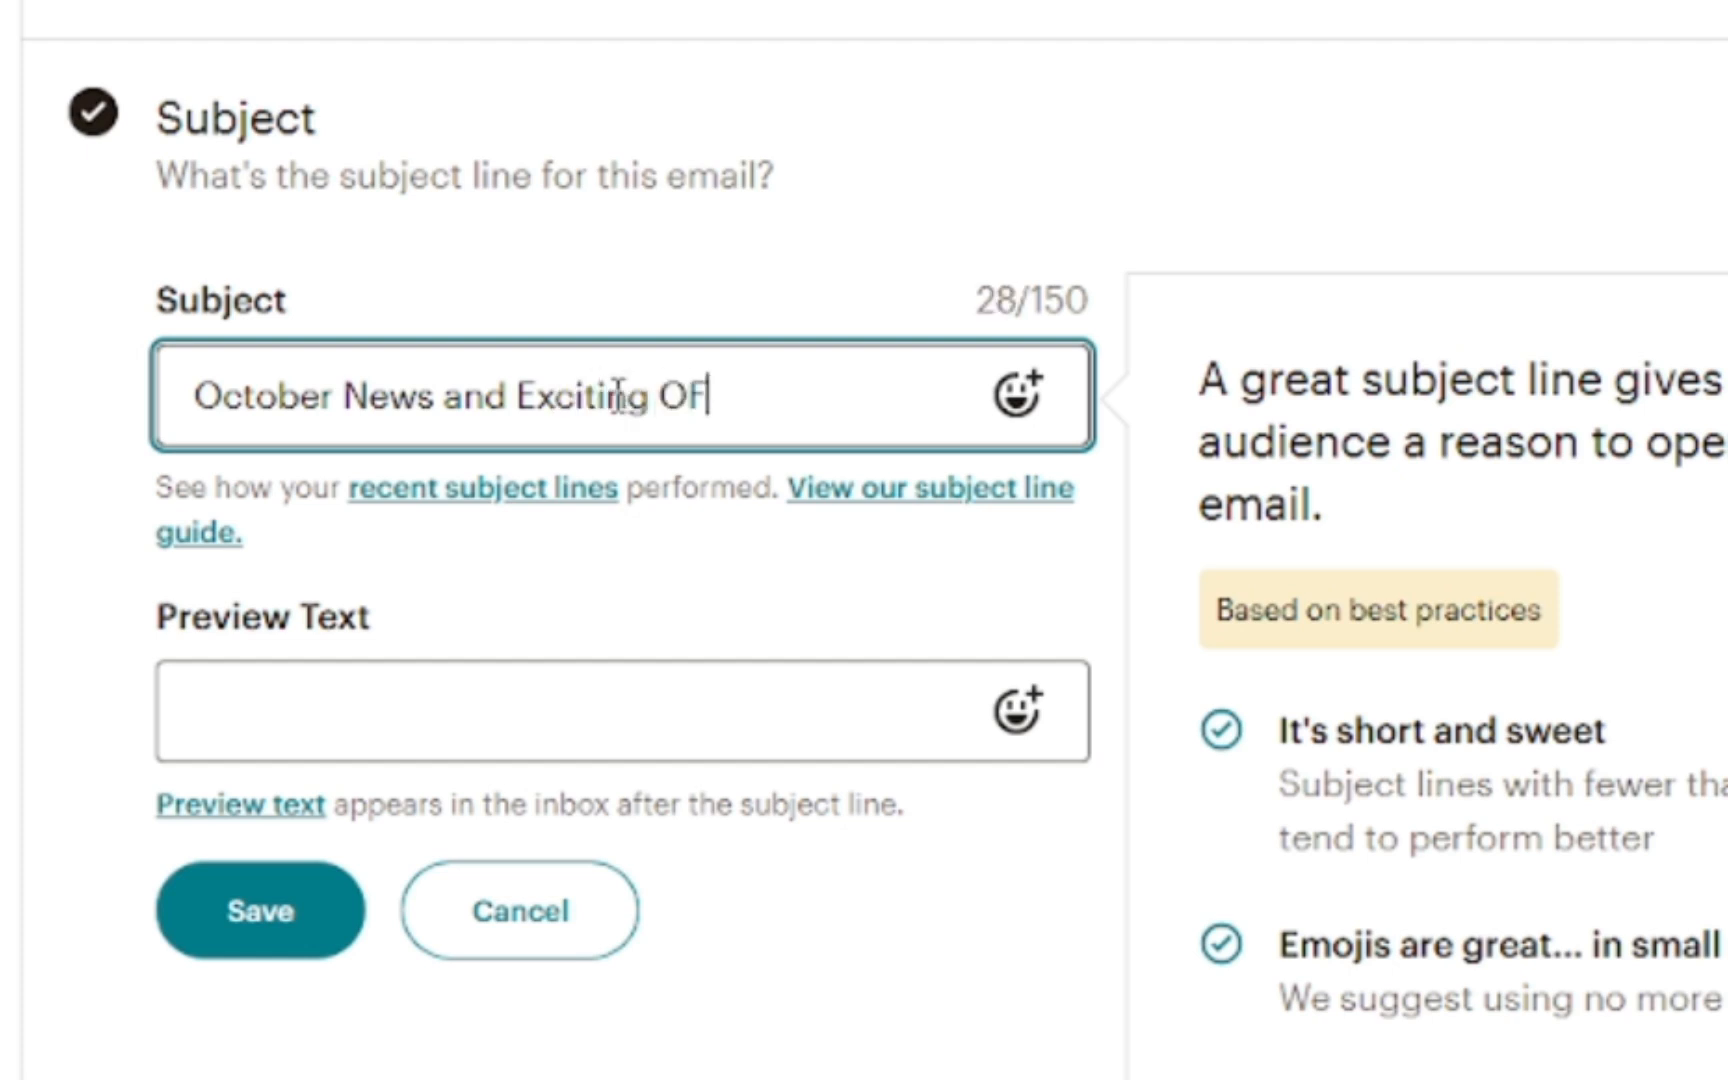
type("fers Inside")
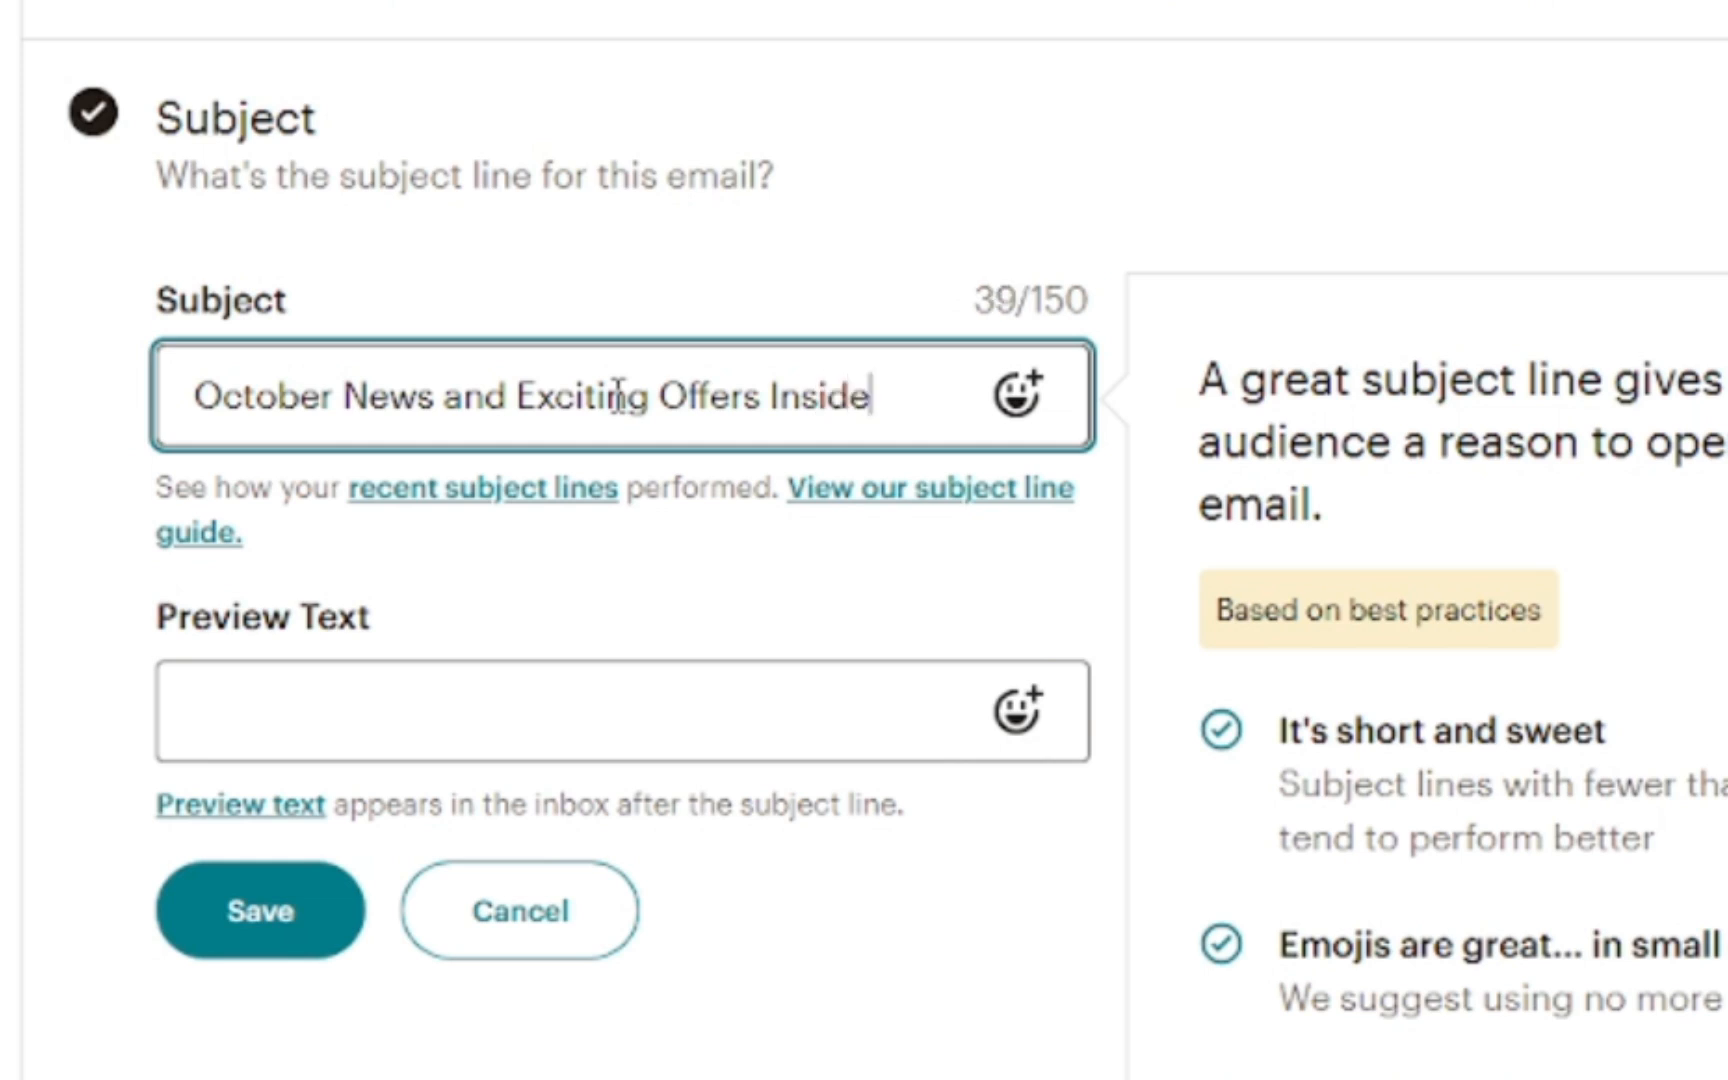
type("!")
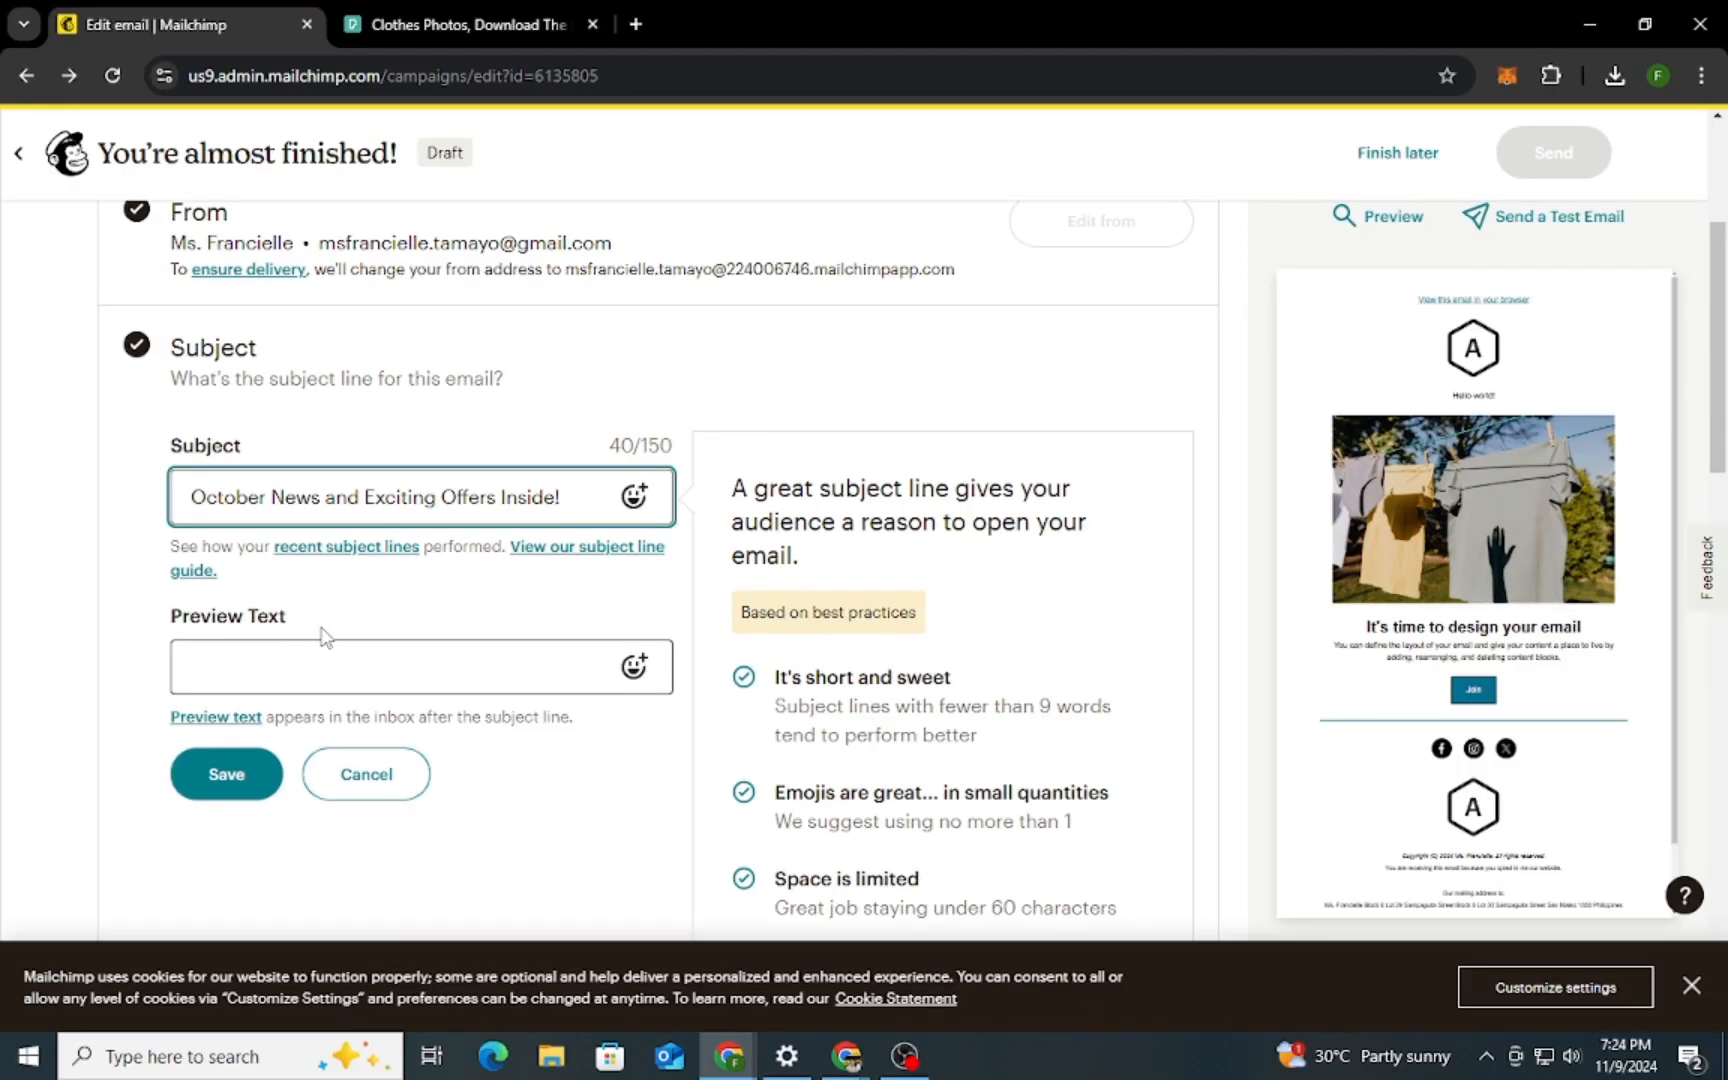
scroll(442, 649, "down", 2)
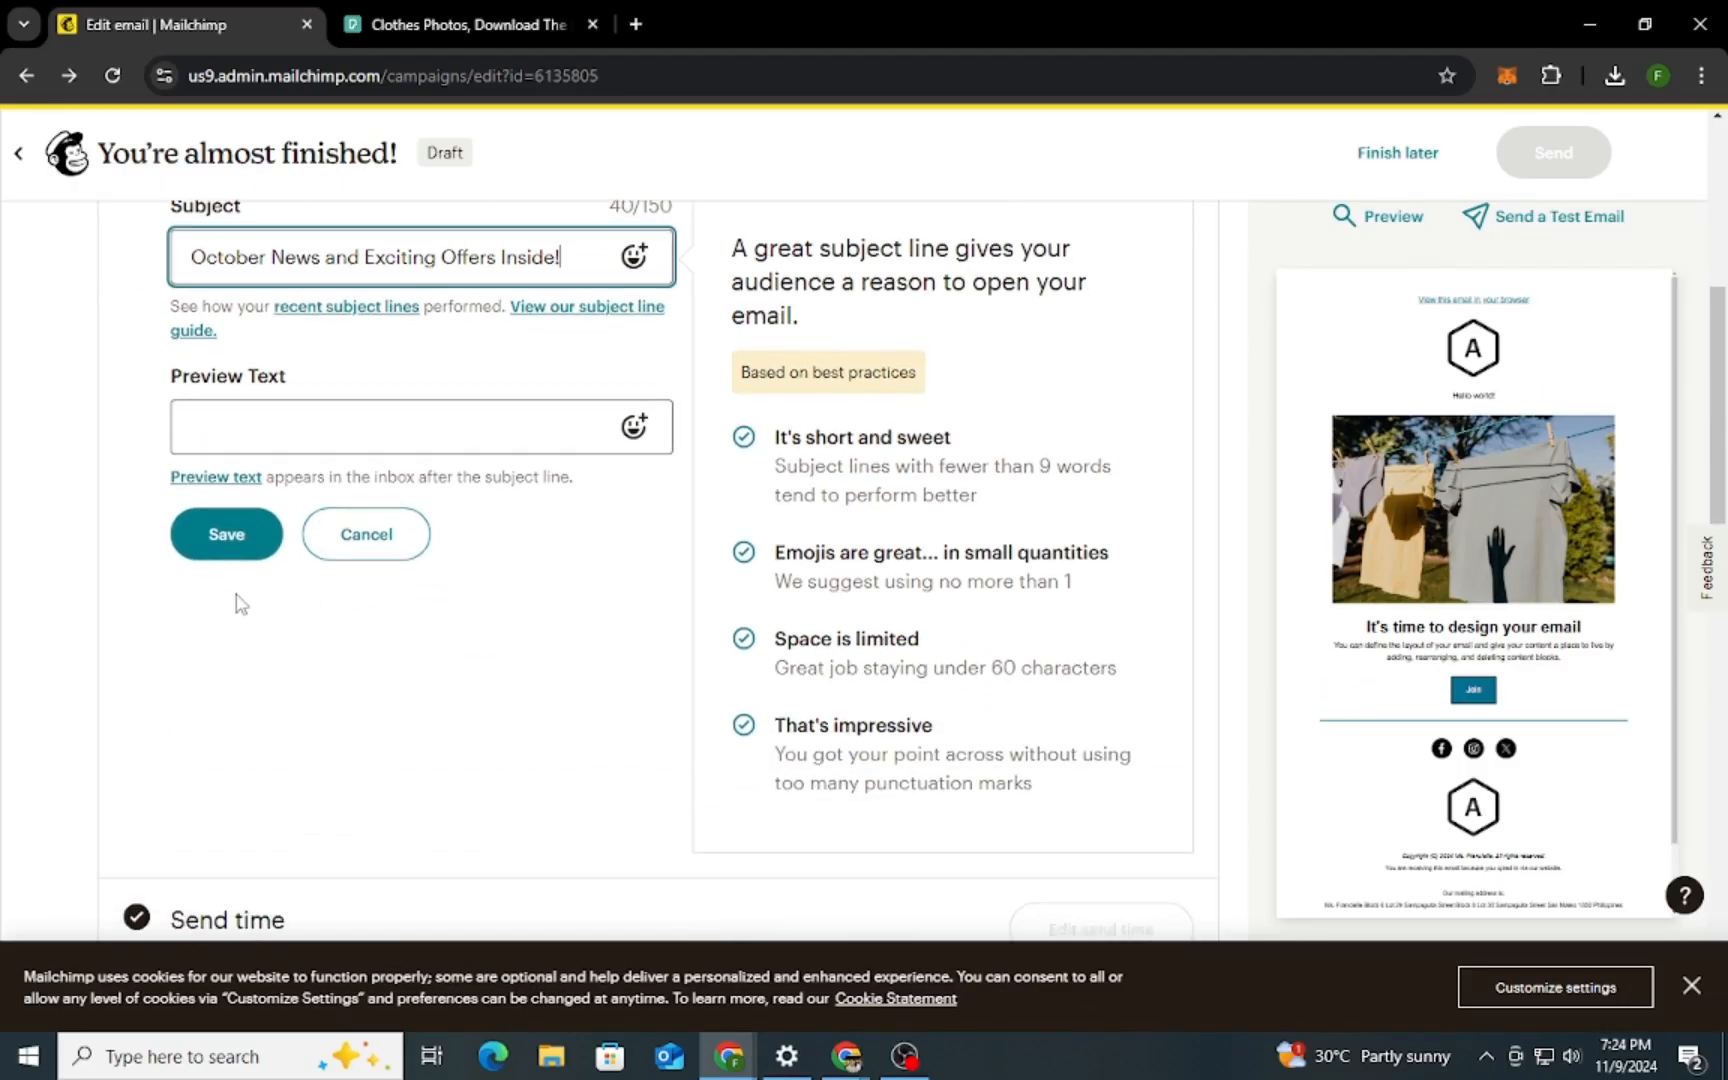
left_click(215, 540)
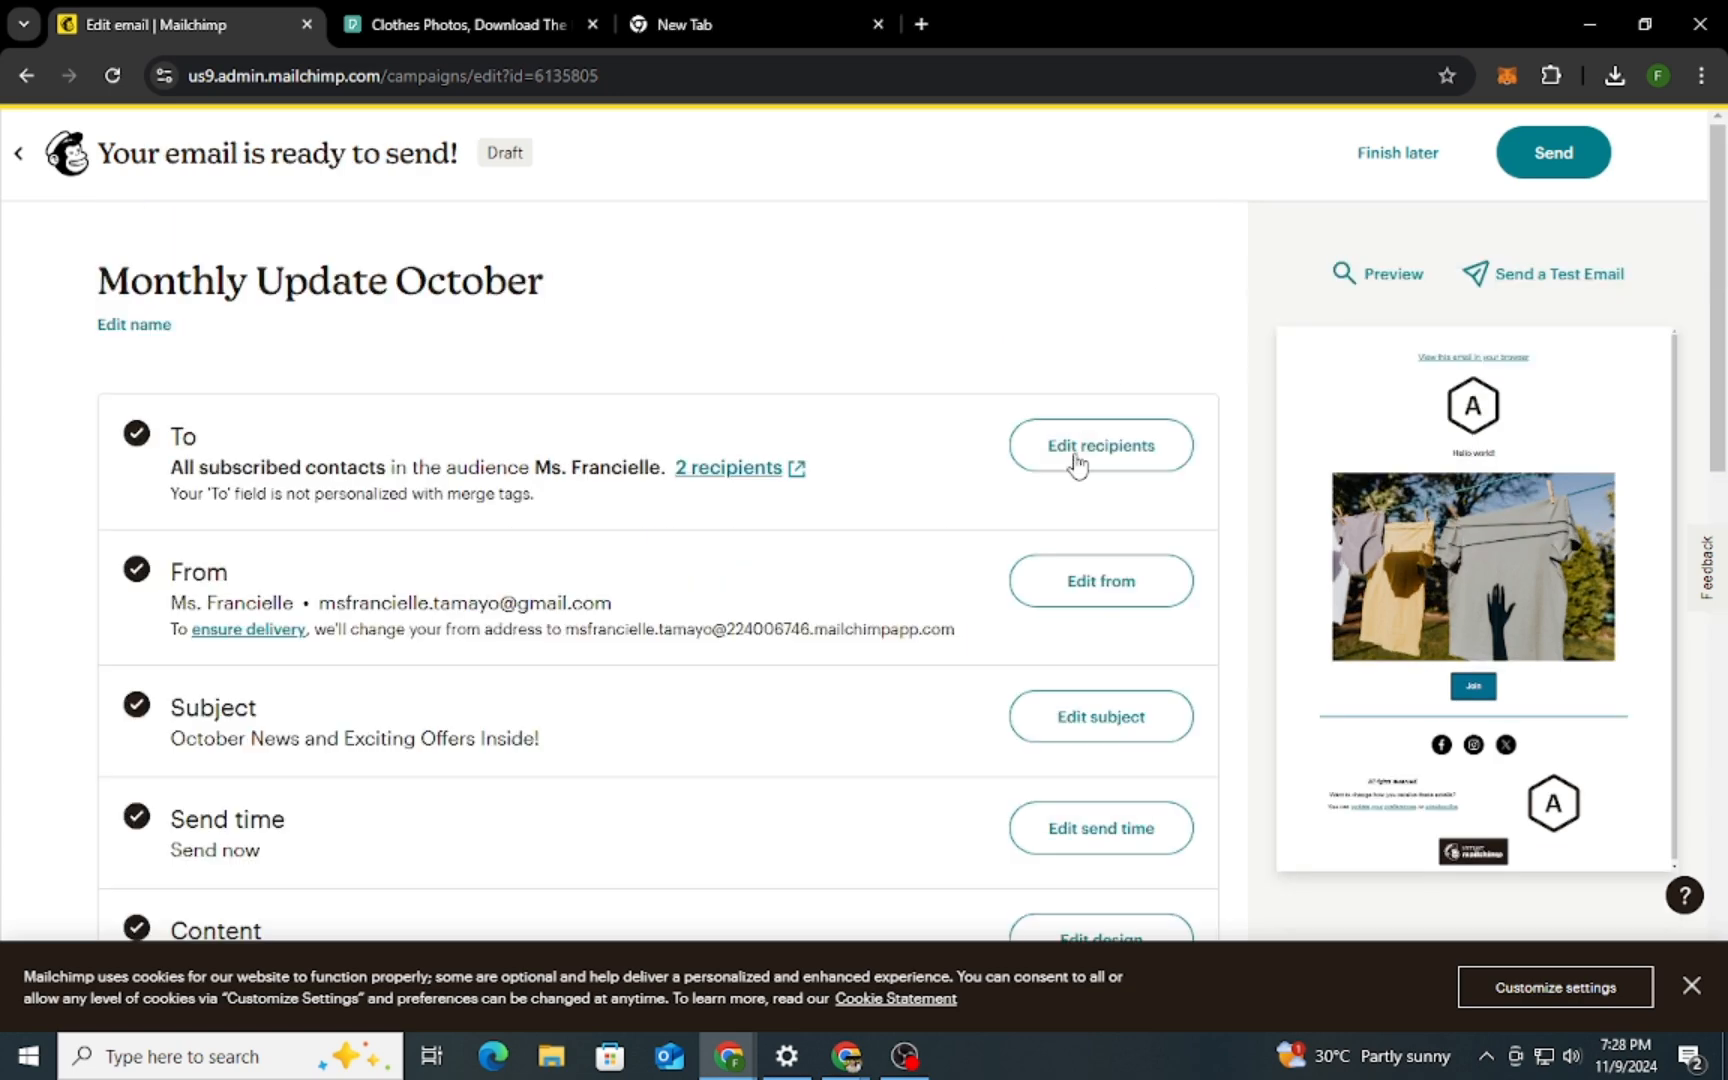
Send the Monthly Update October email to the audience's subscribers now
scroll(1075, 470, "down", 3)
scroll(1128, 692, "up", 4)
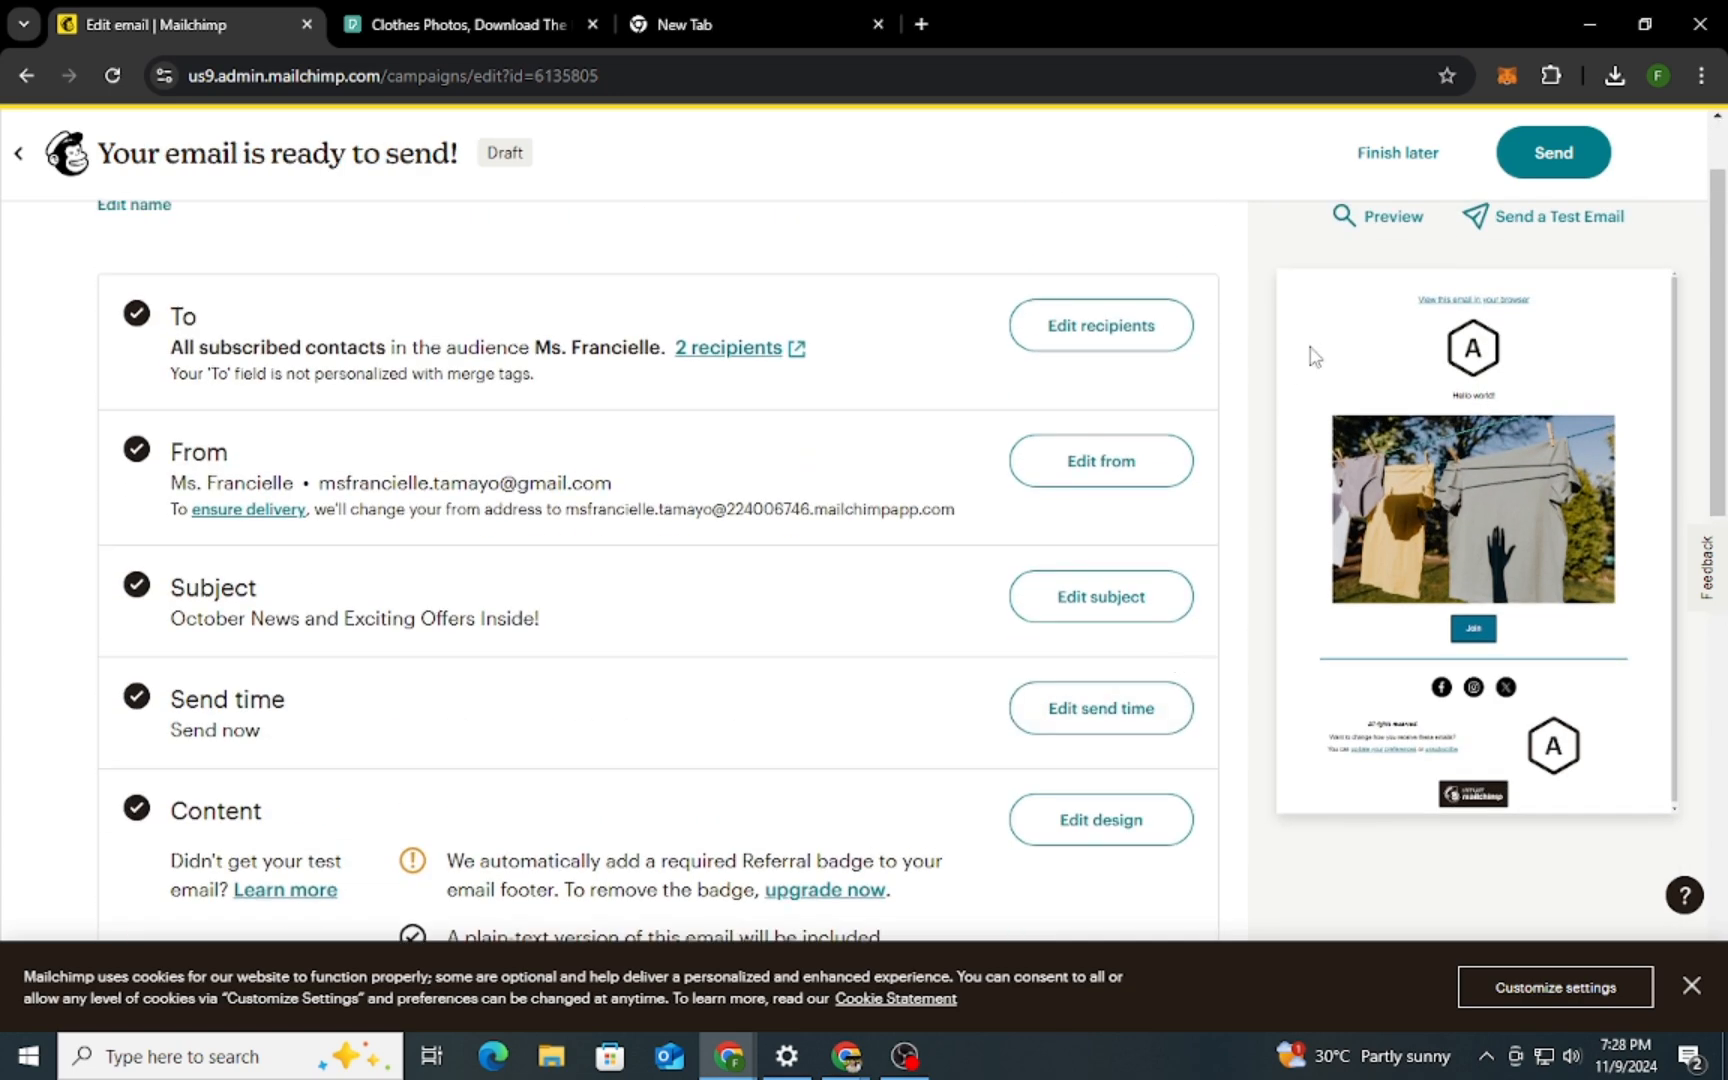
left_click(1553, 152)
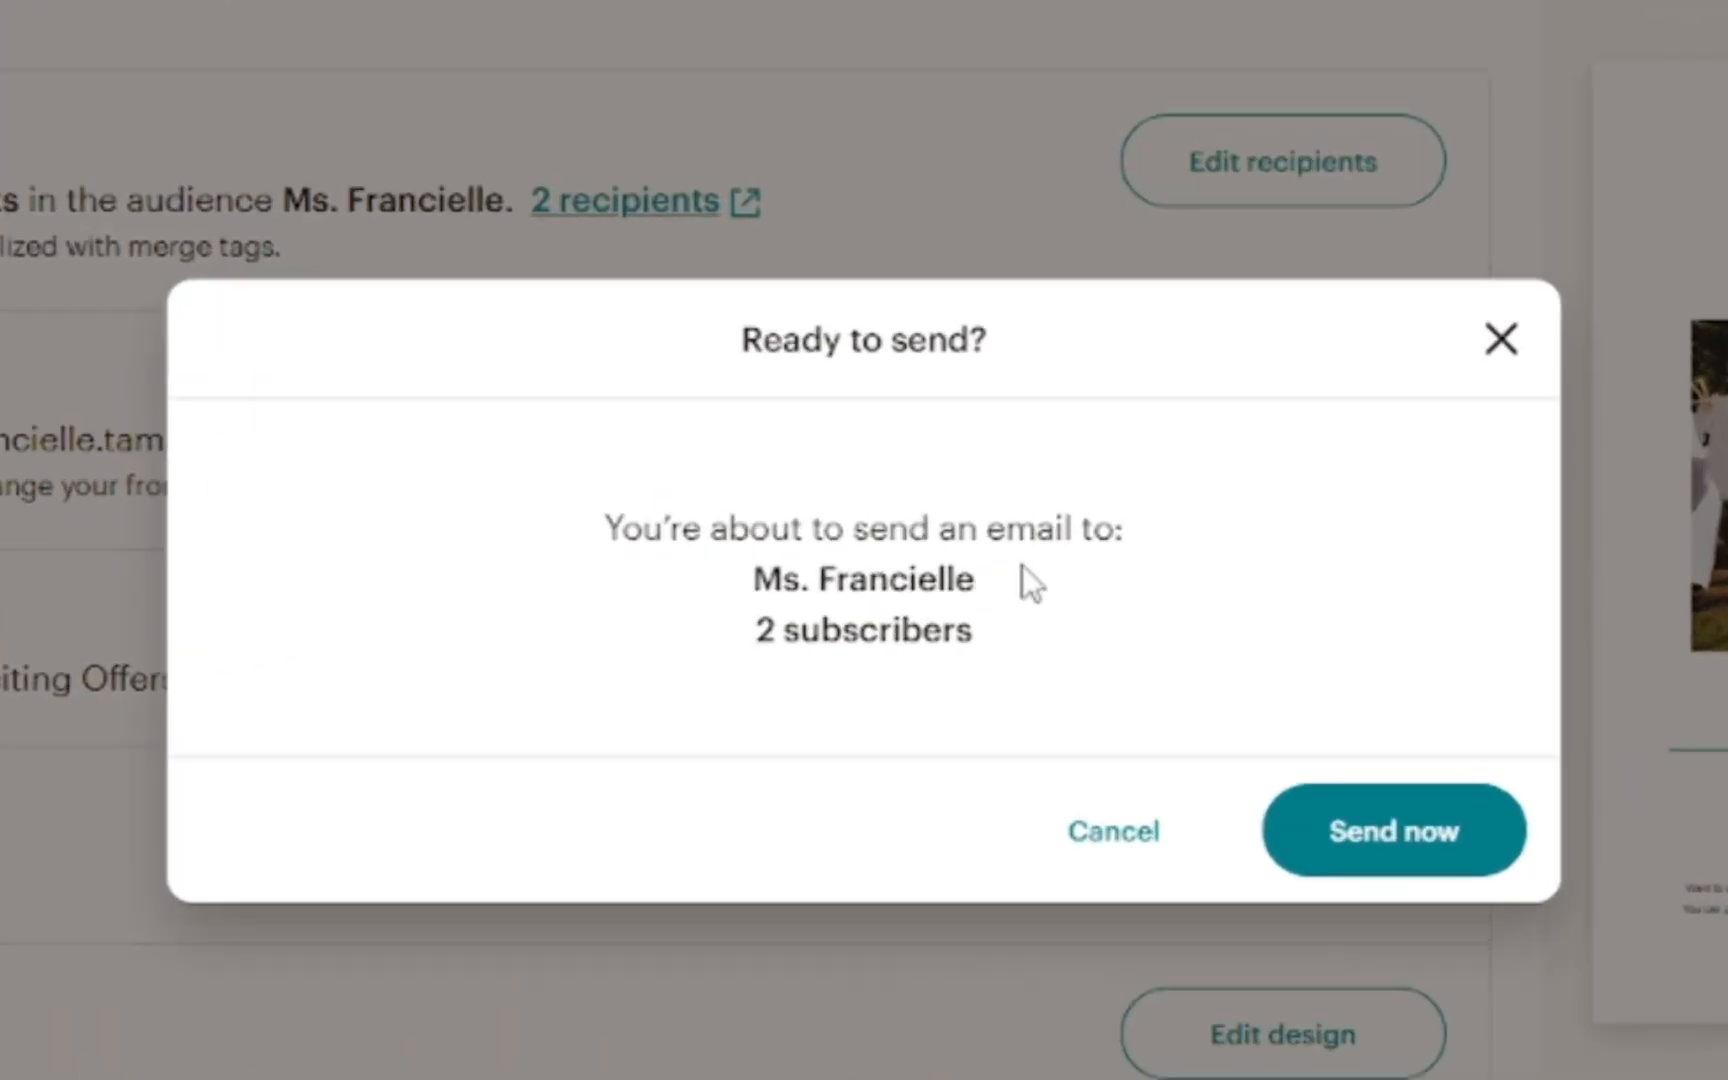
left_click(1370, 833)
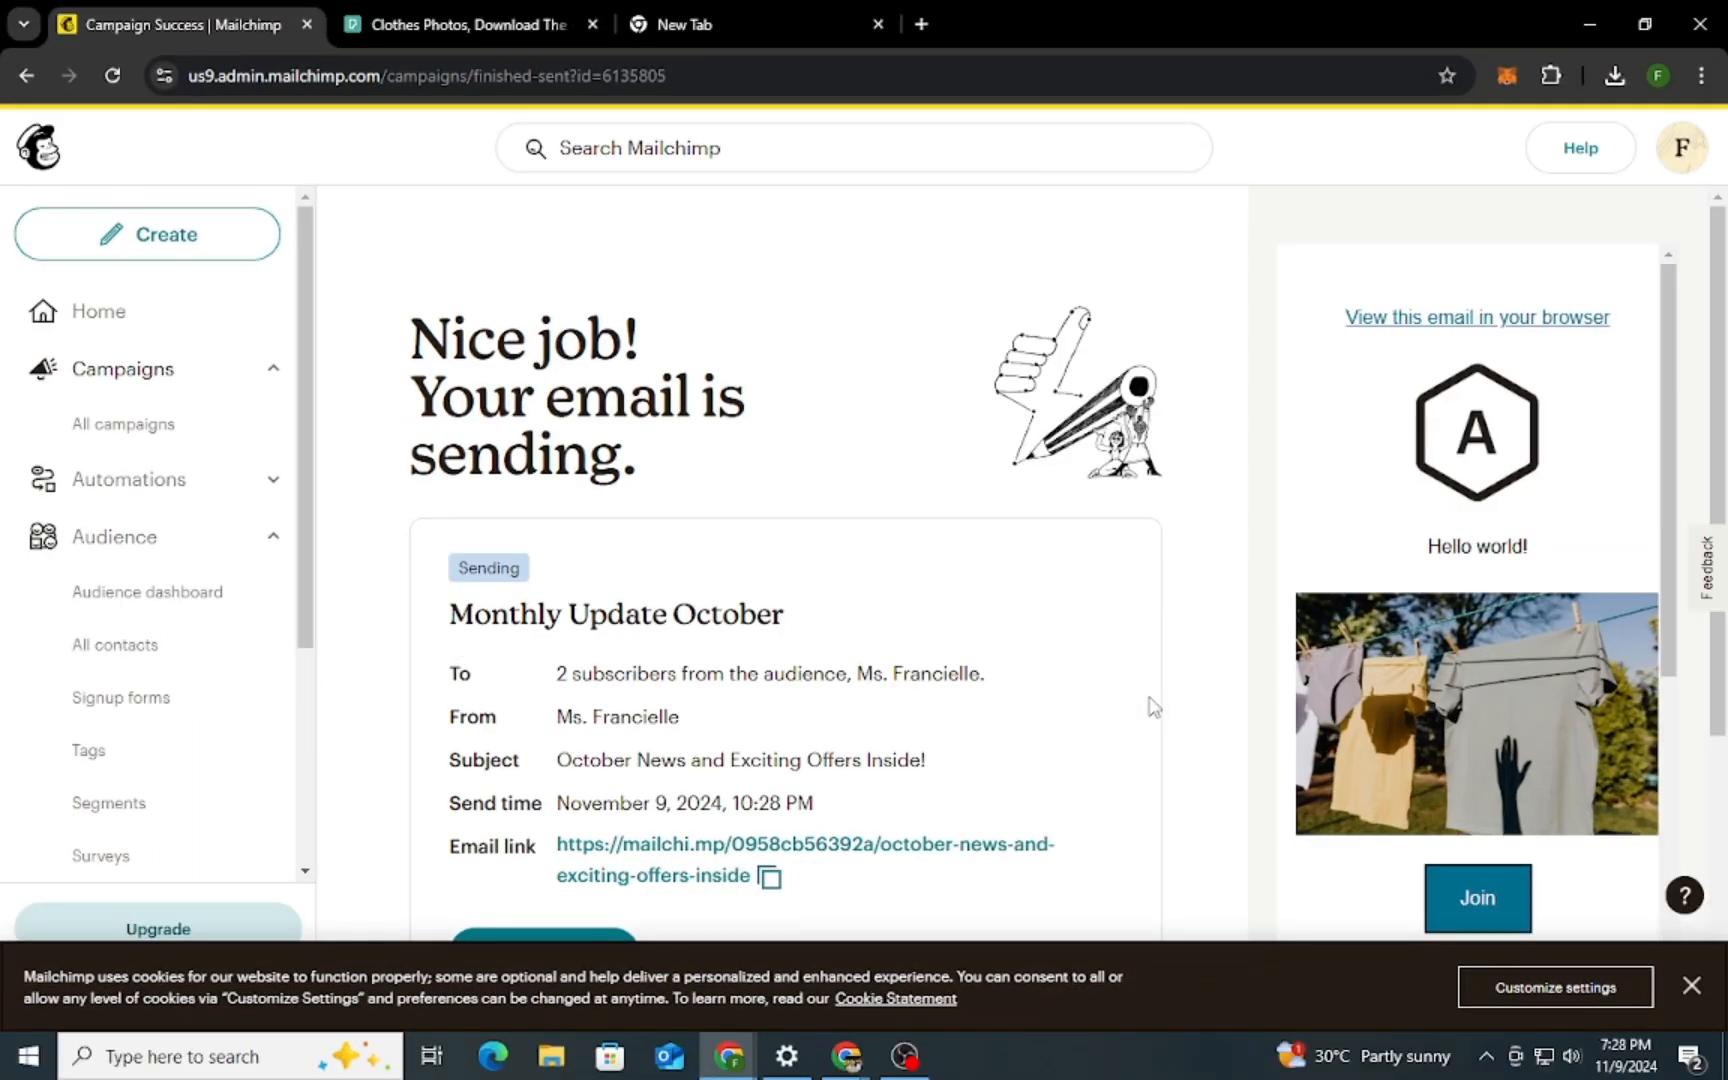
Review the sent campaign's summary, including its recipients, subject, send time and email link
scroll(1150, 706, "down", 3)
scroll(205, 715, "down", 1)
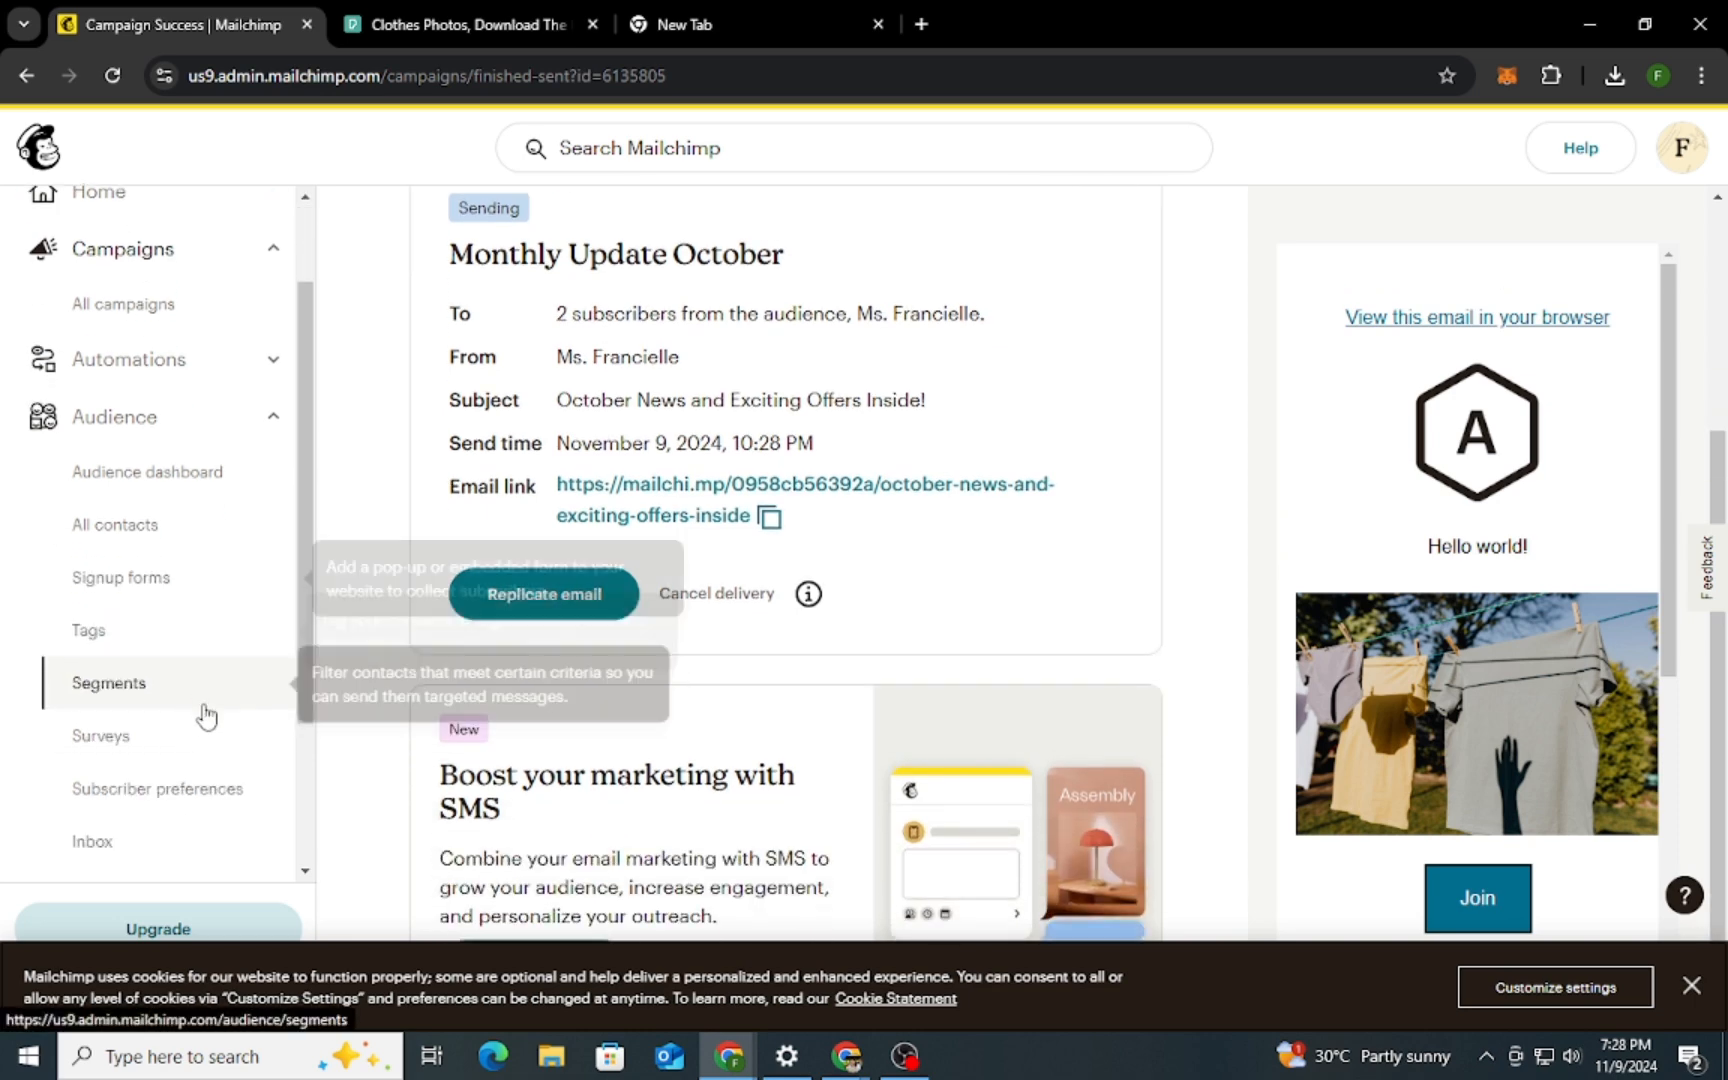
scroll(205, 715, "up", 1)
scroll(964, 587, "up", 3)
scroll(1058, 625, "down", 1)
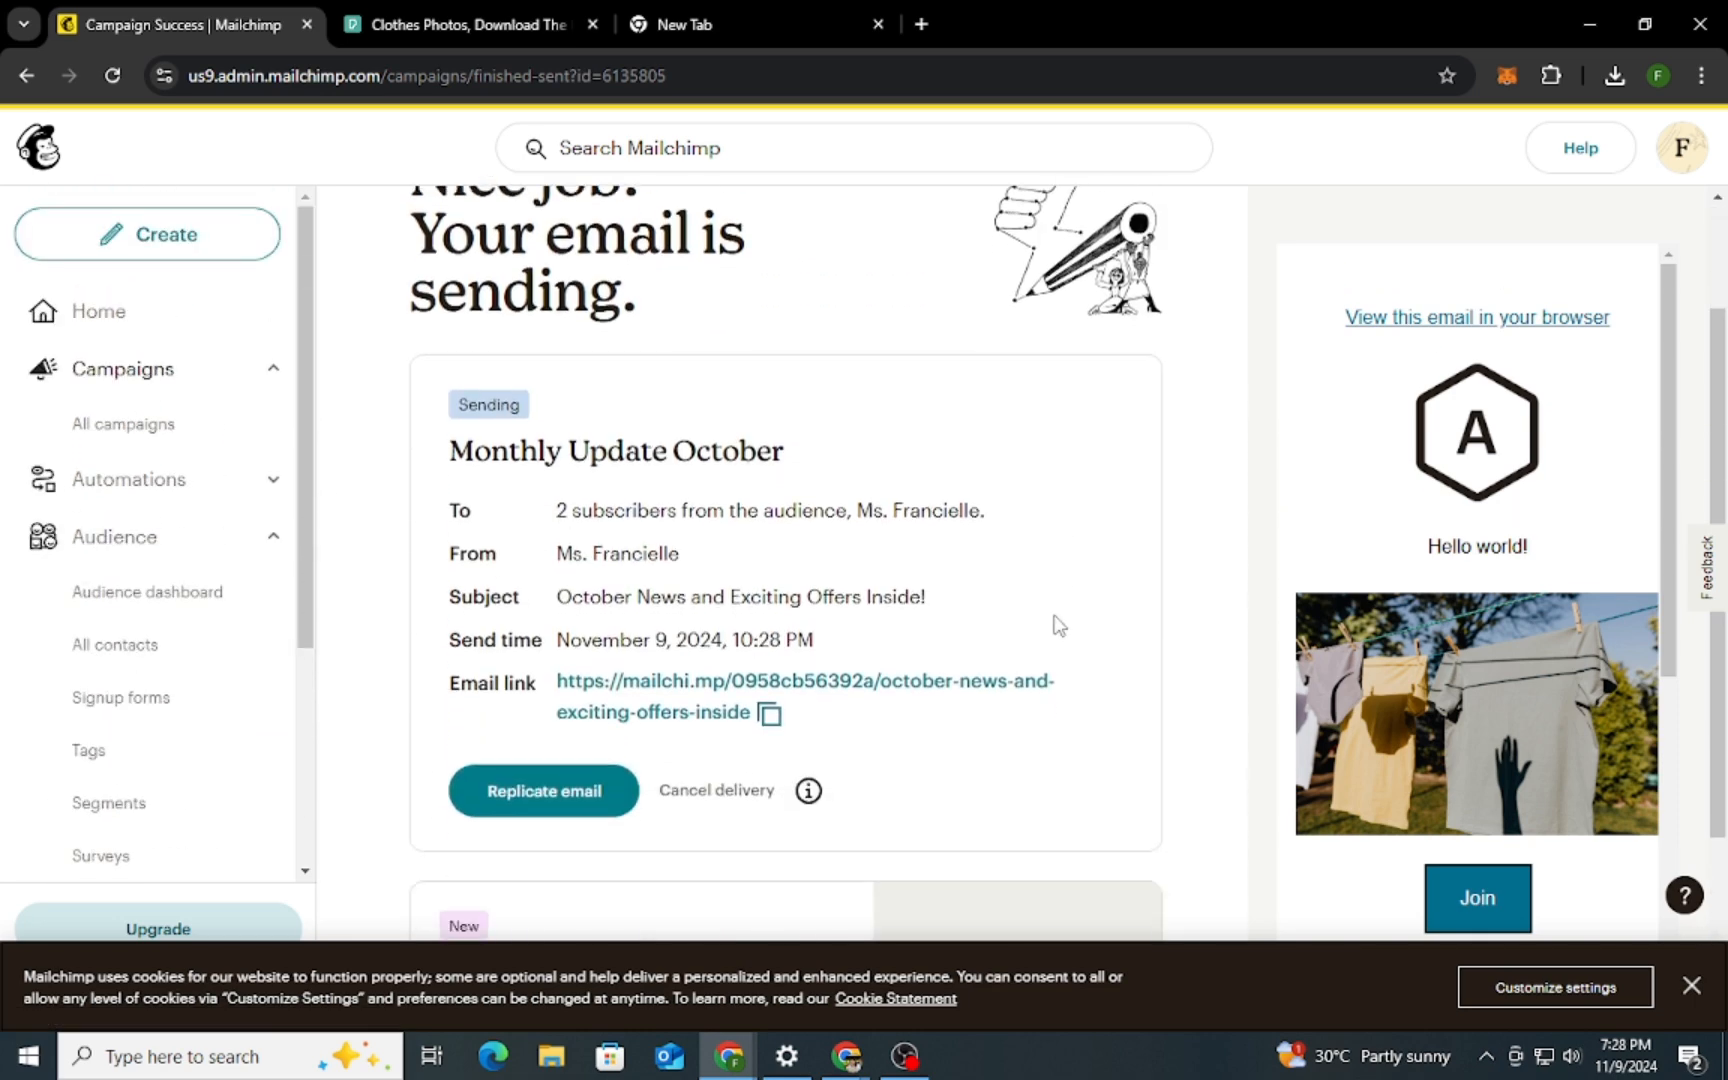
scroll(1058, 625, "down", 1)
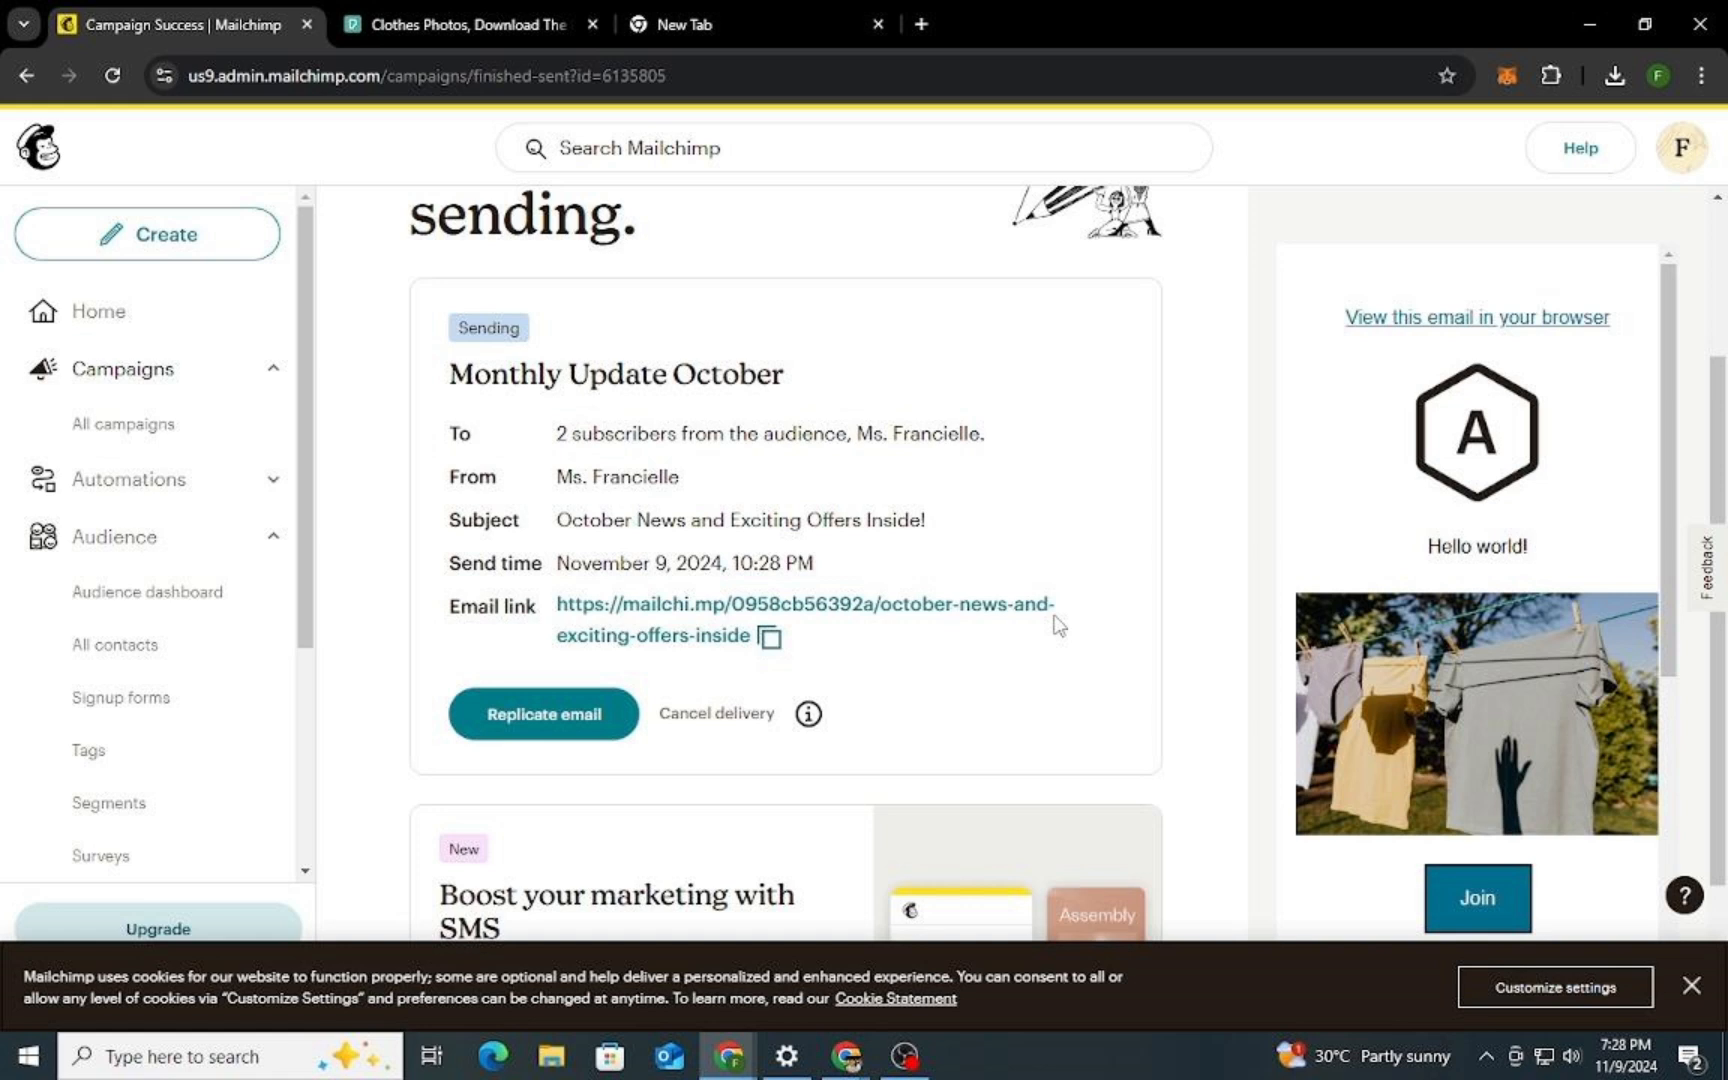
Open the analytics section's marketing dashboard and dismiss its sample-data introduction
scroll(1058, 625, "down", 3)
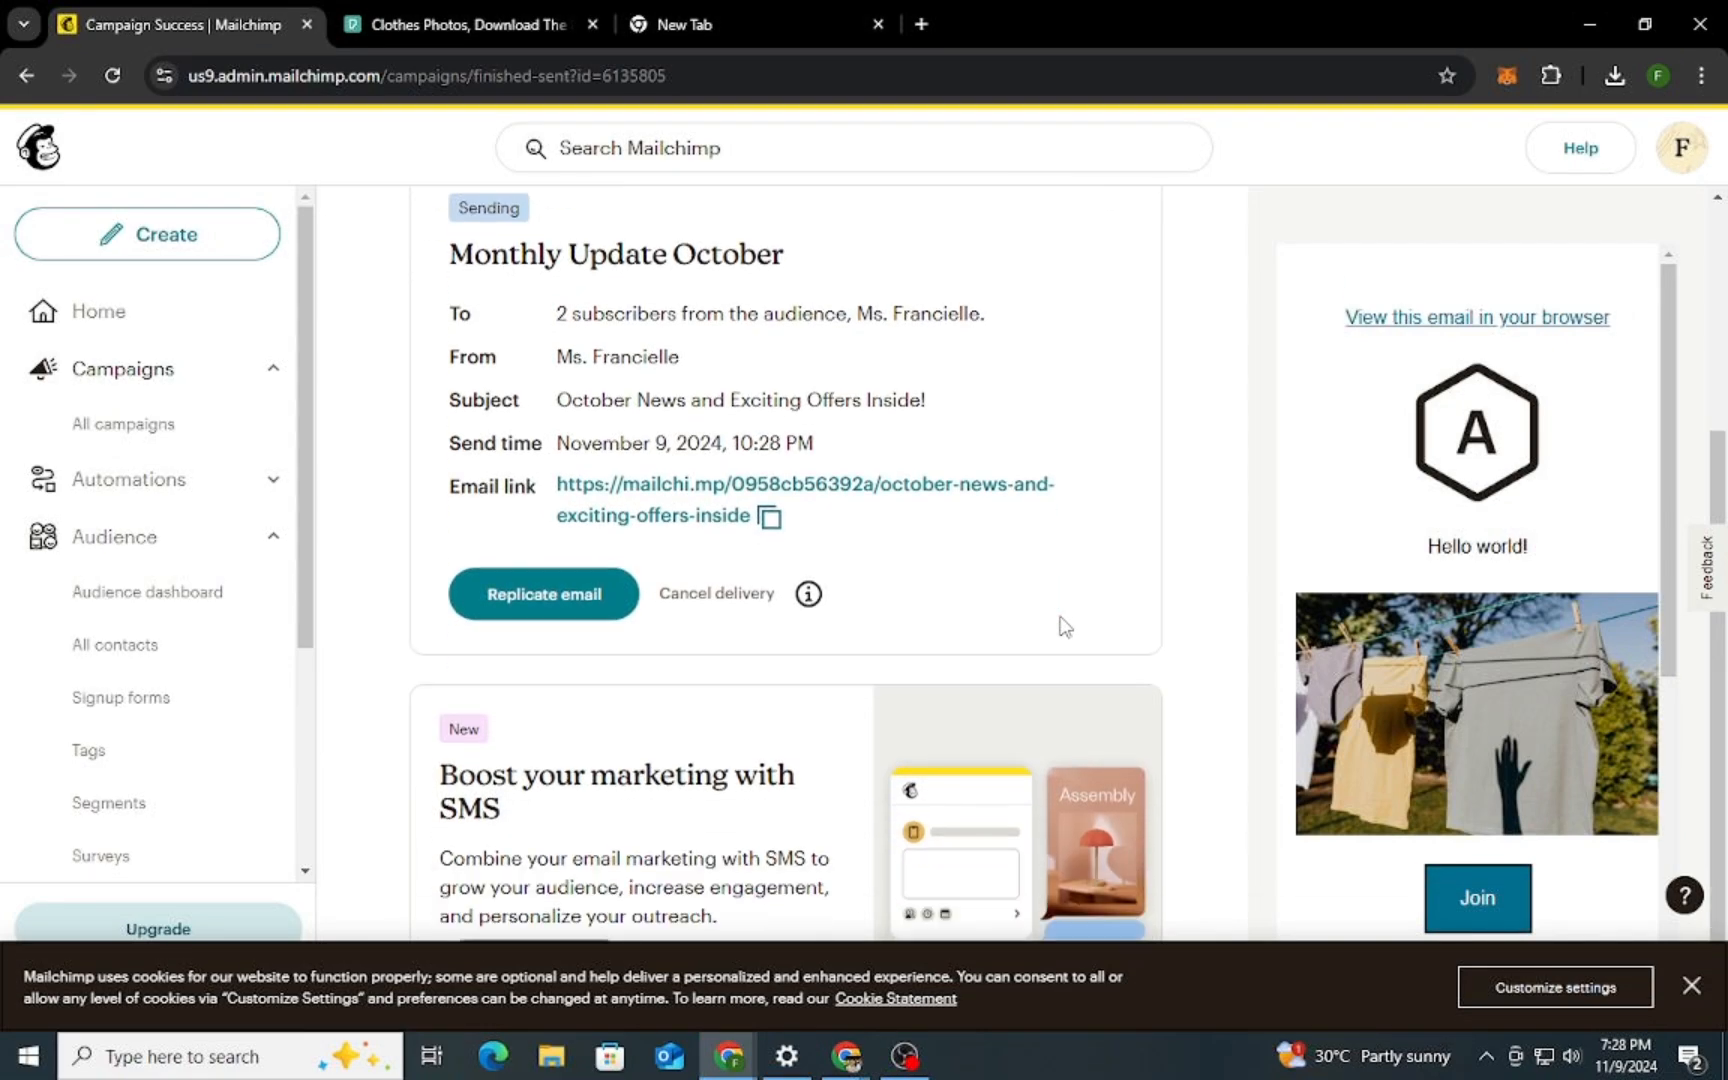
scroll(93, 706, "down", 3)
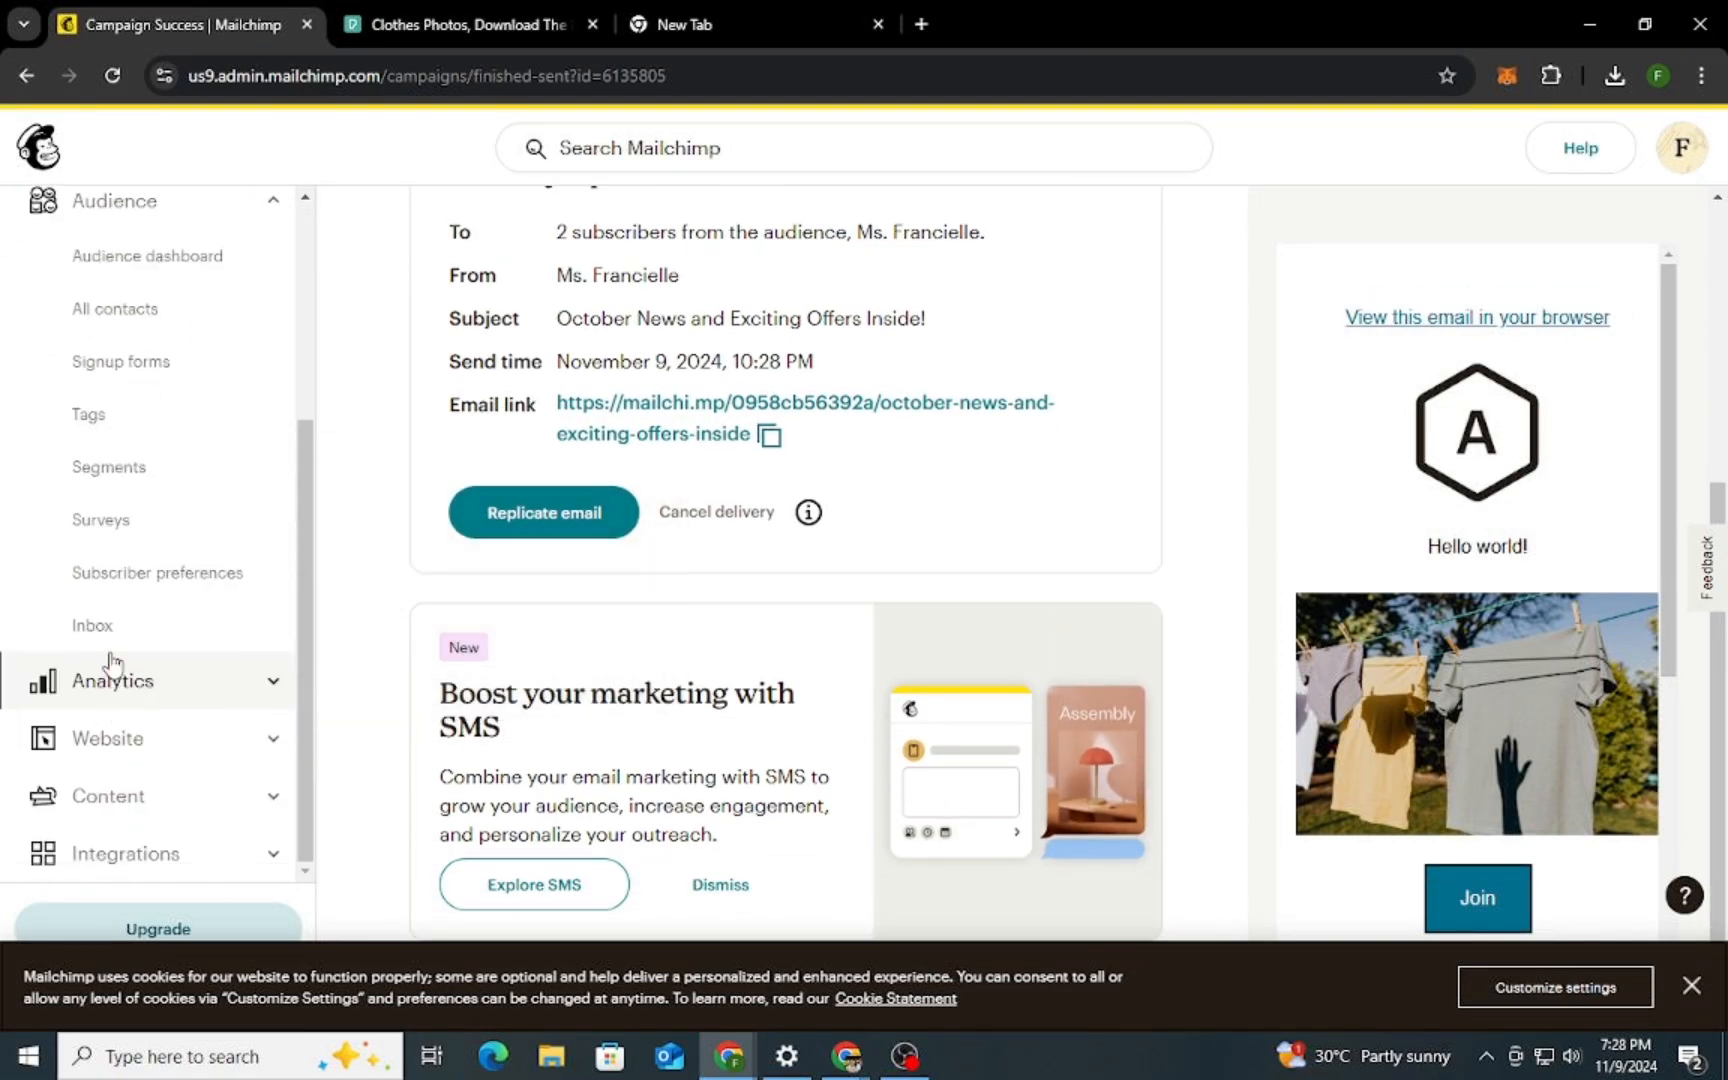
scroll(150, 525, "up", 1)
scroll(165, 640, "down", 1)
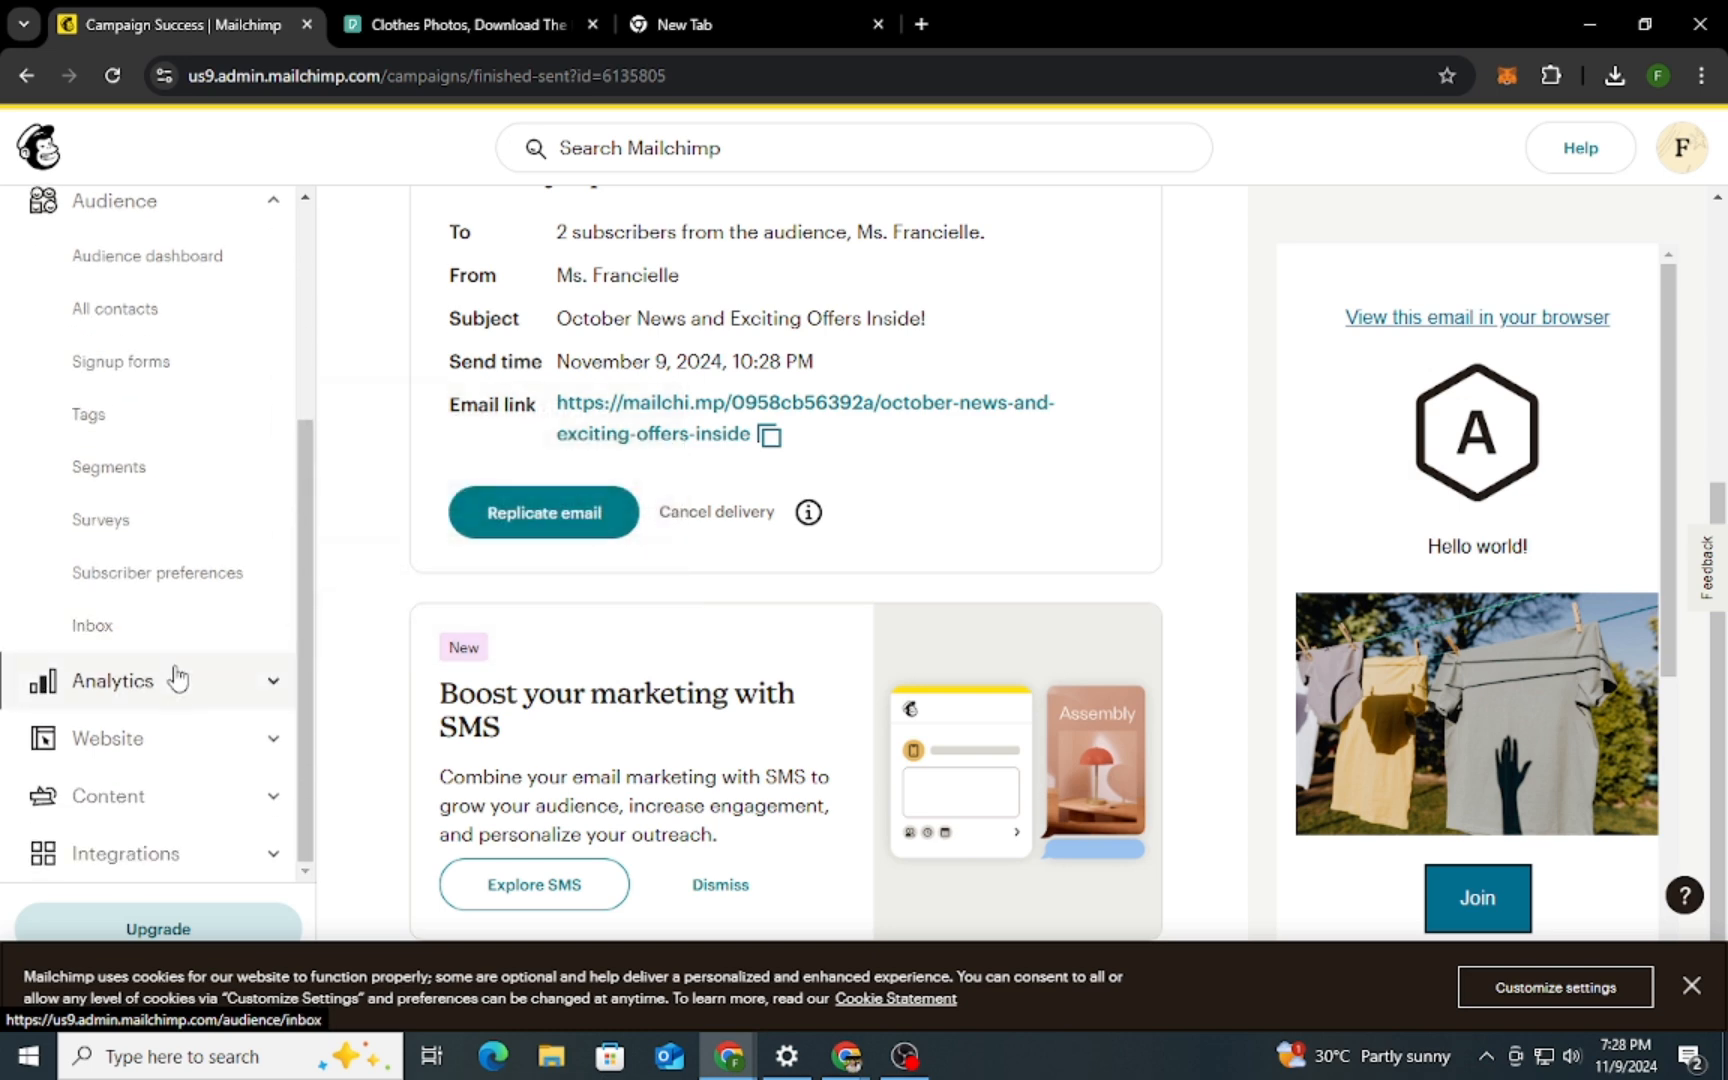
left_click(175, 683)
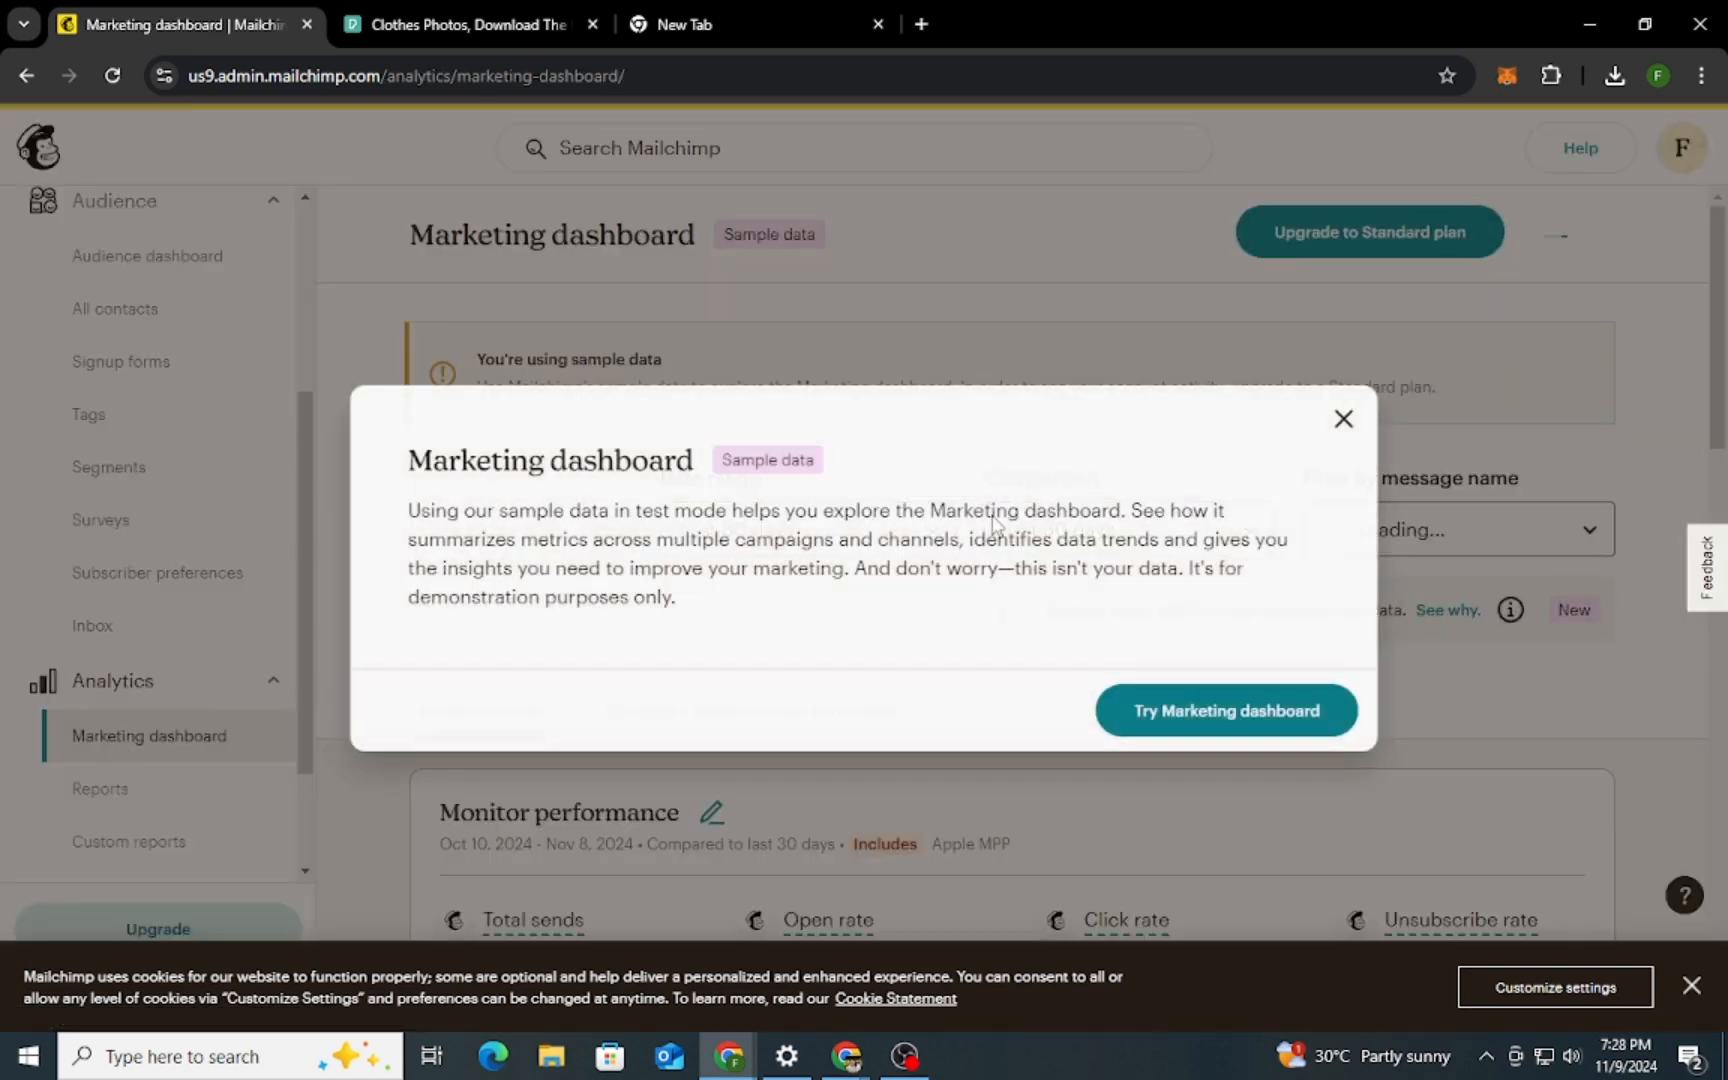
left_click(1344, 419)
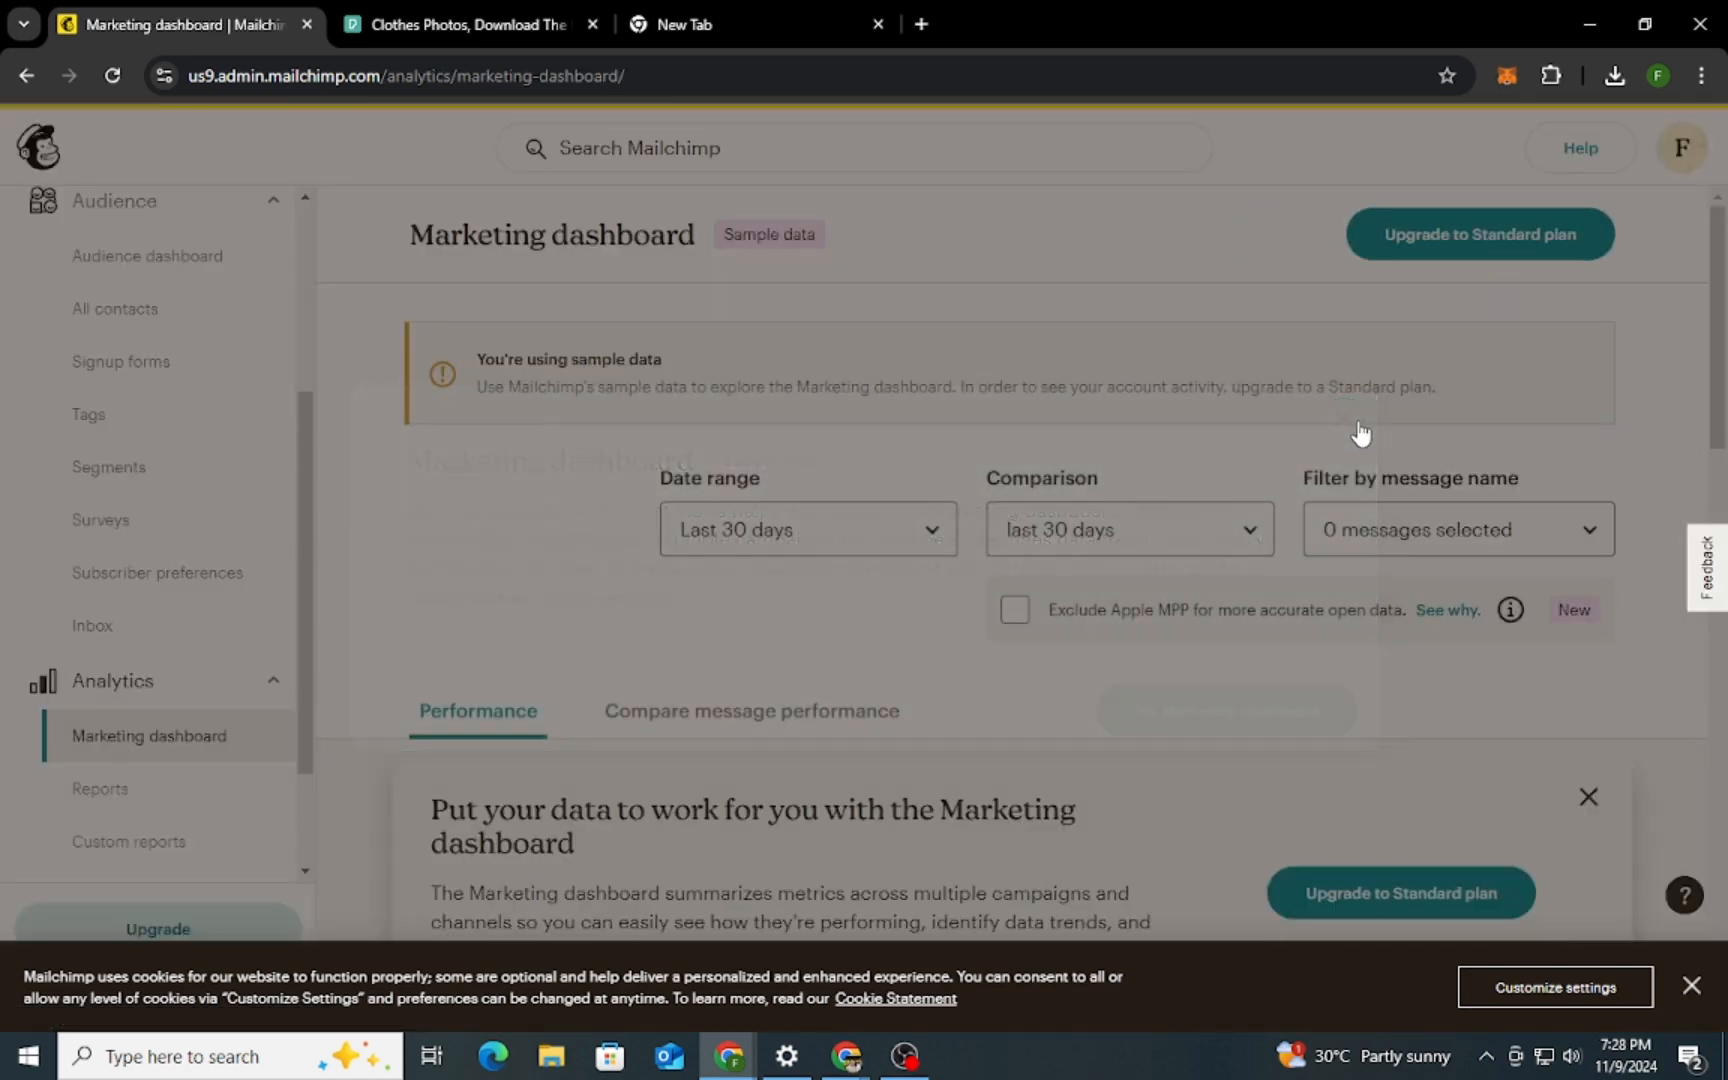
Open the Monthly Update October email report from the campaign reports and examine its performance, click, Content Optimizer and location sections
scroll(158, 685, "down", 1)
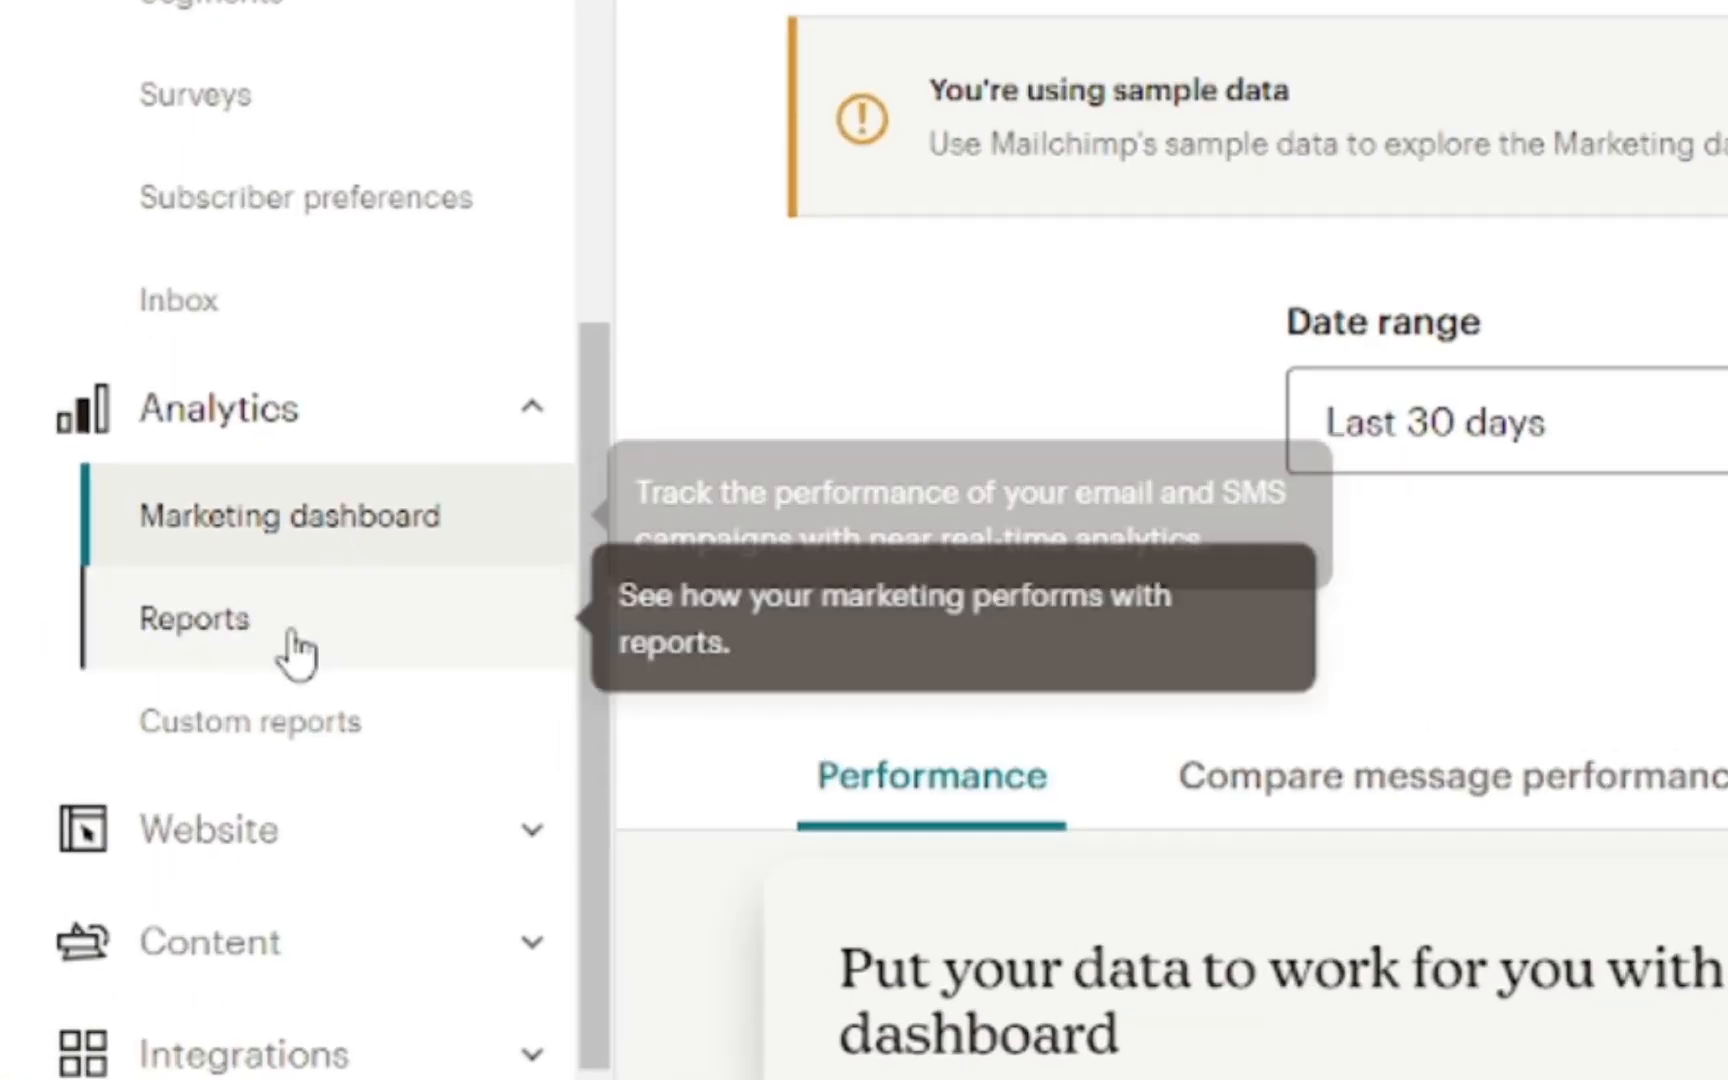
left_click(150, 645)
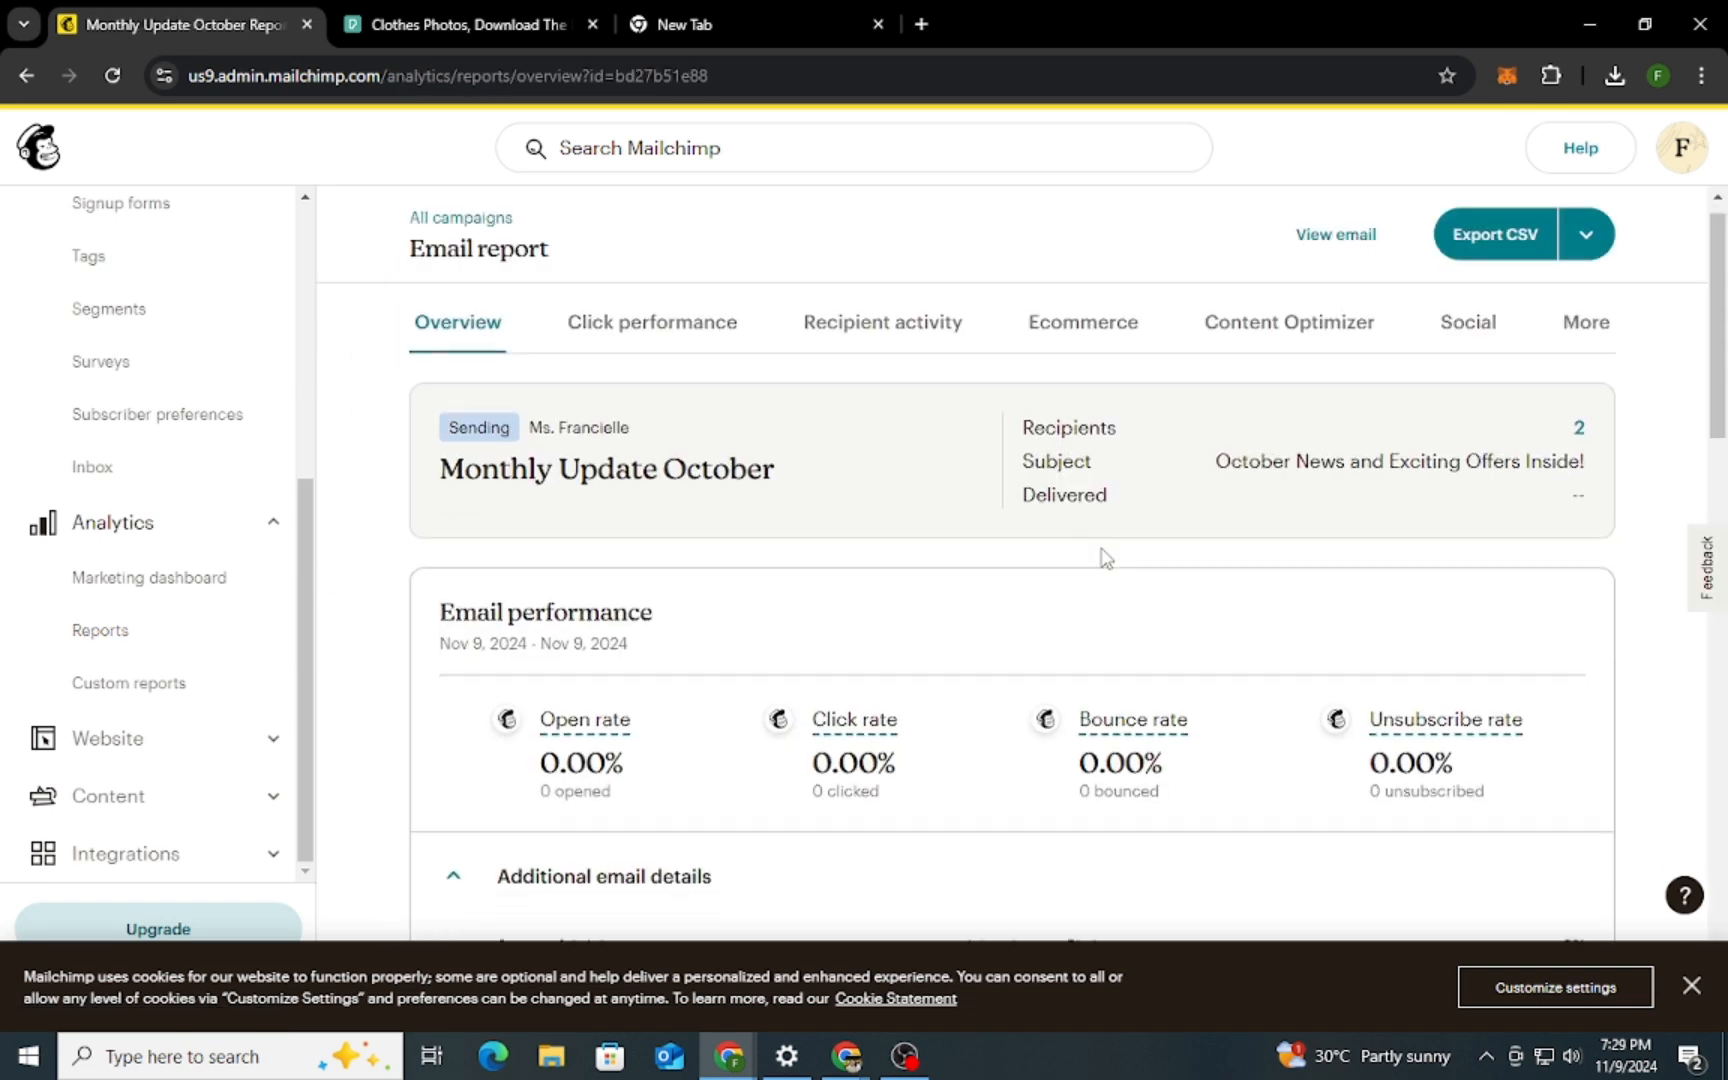
scroll(1104, 555, "down", 4)
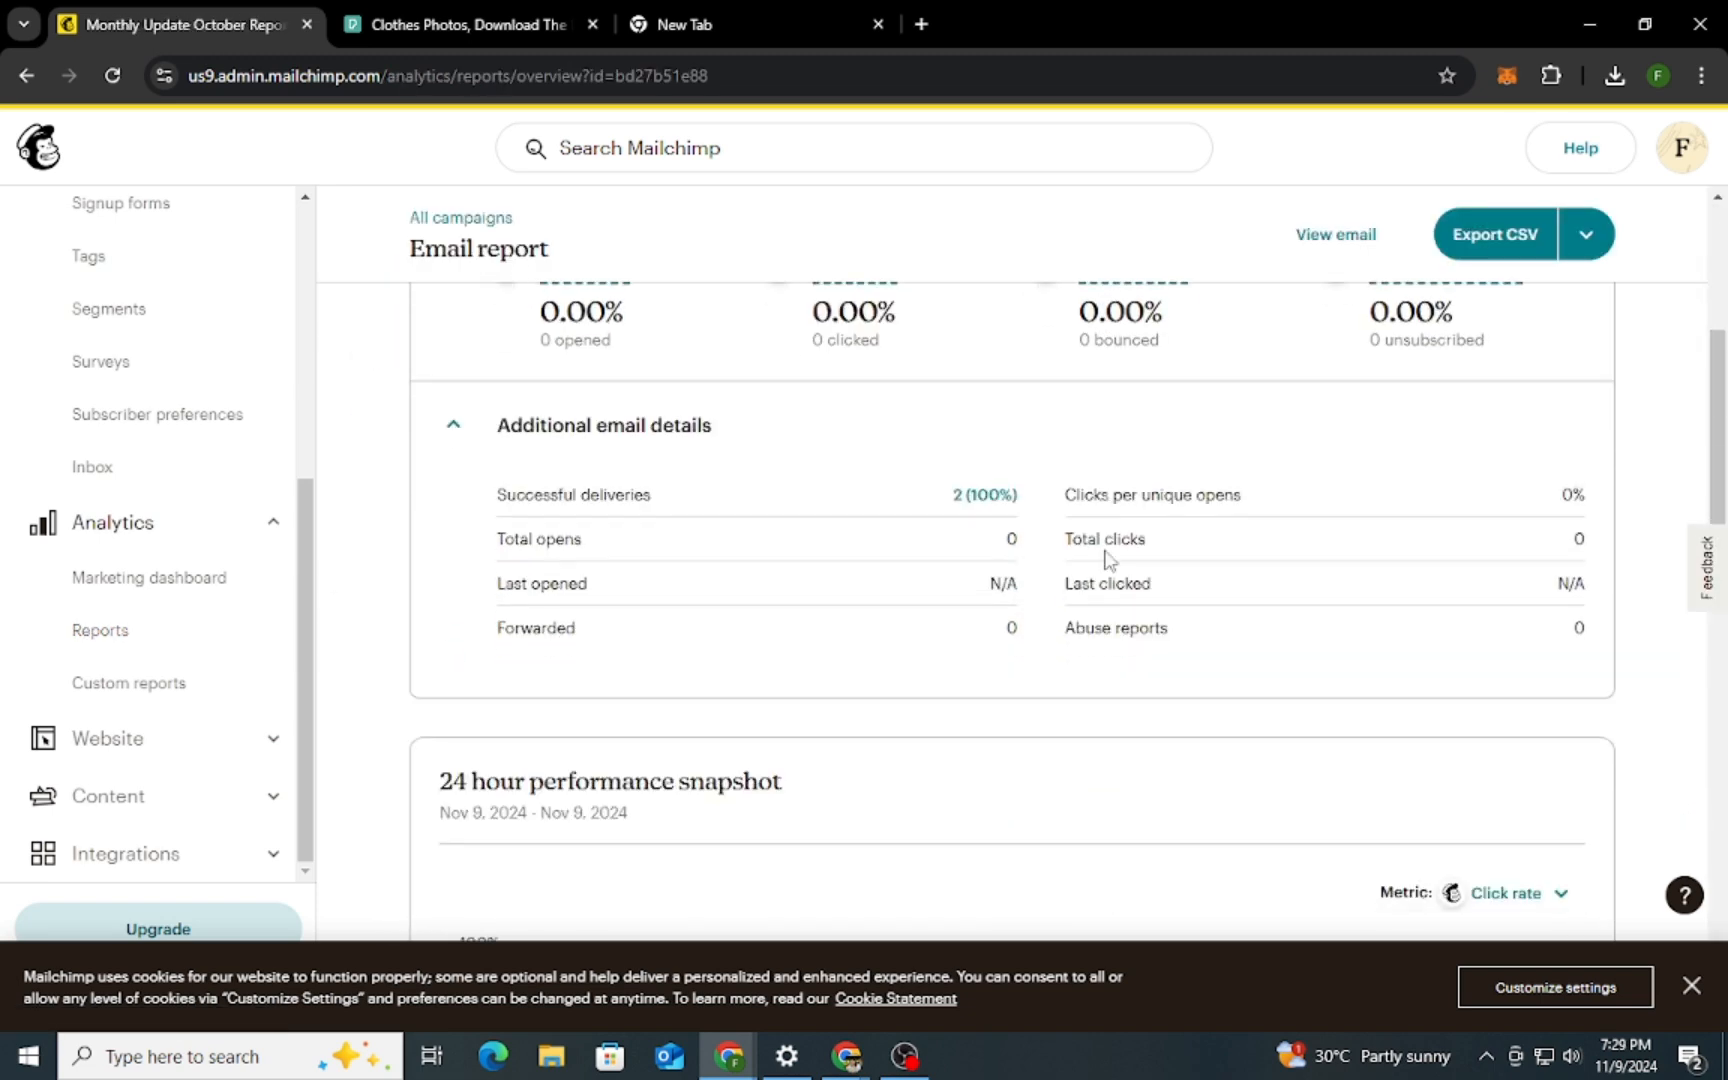
scroll(1067, 668, "down", 10)
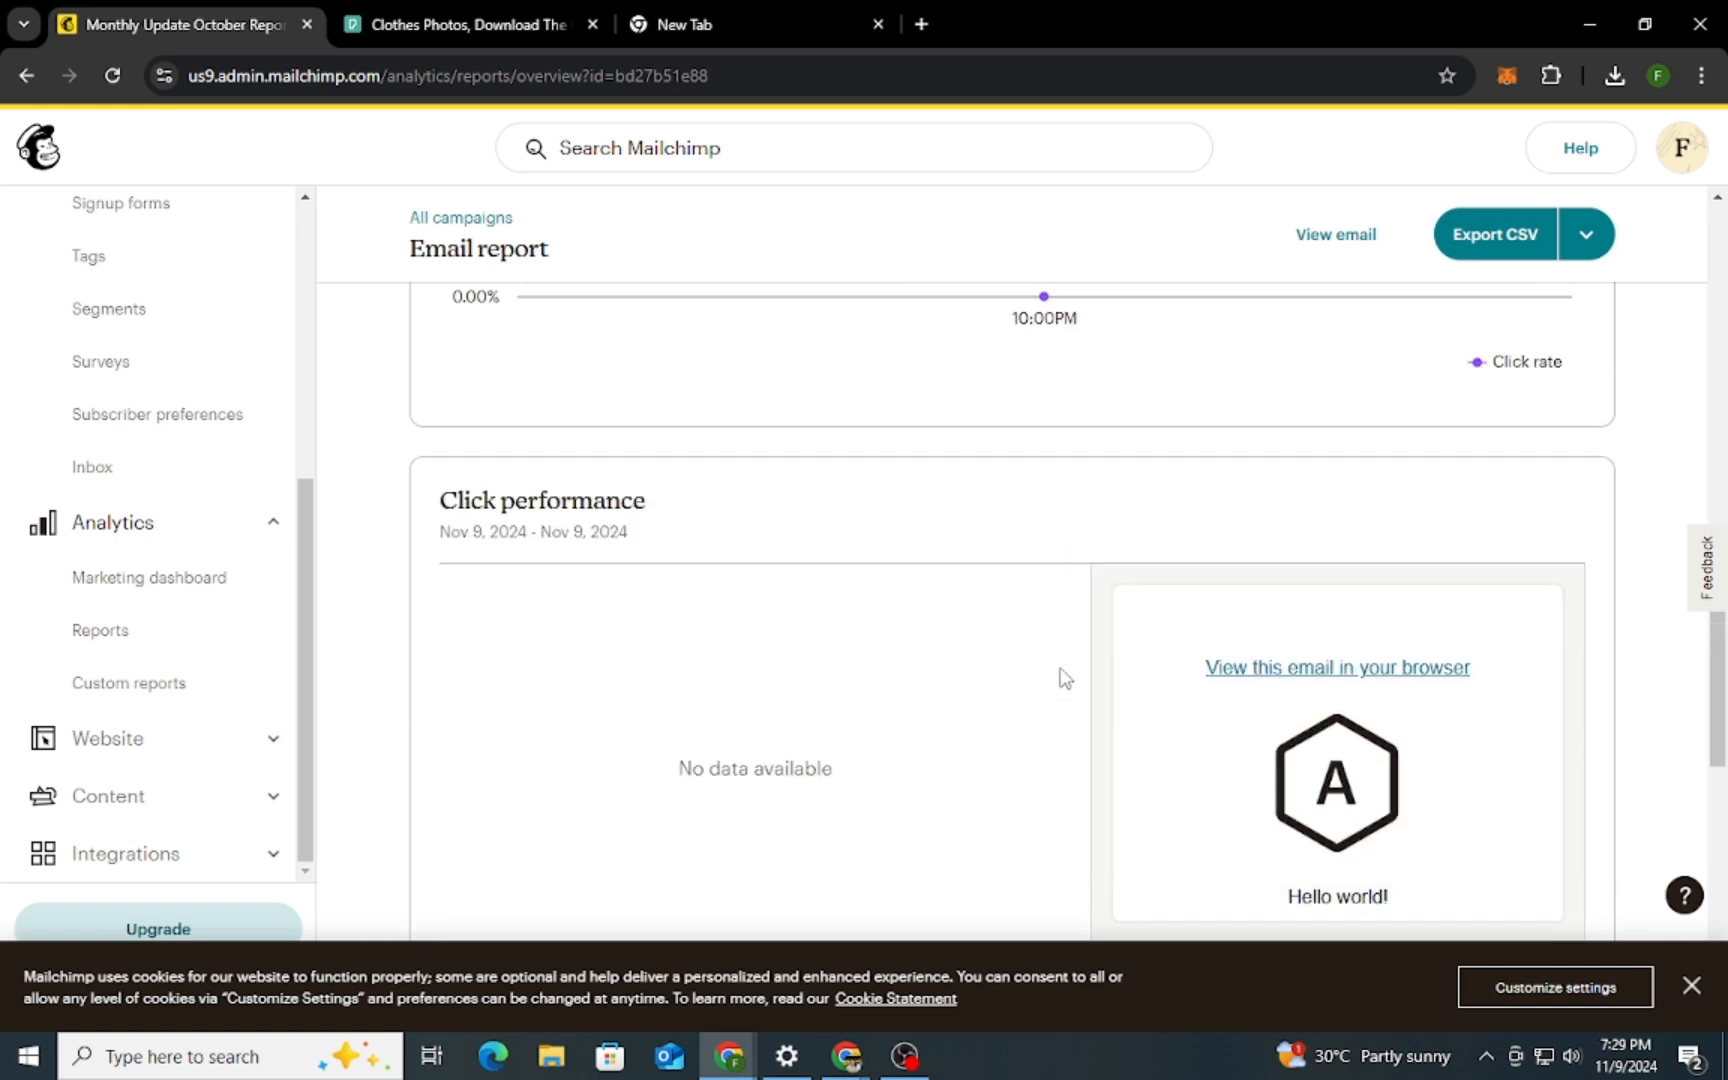
scroll(1064, 677, "up", 7)
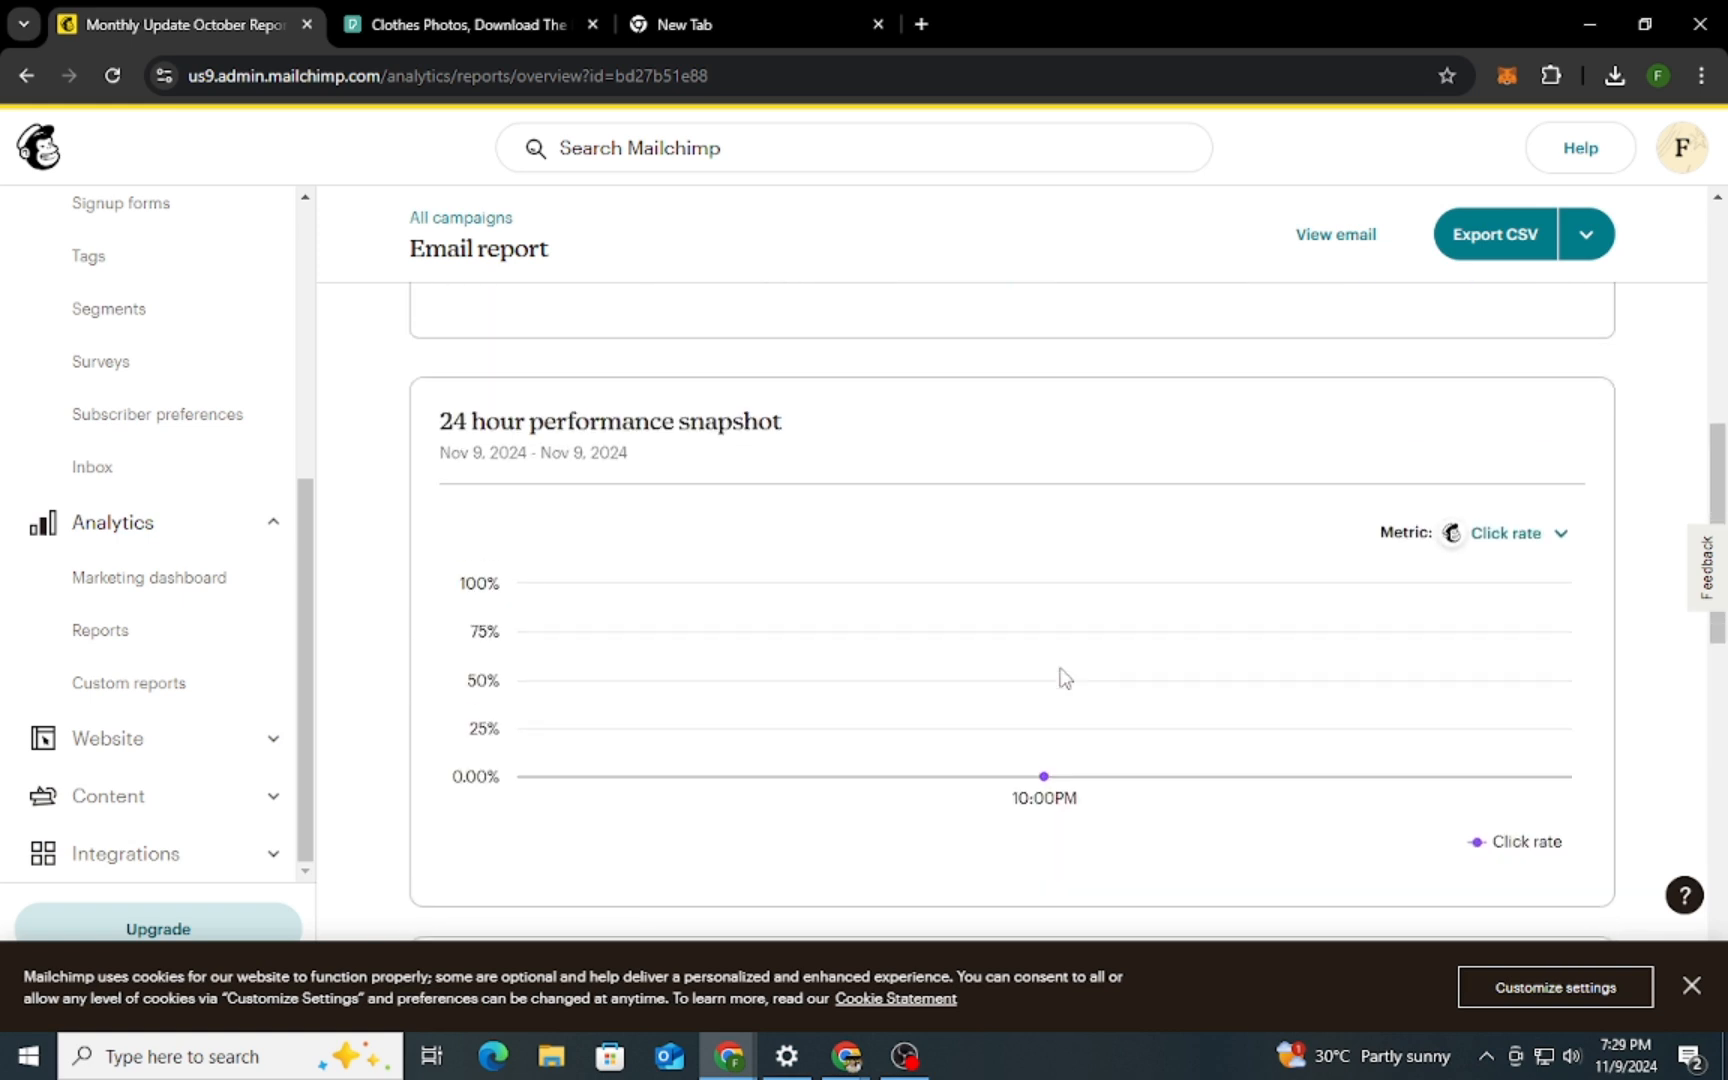
scroll(1064, 677, "down", 5)
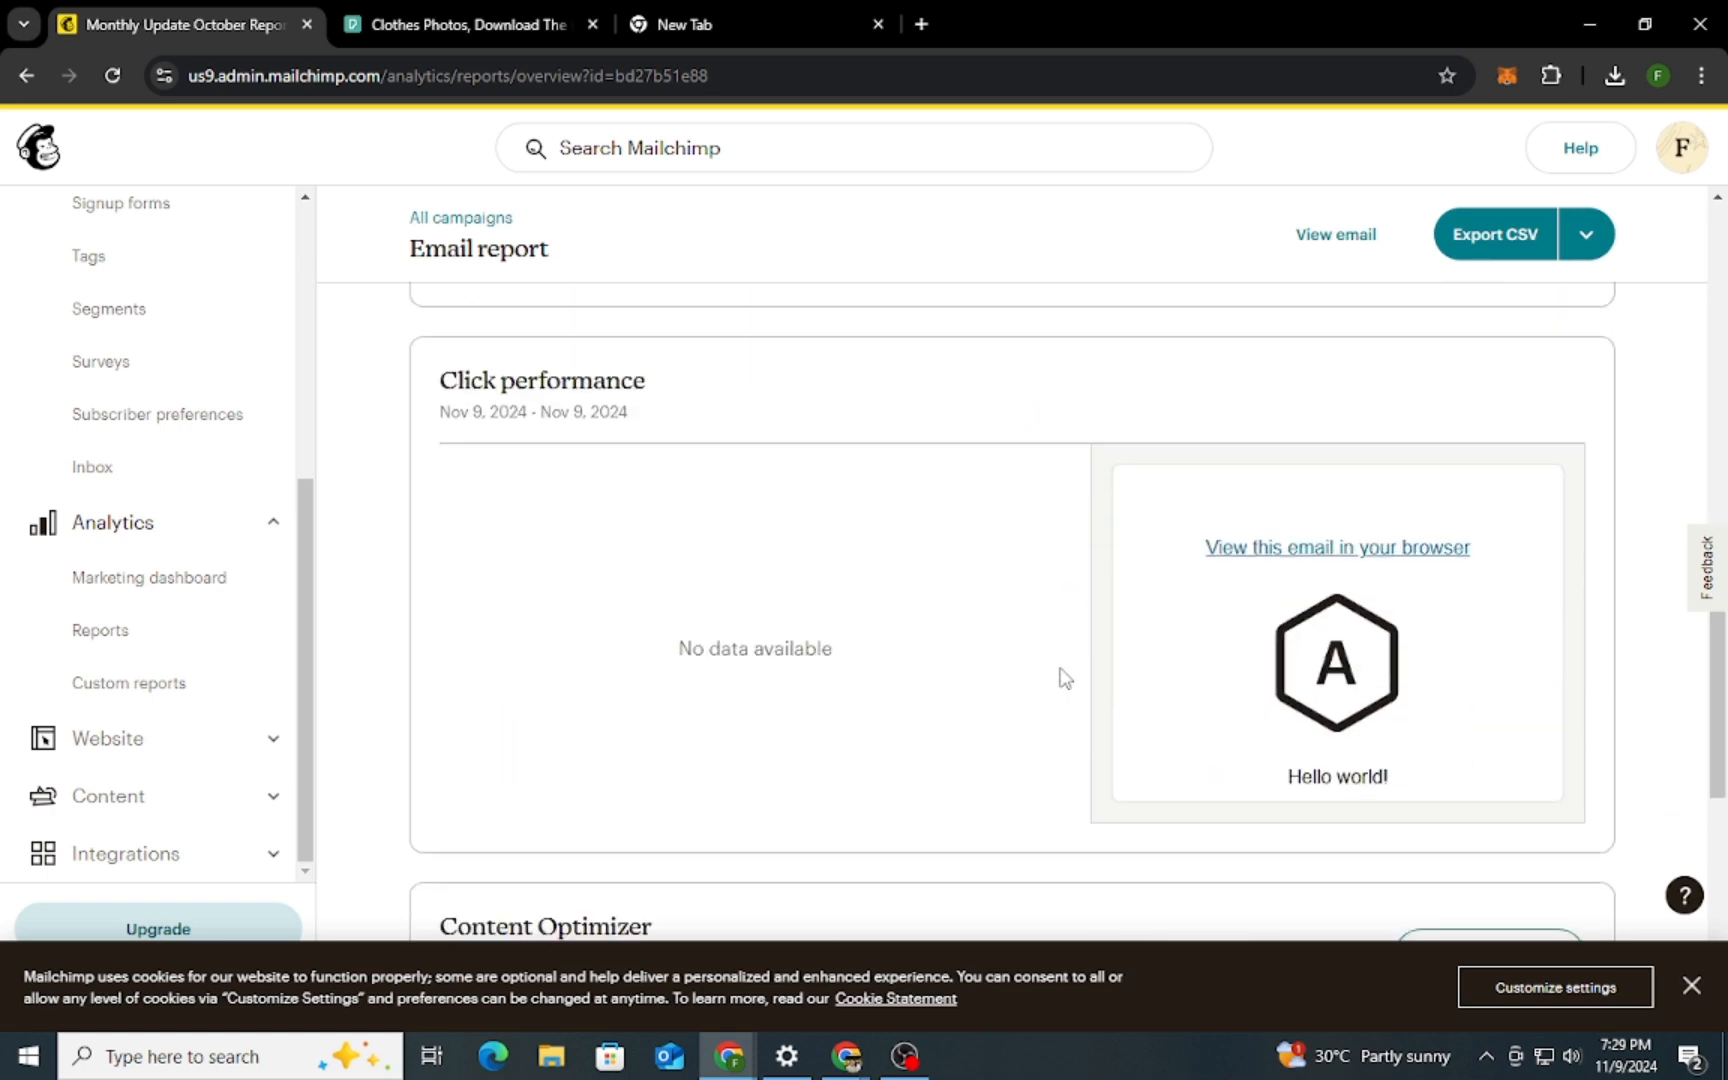
scroll(1064, 677, "down", 8)
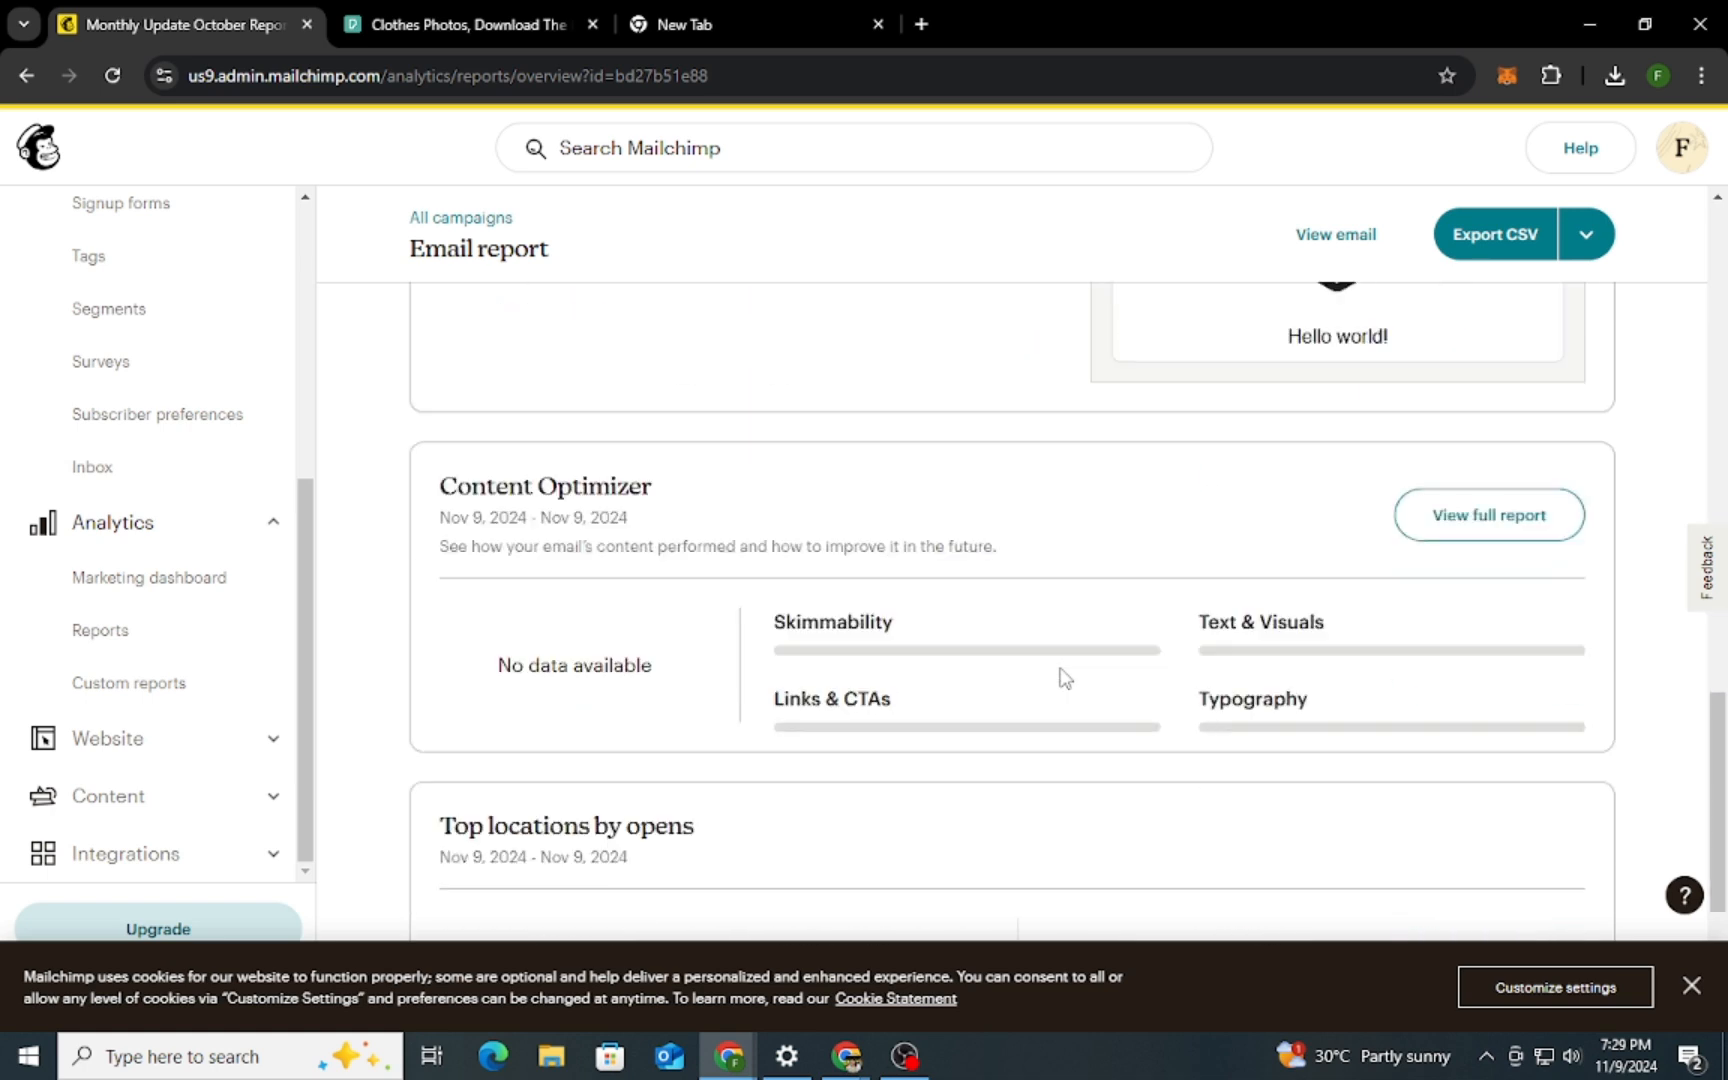
scroll(1064, 677, "up", 15)
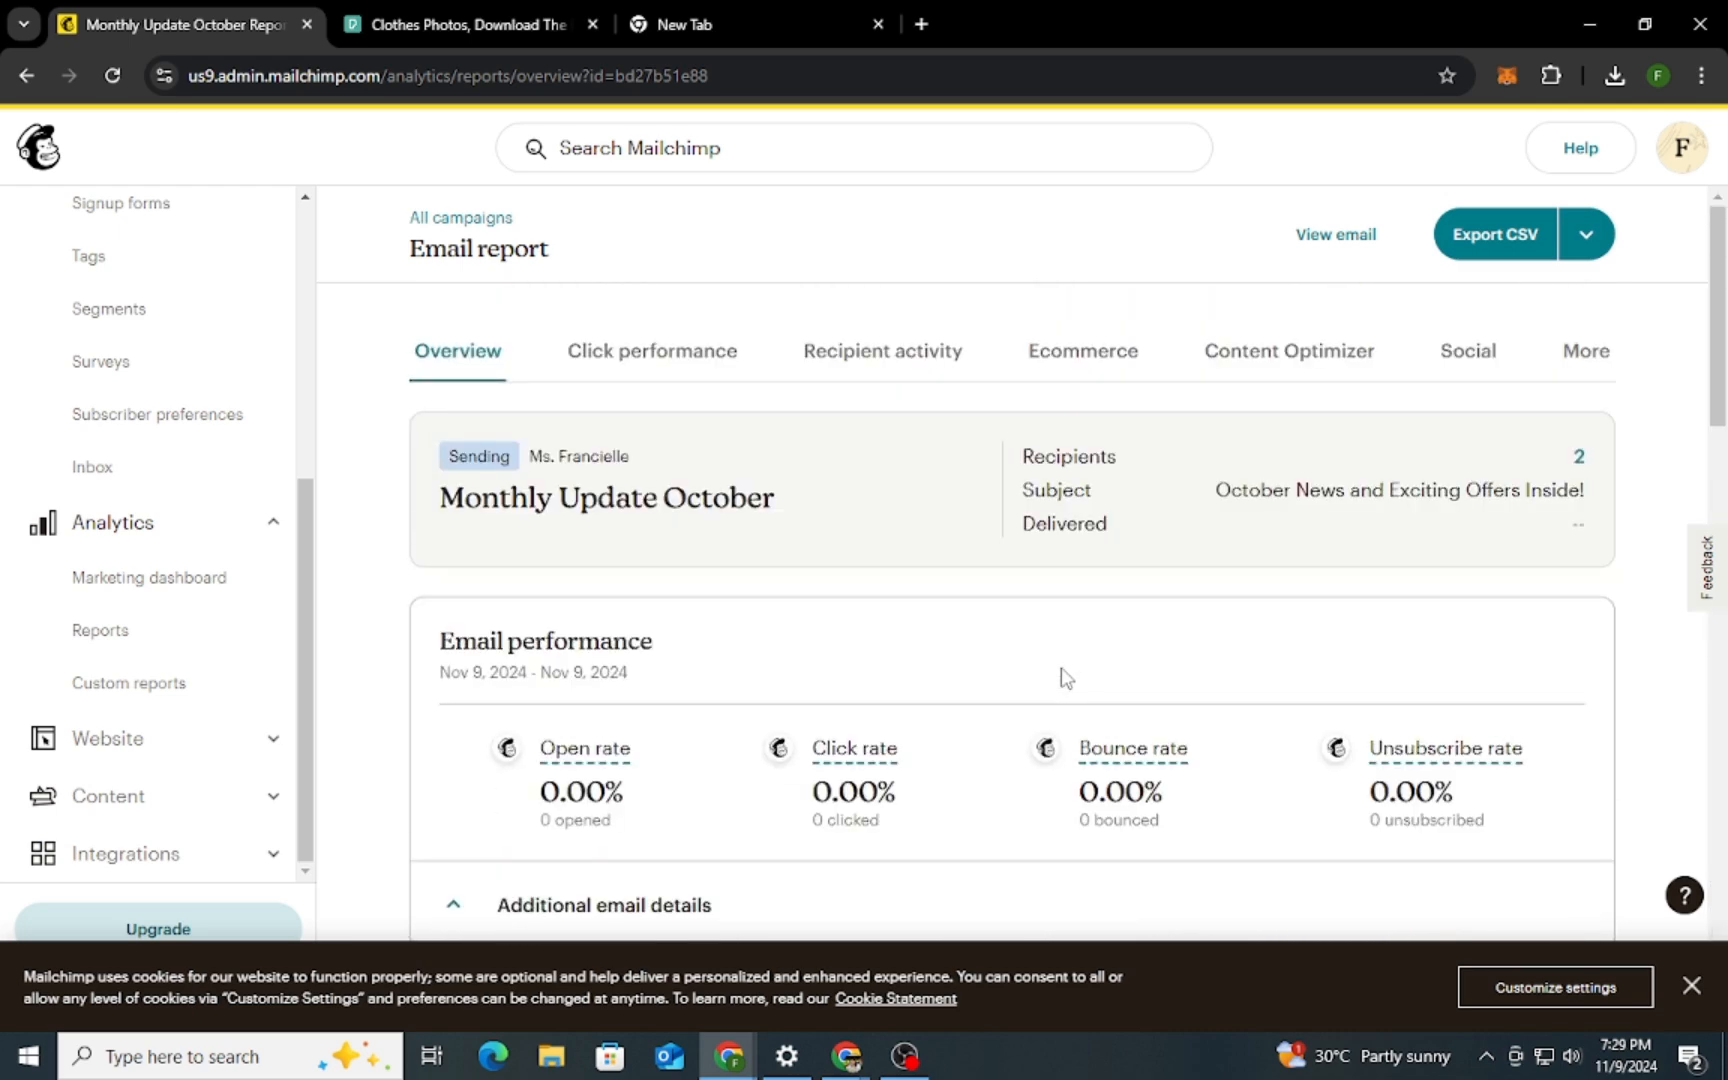
Open the click performance details of the Monthly Update October report
left_click(680, 372)
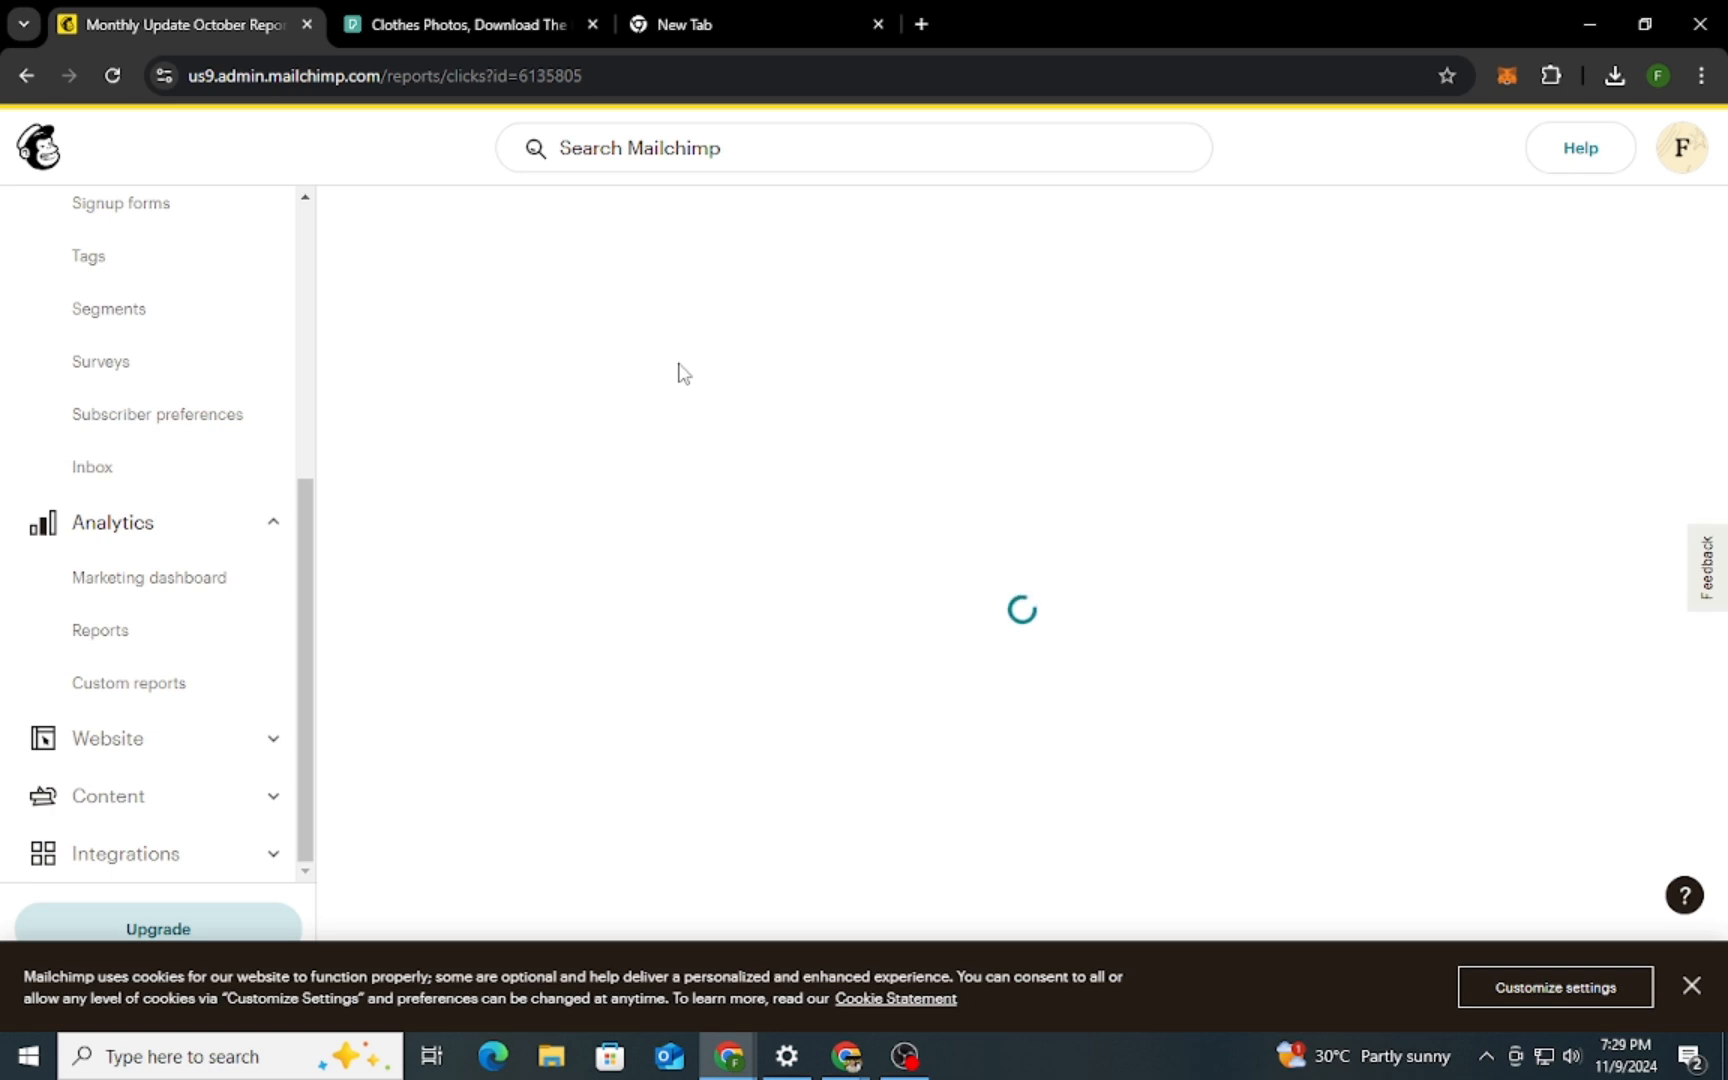